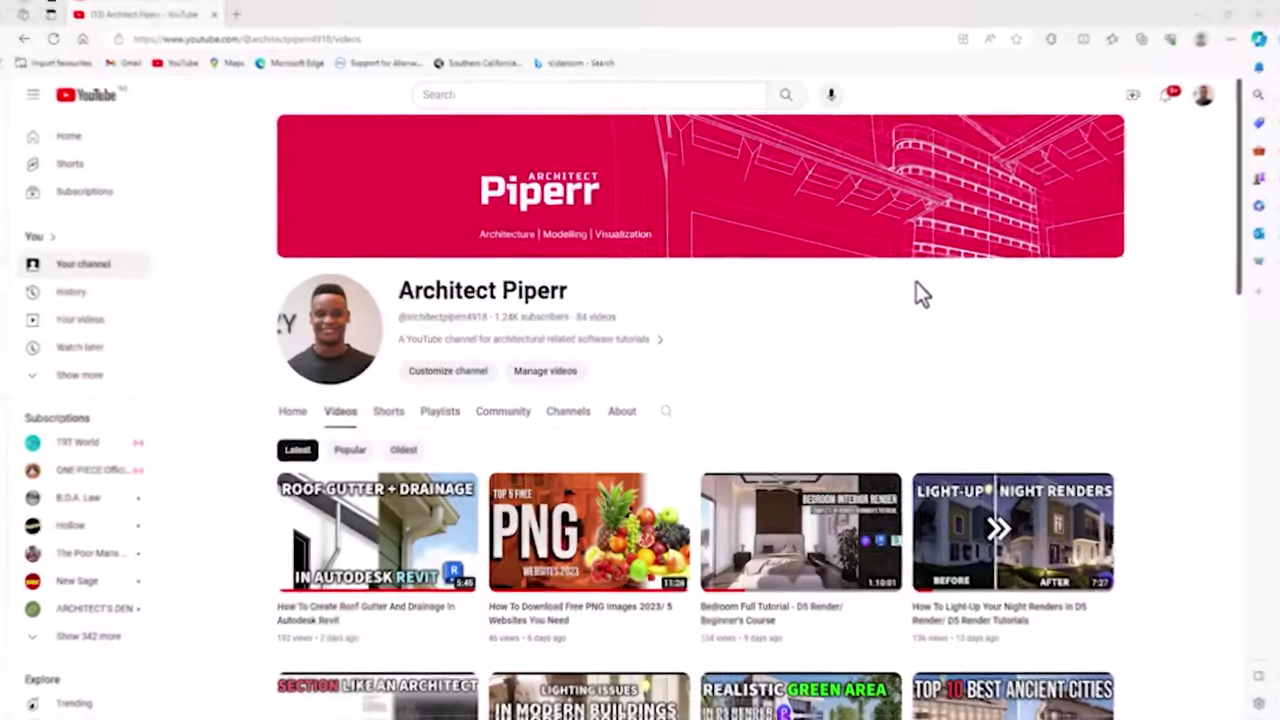
{"action": "scroll", "coordinate": [918, 282], "scroll_direction": "down", "scroll_amount": 4}
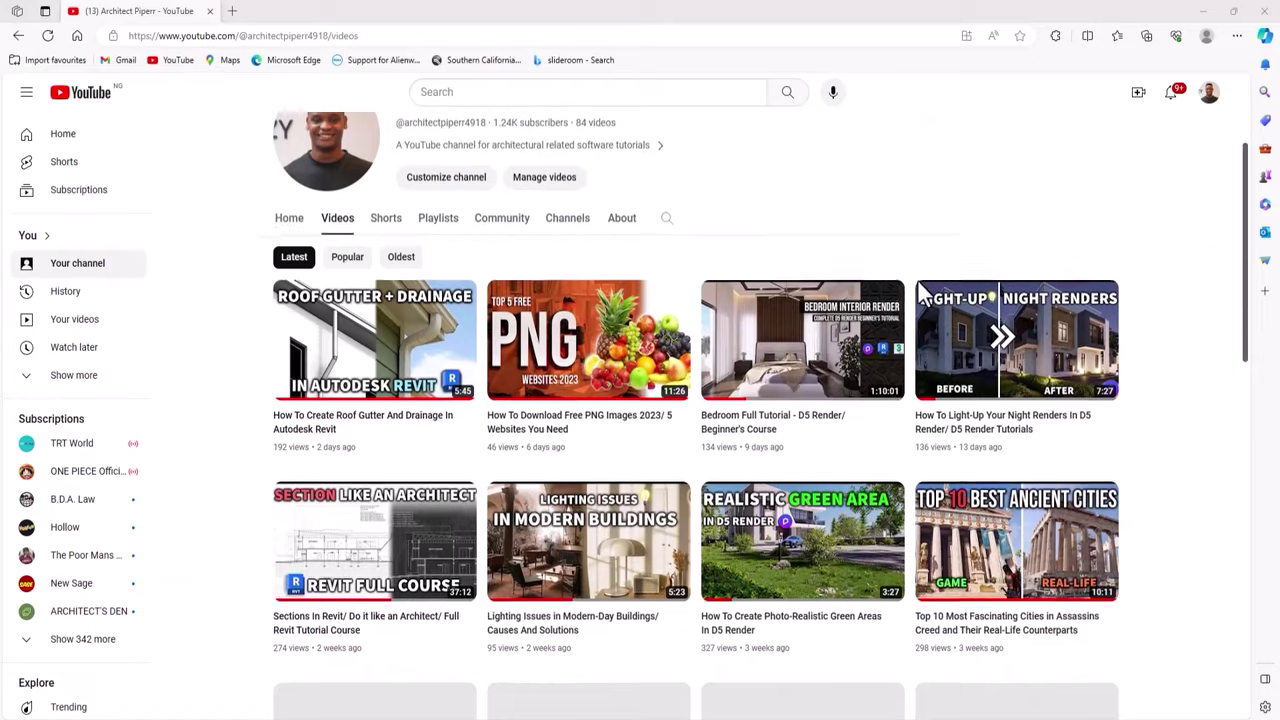
{"action": "scroll", "coordinate": [918, 282], "scroll_direction": "down", "scroll_amount": 7}
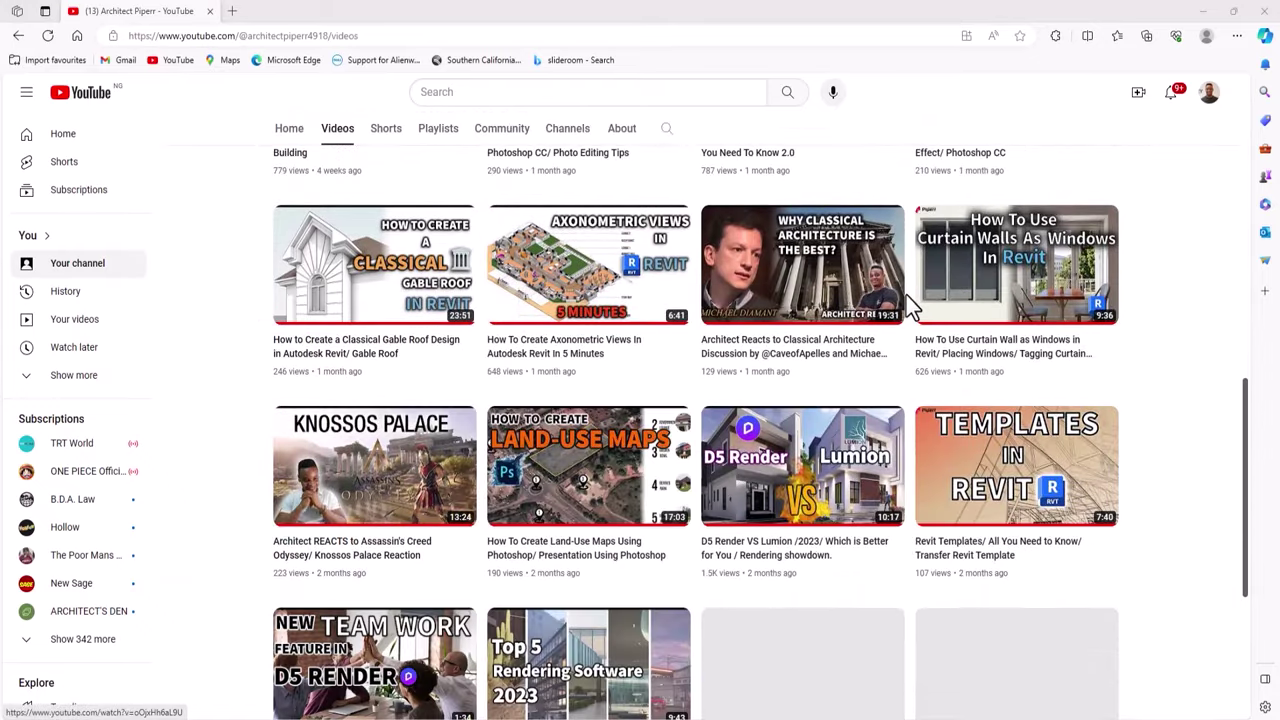
{"action": "scroll", "coordinate": [906, 296], "scroll_direction": "down", "scroll_amount": 2}
{"action": "scroll", "coordinate": [903, 297], "scroll_direction": "up", "scroll_amount": 6}
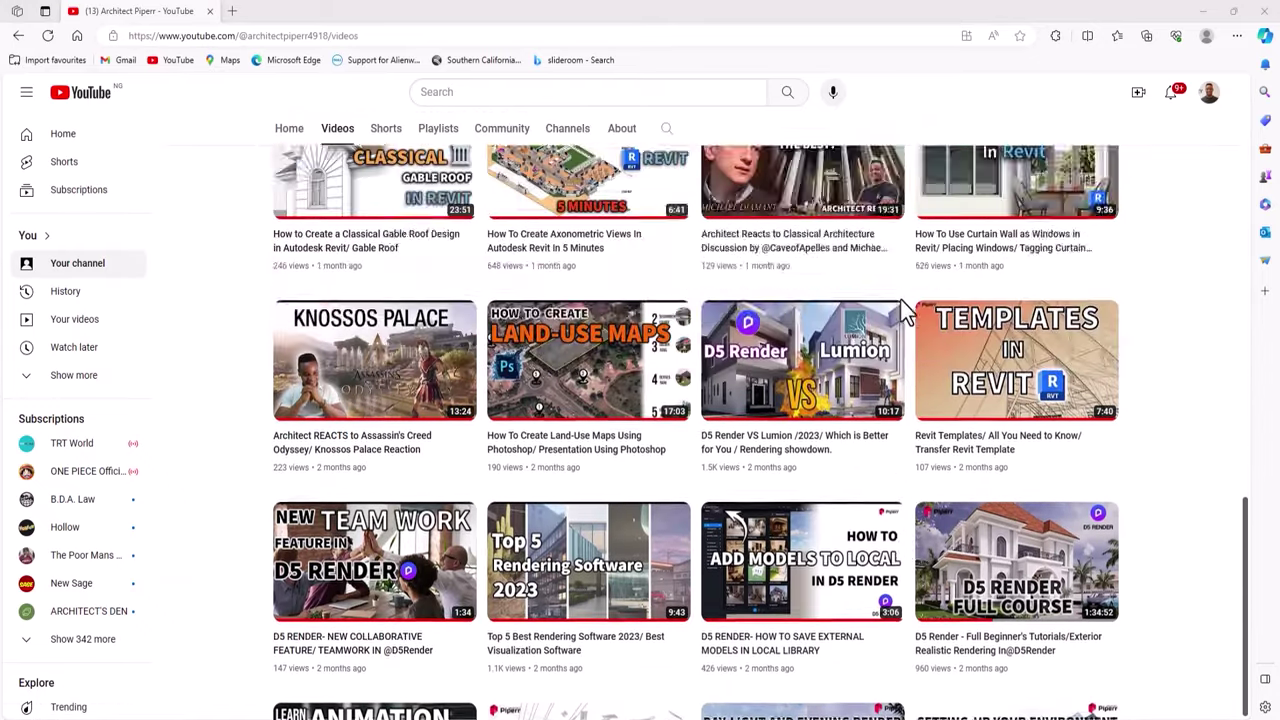
{"action": "scroll", "coordinate": [903, 305], "scroll_direction": "up", "scroll_amount": 5}
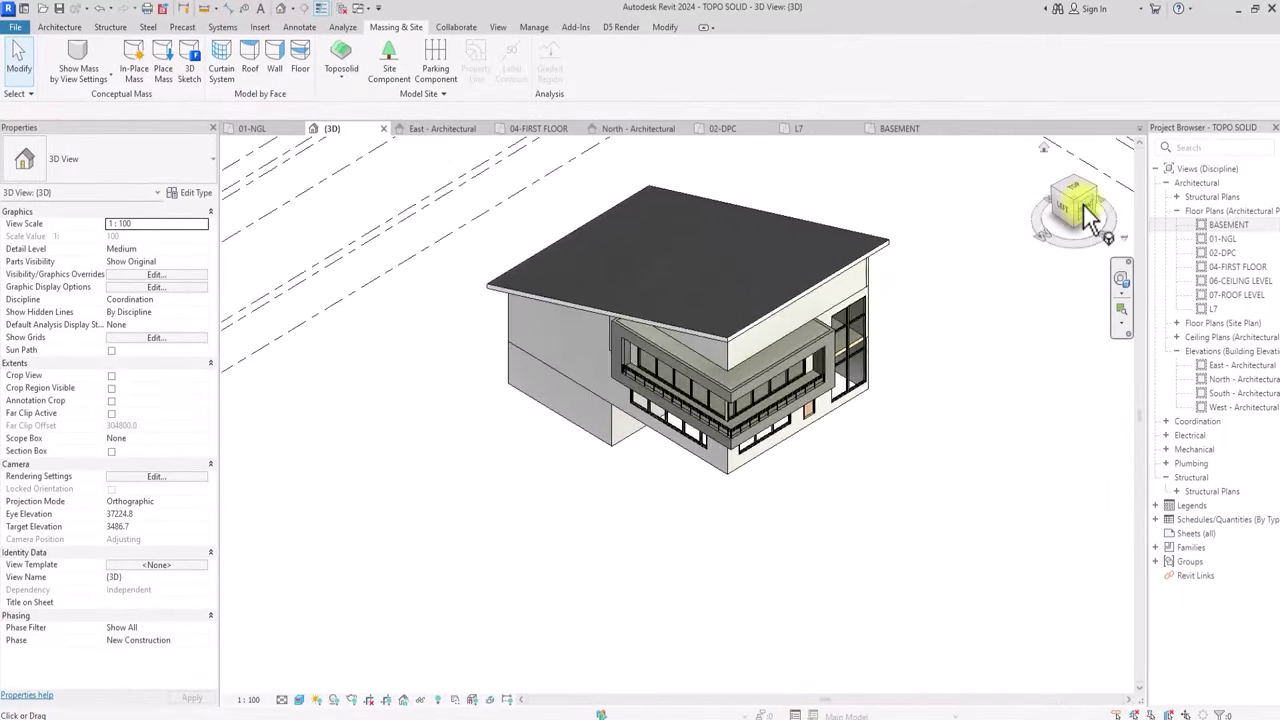
Examine the building in 3D and its levels in the East elevation, and open the BASEMENT floor plan.
{"action": "left_click_drag", "start_coordinate": [1072, 208], "coordinate": [779, 186]}
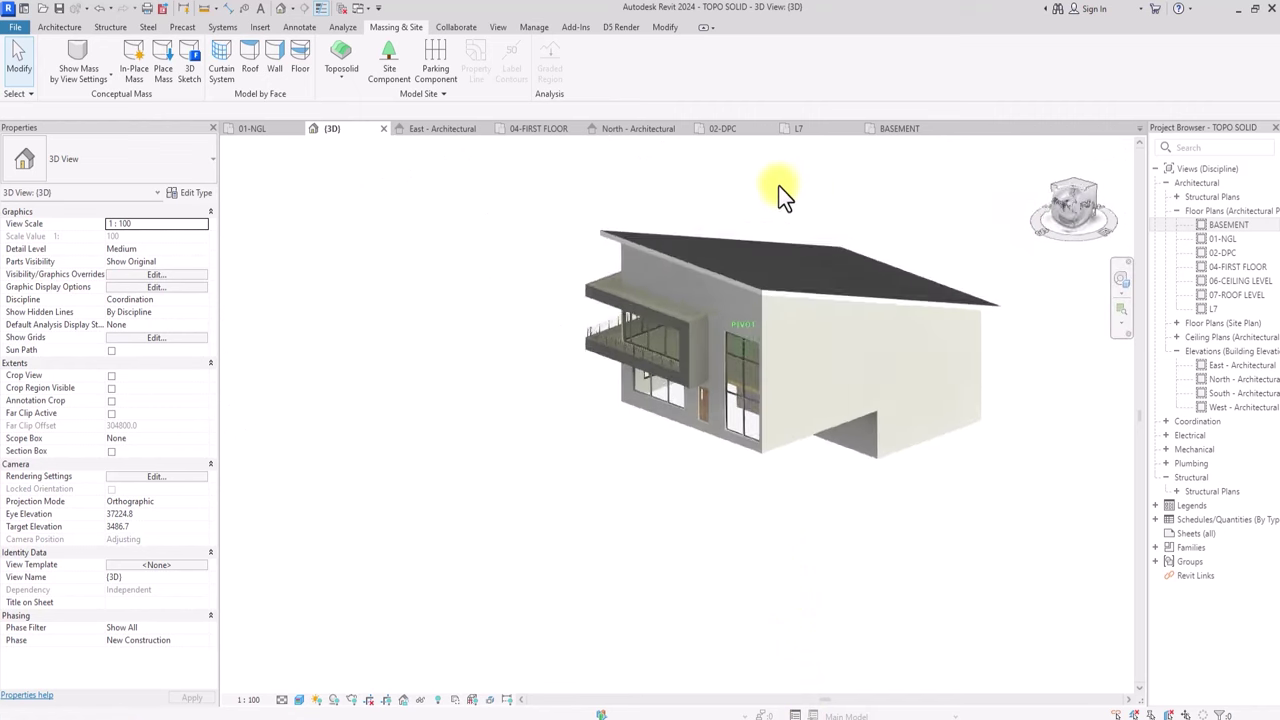
{"action": "middle_click_drag", "start_coordinate": [778, 185], "coordinate": [234, 193], "text": "shift"}
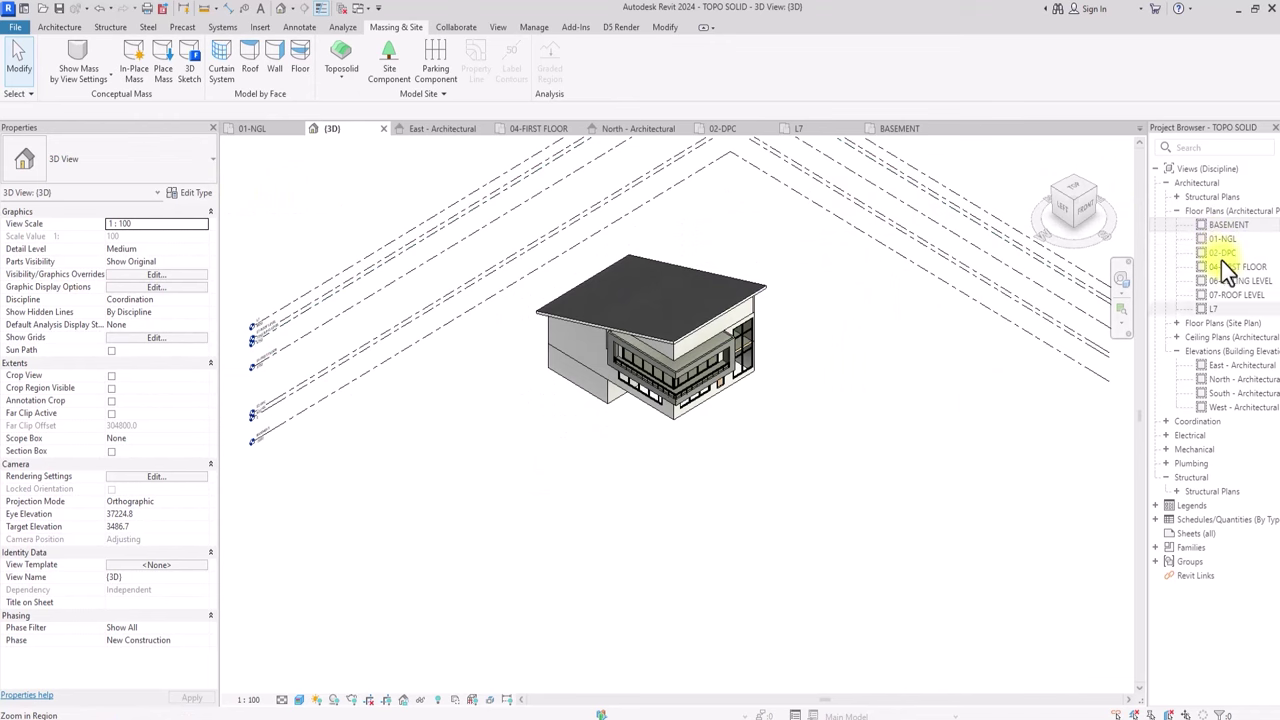
{"action": "double_click", "coordinate": [1242, 368]}
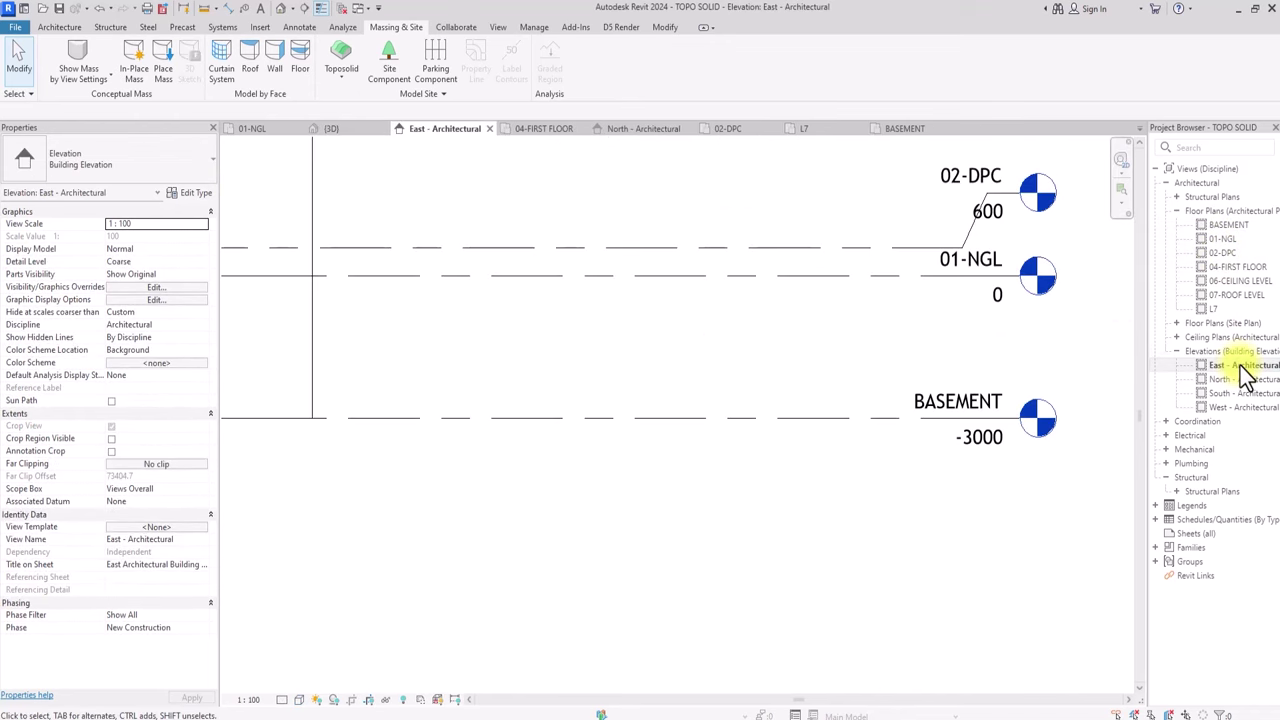
{"action": "middle_click_drag", "start_coordinate": [700, 280], "coordinate": [665, 442]}
{"action": "scroll", "coordinate": [665, 442], "scroll_direction": "up", "scroll_amount": 1}
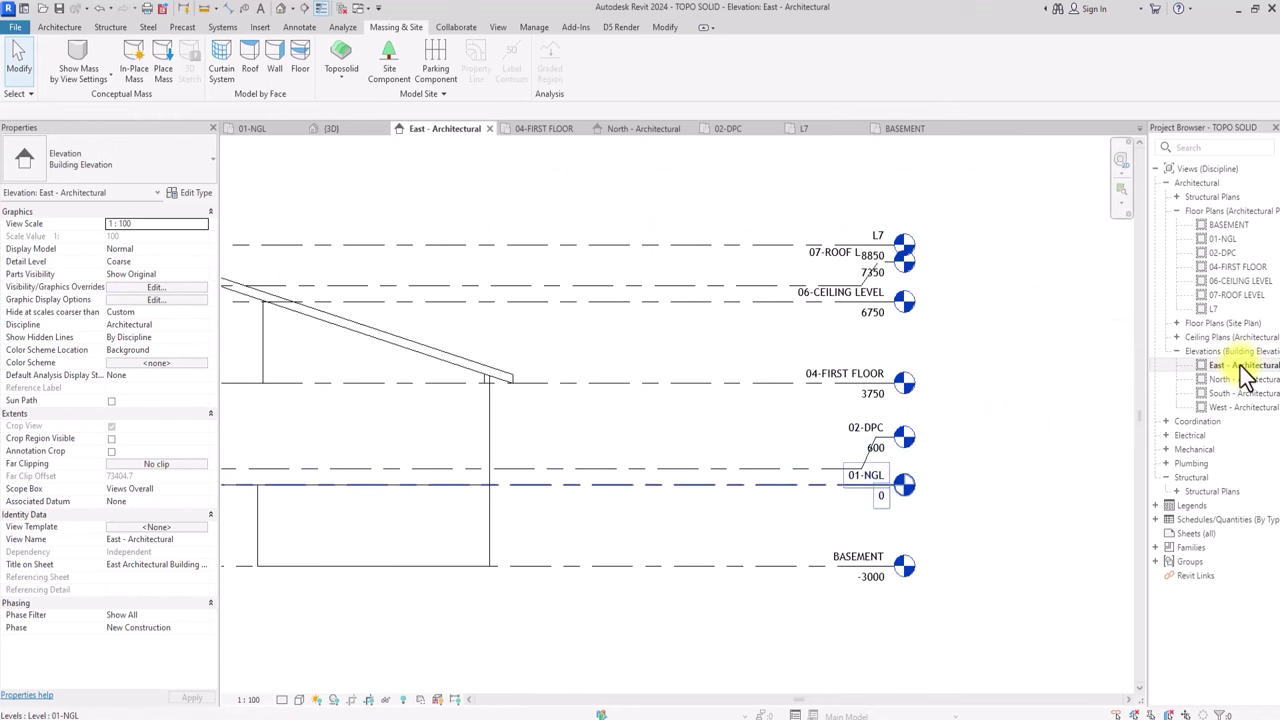
{"action": "double_click", "coordinate": [1210, 227]}
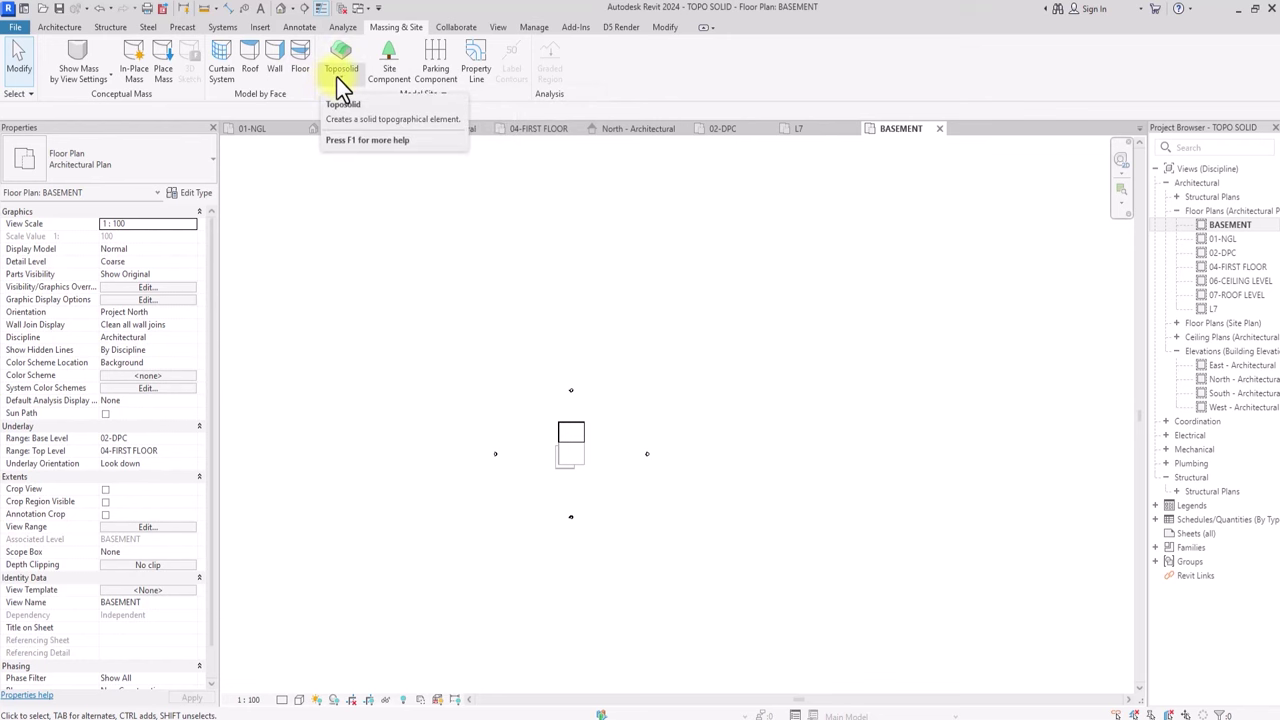
{"action": "left_click", "coordinate": [338, 76]}
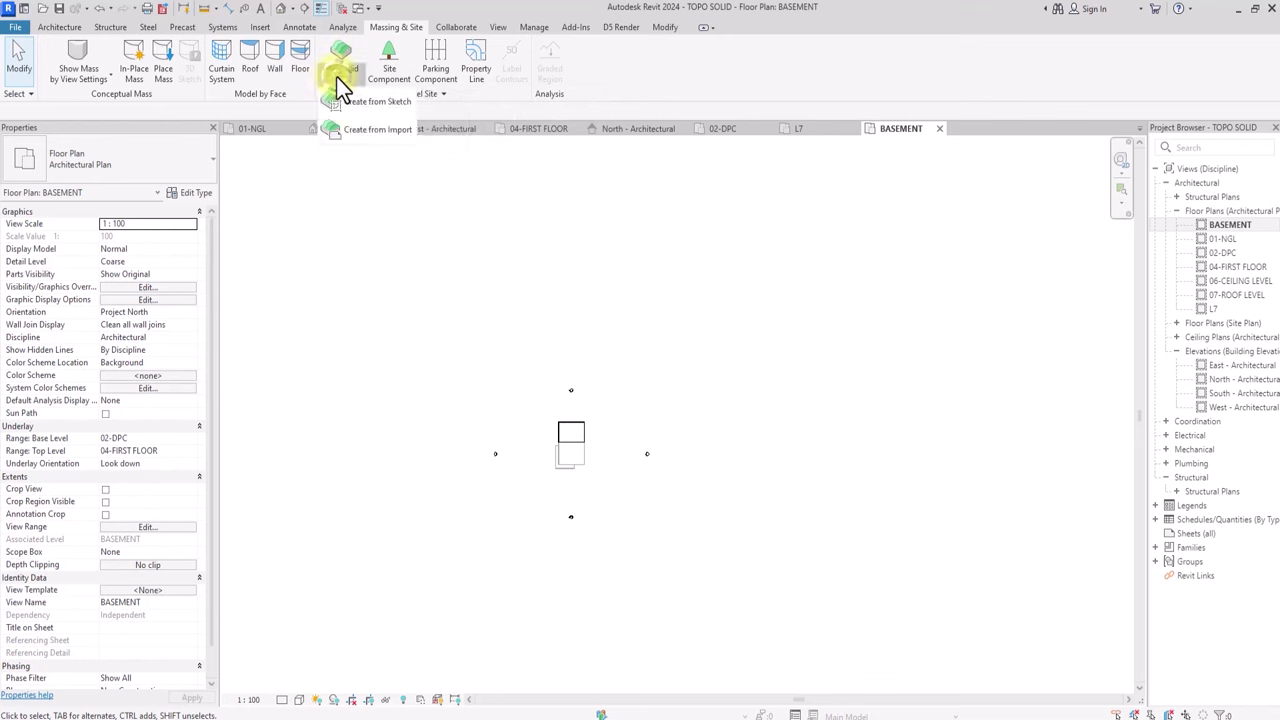
{"action": "left_click", "coordinate": [358, 131]}
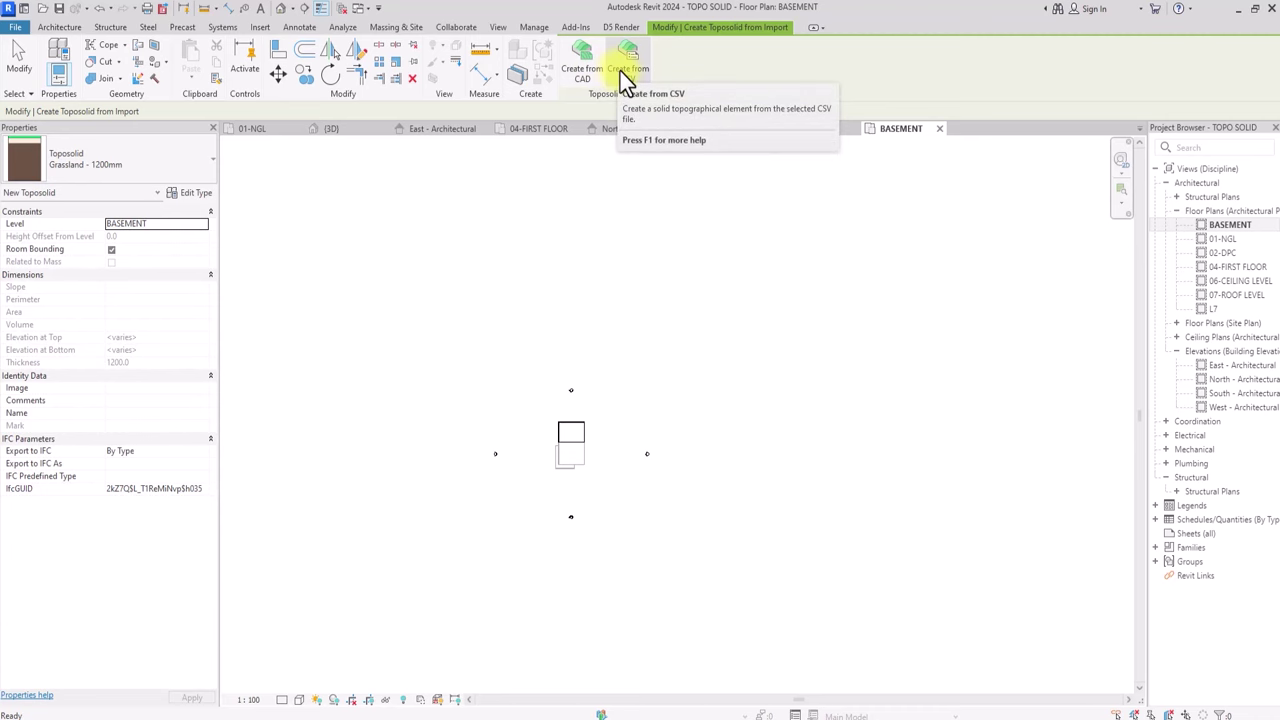
{"action": "key", "text": "Escape"}
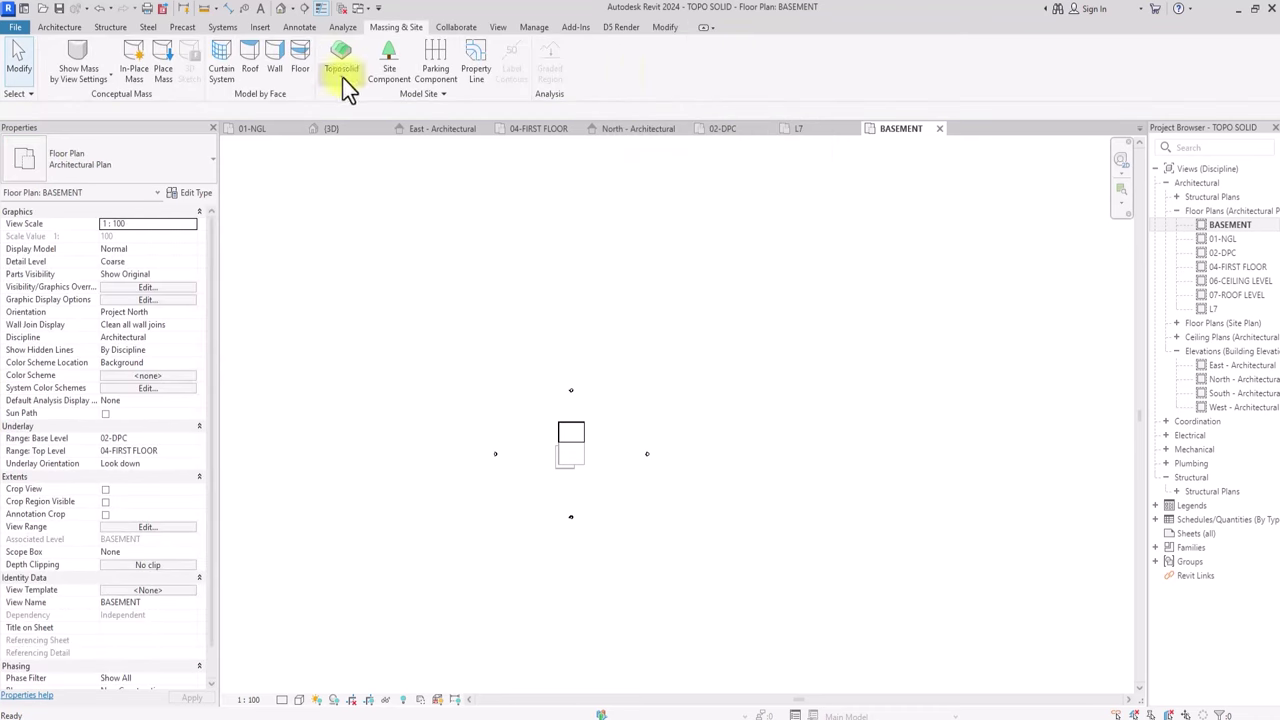
Create a Grassland - 1200mm toposolid on the BASEMENT level from a rectangular sketch of about 5893 m² around the building.
{"action": "left_click", "coordinate": [342, 77]}
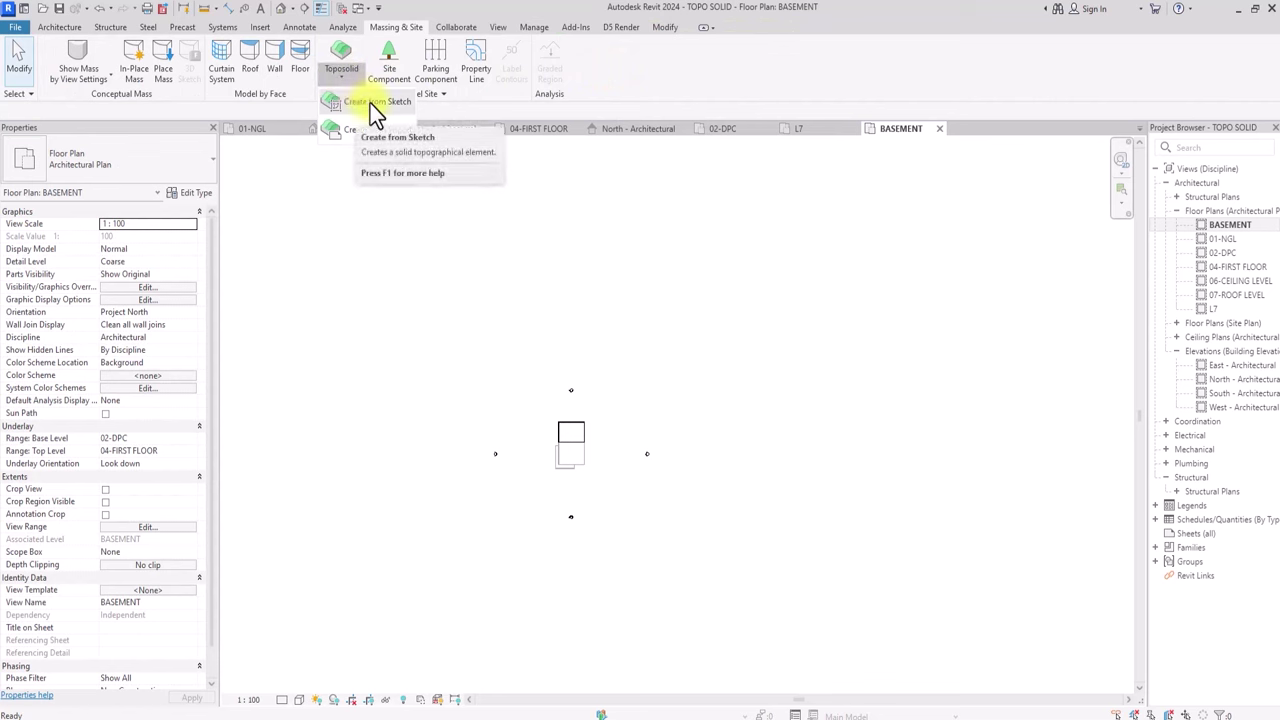
{"action": "left_click", "coordinate": [370, 104]}
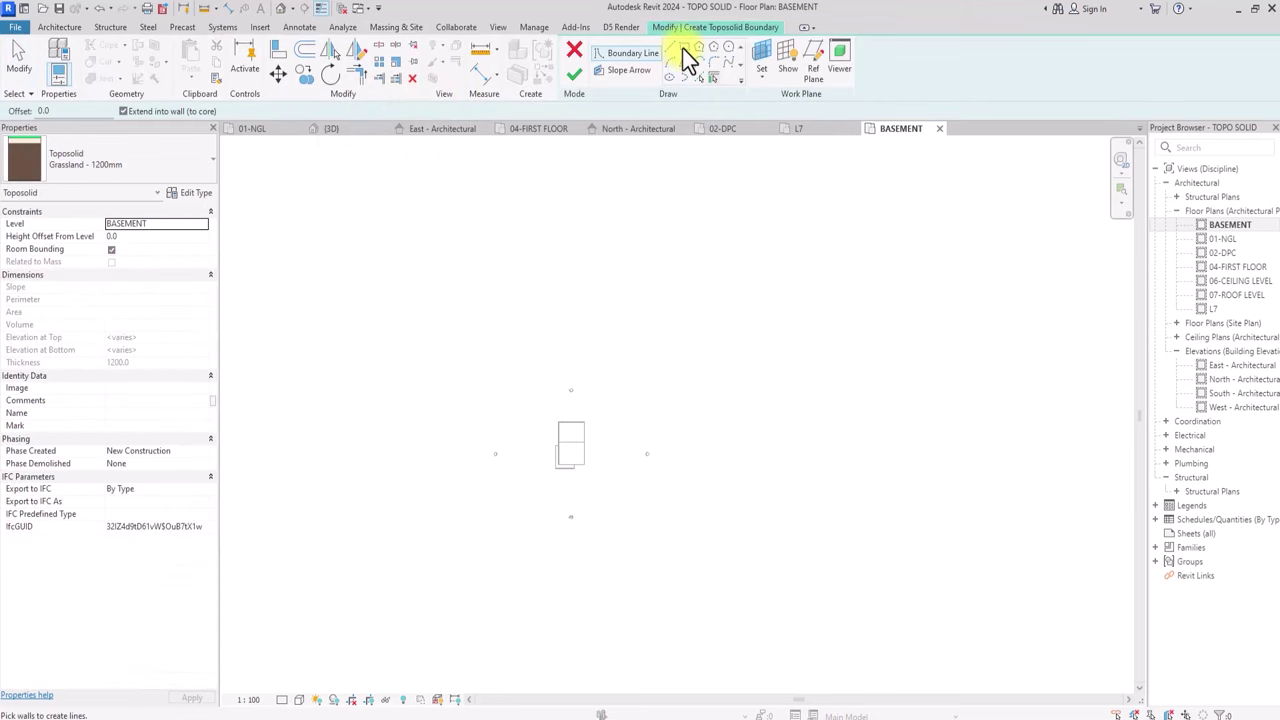
{"action": "left_click", "coordinate": [684, 49]}
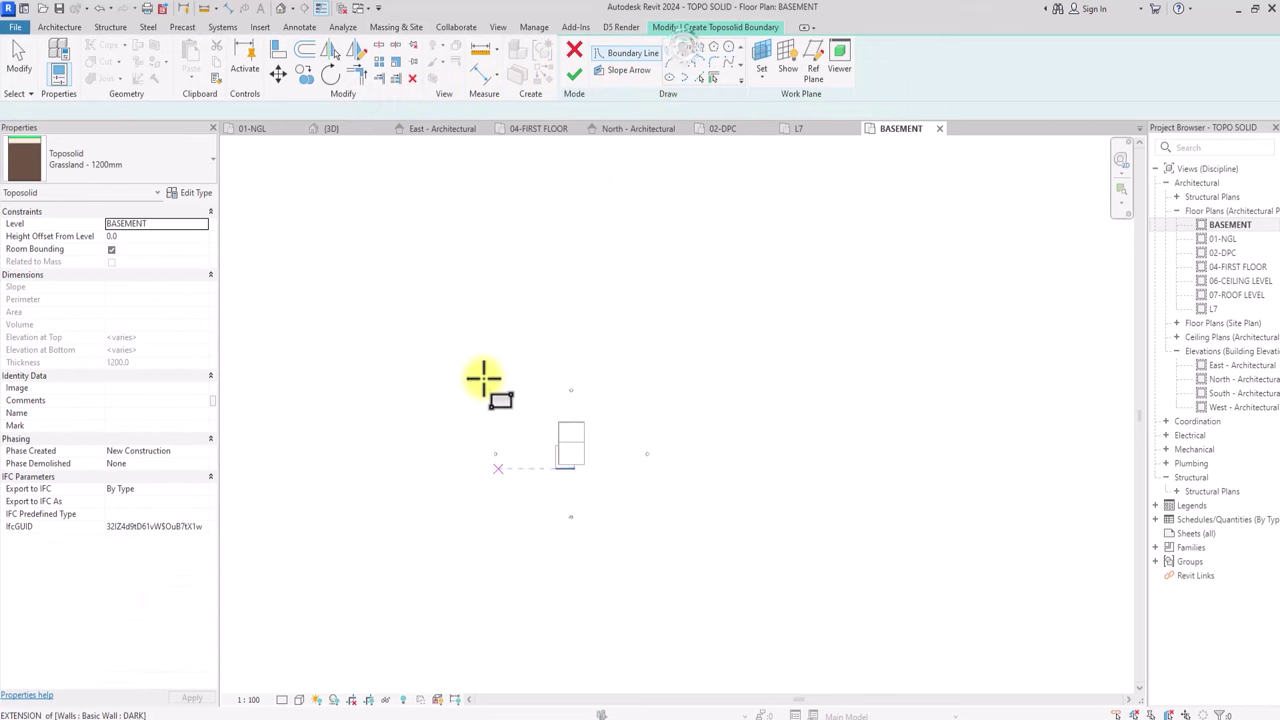
{"action": "left_click", "coordinate": [483, 376]}
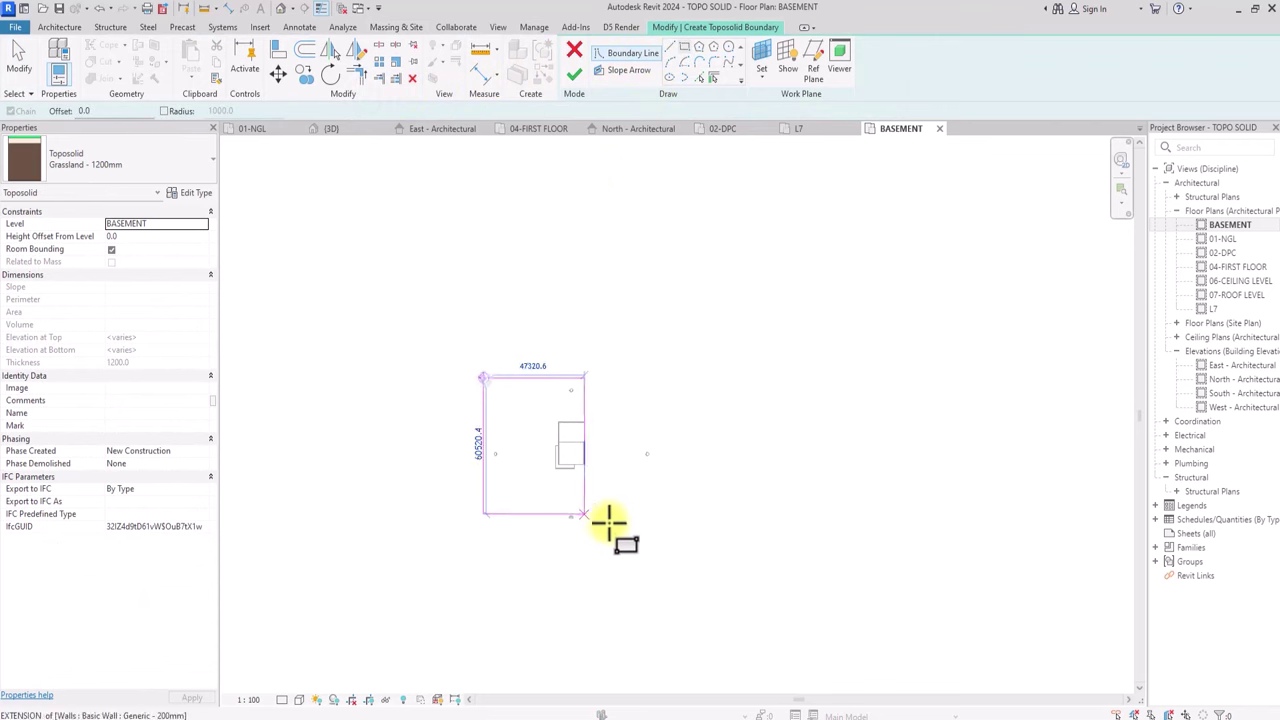
{"action": "left_click", "coordinate": [661, 538]}
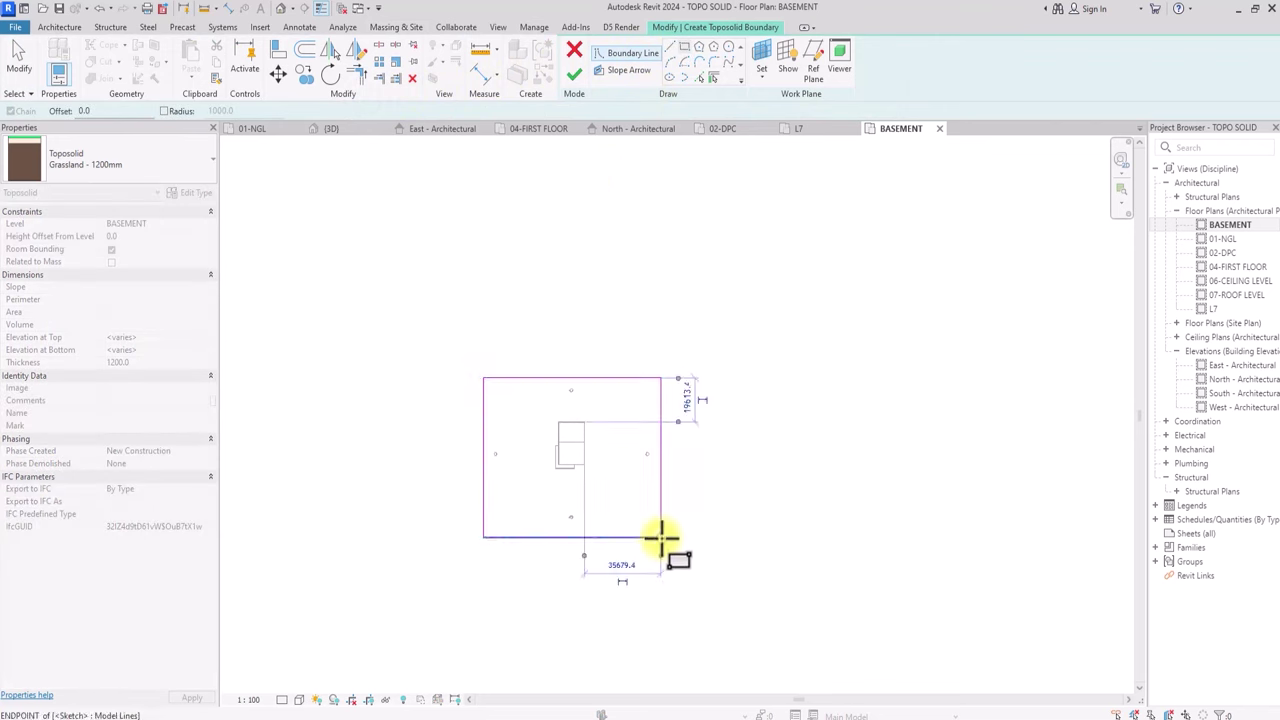
{"action": "left_click", "coordinate": [578, 67]}
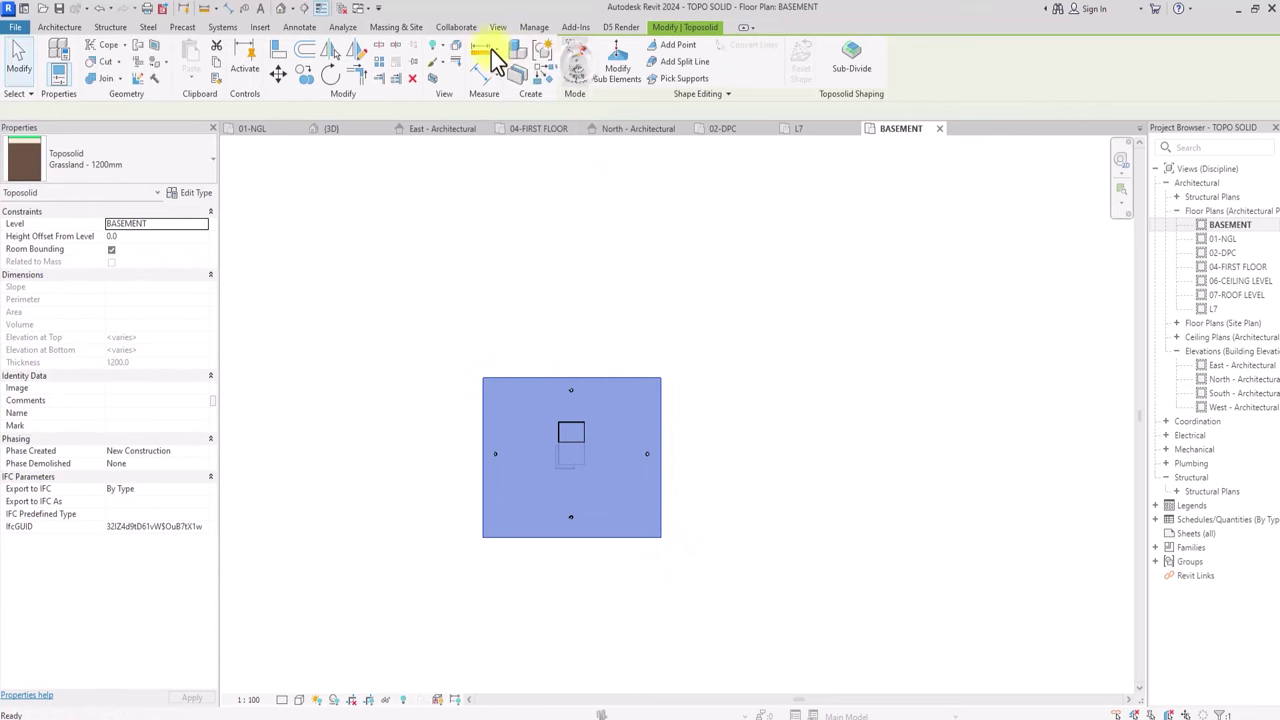
Open the 3D view and inspect the toposolid surrounding the building.
{"action": "left_click", "coordinate": [281, 10]}
{"action": "left_click", "coordinate": [1062, 197]}
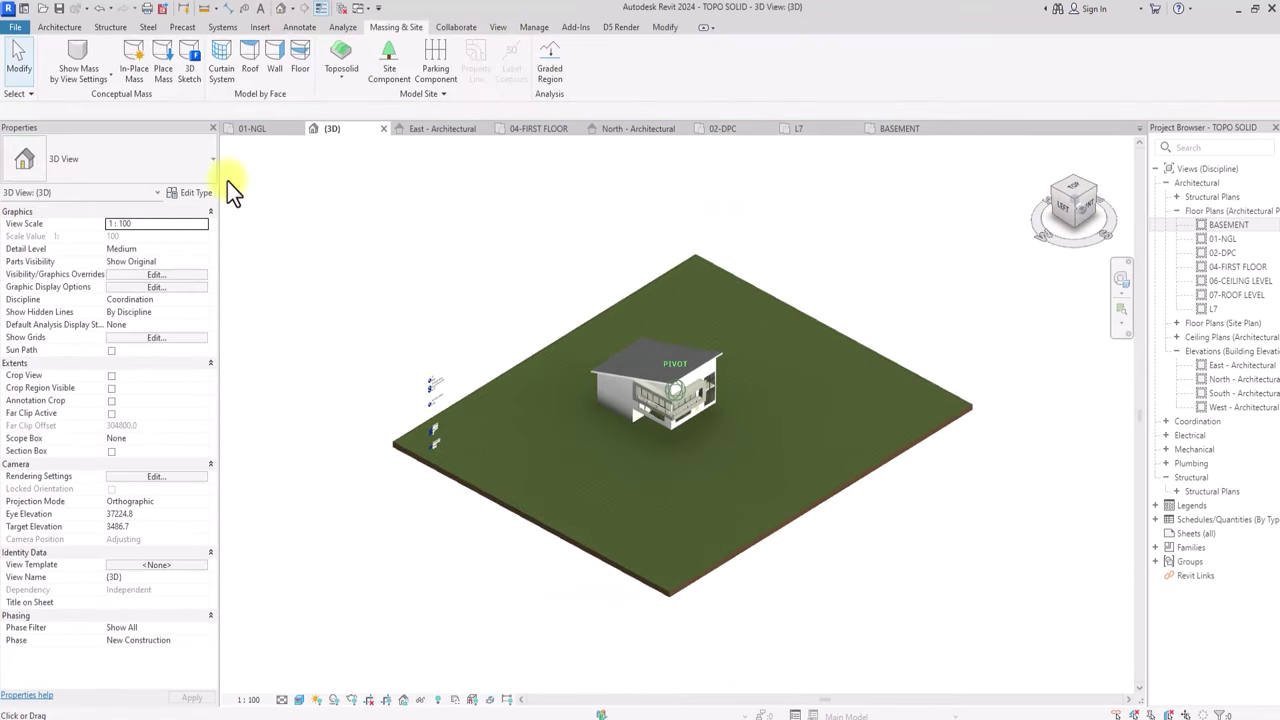
{"action": "left_click_drag", "start_coordinate": [227, 181], "coordinate": [1061, 193]}
{"action": "scroll", "coordinate": [1027, 238], "scroll_direction": "up", "scroll_amount": 2}
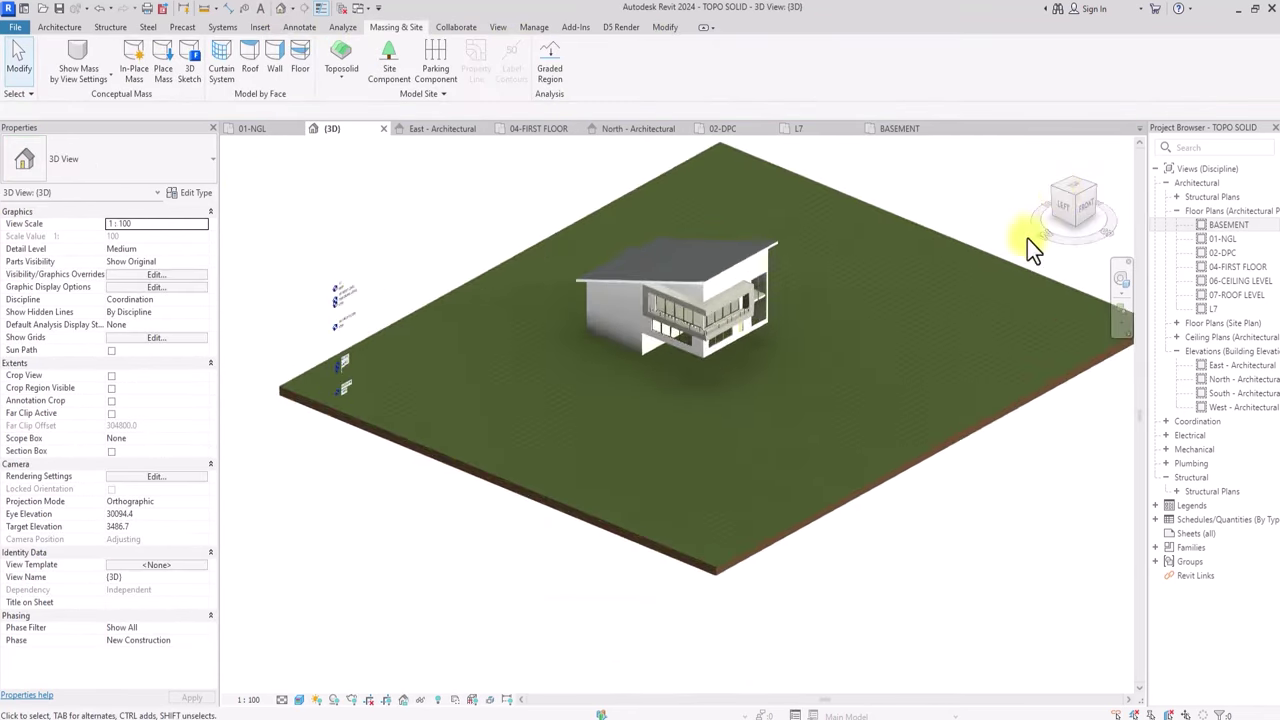
{"action": "scroll", "coordinate": [801, 534], "scroll_direction": "up", "scroll_amount": 5}
Raise the toposolid's front edge to an elevation of 600 by modifying its sub-elements, and finish the shape edit.
{"action": "left_click", "coordinate": [766, 598]}
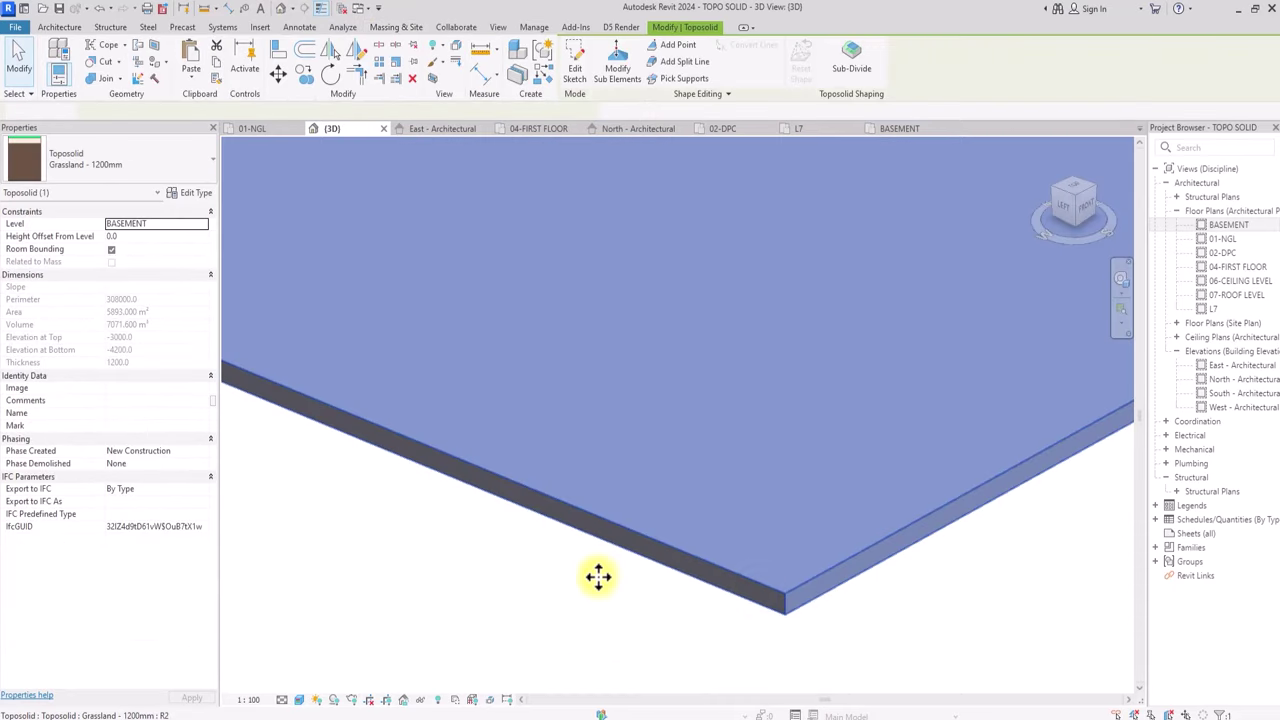
{"action": "scroll", "coordinate": [598, 577], "scroll_direction": "down", "scroll_amount": 5}
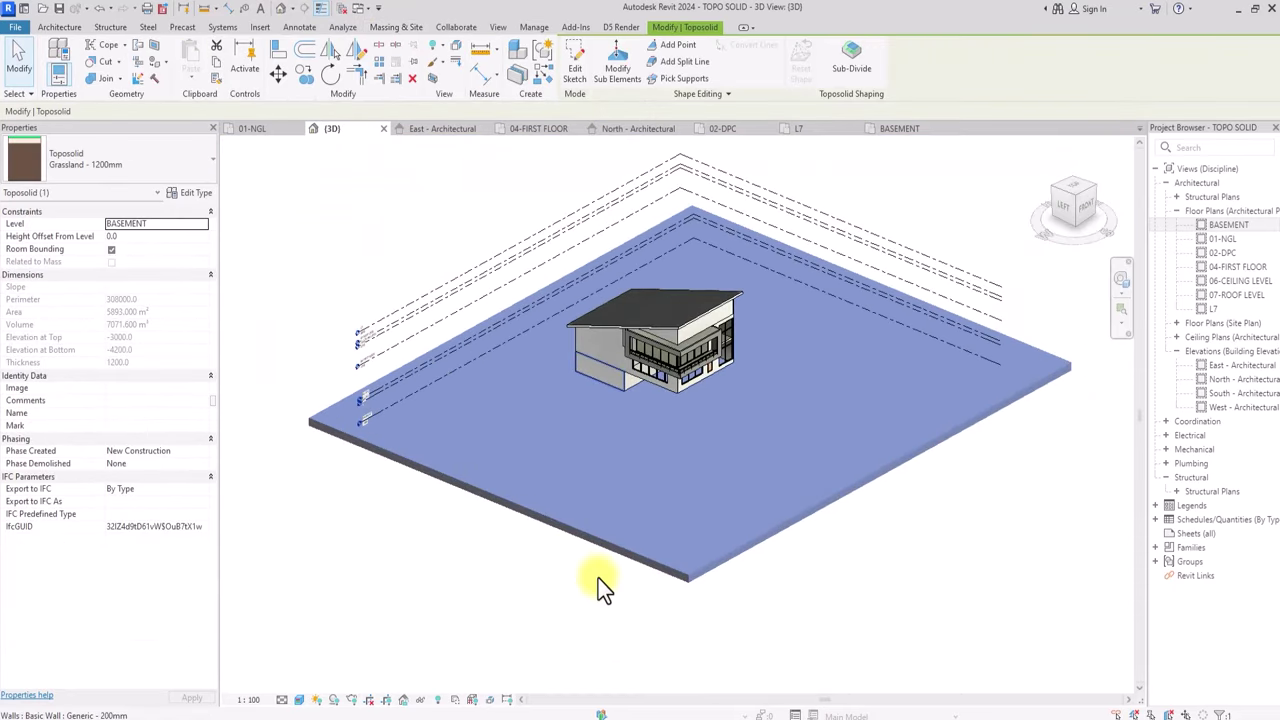
{"action": "scroll", "coordinate": [603, 444], "scroll_direction": "down", "scroll_amount": 2}
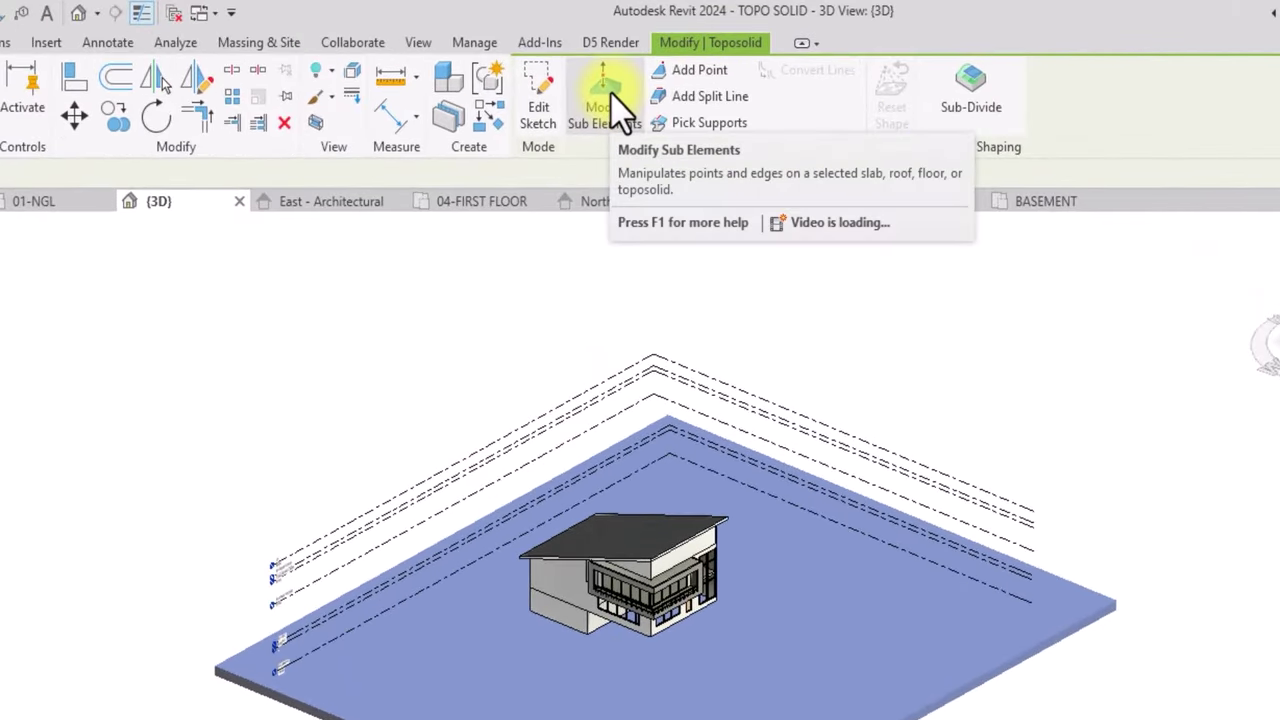
{"action": "left_click", "coordinate": [603, 100]}
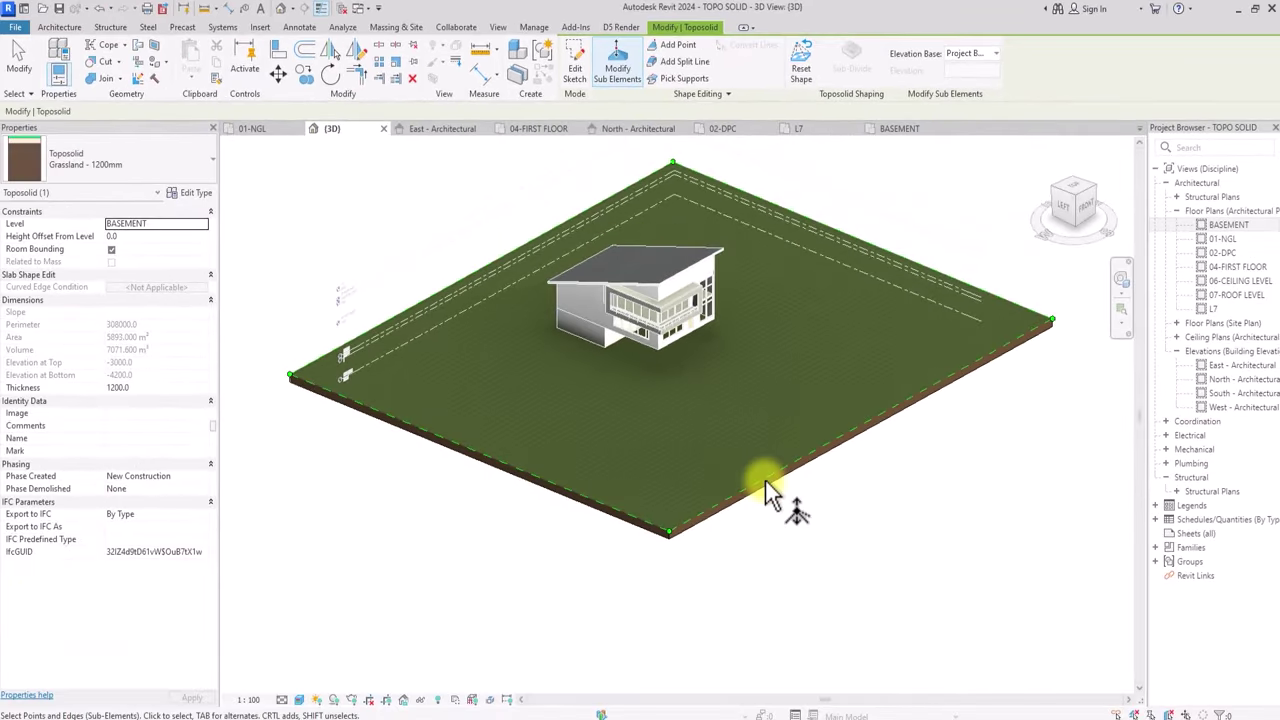
{"action": "left_click", "coordinate": [765, 490]}
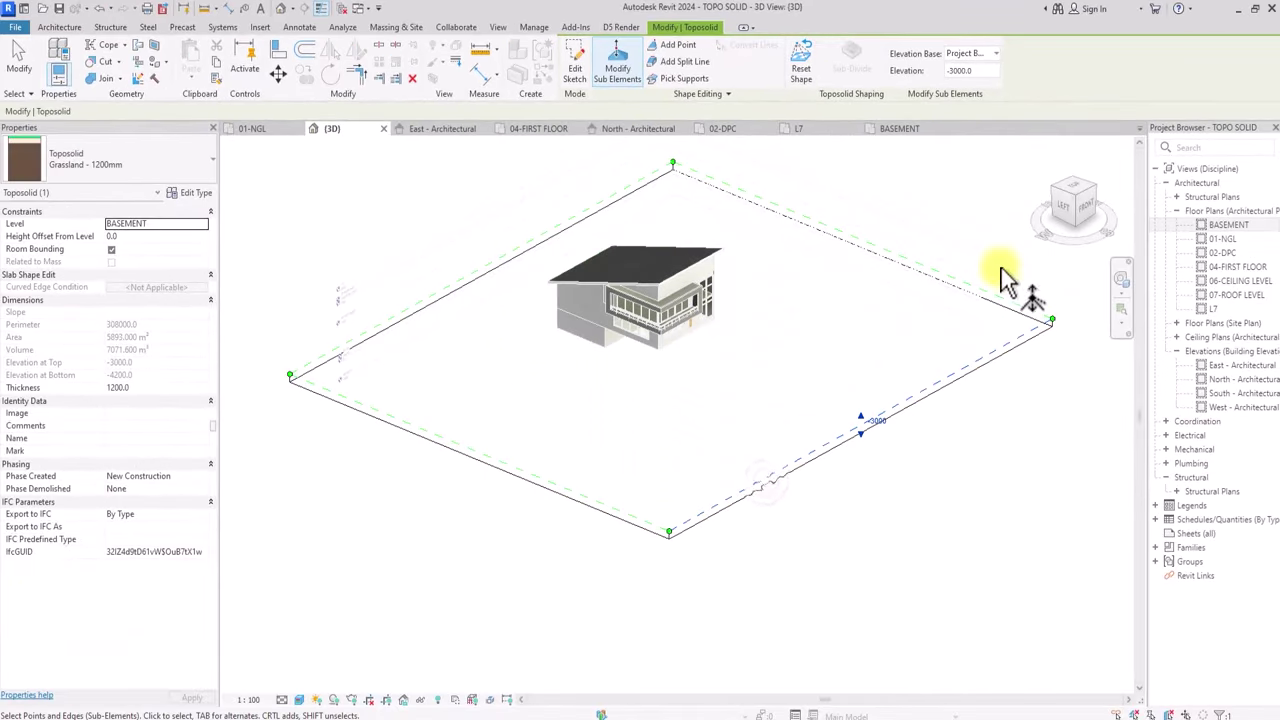
{"action": "left_click", "coordinate": [1066, 220]}
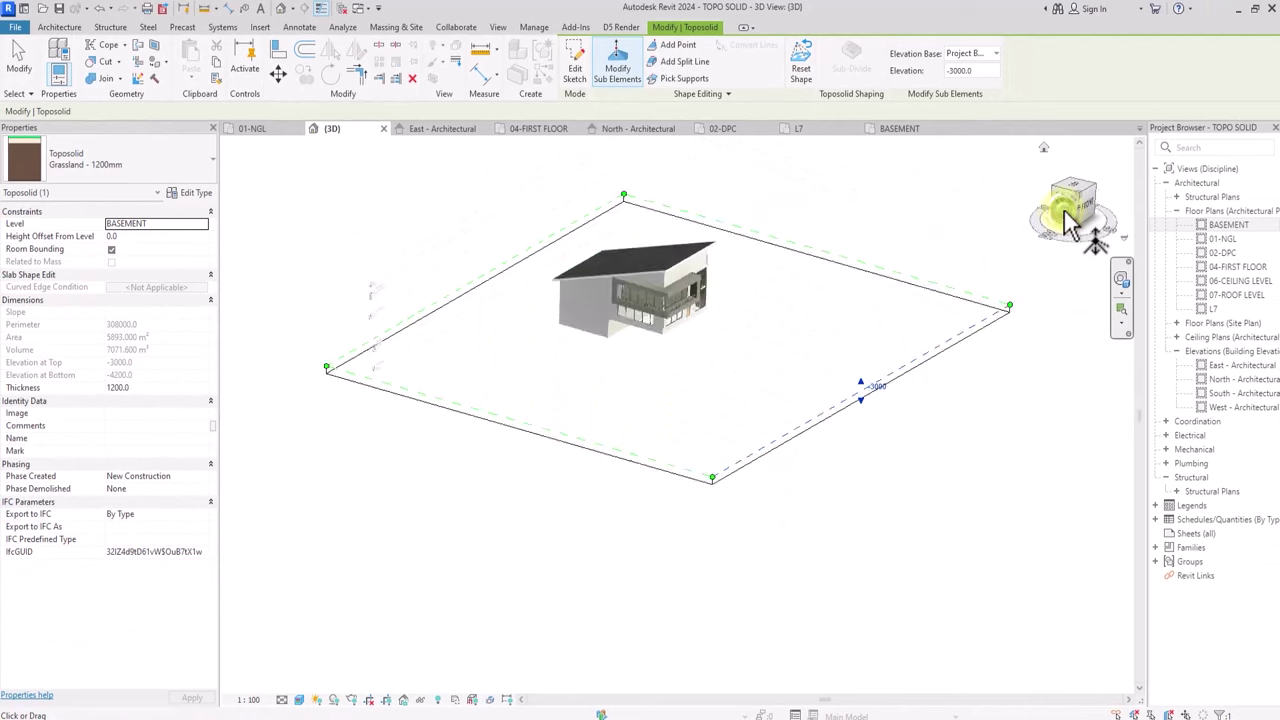
{"action": "scroll", "coordinate": [865, 405], "scroll_direction": "up", "scroll_amount": 2}
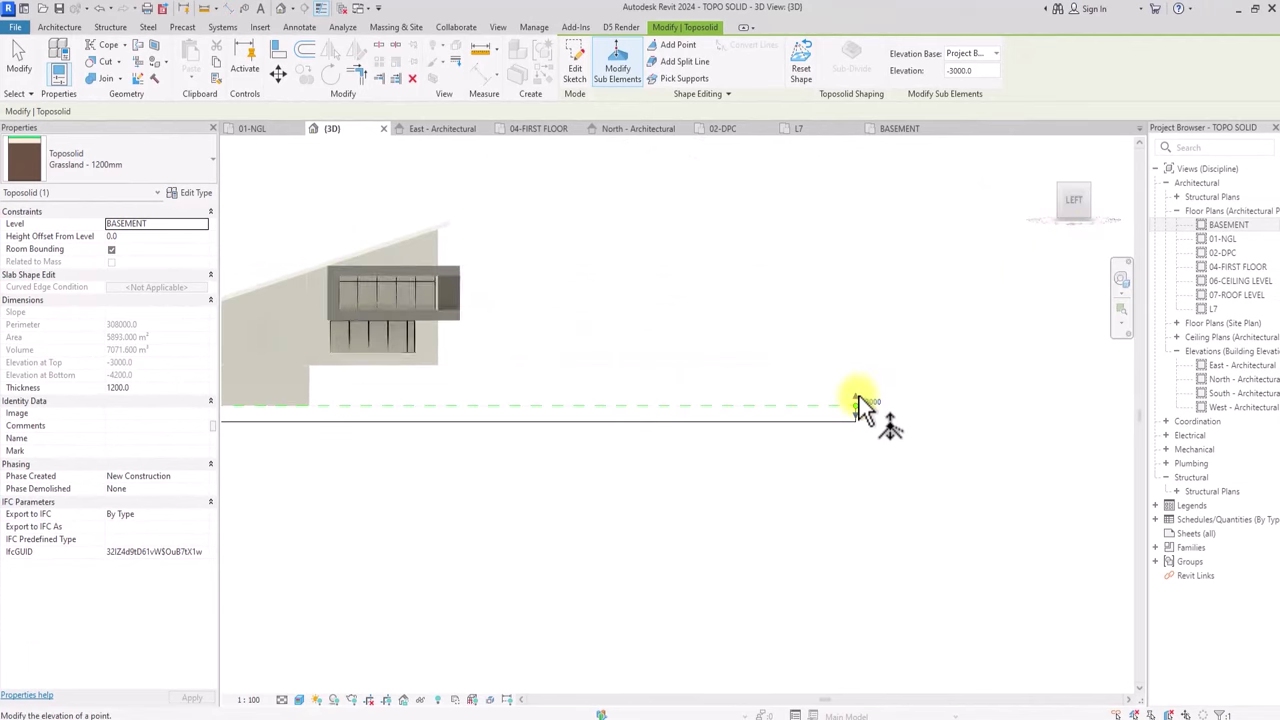
{"action": "left_click_drag", "start_coordinate": [857, 403], "coordinate": [862, 359]}
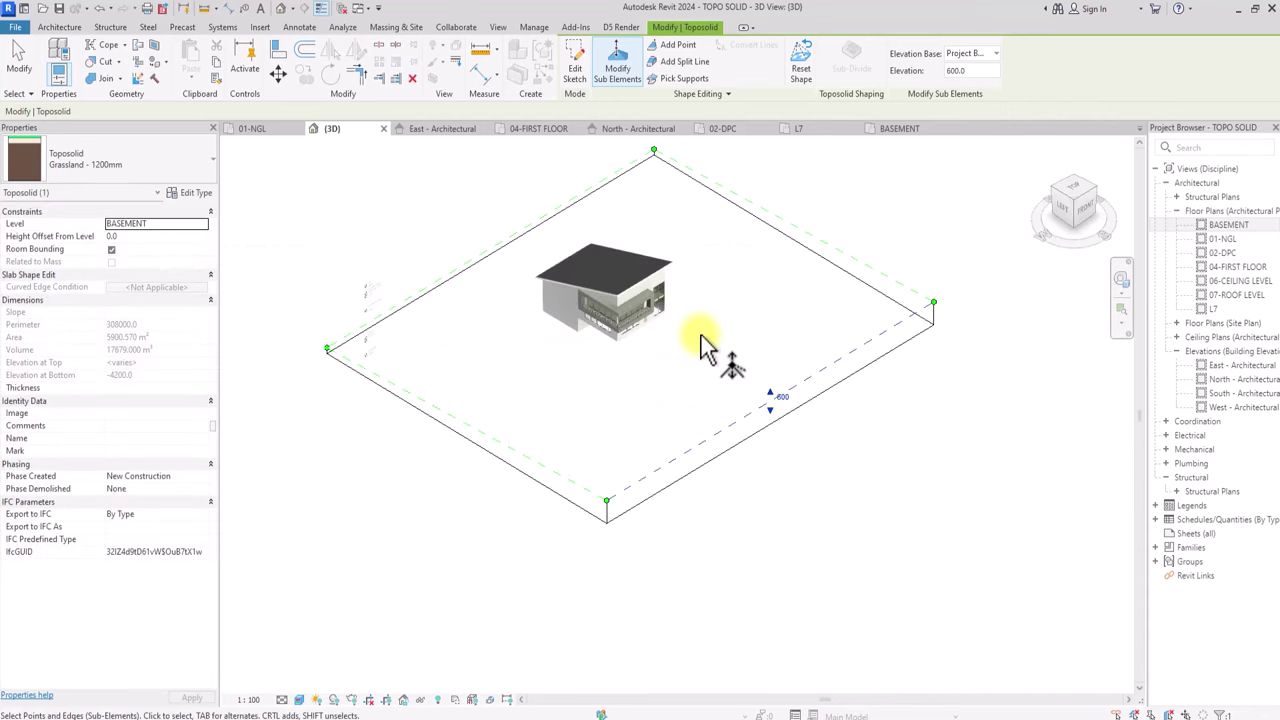
{"action": "key", "text": "Escape"}
{"action": "key", "text": "Escape"}
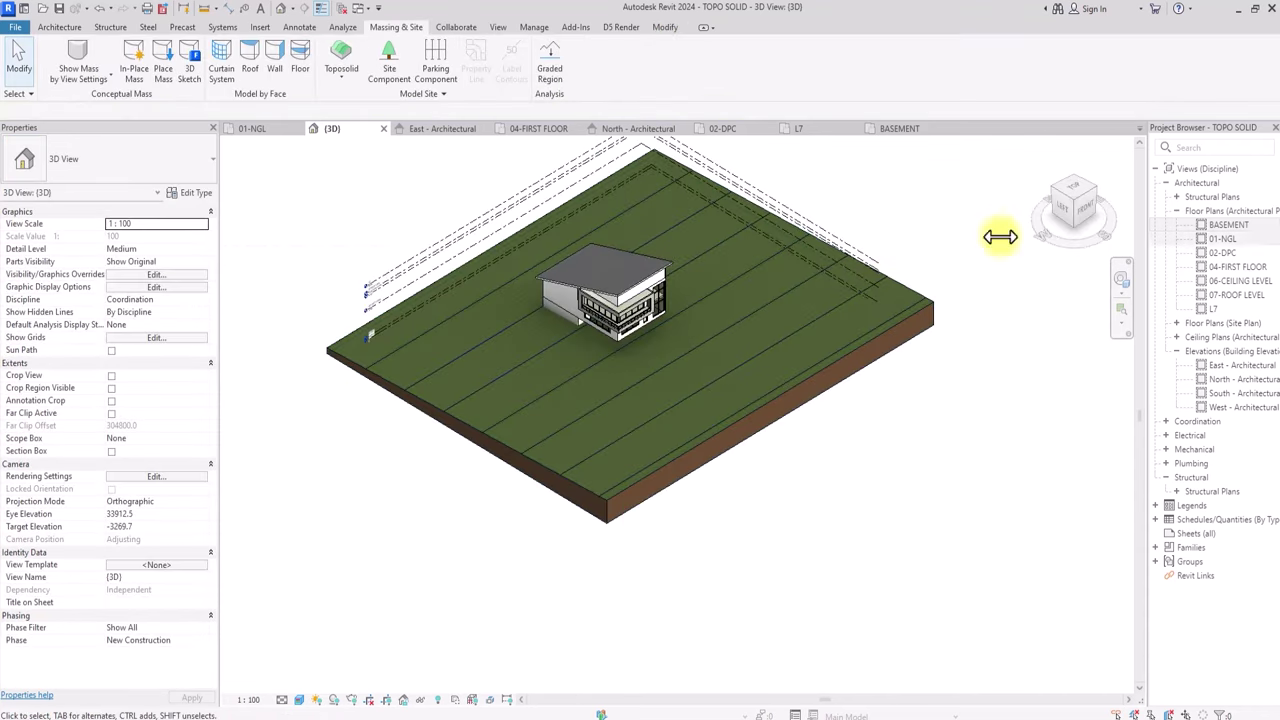
Add a shape-editing point at absolute elevation 3500 near the toposolid's front-right corner.
{"action": "left_click_drag", "start_coordinate": [1079, 217], "coordinate": [459, 192]}
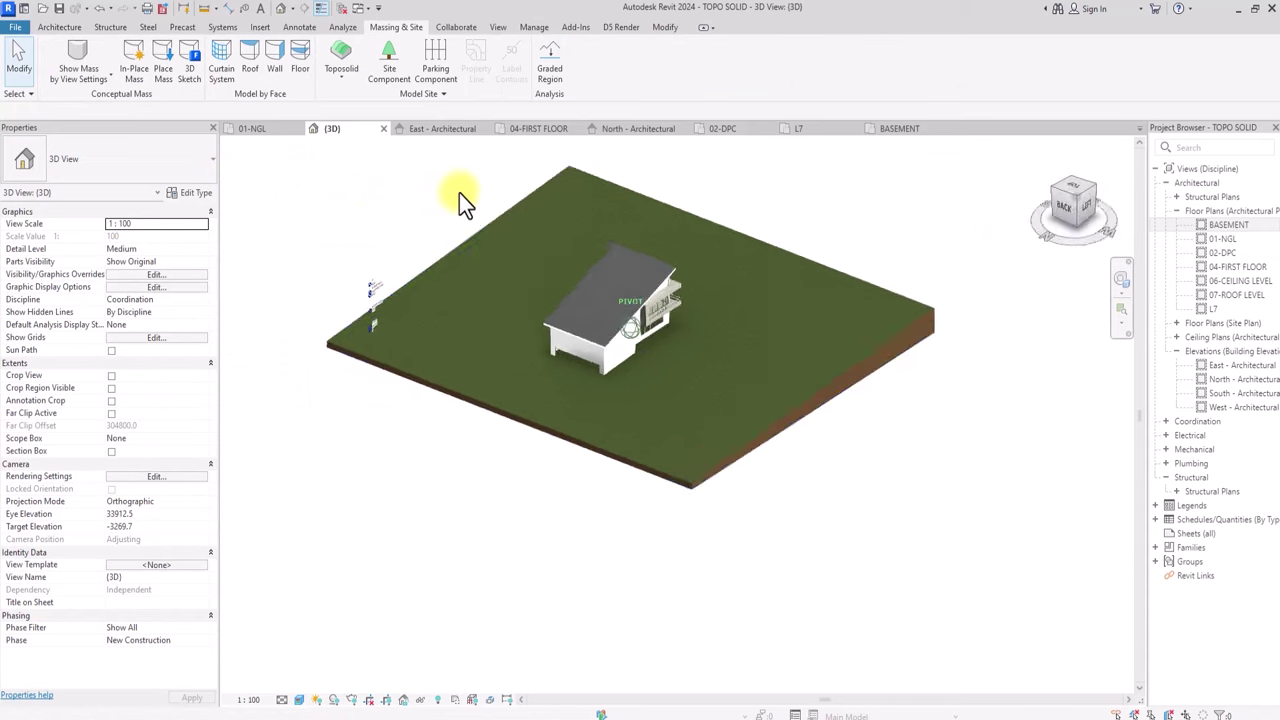
{"action": "scroll", "coordinate": [459, 192], "scroll_direction": "up", "scroll_amount": 5}
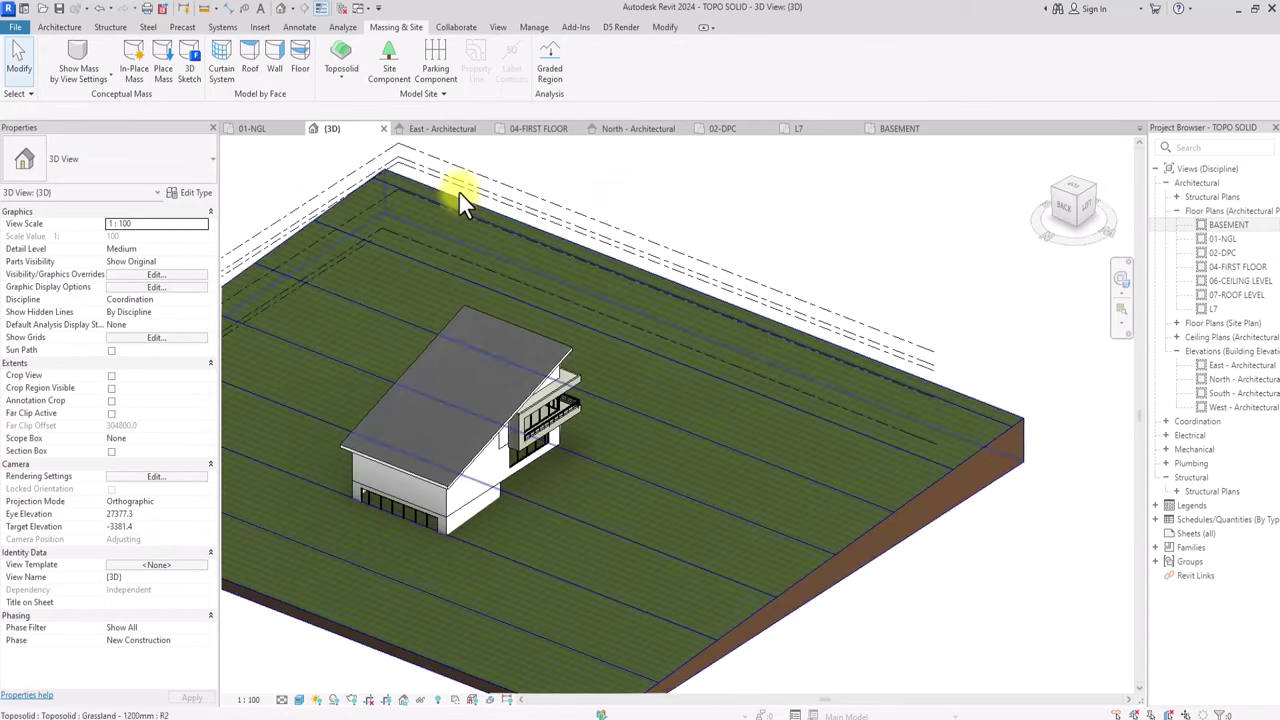
{"action": "scroll", "coordinate": [459, 192], "scroll_direction": "down", "scroll_amount": 3}
{"action": "scroll", "coordinate": [775, 354], "scroll_direction": "up", "scroll_amount": 2}
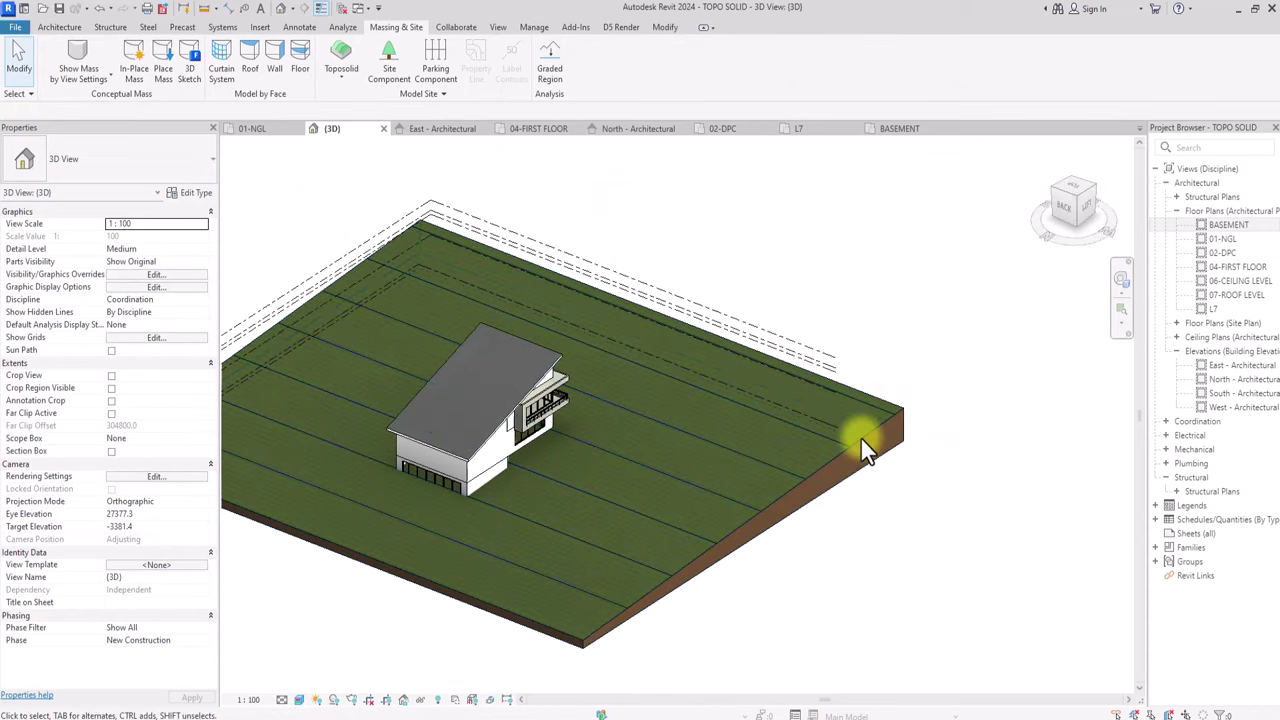
{"action": "left_click", "coordinate": [860, 436]}
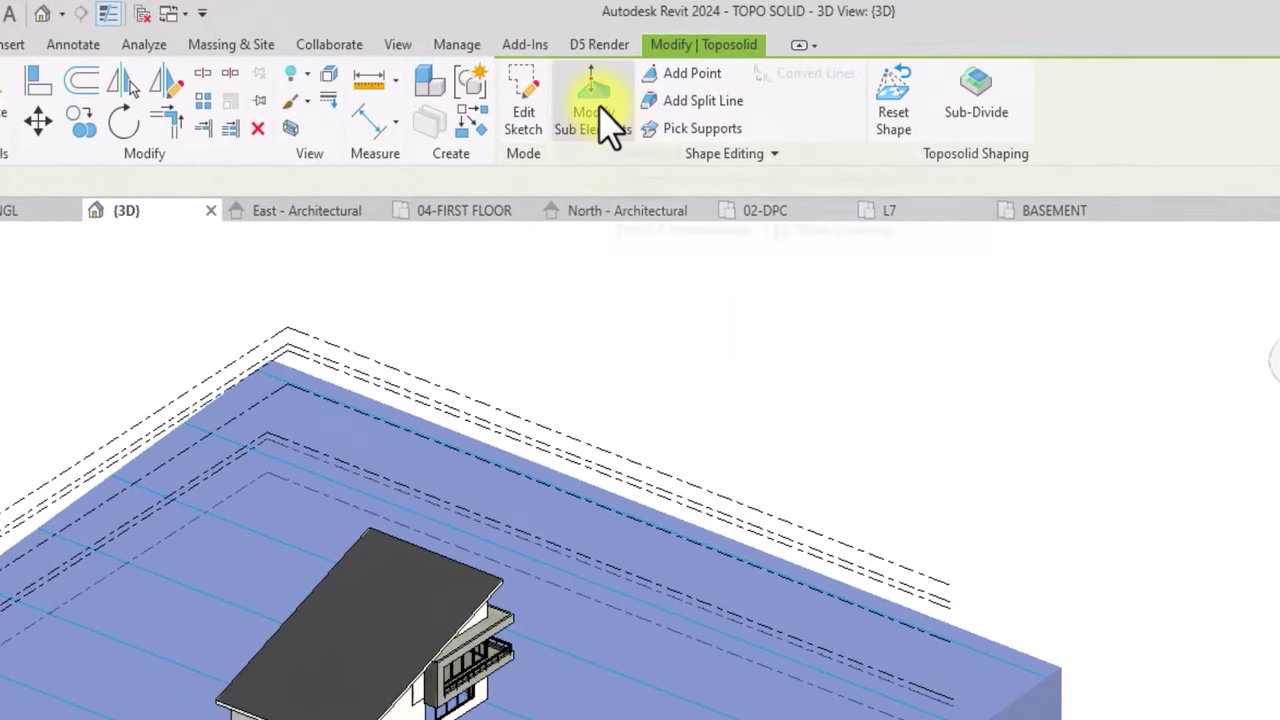
{"action": "left_click", "coordinate": [601, 106]}
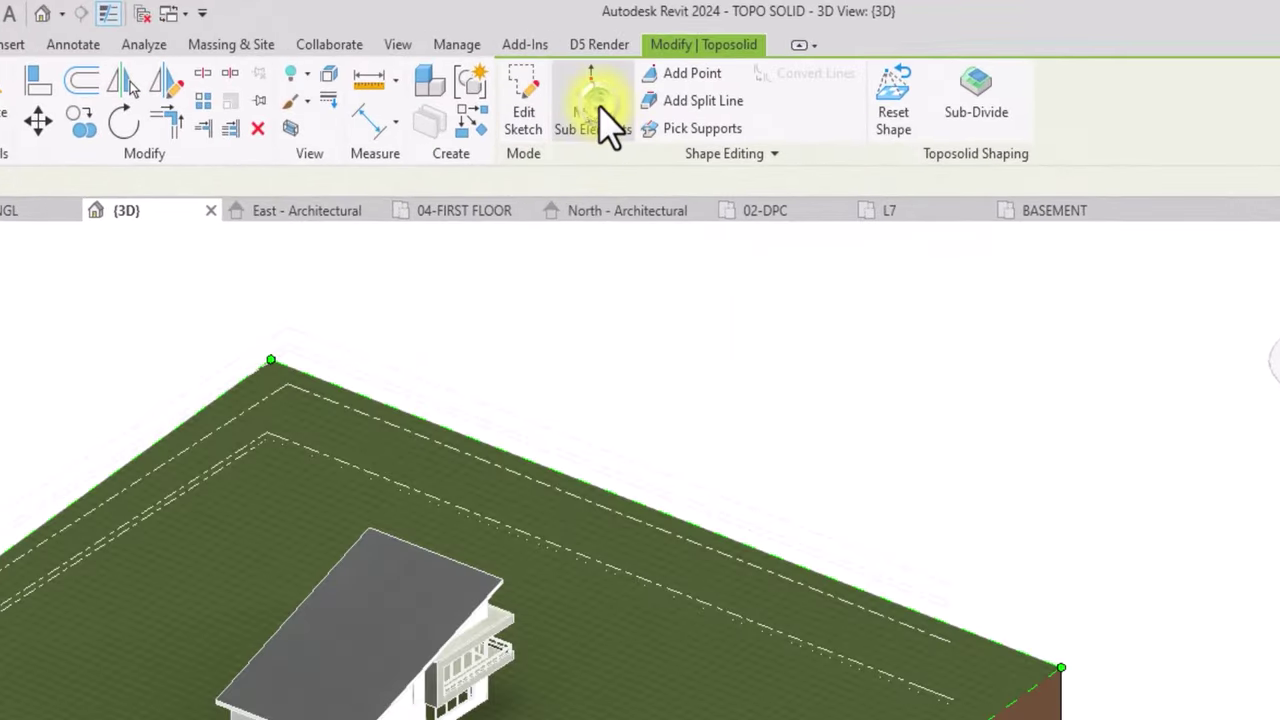
{"action": "left_click", "coordinate": [676, 76]}
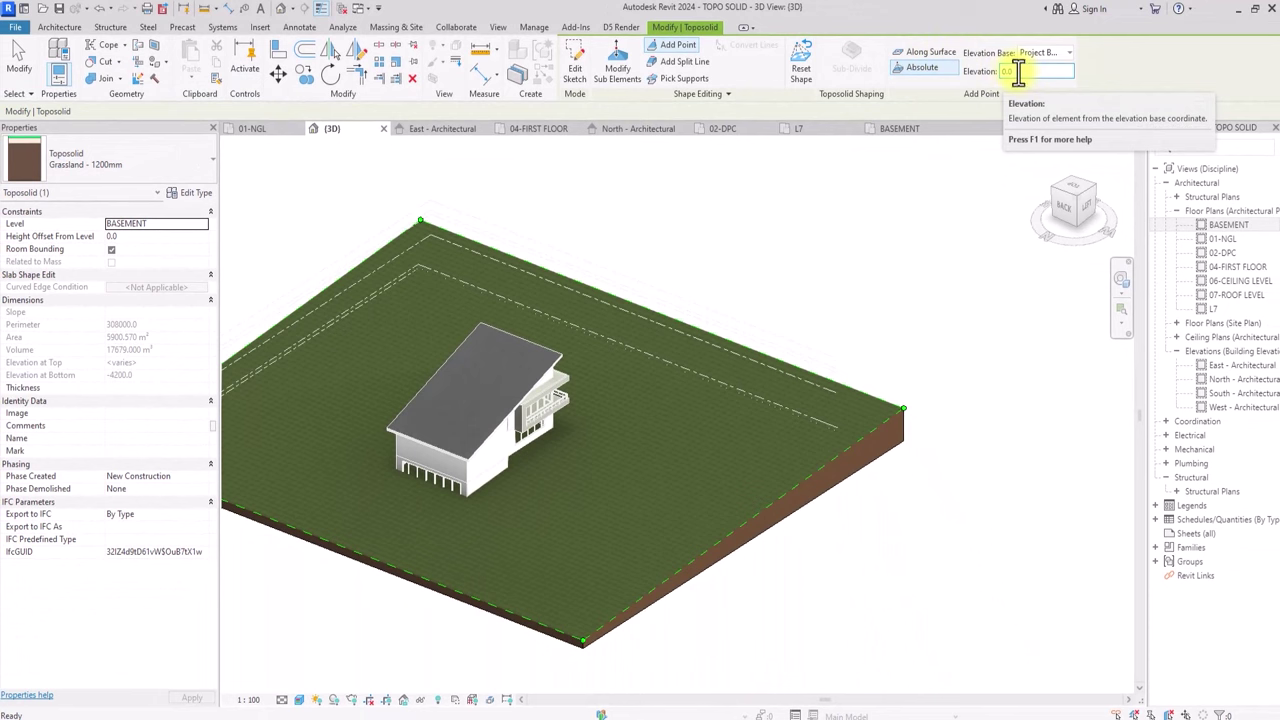
{"action": "scroll", "coordinate": [600, 403], "scroll_direction": "up", "scroll_amount": 2}
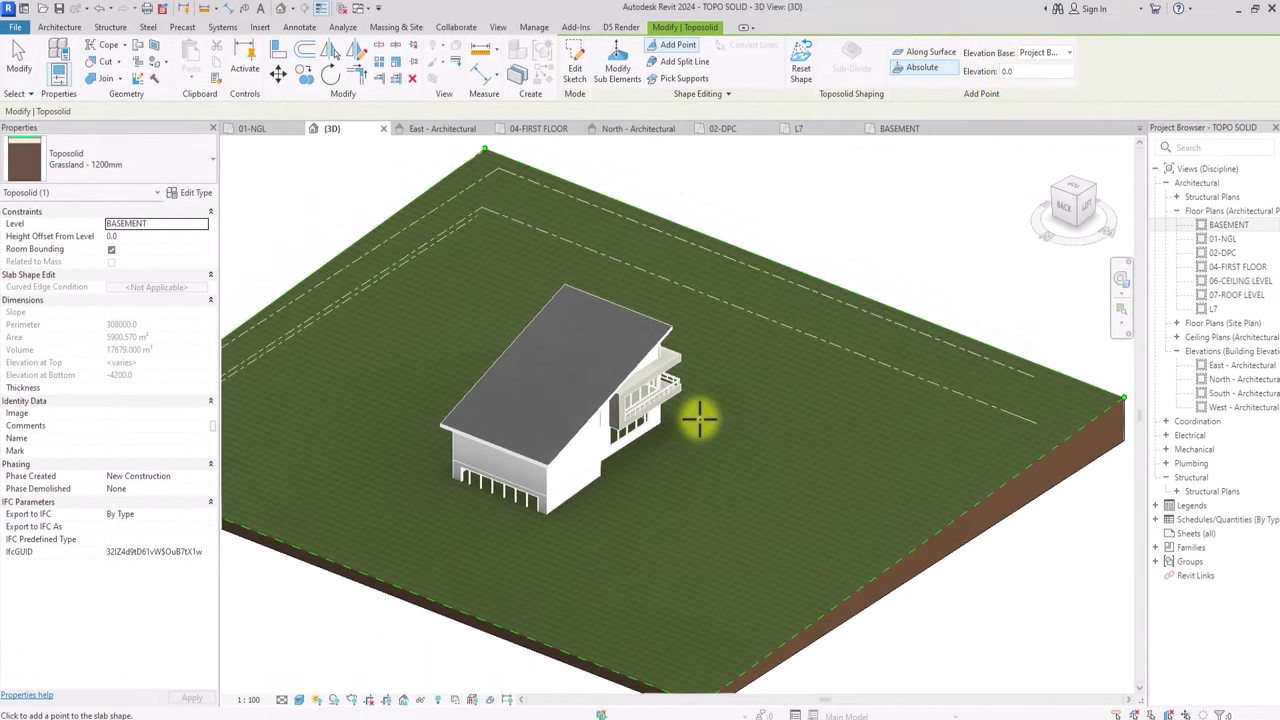
{"action": "double_click", "coordinate": [1035, 73]}
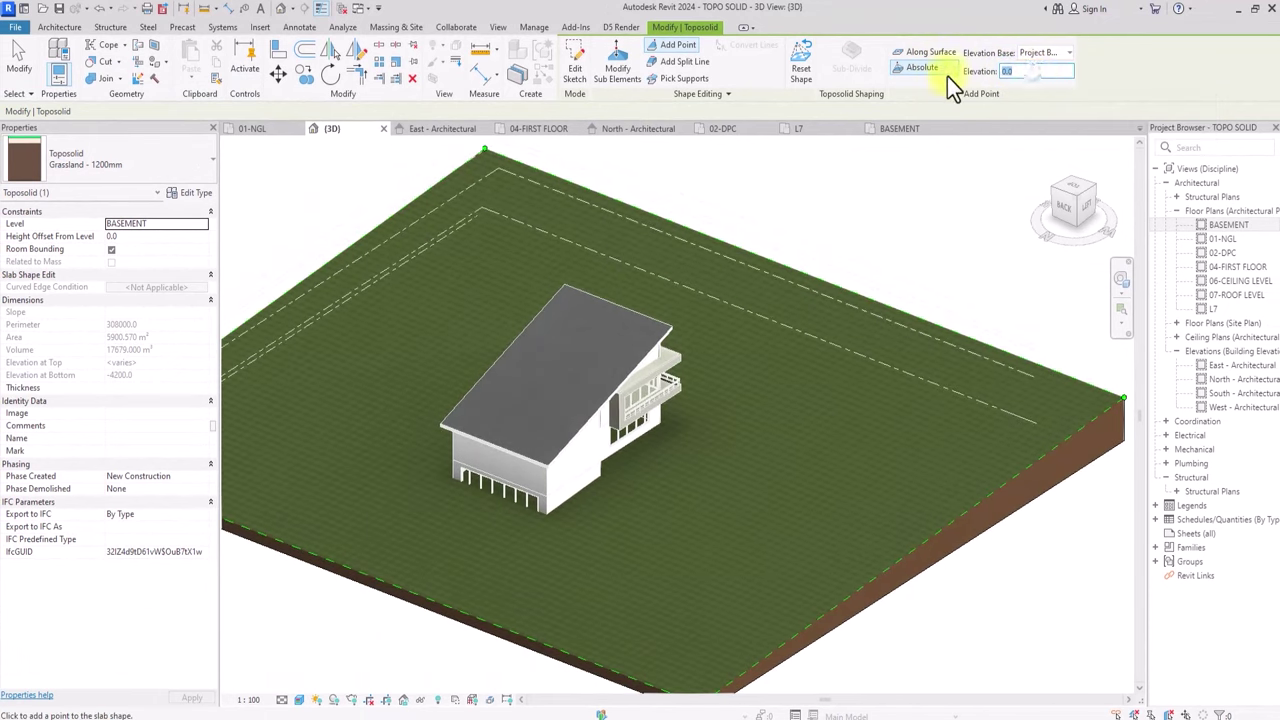
{"action": "type", "text": "3500"}
{"action": "left_click", "coordinate": [536, 207]}
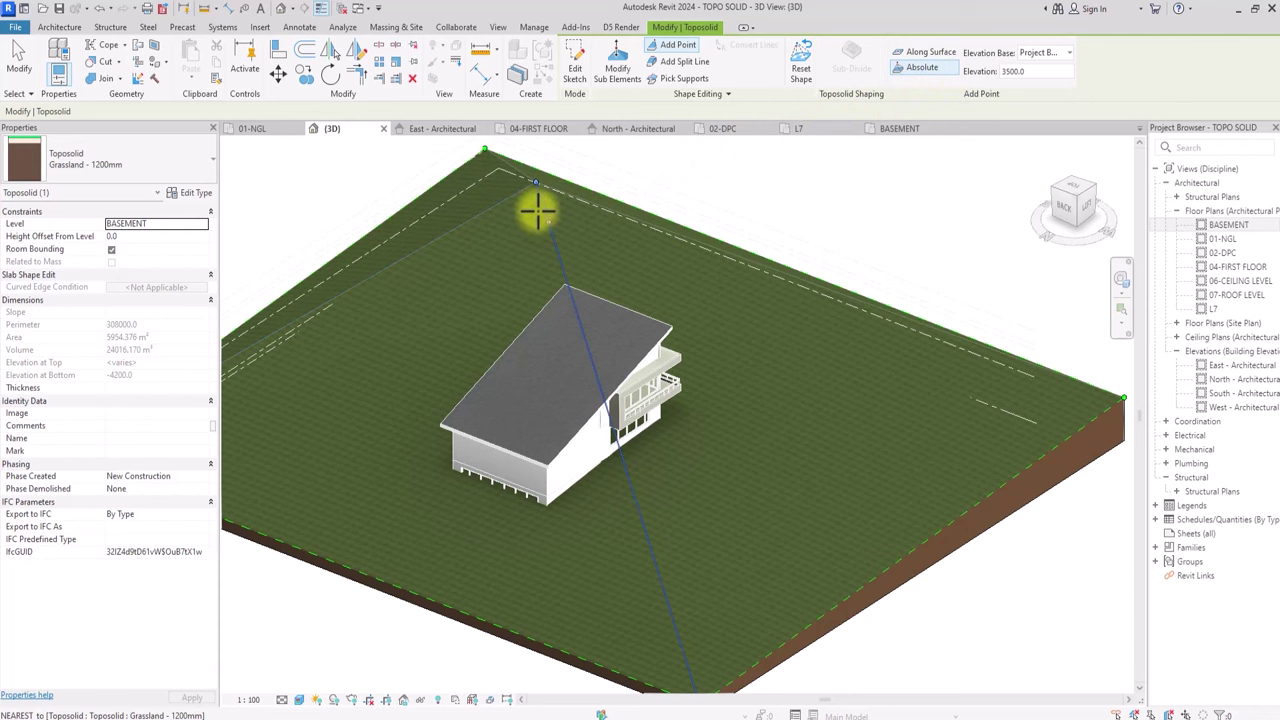
Add another point at absolute elevation 4500 near the toposolid's front-left corner and continue with a further elevation value.
{"action": "double_click", "coordinate": [1035, 72]}
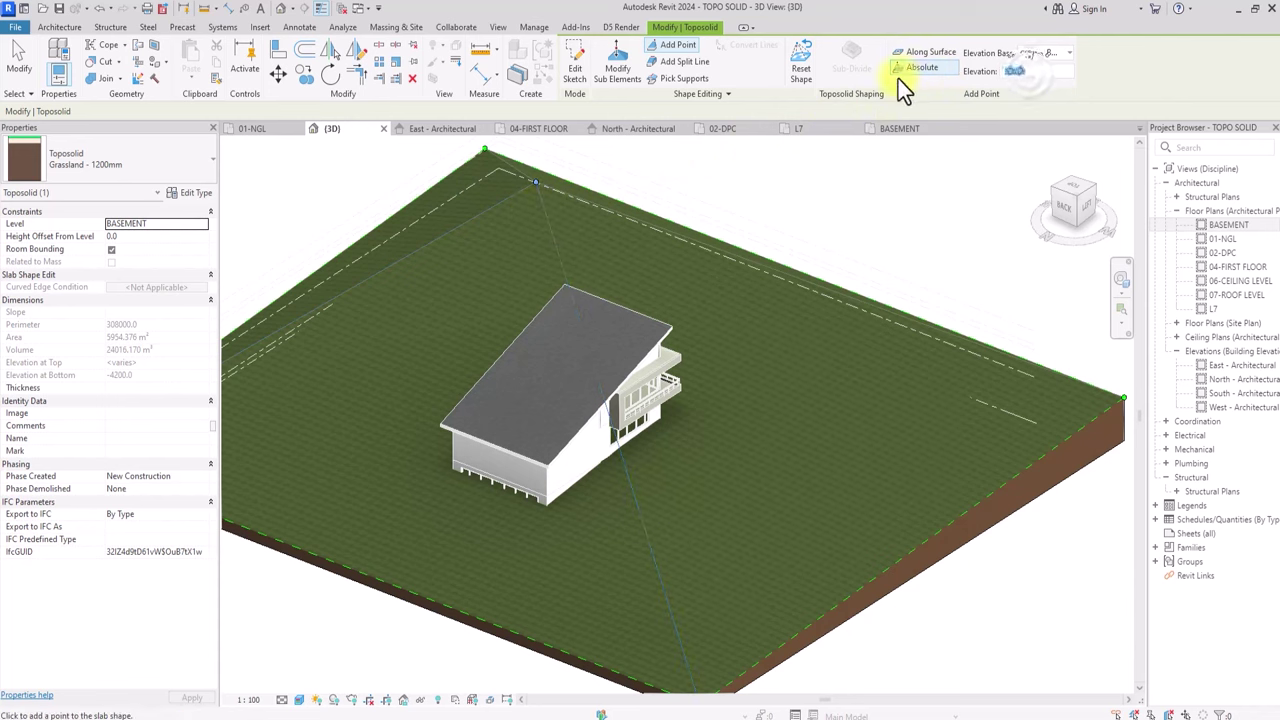
{"action": "type", "text": "4500"}
{"action": "left_click", "coordinate": [941, 410]}
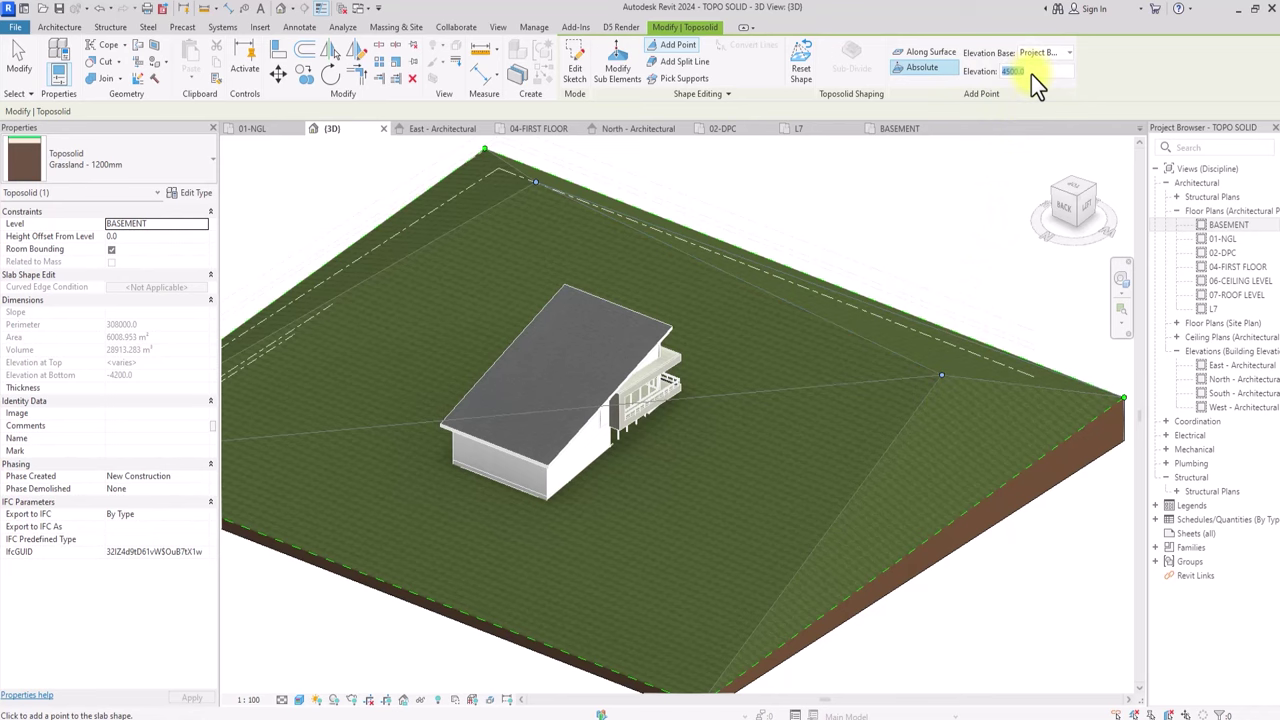
{"action": "type", "text": "25"}
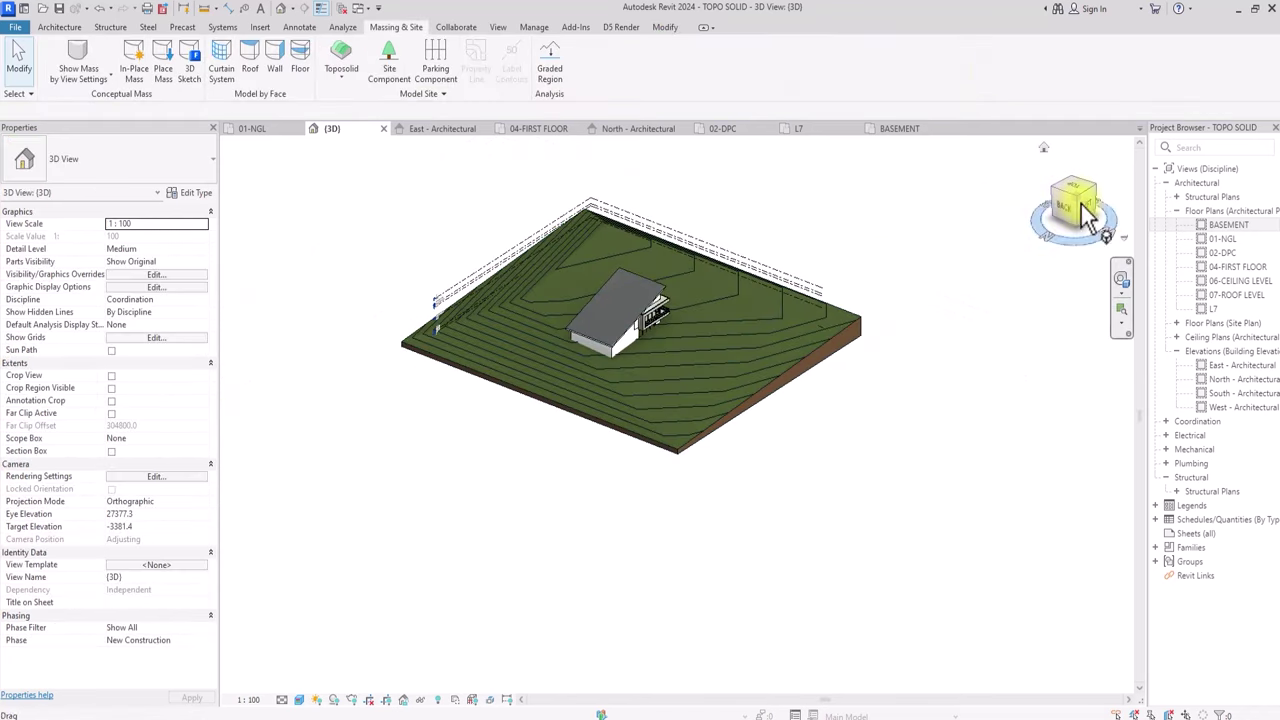
Inspect the reshaped terrain and building from the front in 3D, and open the BASEMENT floor plan.
{"action": "left_click_drag", "start_coordinate": [1083, 204], "coordinate": [623, 194]}
{"action": "scroll", "coordinate": [633, 195], "scroll_direction": "up", "scroll_amount": 4}
{"action": "middle_click_drag", "start_coordinate": [633, 195], "coordinate": [702, 283]}
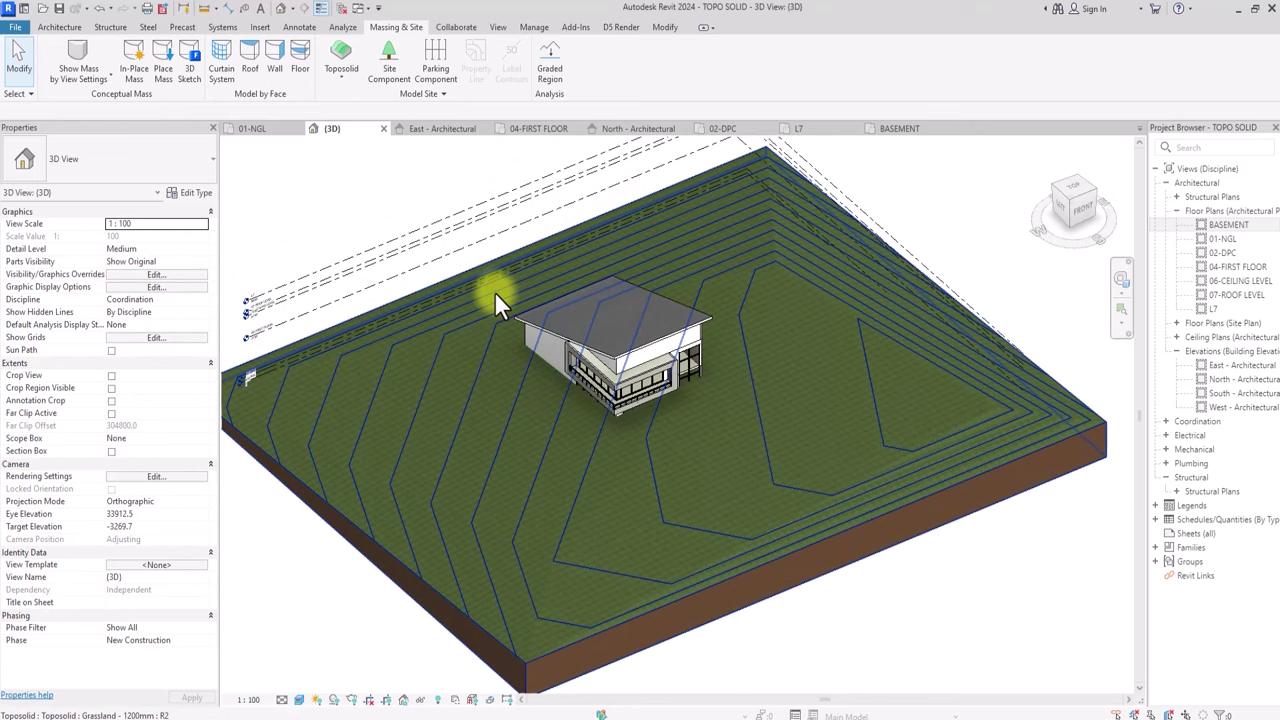
{"action": "double_click", "coordinate": [1225, 225]}
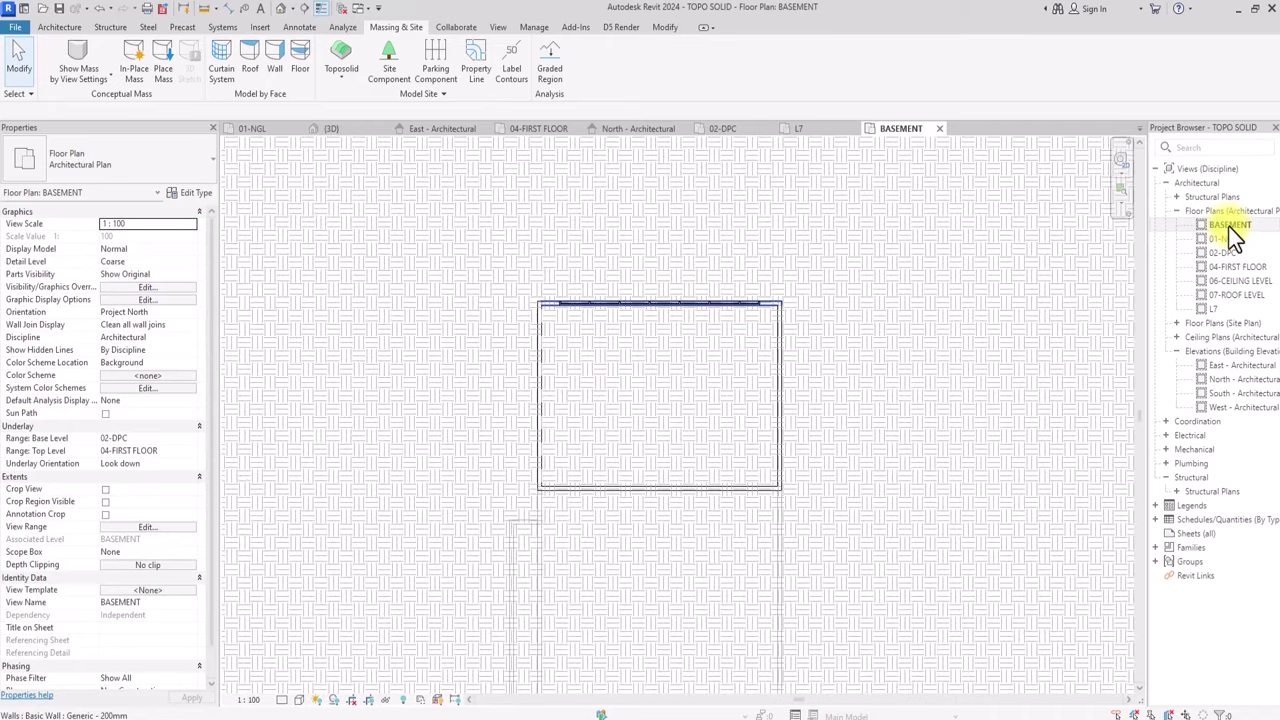
{"action": "scroll", "coordinate": [518, 304], "scroll_direction": "up", "scroll_amount": 2}
{"action": "scroll", "coordinate": [1229, 227], "scroll_direction": "down", "scroll_amount": 3}
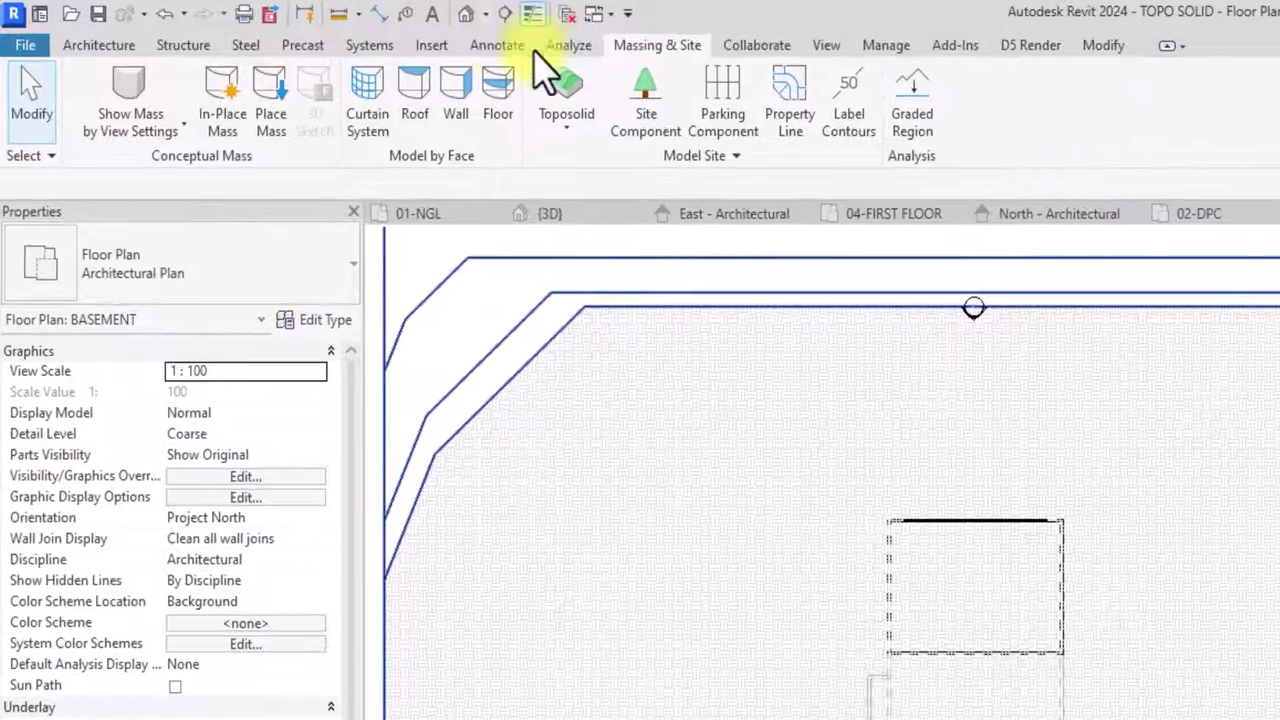
Draw a rectangle of thin detail lines around the building's outer walls, from the basement's upper-left corner to the lower-right wall corner.
{"action": "left_click", "coordinate": [301, 27]}
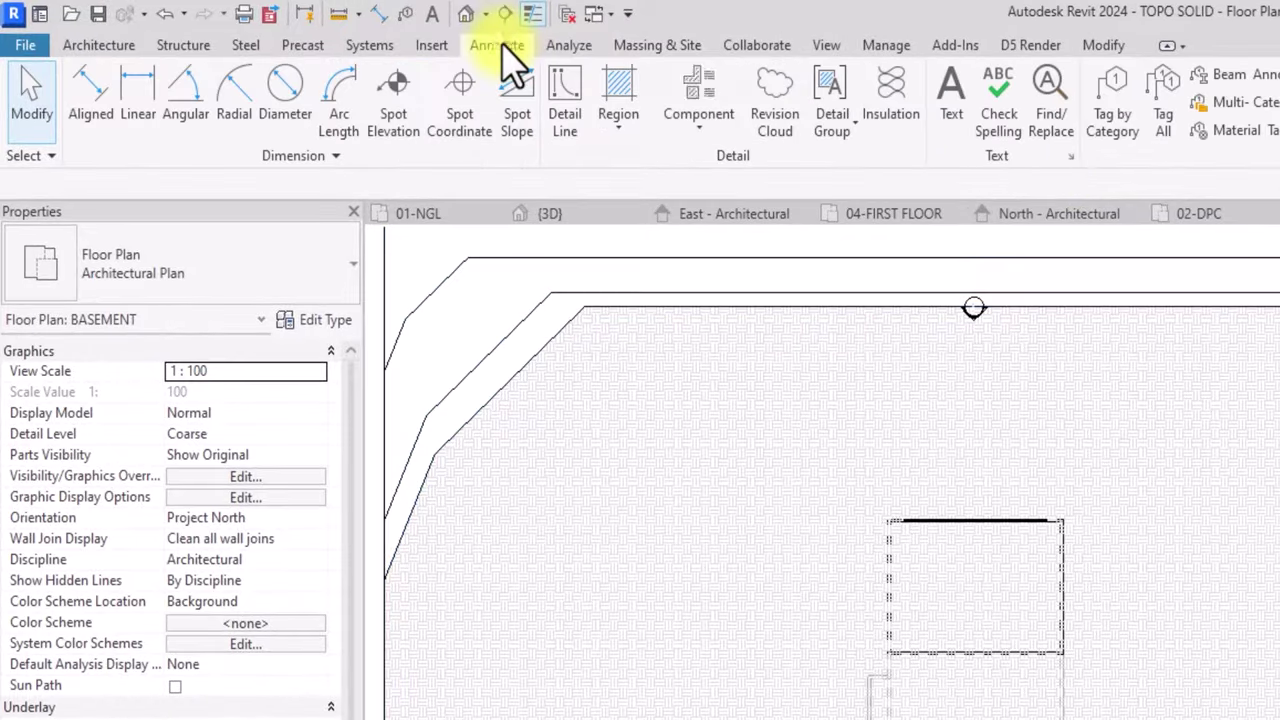
{"action": "left_click", "coordinate": [563, 100]}
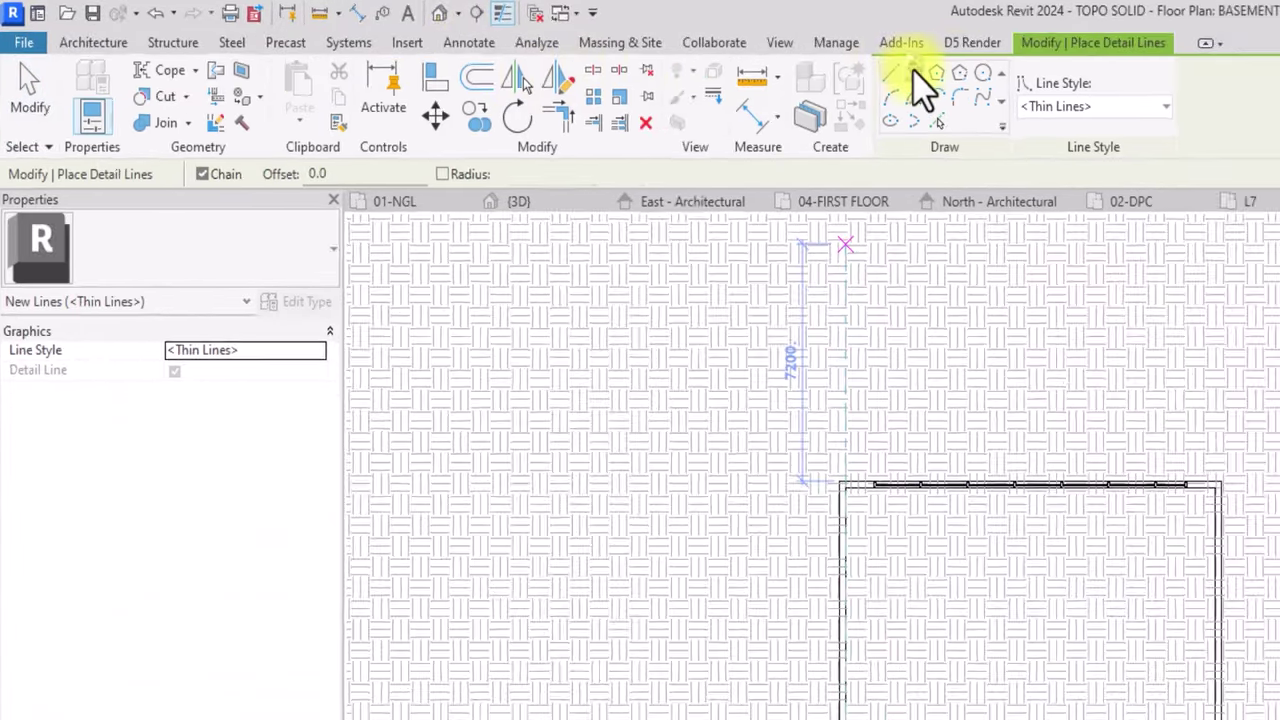
{"action": "left_click", "coordinate": [968, 77]}
{"action": "scroll", "coordinate": [890, 553], "scroll_direction": "up", "scroll_amount": 5}
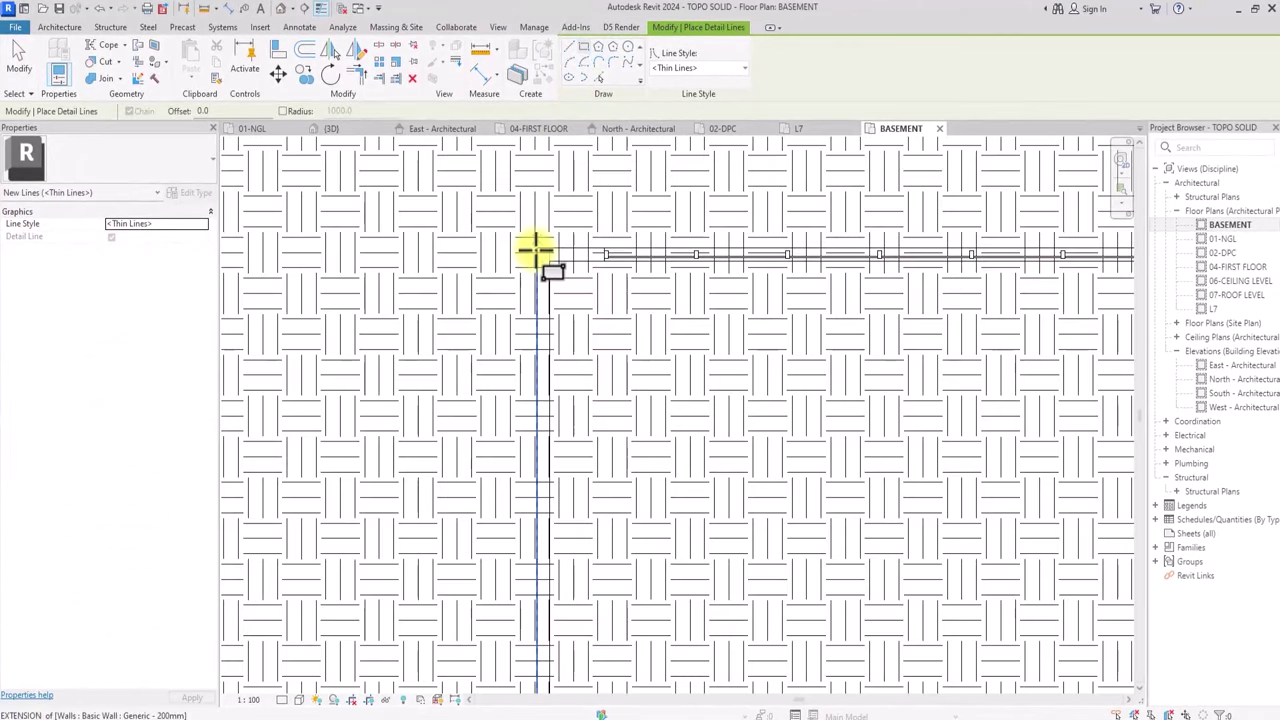
{"action": "left_click", "coordinate": [536, 249]}
{"action": "scroll", "coordinate": [560, 303], "scroll_direction": "down", "scroll_amount": 5}
{"action": "middle_click_drag", "start_coordinate": [669, 554], "coordinate": [560, 303]}
{"action": "scroll", "coordinate": [720, 555], "scroll_direction": "up", "scroll_amount": 4}
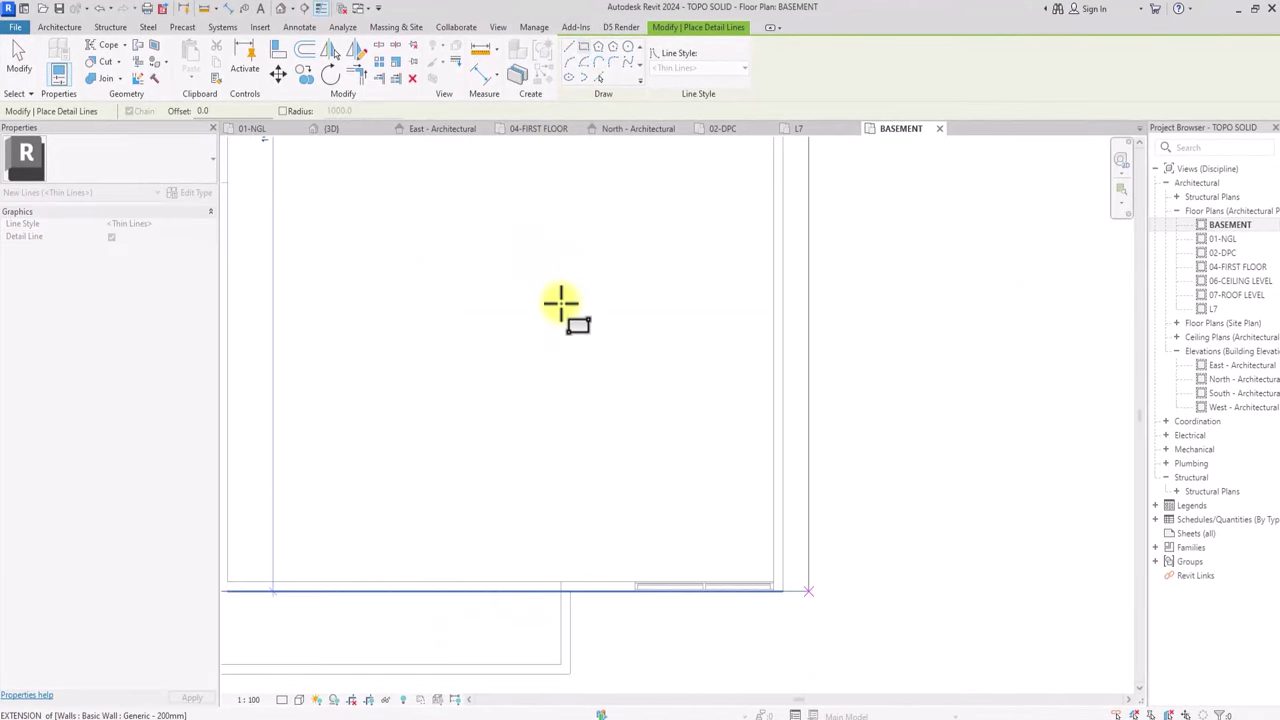
{"action": "scroll", "coordinate": [731, 580], "scroll_direction": "down", "scroll_amount": 3}
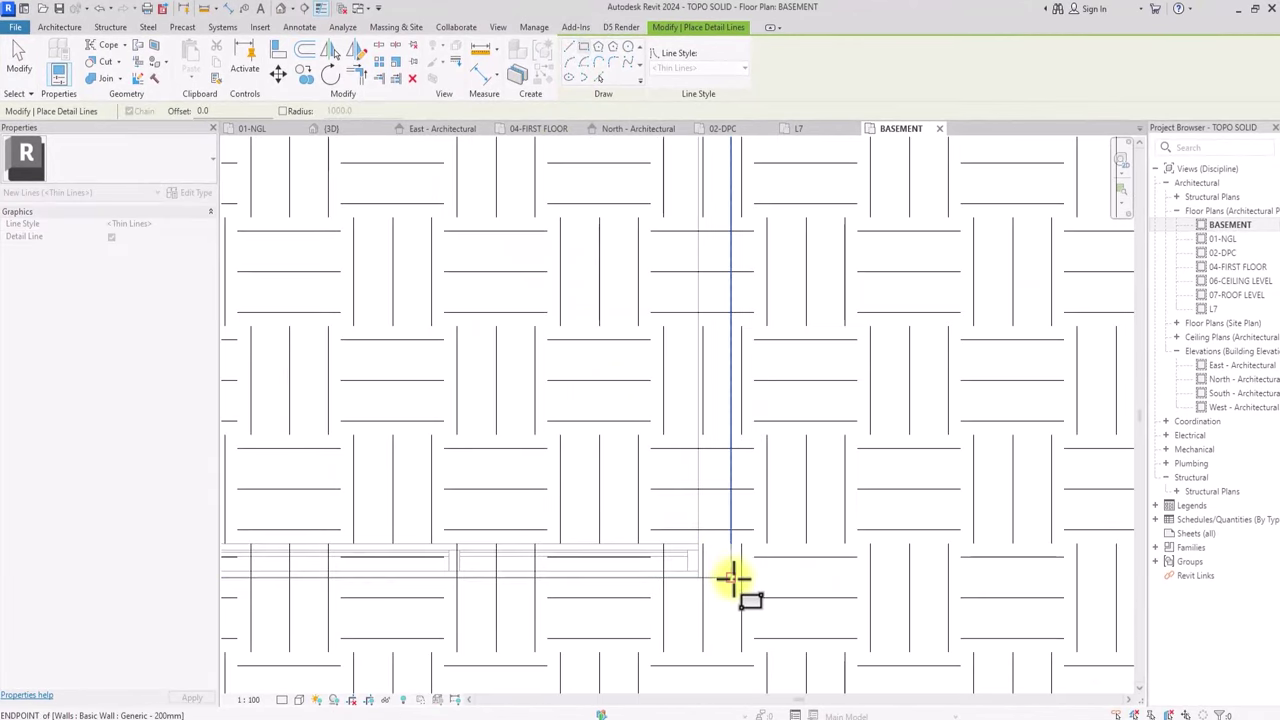
{"action": "left_click", "coordinate": [733, 576]}
{"action": "scroll", "coordinate": [733, 578], "scroll_direction": "down", "scroll_amount": 4}
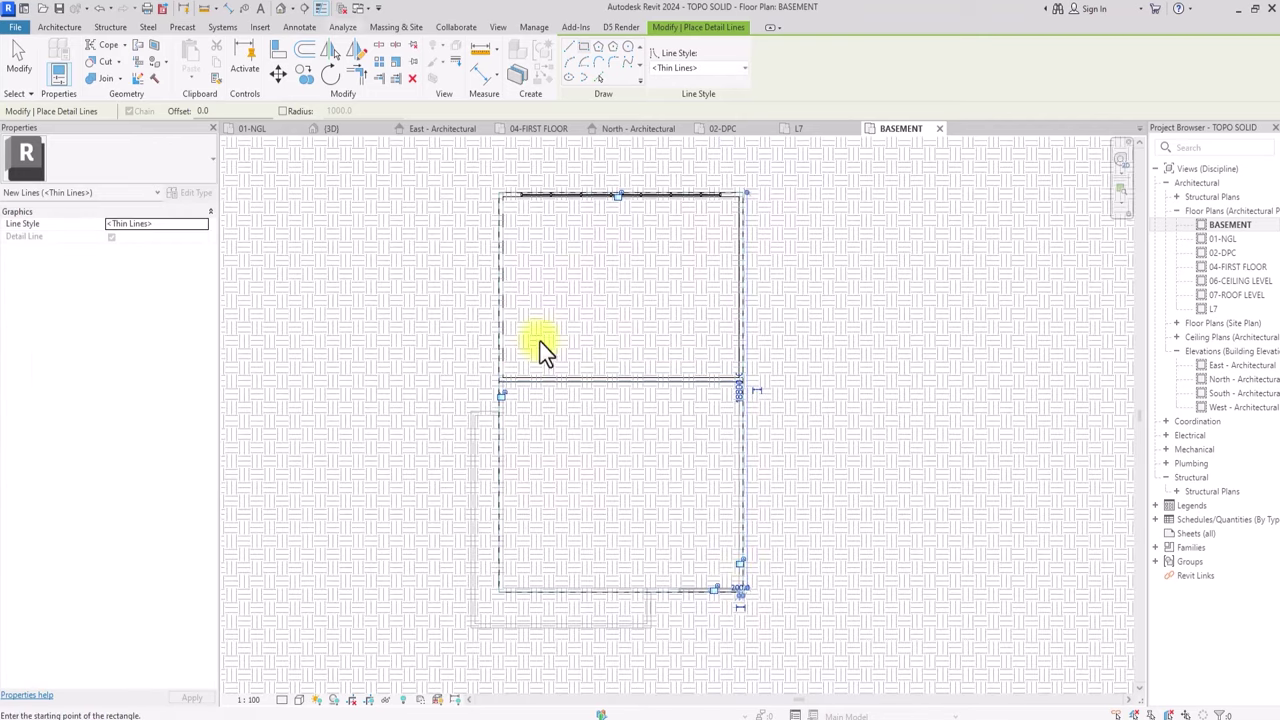
Offset copies of the building rectangle's sides 3000 mm outward to form a surrounding outline.
{"action": "left_click", "coordinate": [302, 49]}
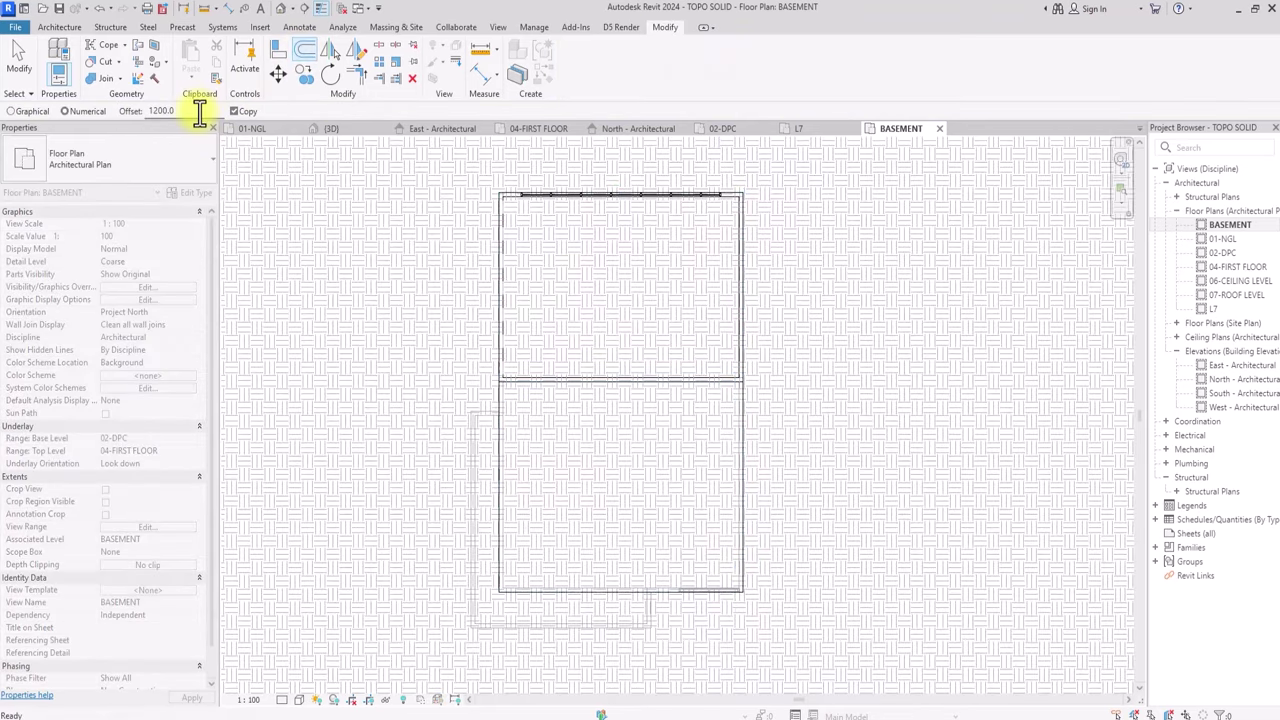
{"action": "type", "text": "3000"}
{"action": "key", "text": "Return"}
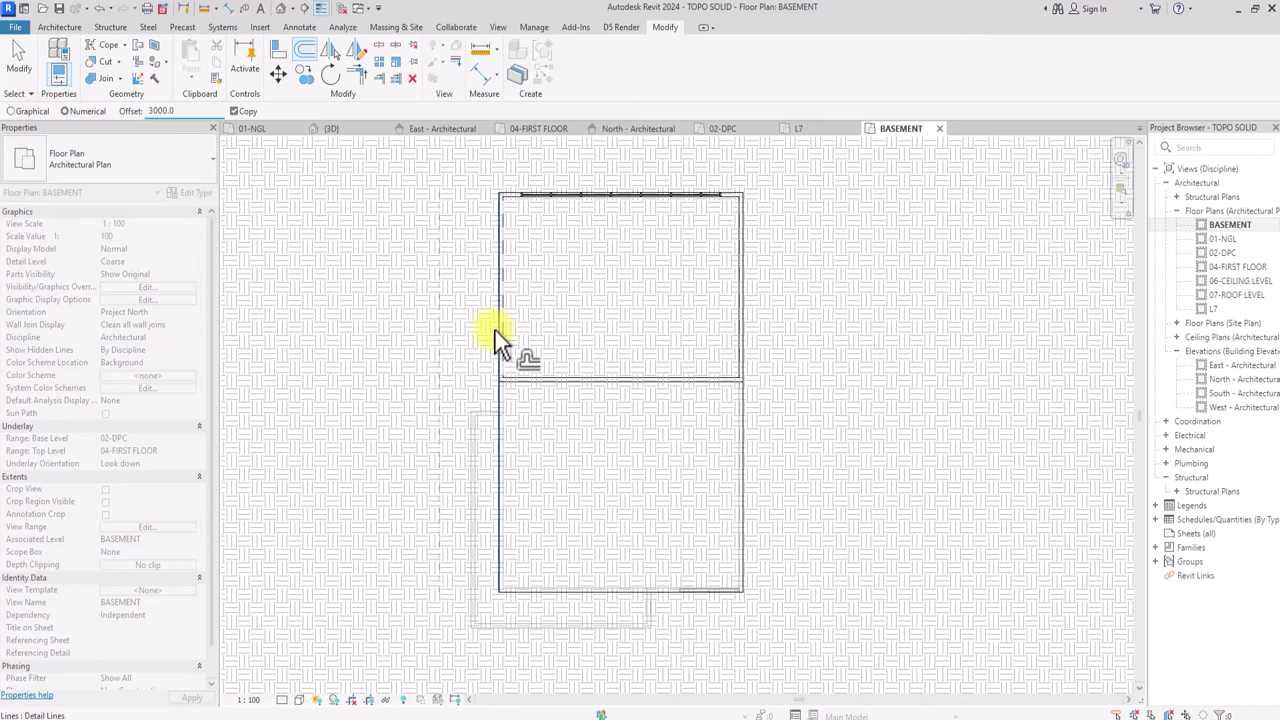
{"action": "left_click", "coordinate": [495, 330]}
{"action": "left_click", "coordinate": [503, 195]}
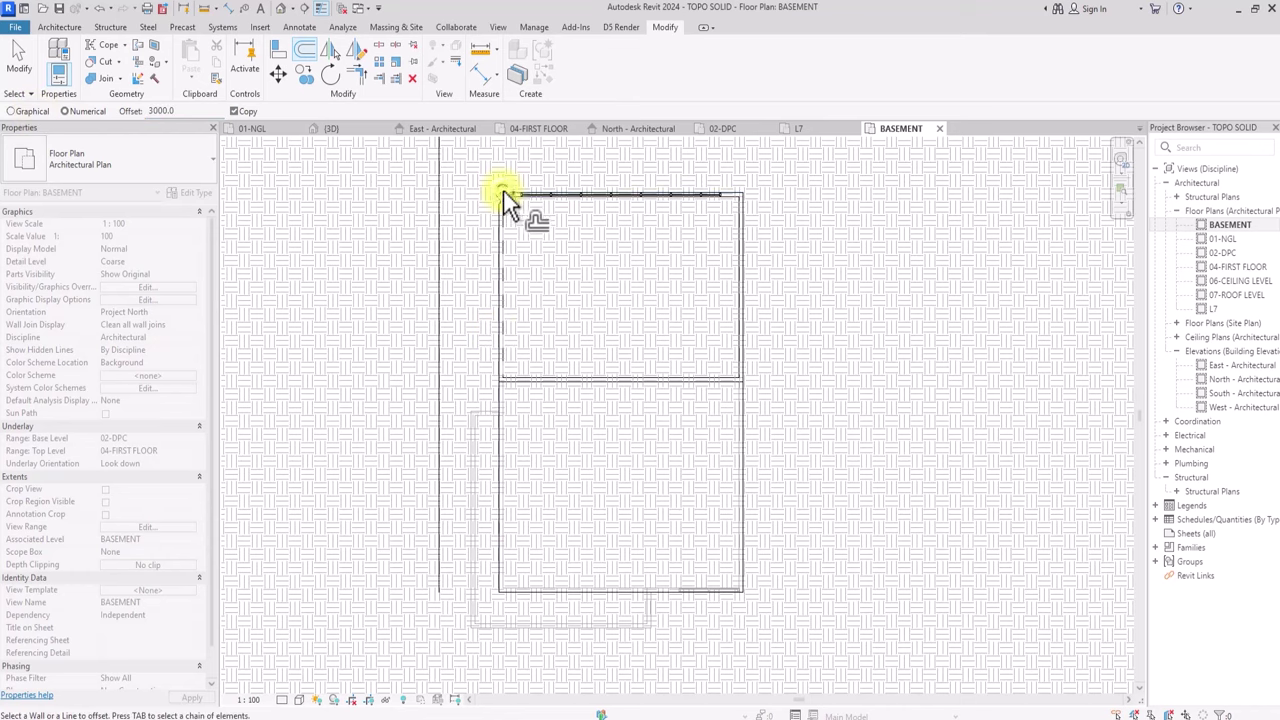
{"action": "middle_click_drag", "start_coordinate": [503, 191], "coordinate": [506, 280]}
{"action": "left_click", "coordinate": [752, 336]}
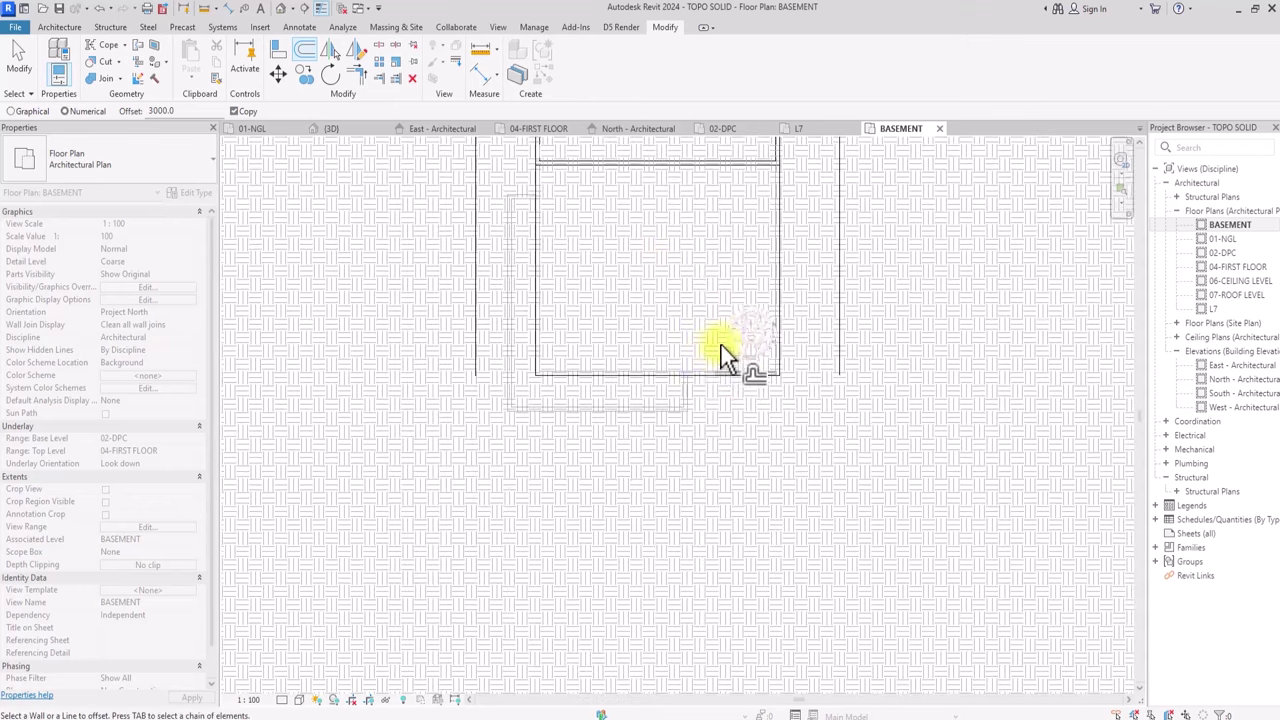
{"action": "left_click", "coordinate": [621, 374]}
{"action": "middle_click_drag", "start_coordinate": [605, 506], "coordinate": [641, 369]}
{"action": "scroll", "coordinate": [641, 369], "scroll_direction": "down", "scroll_amount": 2}
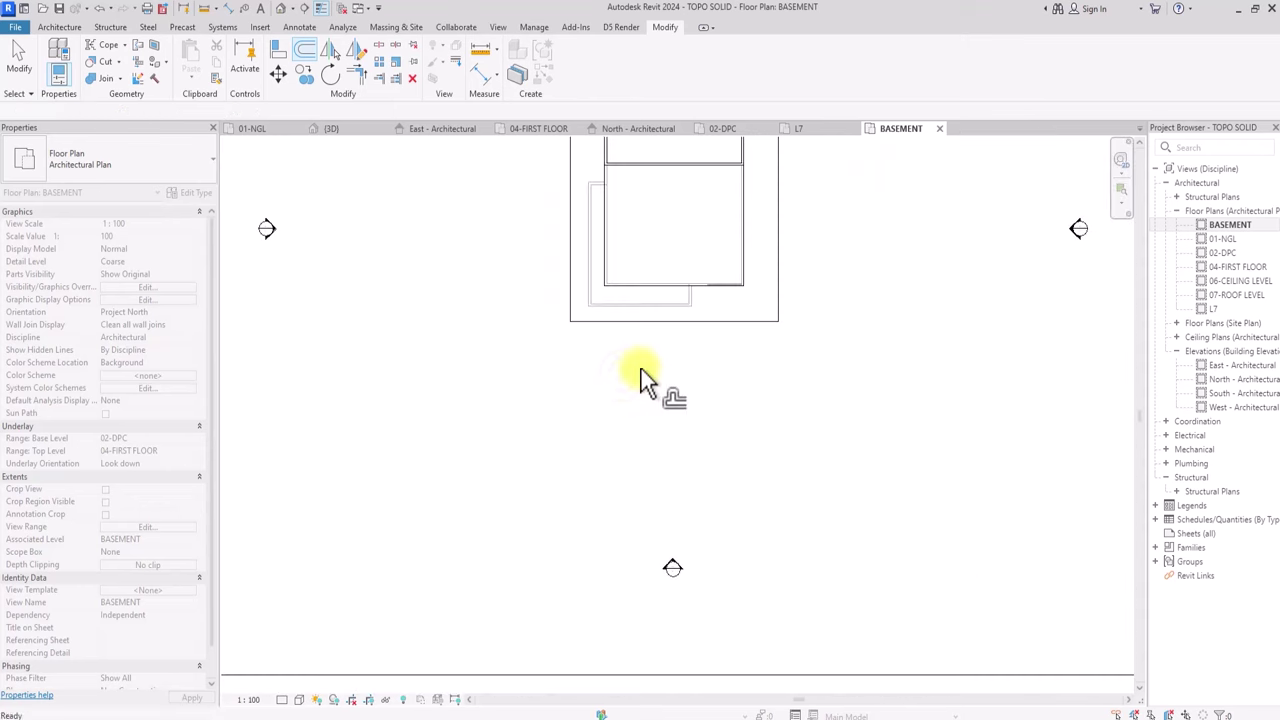
{"action": "key", "text": "Escape"}
Draw three detail lines between the lower corners of the offset outline to enclose a rectangular yard on its south side.
{"action": "left_click", "coordinate": [298, 27]}
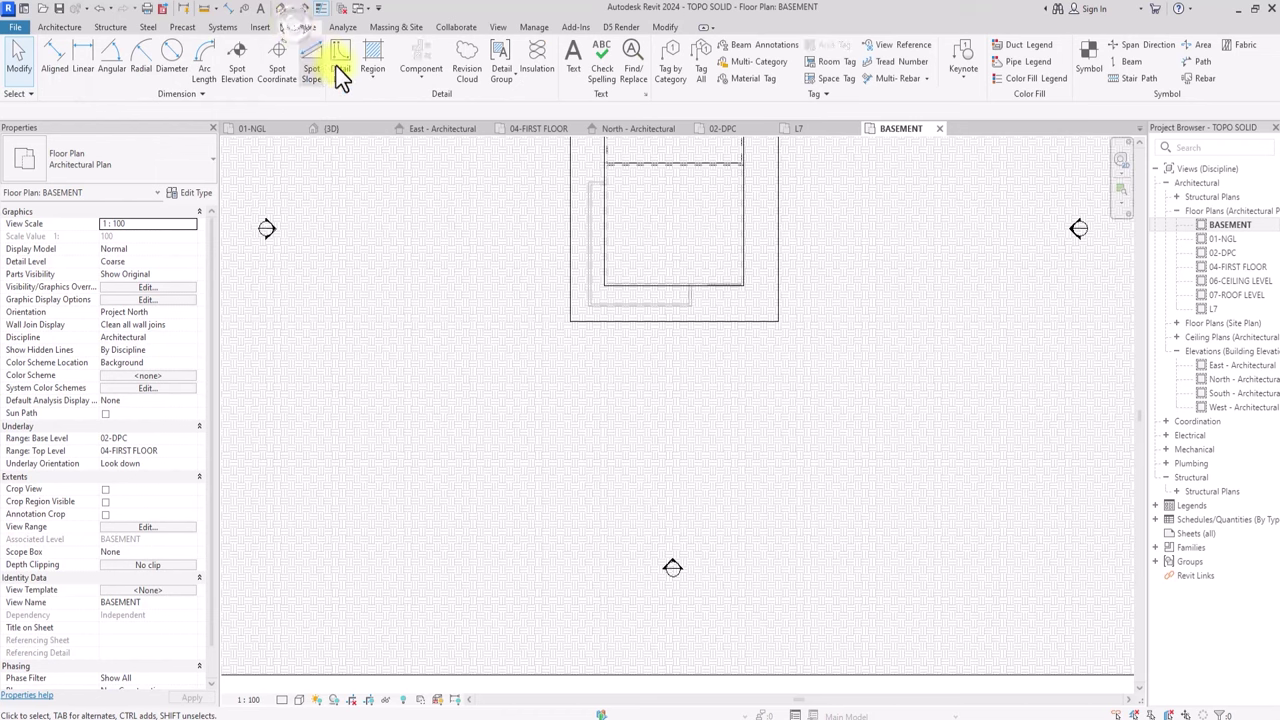
{"action": "key", "text": "d"}
{"action": "key", "text": "l"}
{"action": "left_click", "coordinate": [571, 322]}
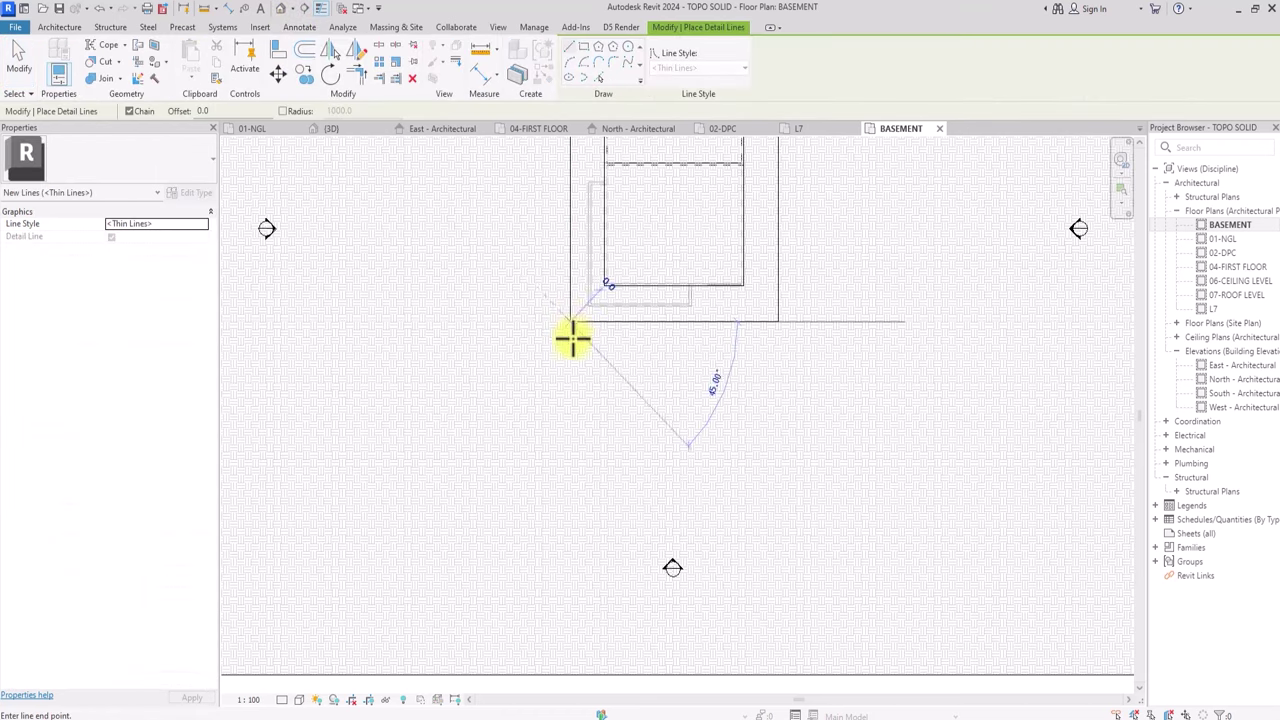
{"action": "left_click", "coordinate": [569, 467]}
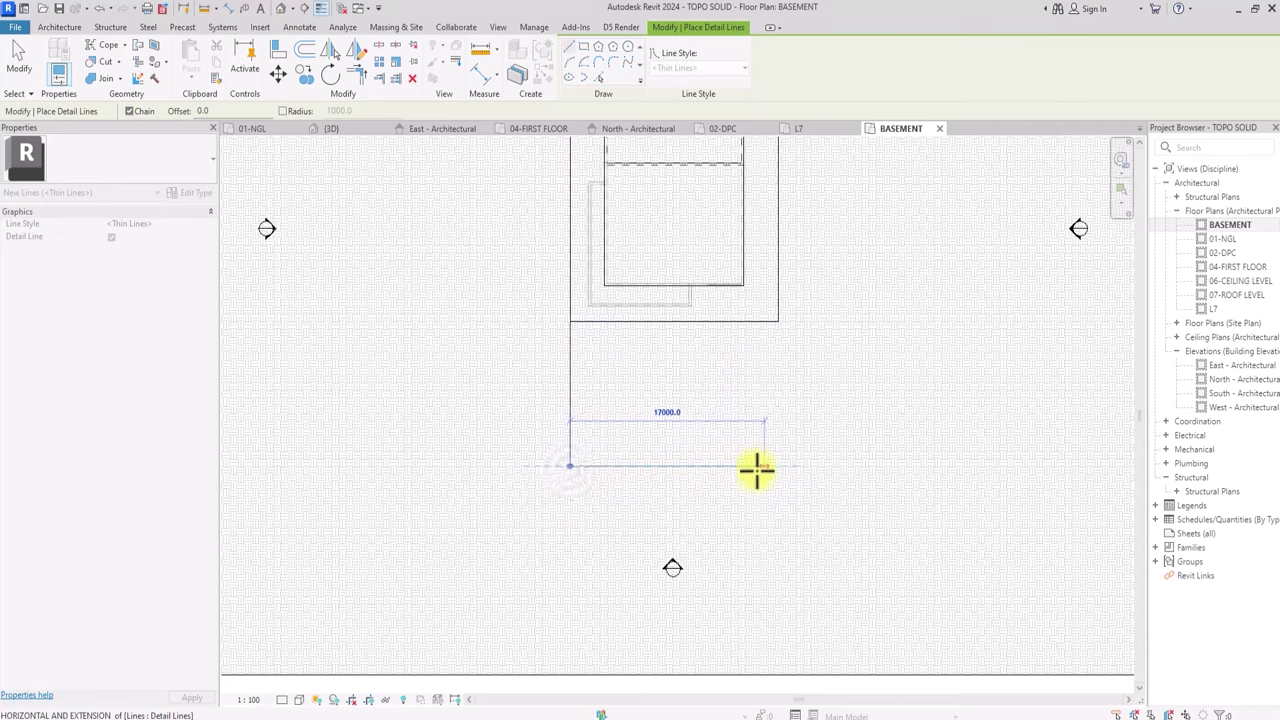
{"action": "left_click", "coordinate": [777, 466]}
{"action": "left_click", "coordinate": [777, 322]}
{"action": "key", "text": "Escape"}
{"action": "scroll", "coordinate": [650, 462], "scroll_direction": "up", "scroll_amount": 2}
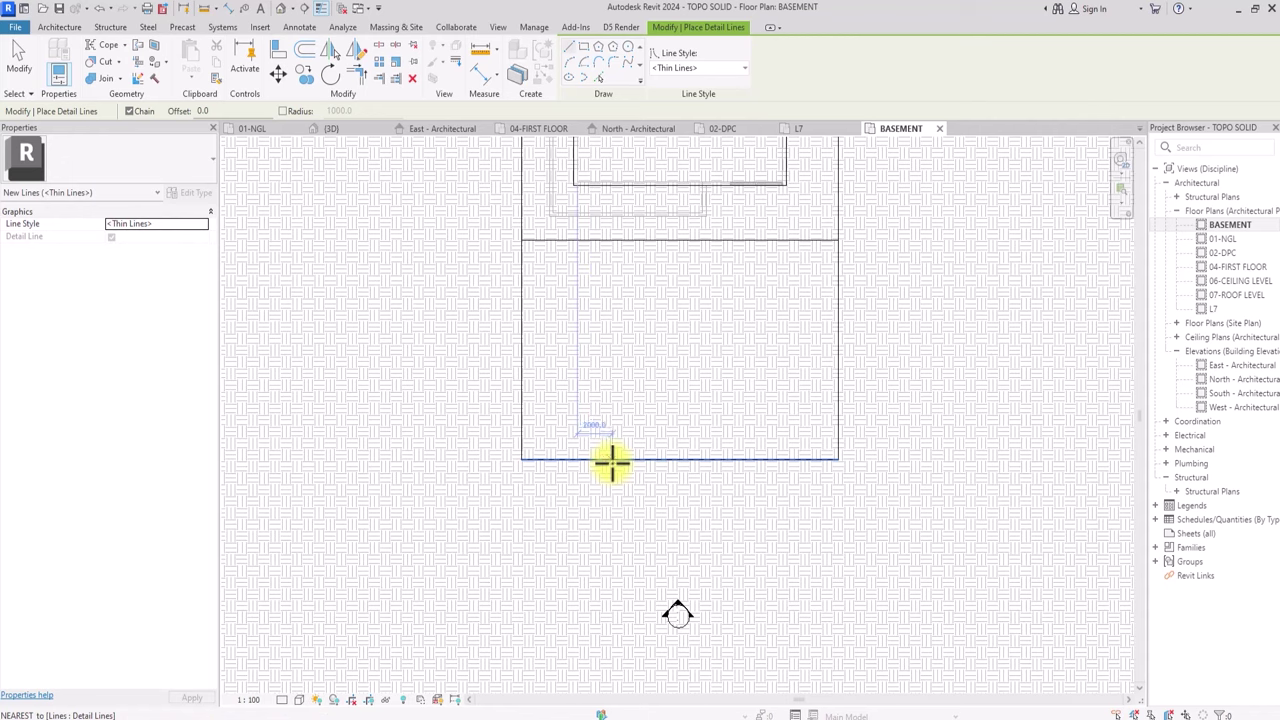
Draw a stepped chain of detail lines inside the yard, from its bottom edge around a recess to its right edge.
{"action": "left_click", "coordinate": [611, 462]}
{"action": "left_click", "coordinate": [612, 368]}
{"action": "left_click", "coordinate": [662, 371]}
{"action": "left_click", "coordinate": [667, 445]}
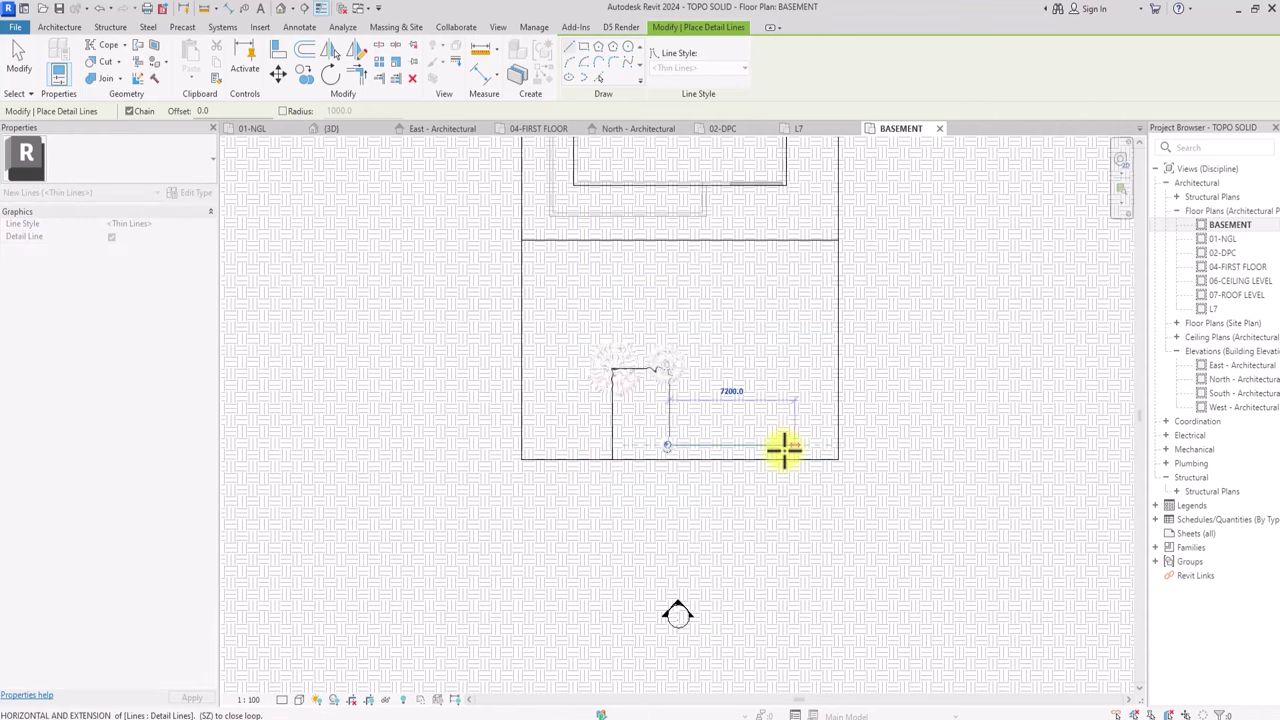
{"action": "left_click", "coordinate": [782, 446]}
{"action": "left_click", "coordinate": [781, 366]}
{"action": "left_click", "coordinate": [837, 366]}
Round the three upper corners of the stepped detail lines with fillet arcs.
{"action": "left_click", "coordinate": [613, 62]}
{"action": "scroll", "coordinate": [612, 380], "scroll_direction": "up", "scroll_amount": 4}
{"action": "left_click", "coordinate": [617, 369]}
{"action": "left_click", "coordinate": [632, 346]}
{"action": "left_click", "coordinate": [630, 357]}
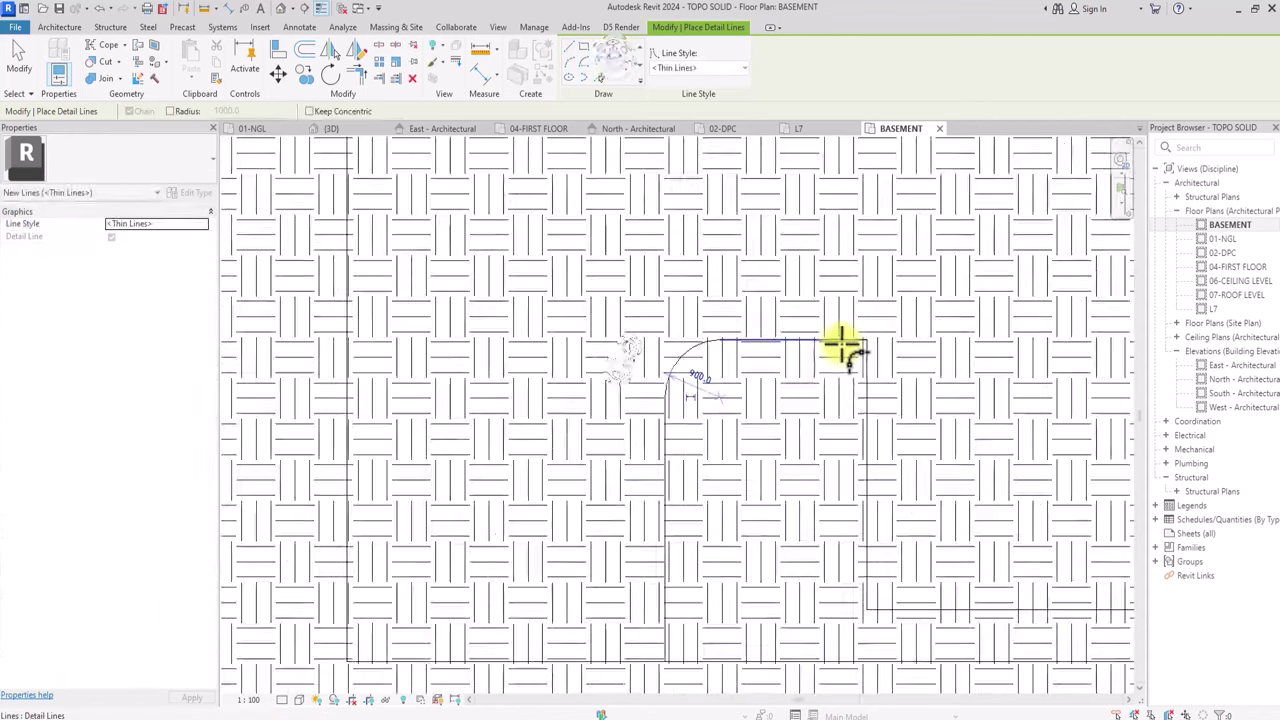
{"action": "left_click", "coordinate": [842, 343]}
{"action": "left_click", "coordinate": [866, 365]}
{"action": "scroll", "coordinate": [842, 343], "scroll_direction": "down", "scroll_amount": 2}
{"action": "left_click", "coordinate": [983, 374]}
{"action": "key", "text": "Escape"}
Set the right fillet arc's radius to 2000 and the other two arcs' radii to 1500.
{"action": "left_click", "coordinate": [950, 357]}
{"action": "type", "text": "2000"}
{"action": "left_click", "coordinate": [626, 330]}
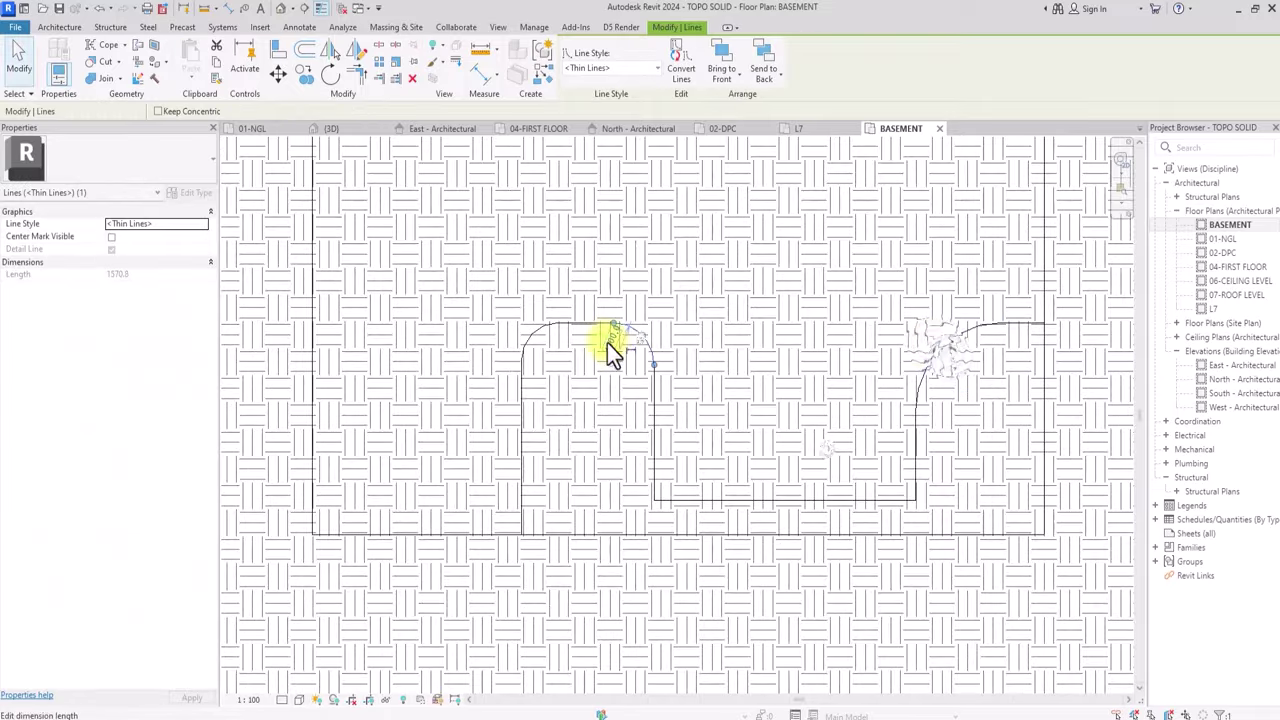
{"action": "left_click", "coordinate": [607, 343]}
{"action": "type", "text": "1500"}
{"action": "left_click", "coordinate": [534, 335]}
{"action": "left_click", "coordinate": [545, 345]}
{"action": "type", "text": "1500"}
{"action": "scroll", "coordinate": [611, 413], "scroll_direction": "down", "scroll_amount": 2}
{"action": "left_click", "coordinate": [608, 411]}
Draw detail lines from the yard's lower-left corner a short way south and west to the site's left edge.
{"action": "left_click", "coordinate": [299, 27]}
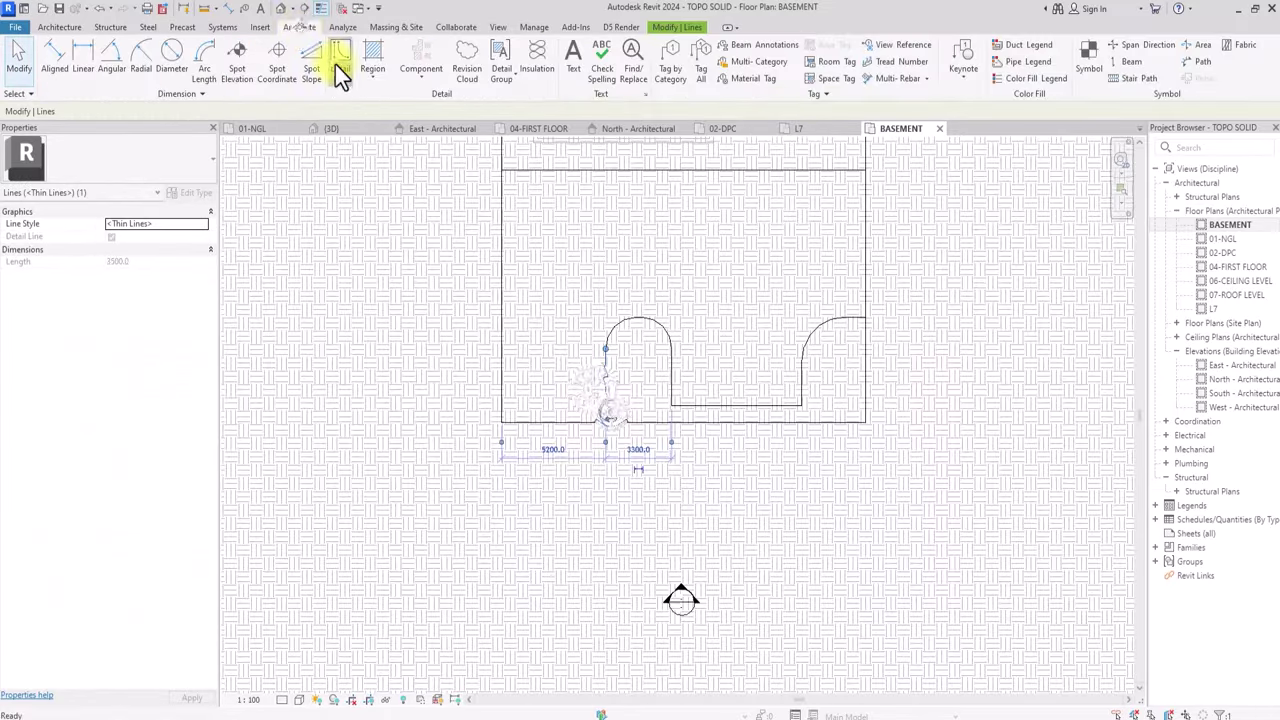
{"action": "left_click", "coordinate": [339, 68]}
{"action": "left_click", "coordinate": [501, 422]}
{"action": "scroll", "coordinate": [500, 470], "scroll_direction": "down", "scroll_amount": 3}
{"action": "left_click", "coordinate": [500, 478]}
{"action": "middle_click_drag", "start_coordinate": [415, 505], "coordinate": [626, 491]}
{"action": "left_click", "coordinate": [434, 457]}
{"action": "key", "text": "Escape"}
Draw detail lines from the stepped chain's left leg south, east to the site's right edge, down, and back across to its left edge.
{"action": "left_click", "coordinate": [791, 423]}
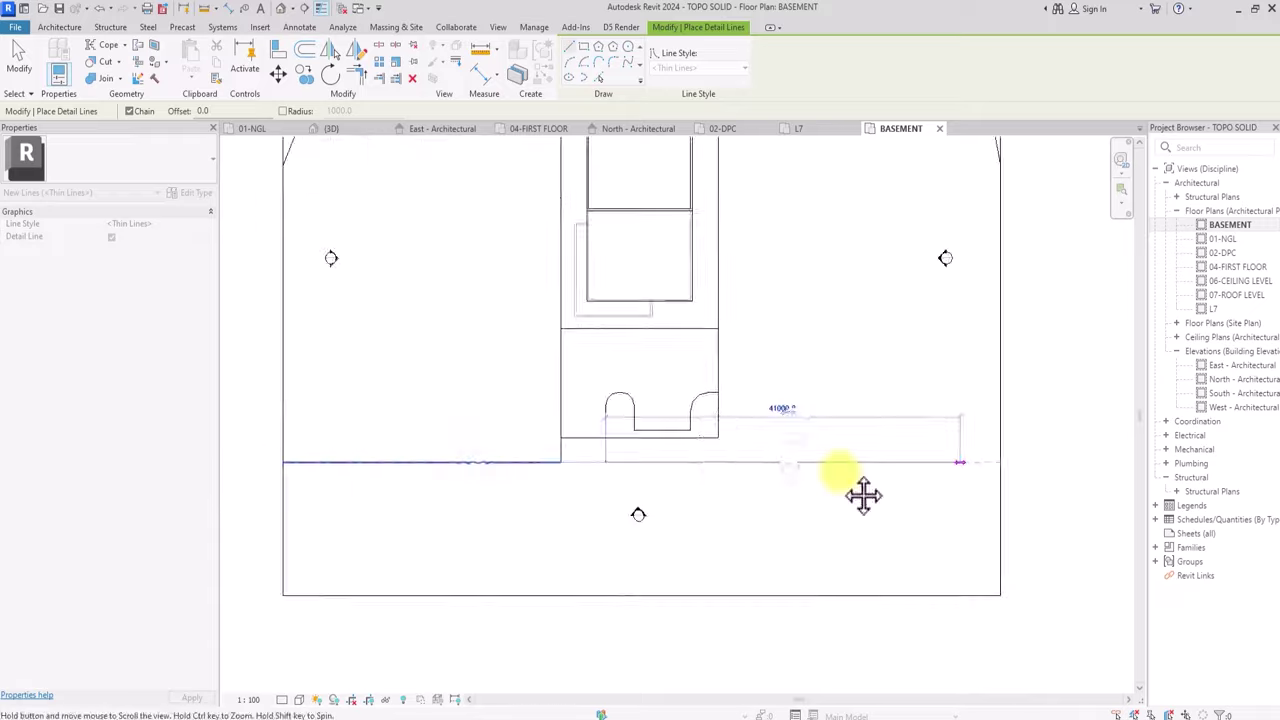
{"action": "middle_click_drag", "start_coordinate": [864, 495], "coordinate": [792, 496]}
{"action": "left_click", "coordinate": [928, 463]}
{"action": "left_click", "coordinate": [928, 520]}
{"action": "scroll", "coordinate": [472, 510], "scroll_direction": "up", "scroll_amount": 3}
{"action": "left_click", "coordinate": [534, 532]}
{"action": "key", "text": "Escape"}
Round the two line corners on either side of the entrance below the yard with fillet arcs of about 1800 radius.
{"action": "left_click", "coordinate": [613, 62]}
{"action": "scroll", "coordinate": [660, 515], "scroll_direction": "up", "scroll_amount": 4}
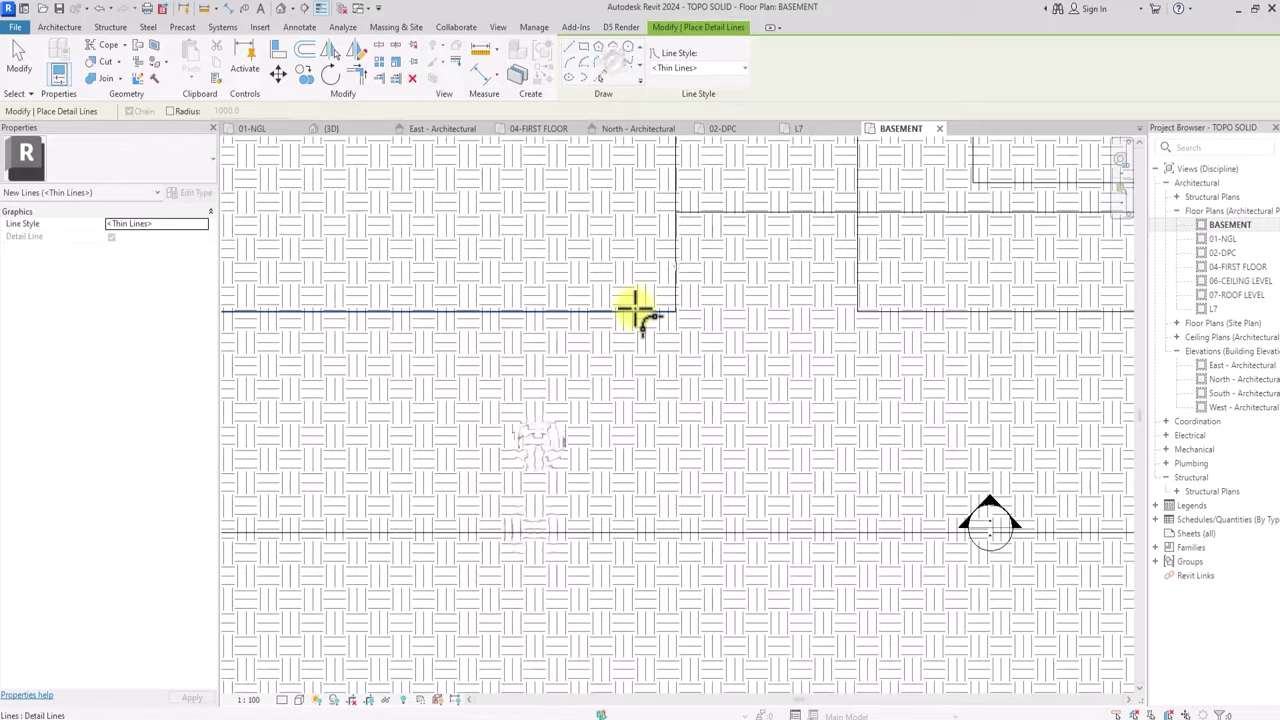
{"action": "scroll", "coordinate": [640, 313], "scroll_direction": "up", "scroll_amount": 2}
{"action": "scroll", "coordinate": [597, 401], "scroll_direction": "down", "scroll_amount": 6}
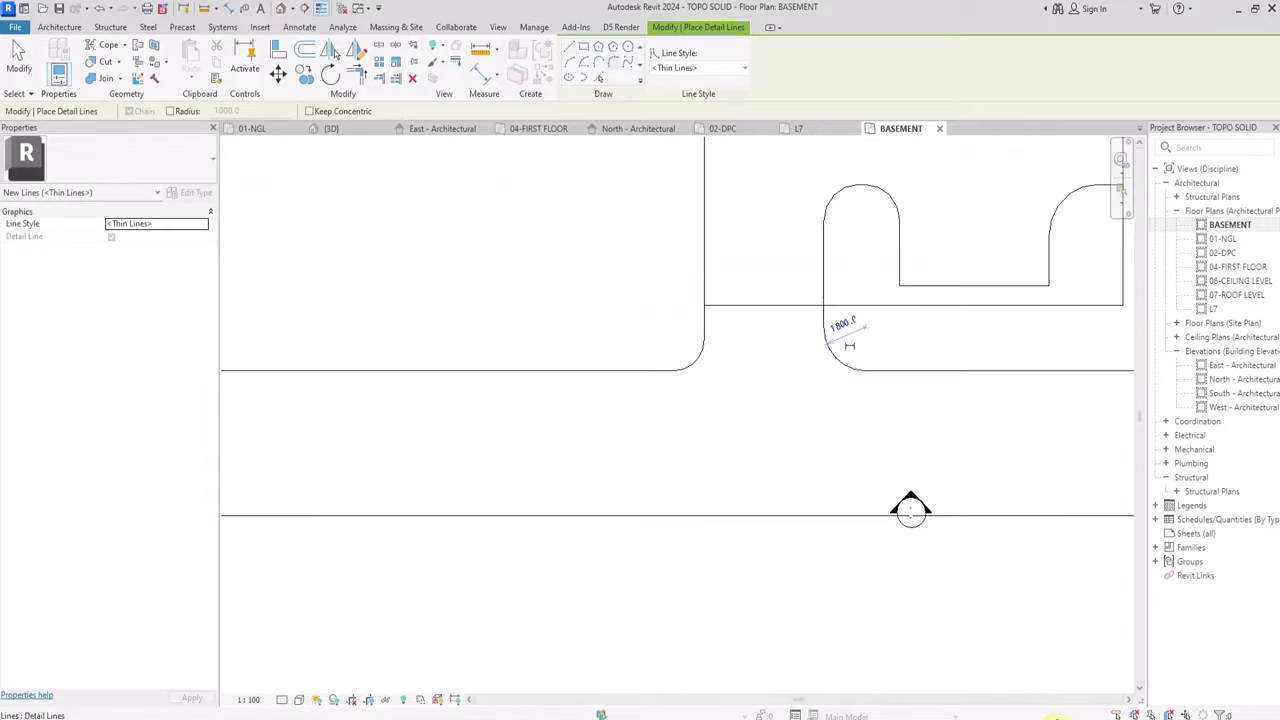
{"action": "scroll", "coordinate": [648, 162], "scroll_direction": "up", "scroll_amount": 3}
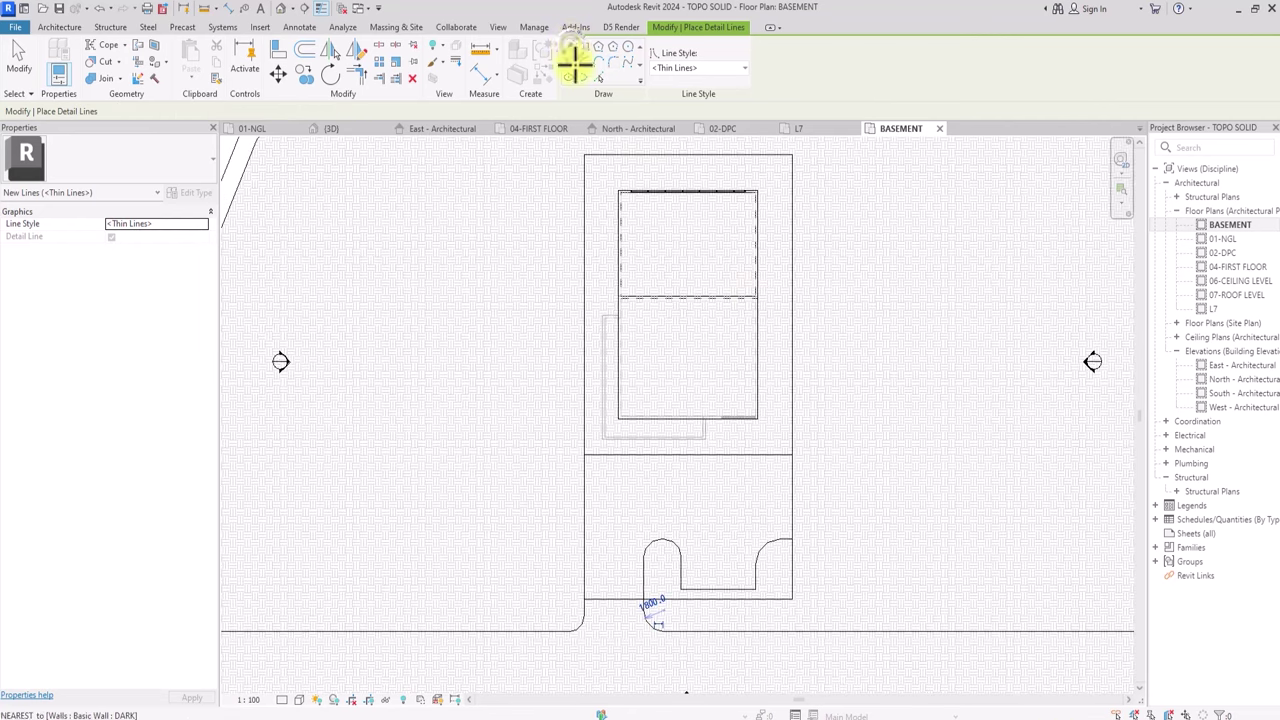
Draw two detail lines from the building's middle wall and upper-left corner west to the offset outline's left side.
{"action": "scroll", "coordinate": [650, 392], "scroll_direction": "up", "scroll_amount": 5}
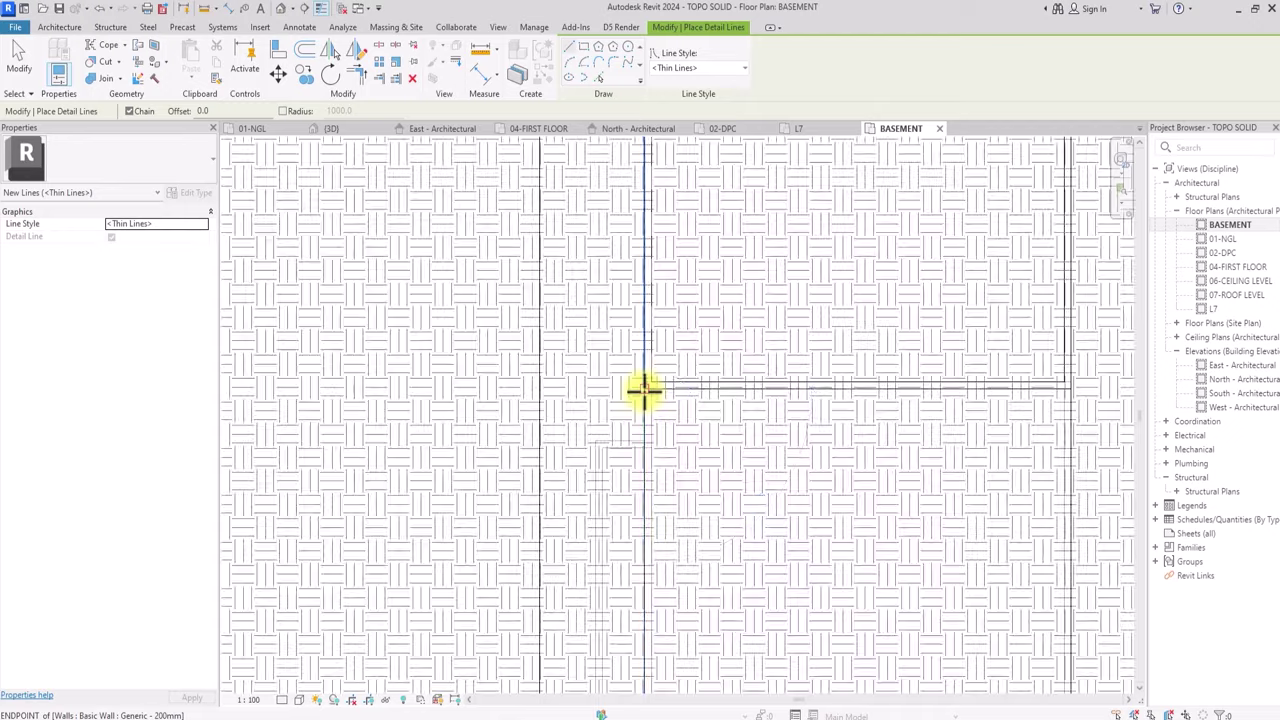
{"action": "scroll", "coordinate": [543, 386], "scroll_direction": "down", "scroll_amount": 5}
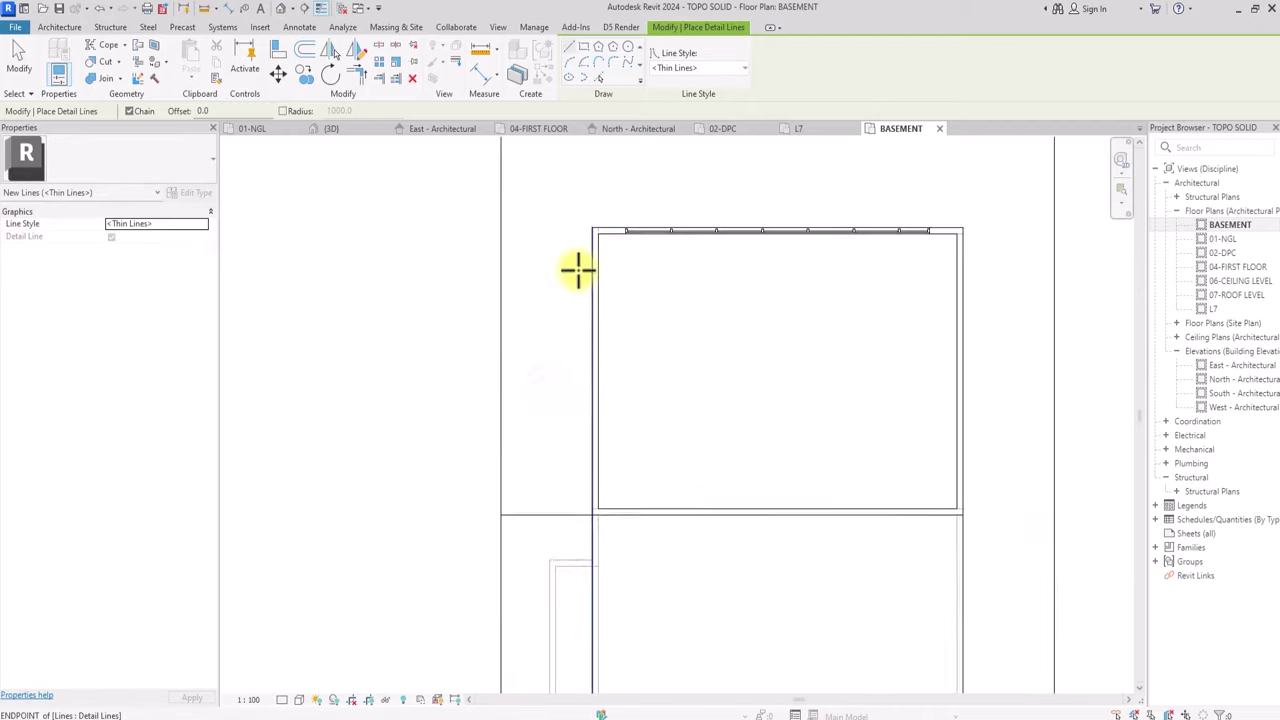
{"action": "scroll", "coordinate": [590, 229], "scroll_direction": "up", "scroll_amount": 1}
{"action": "left_click", "coordinate": [590, 229]}
{"action": "left_click", "coordinate": [488, 227]}
{"action": "scroll", "coordinate": [489, 223], "scroll_direction": "down", "scroll_amount": 3}
{"action": "key", "text": "Escape"}
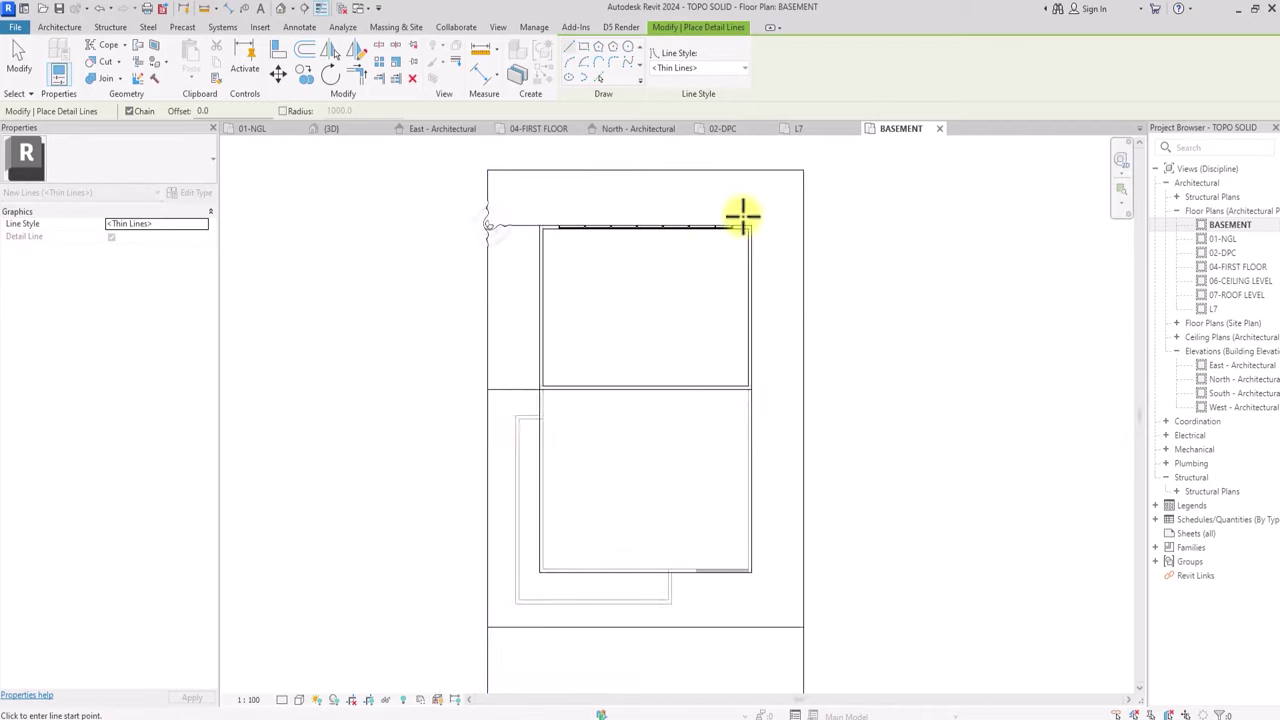
Draw a 3000 long detail line from the building's upper-right corner to the offset outline, and try a parallel one at the middle wall.
{"action": "scroll", "coordinate": [743, 216], "scroll_direction": "up", "scroll_amount": 2}
{"action": "left_click", "coordinate": [743, 216]}
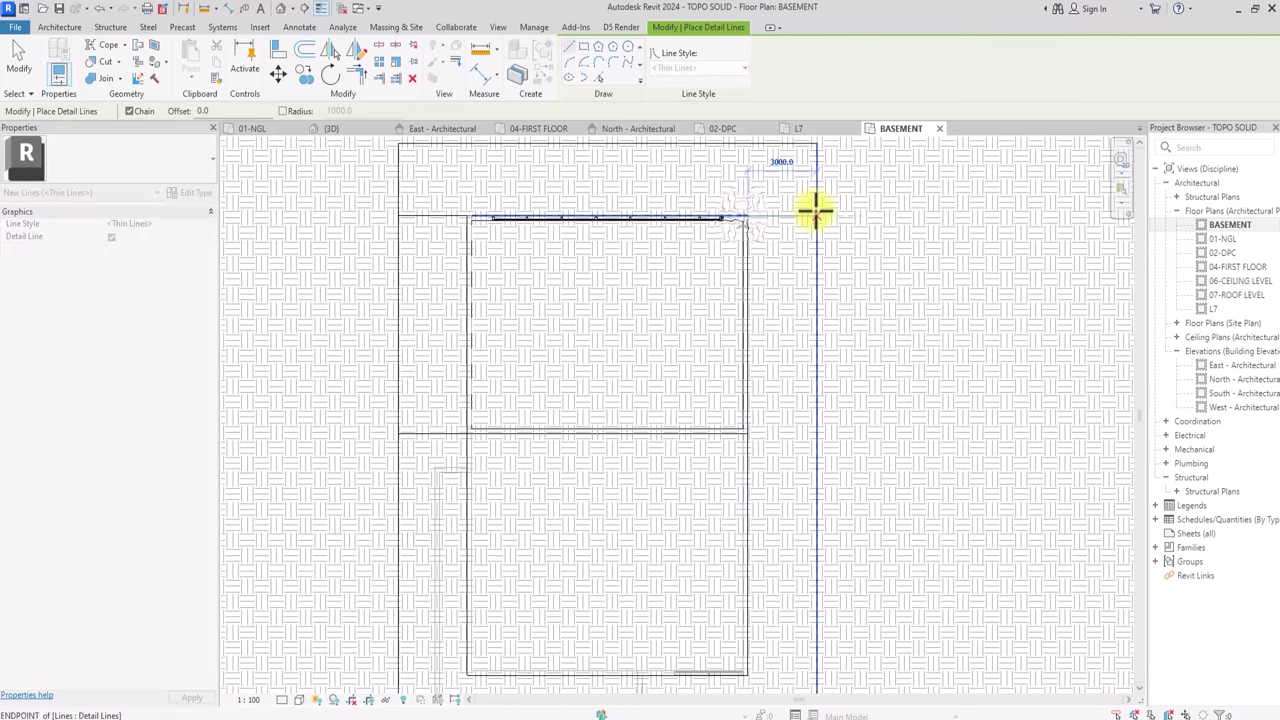
{"action": "scroll", "coordinate": [749, 431], "scroll_direction": "up", "scroll_amount": 2}
{"action": "left_click", "coordinate": [751, 434]}
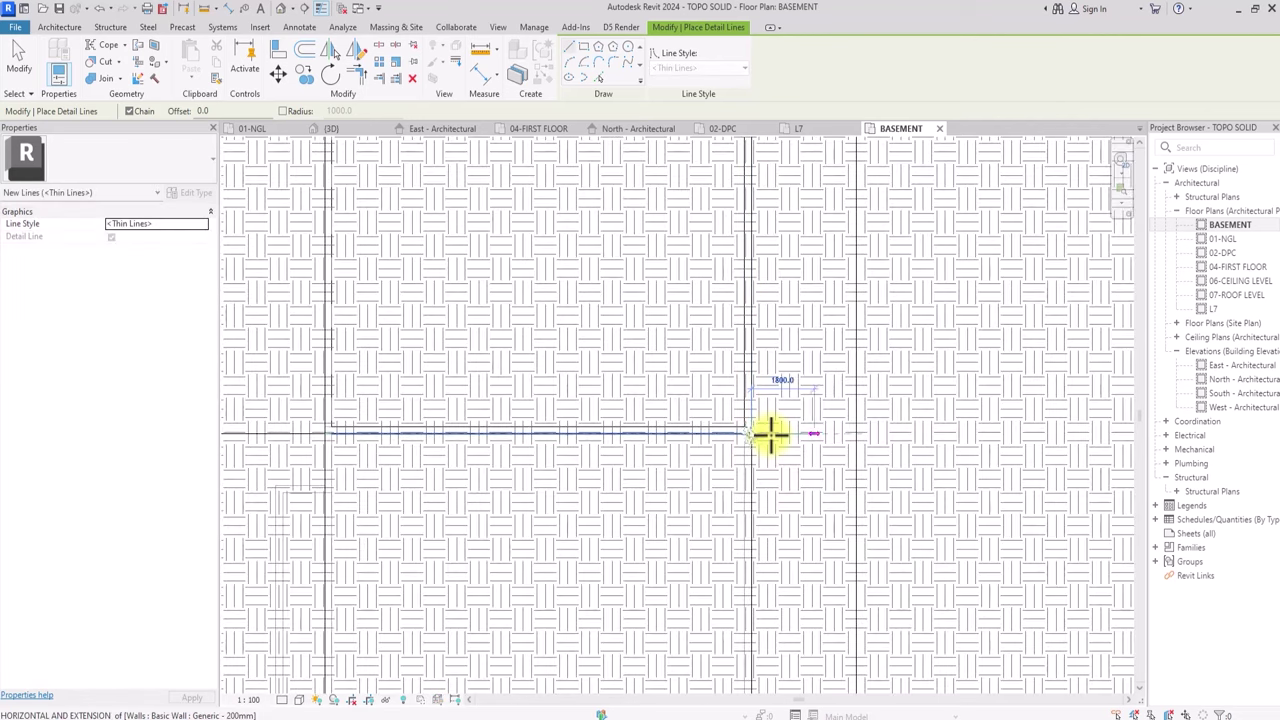
{"action": "left_click", "coordinate": [853, 433]}
{"action": "scroll", "coordinate": [808, 410], "scroll_direction": "down", "scroll_amount": 2}
{"action": "key", "text": "Escape"}
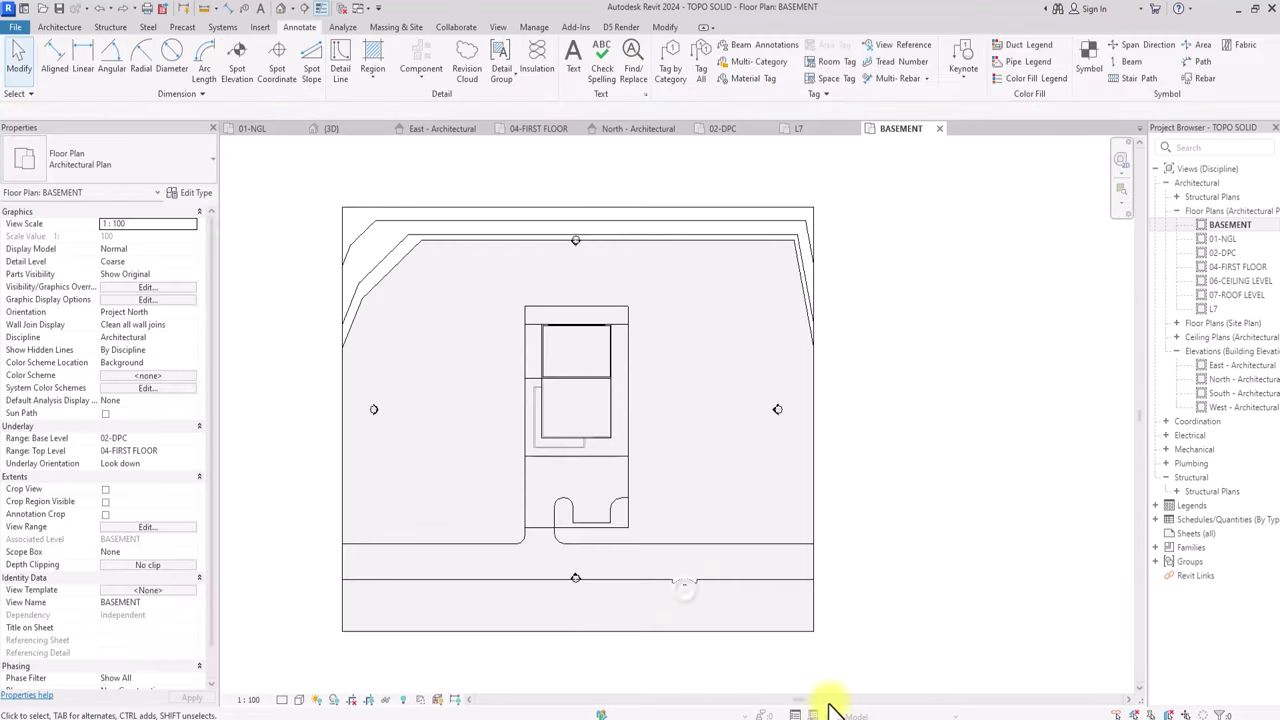
Select the toposolid and start modifying its sub-elements.
{"action": "scroll", "coordinate": [339, 279], "scroll_direction": "down", "scroll_amount": 2}
{"action": "scroll", "coordinate": [424, 309], "scroll_direction": "up", "scroll_amount": 6}
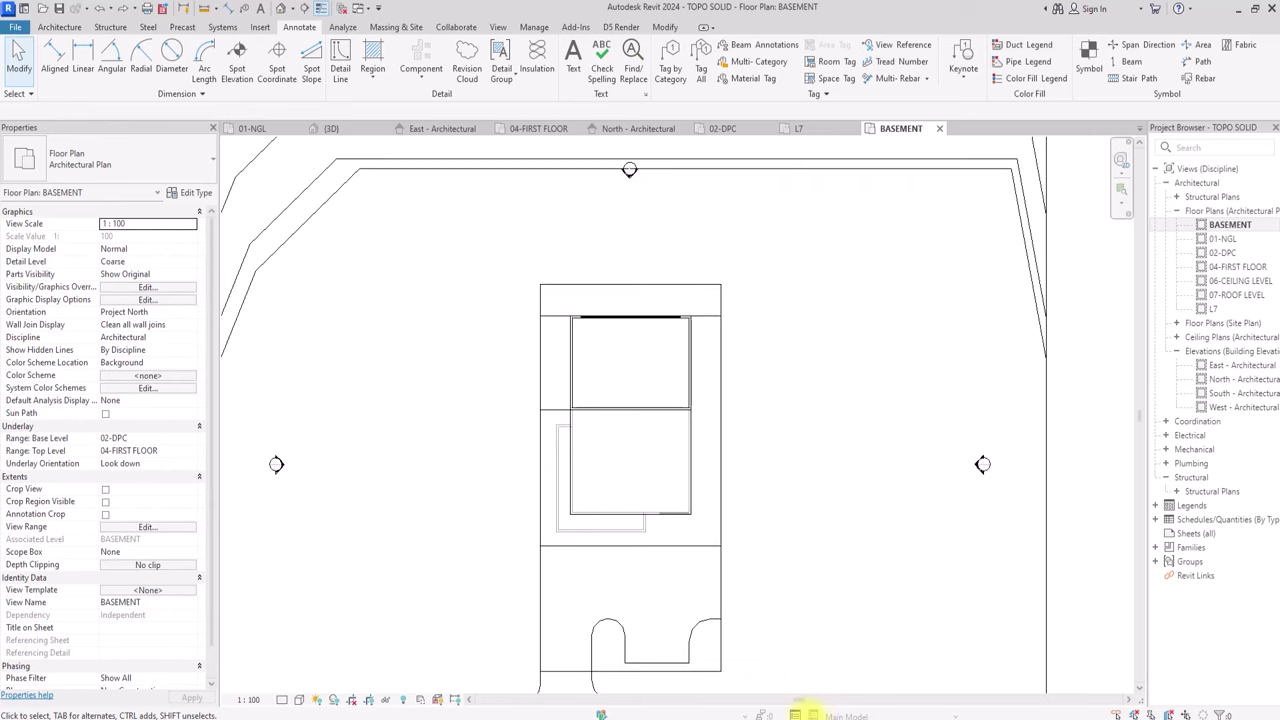
{"action": "scroll", "coordinate": [553, 302], "scroll_direction": "down", "scroll_amount": 3}
{"action": "scroll", "coordinate": [480, 295], "scroll_direction": "down", "scroll_amount": 2}
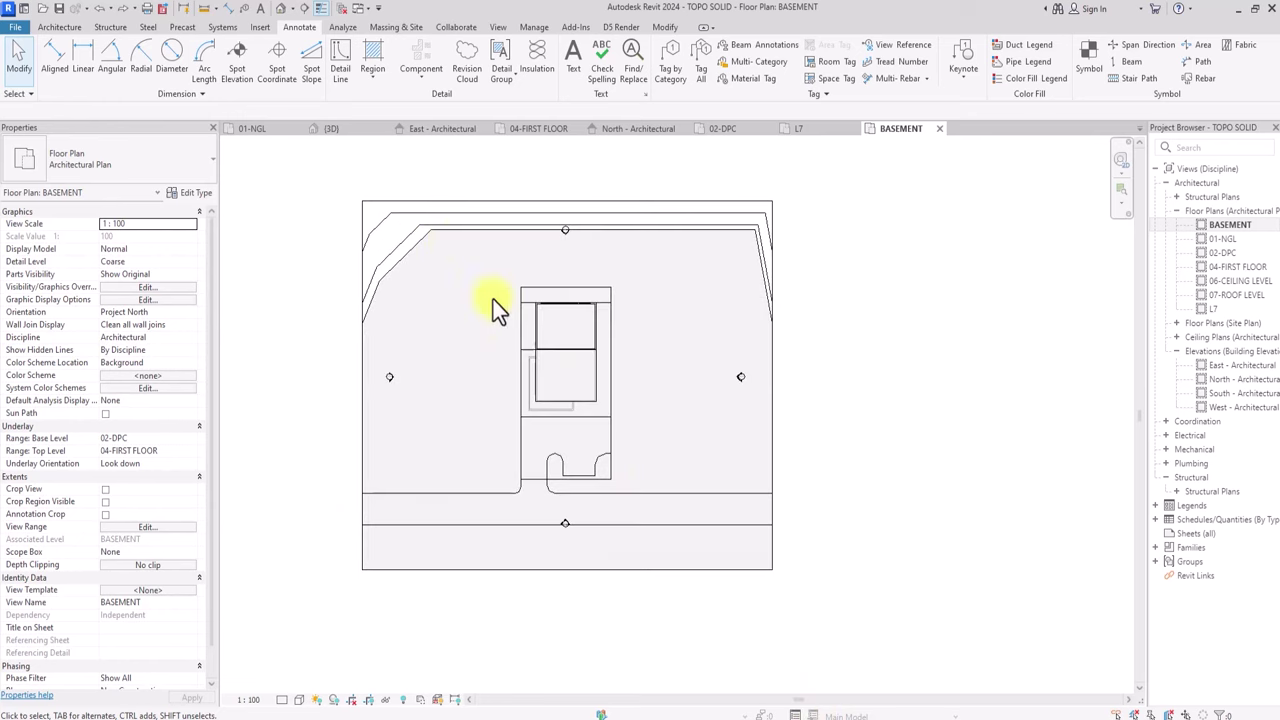
{"action": "scroll", "coordinate": [449, 229], "scroll_direction": "up", "scroll_amount": 2}
{"action": "left_click", "coordinate": [451, 221]}
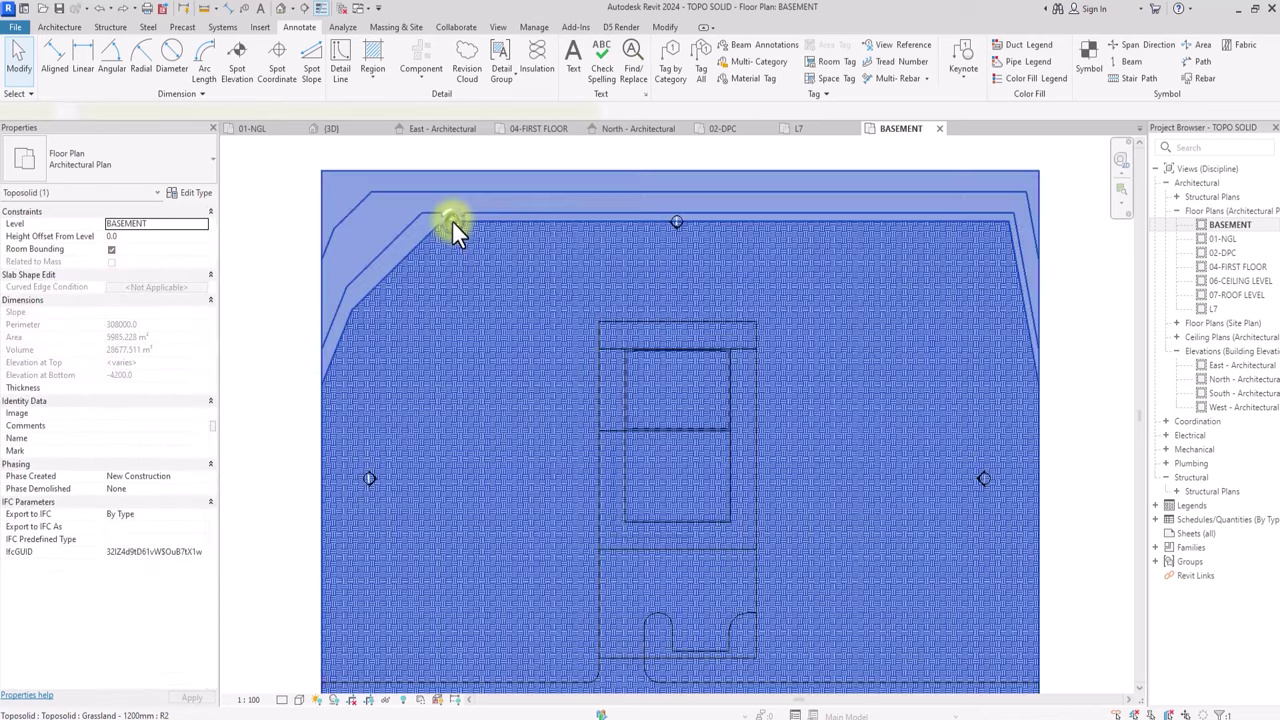
{"action": "scroll", "coordinate": [450, 222], "scroll_direction": "down", "scroll_amount": 1}
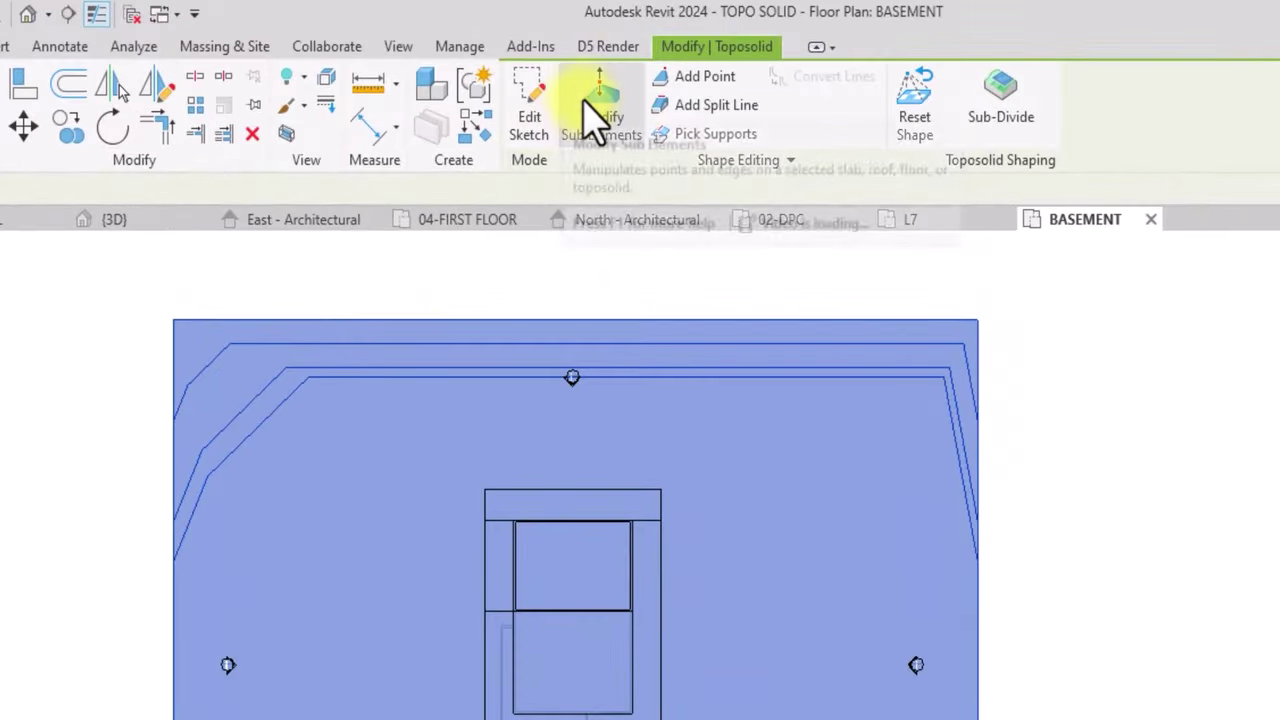
{"action": "left_click", "coordinate": [614, 76]}
{"action": "scroll", "coordinate": [474, 578], "scroll_direction": "up", "scroll_amount": 2}
{"action": "middle_click_drag", "start_coordinate": [474, 578], "coordinate": [340, 692]}
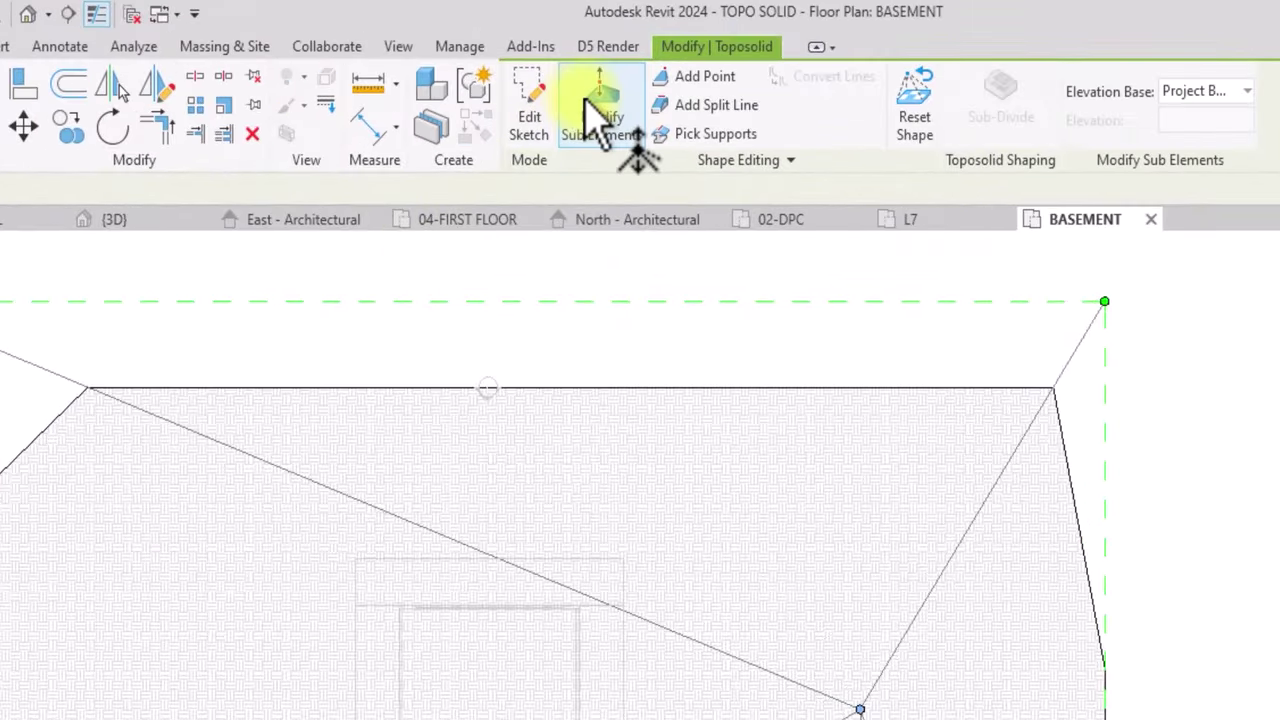
Add toposolid points at an absolute elevation of -3000 on the offset outline's two upper corners.
{"action": "left_click", "coordinate": [698, 76]}
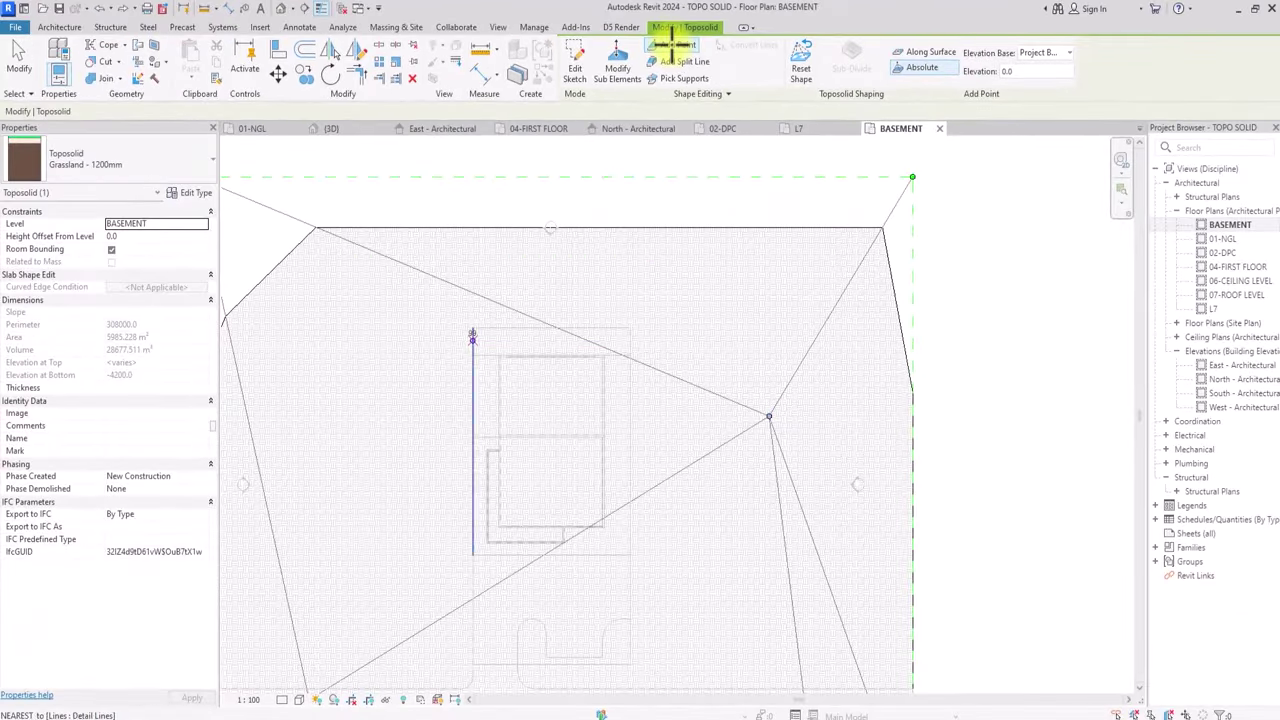
{"action": "scroll", "coordinate": [473, 340], "scroll_direction": "up", "scroll_amount": 1}
{"action": "middle_click_drag", "start_coordinate": [473, 340], "coordinate": [547, 358]}
{"action": "scroll", "coordinate": [492, 249], "scroll_direction": "down", "scroll_amount": 4}
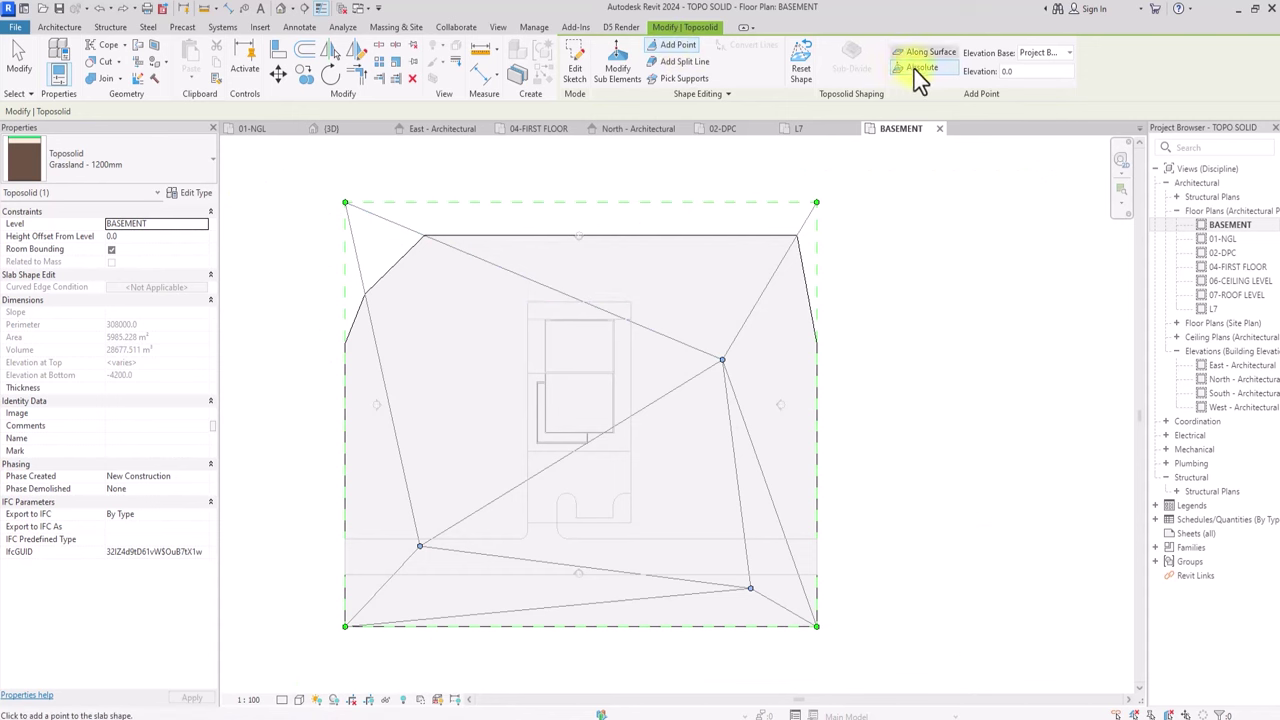
{"action": "left_click", "coordinate": [1035, 56]}
{"action": "left_click", "coordinate": [1035, 56]}
{"action": "left_click", "coordinate": [1015, 74]}
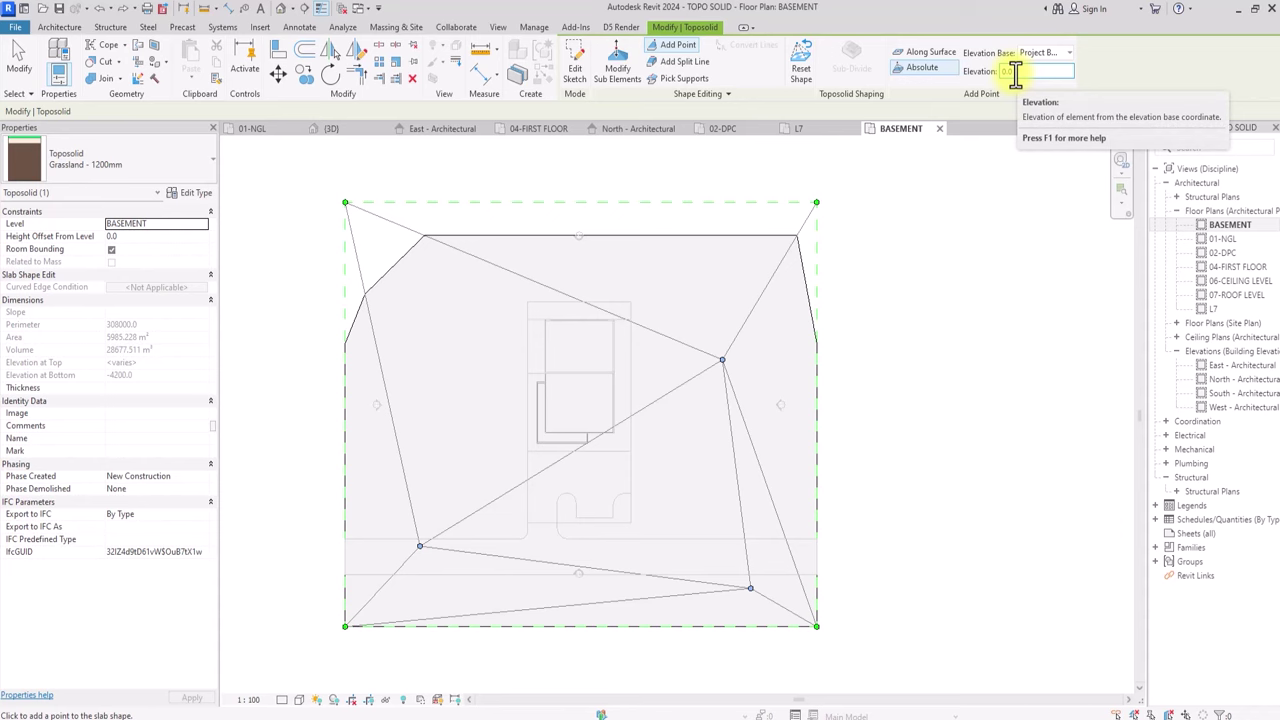
{"action": "scroll", "coordinate": [557, 268], "scroll_direction": "up", "scroll_amount": 4}
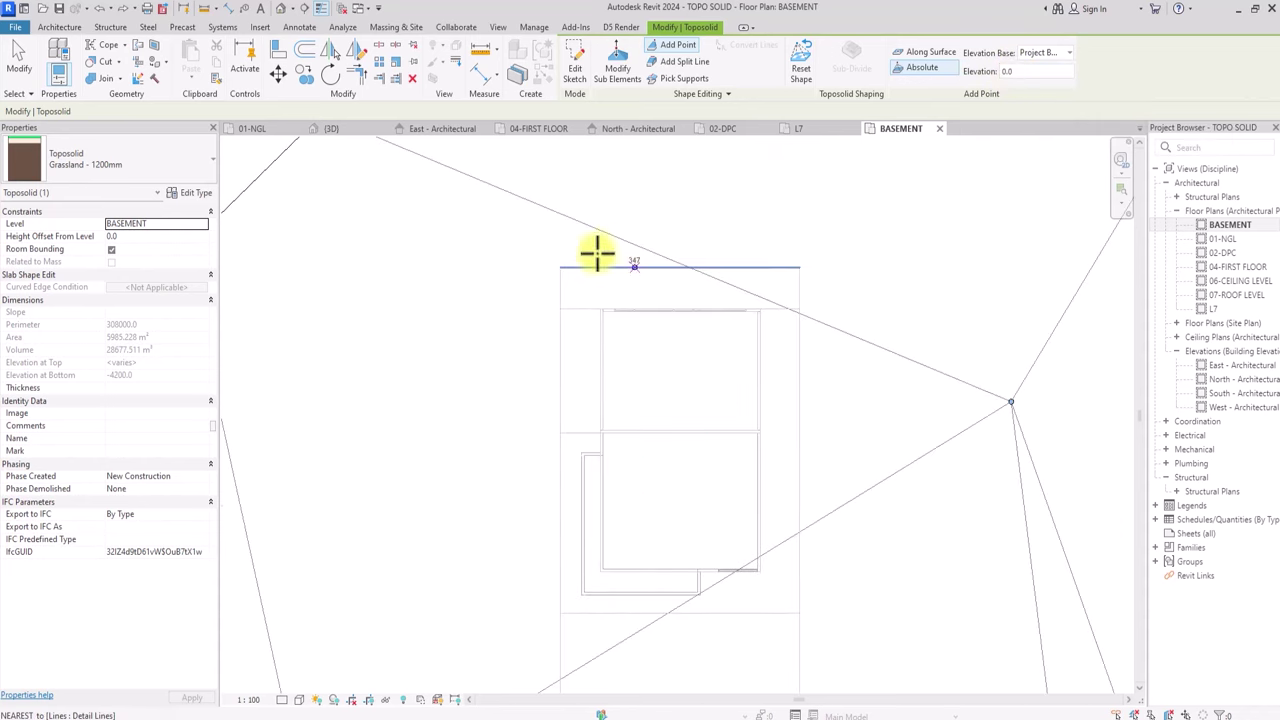
{"action": "scroll", "coordinate": [557, 268], "scroll_direction": "up", "scroll_amount": 2}
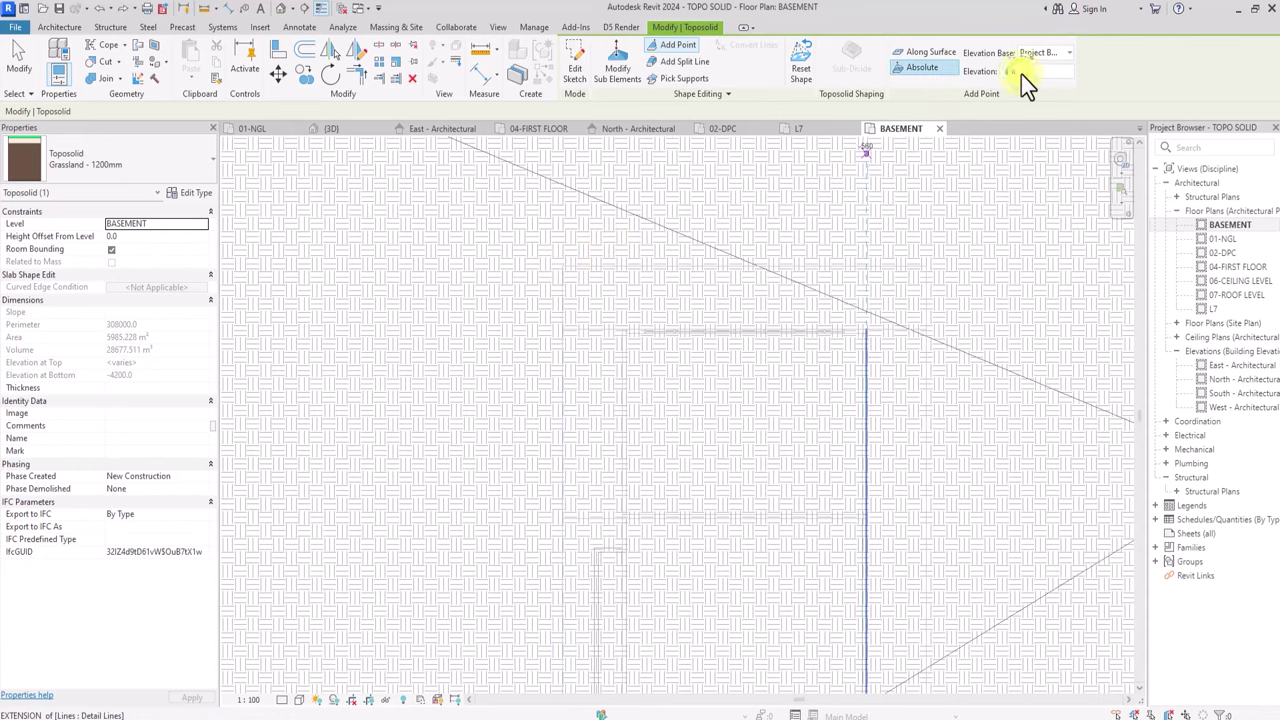
{"action": "scroll", "coordinate": [566, 263], "scroll_direction": "up", "scroll_amount": 4}
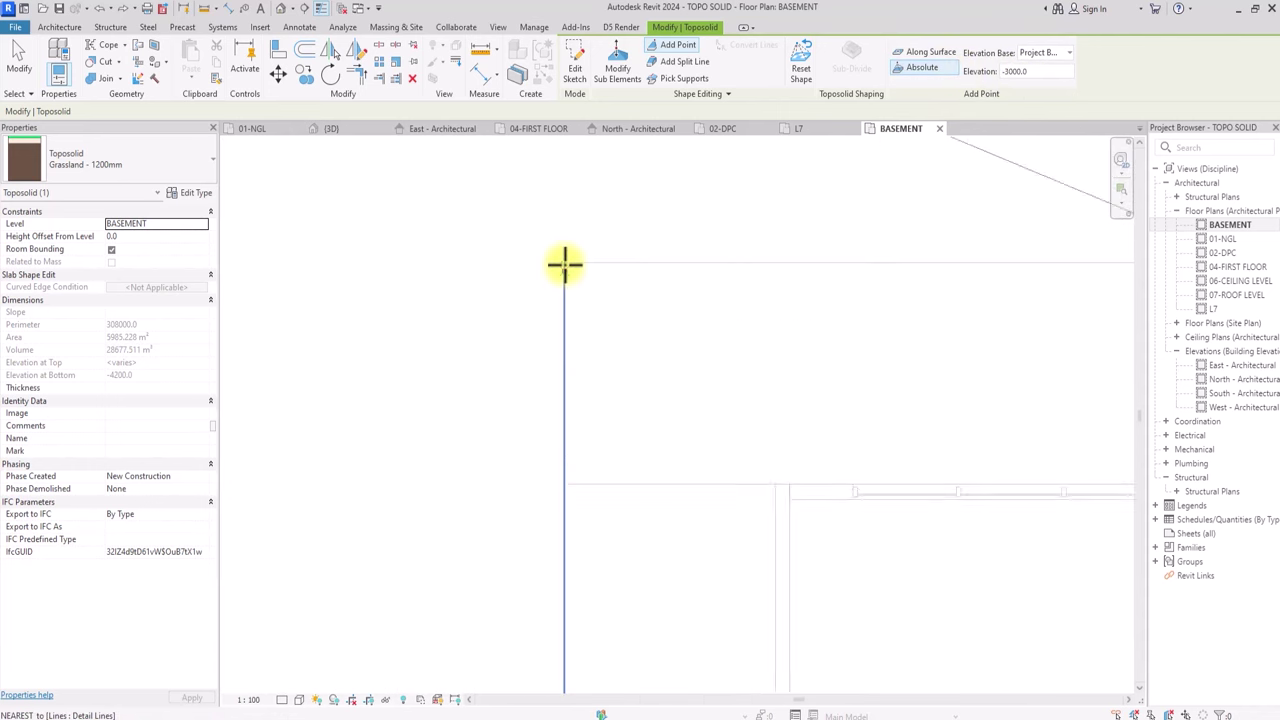
{"action": "left_click", "coordinate": [565, 263]}
{"action": "middle_click_drag", "start_coordinate": [1110, 280], "coordinate": [400, 289]}
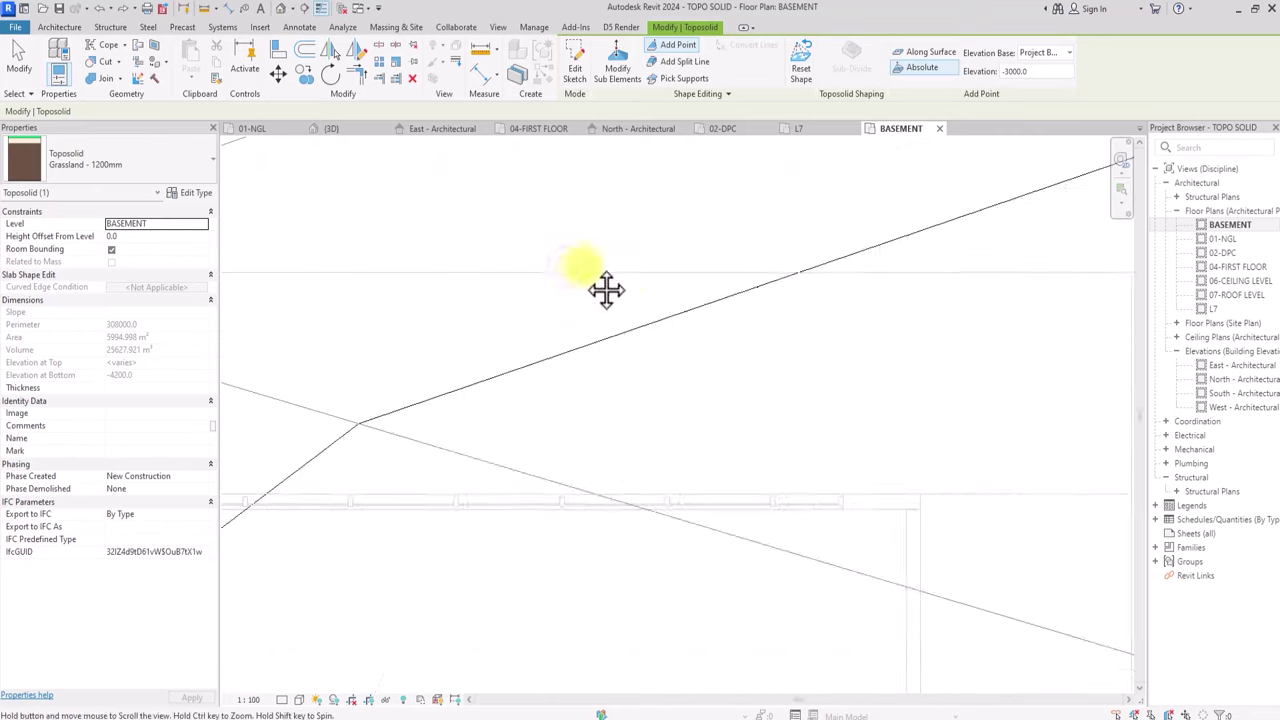
{"action": "middle_click_drag", "start_coordinate": [1100, 285], "coordinate": [517, 275]}
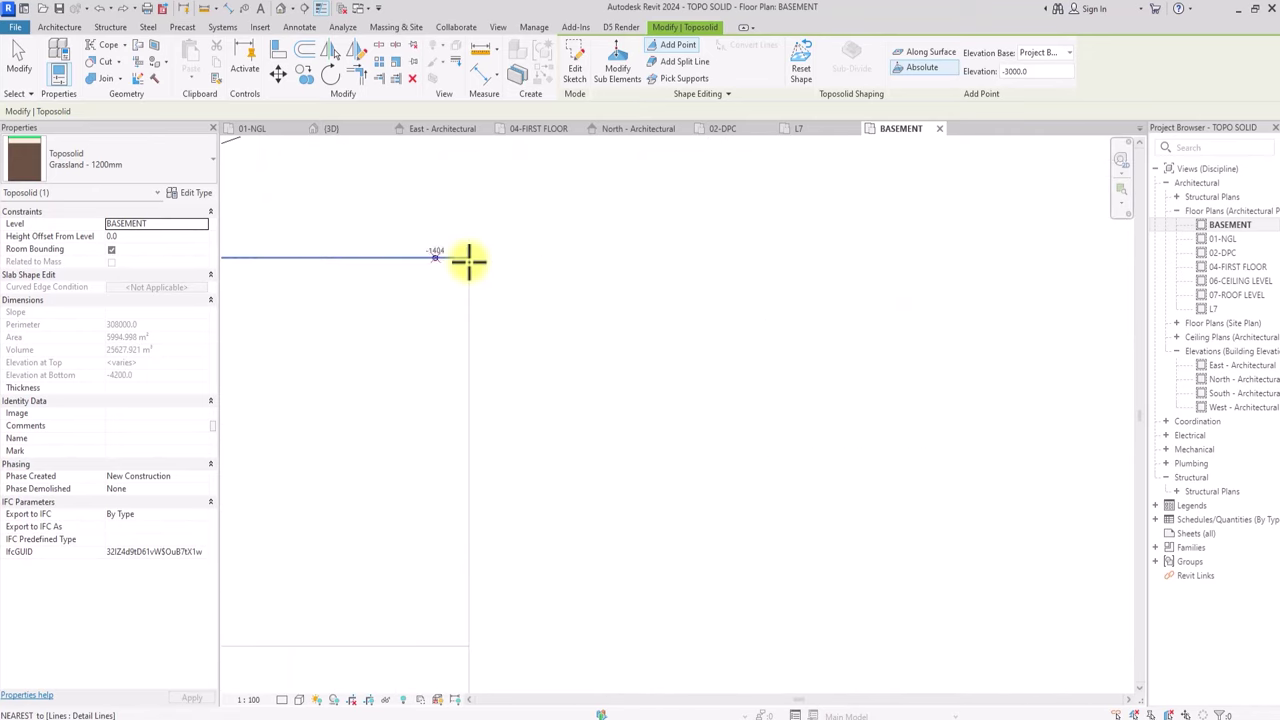
{"action": "left_click", "coordinate": [466, 260]}
Add four toposolid points at elevation -3000 along the building's north wall line, at both building corners and both outline sides.
{"action": "middle_click_drag", "start_coordinate": [306, 601], "coordinate": [491, 289]}
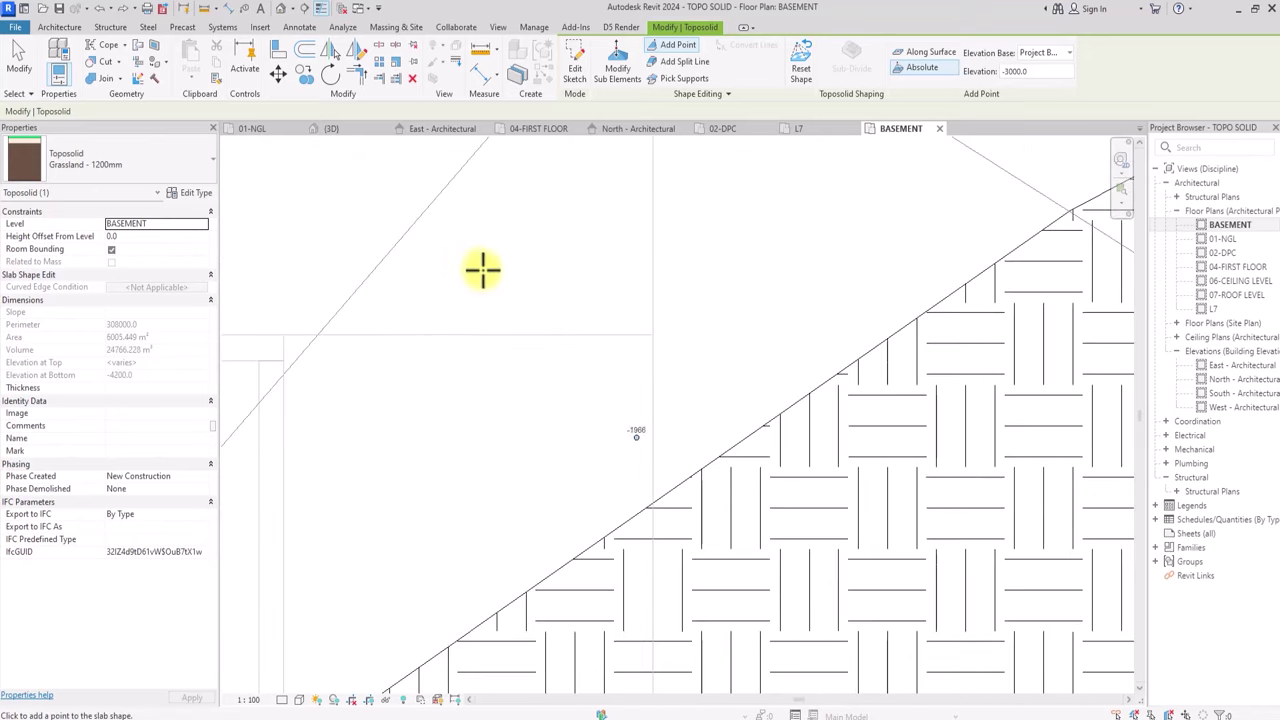
{"action": "left_click", "coordinate": [653, 337]}
{"action": "scroll", "coordinate": [540, 322], "scroll_direction": "left", "scroll_amount": 5}
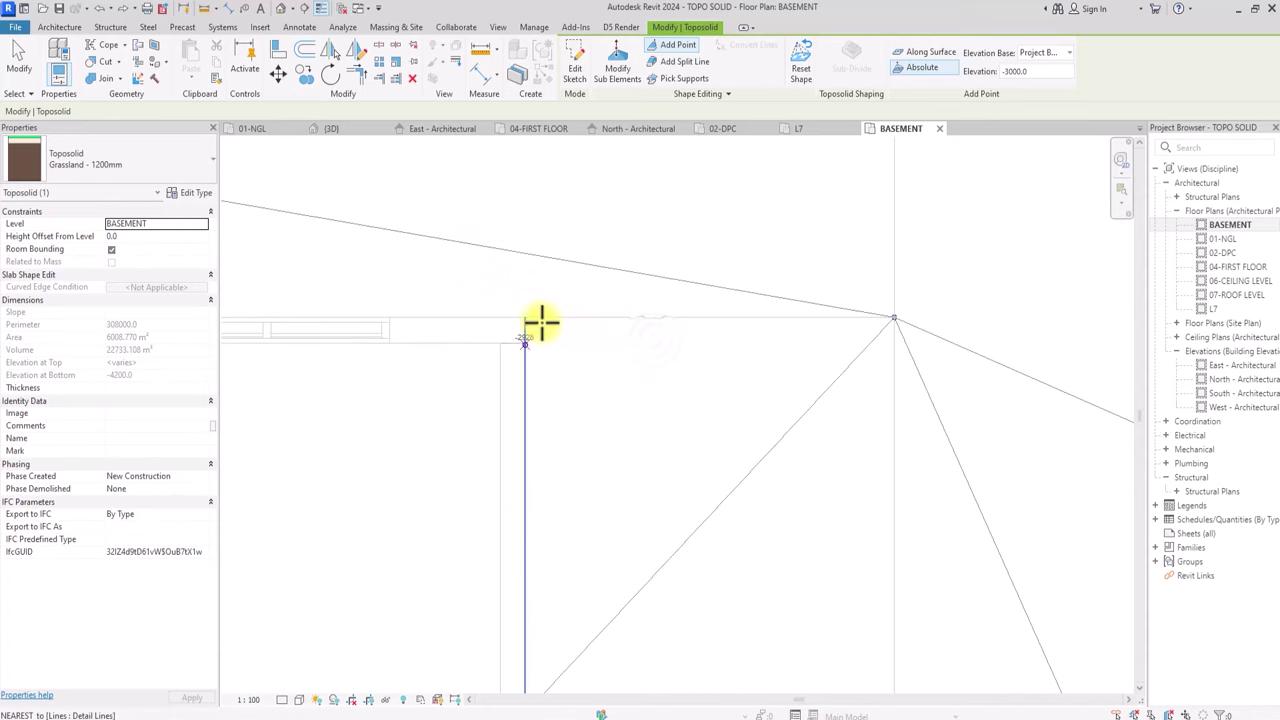
{"action": "left_click", "coordinate": [524, 318]}
{"action": "scroll", "coordinate": [524, 318], "scroll_direction": "right", "scroll_amount": 5}
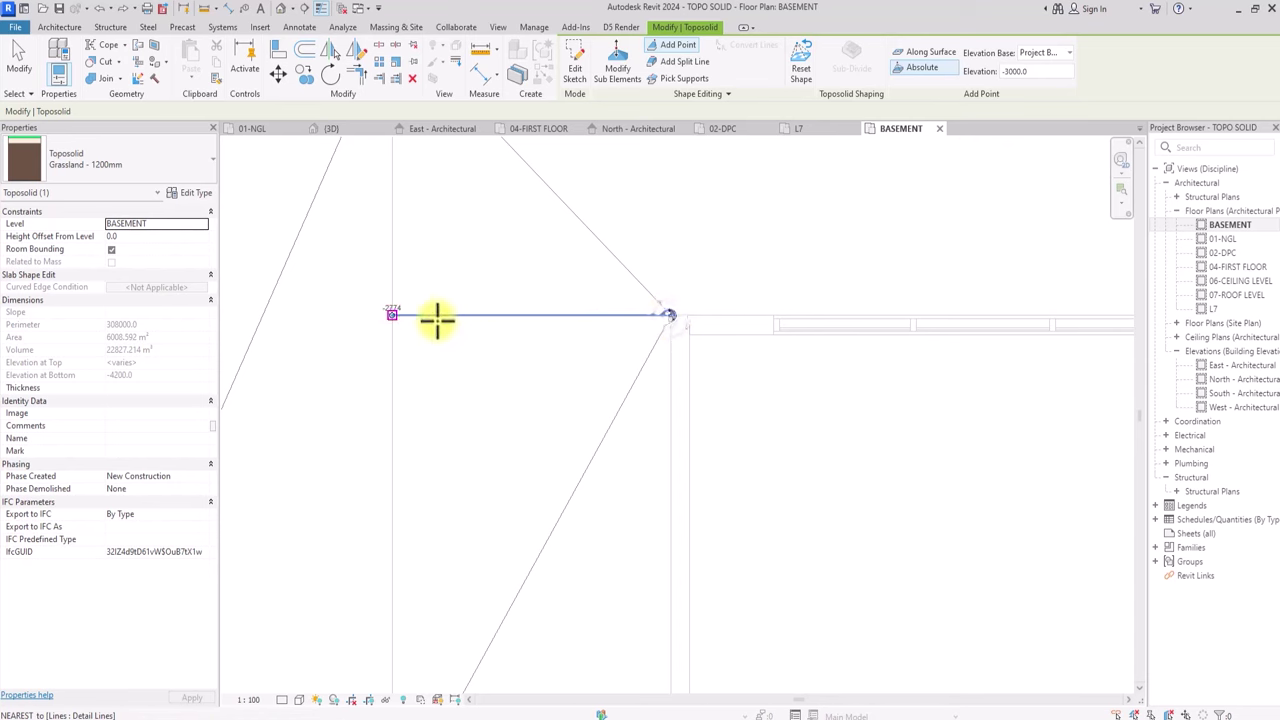
{"action": "left_click", "coordinate": [392, 314]}
{"action": "scroll", "coordinate": [396, 318], "scroll_direction": "left", "scroll_amount": 5}
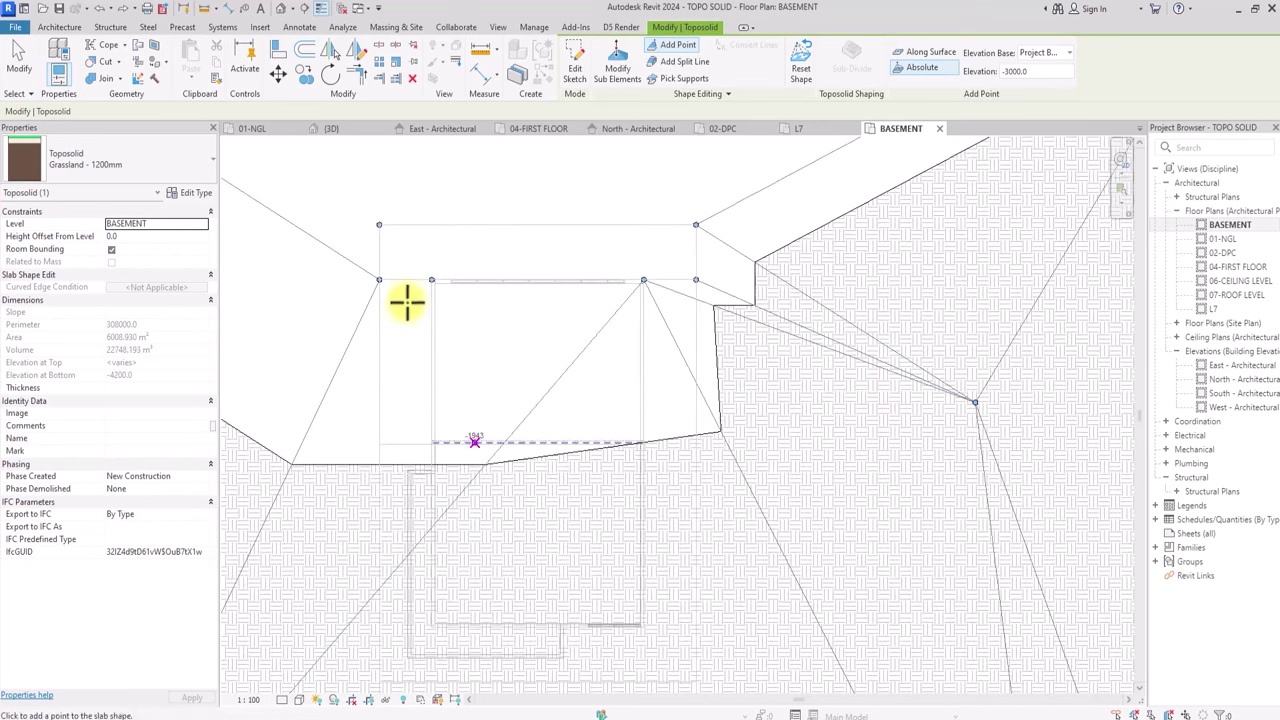
{"action": "left_click", "coordinate": [430, 272]}
Add toposolid points at absolute elevation 0 on both ends of the detail line west of the building's middle wall.
{"action": "scroll", "coordinate": [571, 277], "scroll_direction": "down", "scroll_amount": 3}
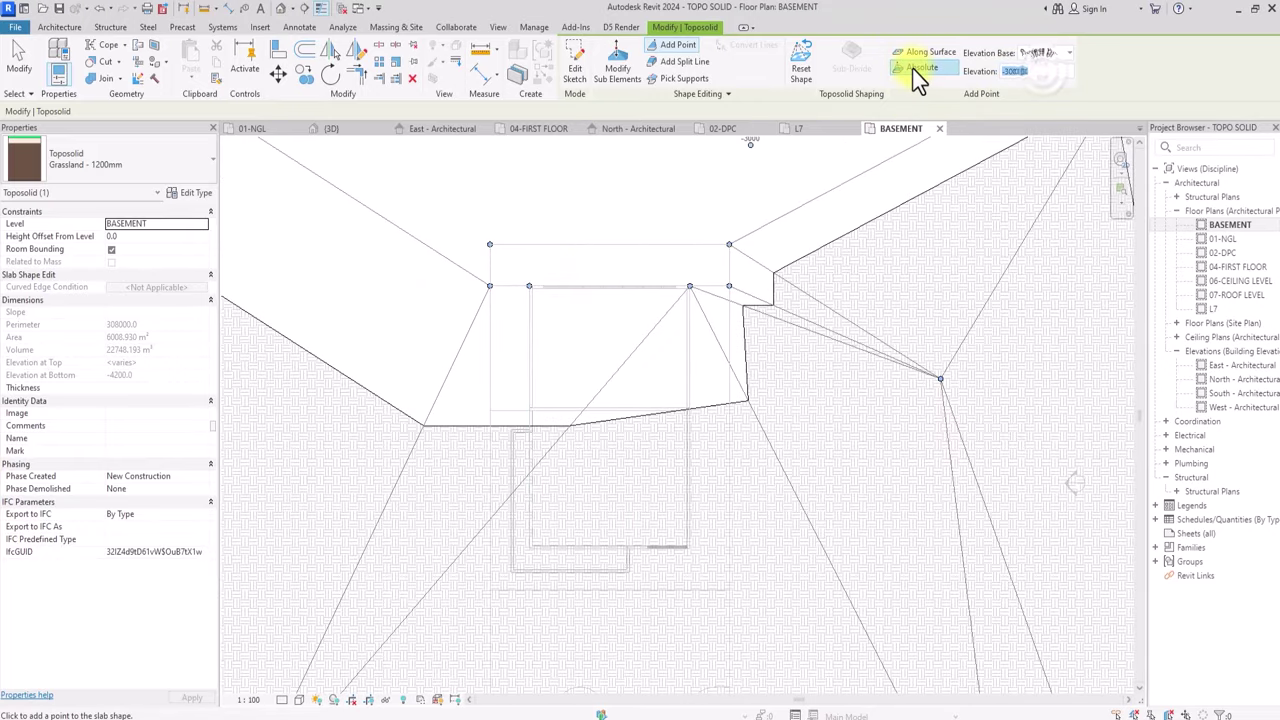
{"action": "type", "text": "0"}
{"action": "key", "text": "Return"}
{"action": "scroll", "coordinate": [481, 427], "scroll_direction": "up", "scroll_amount": 5}
{"action": "left_click", "coordinate": [911, 67]}
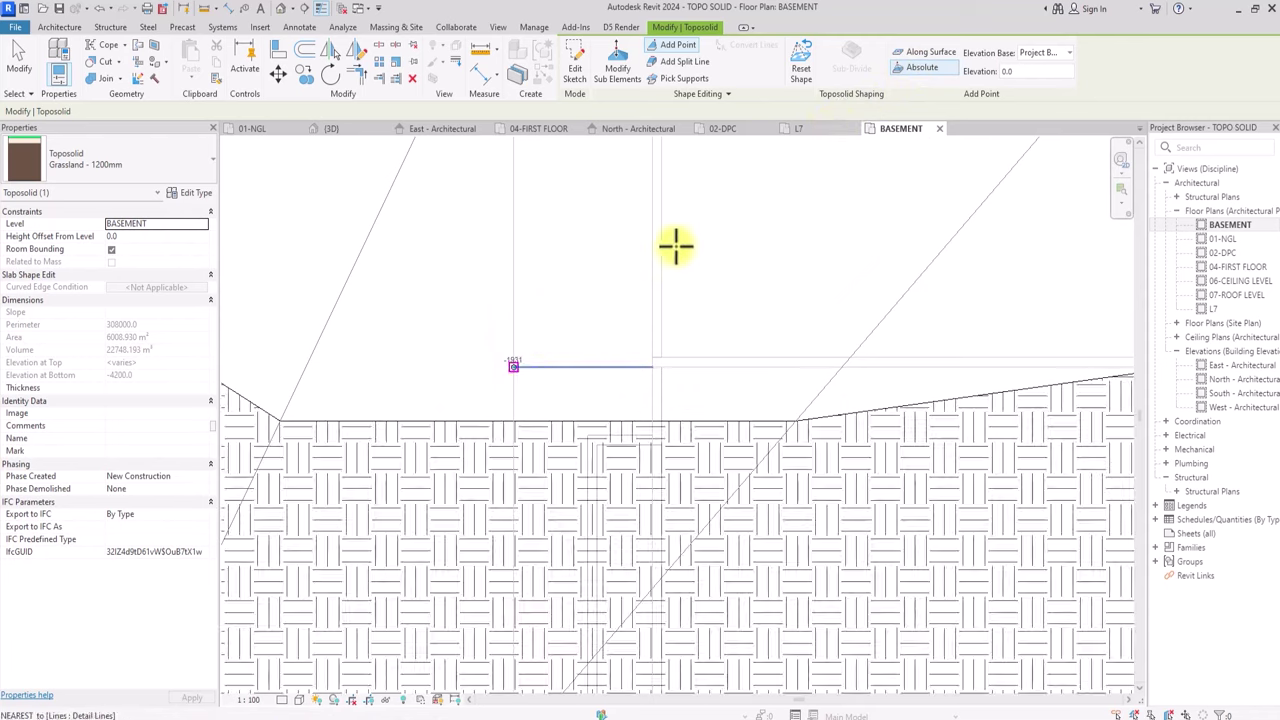
{"action": "left_click", "coordinate": [510, 368]}
{"action": "scroll", "coordinate": [647, 364], "scroll_direction": "up", "scroll_amount": 3}
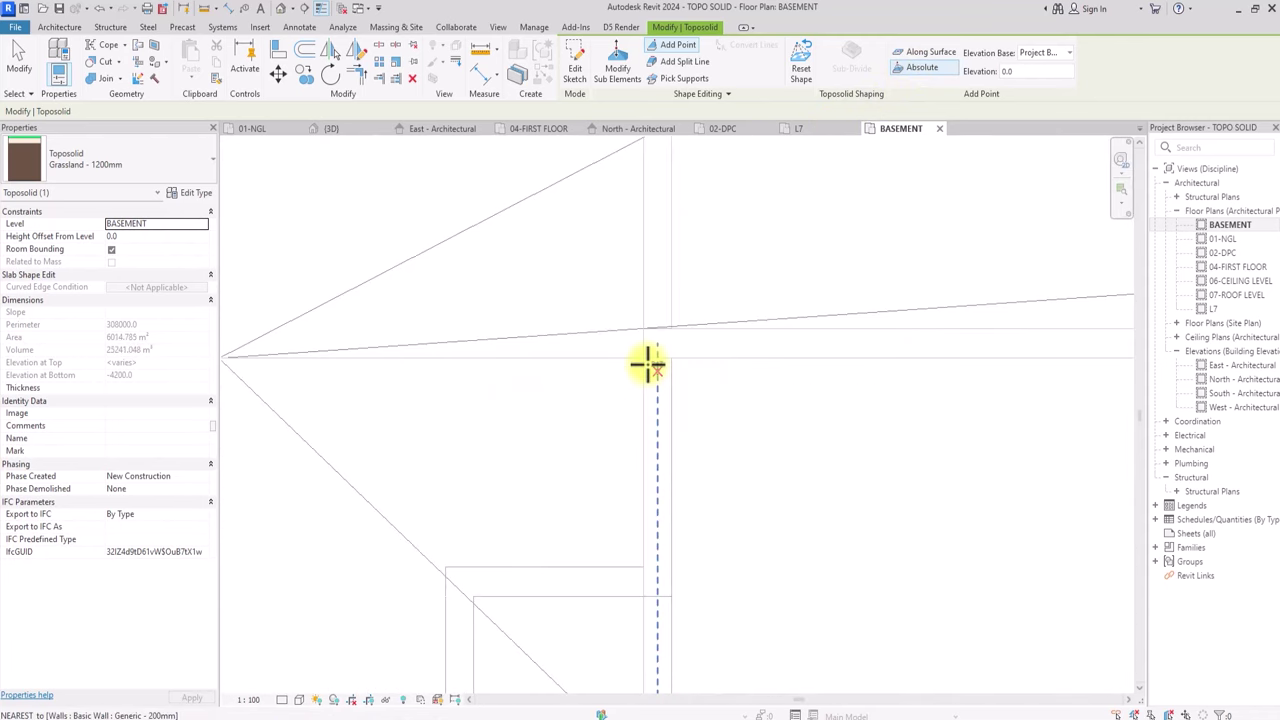
{"action": "left_click", "coordinate": [647, 364]}
{"action": "scroll", "coordinate": [647, 364], "scroll_direction": "up", "scroll_amount": 5}
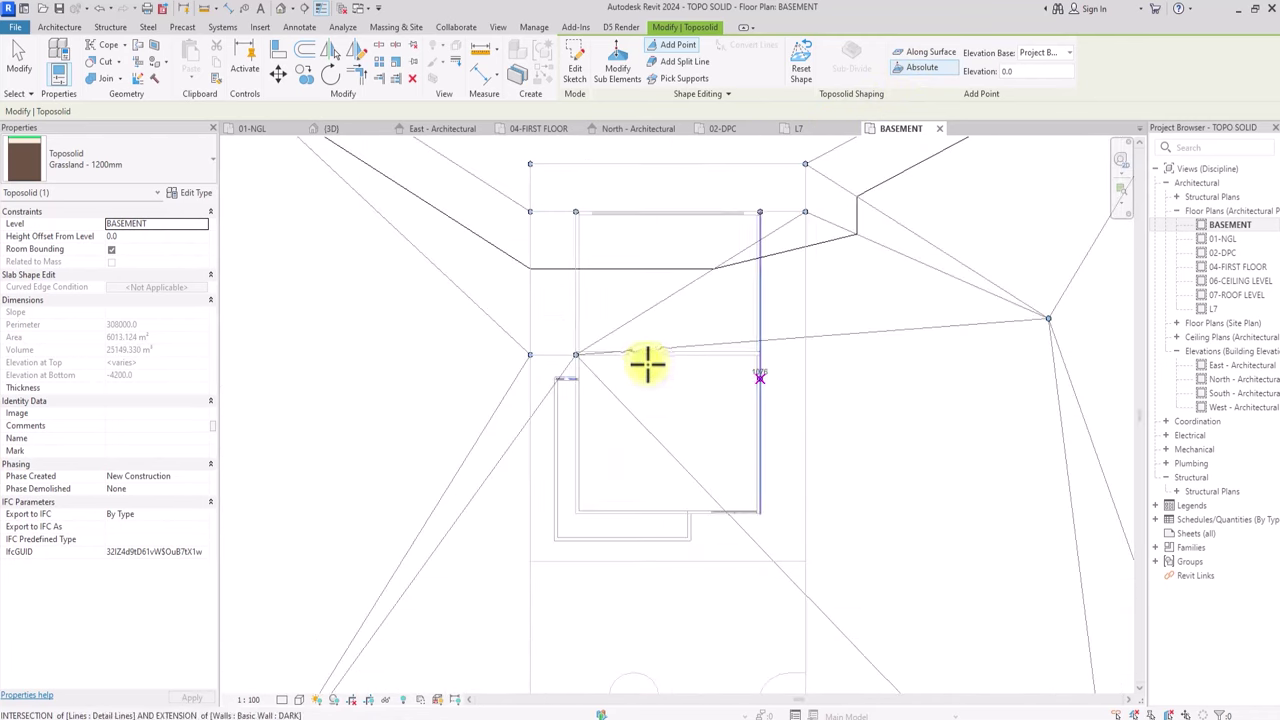
Check the middle wall's east end for a point location and end the toposolid's shape editing.
{"action": "scroll", "coordinate": [571, 361], "scroll_direction": "up", "scroll_amount": 2}
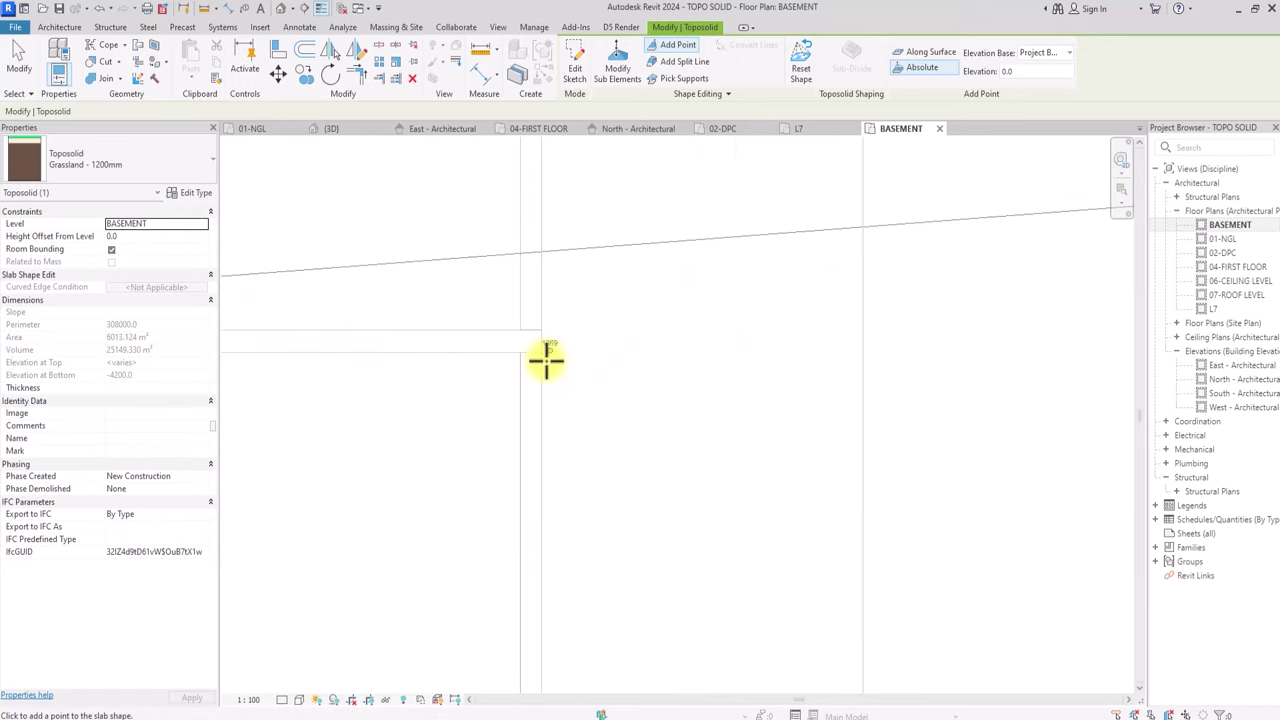
{"action": "scroll", "coordinate": [546, 361], "scroll_direction": "down", "scroll_amount": 3}
{"action": "scroll", "coordinate": [545, 360], "scroll_direction": "down", "scroll_amount": 3}
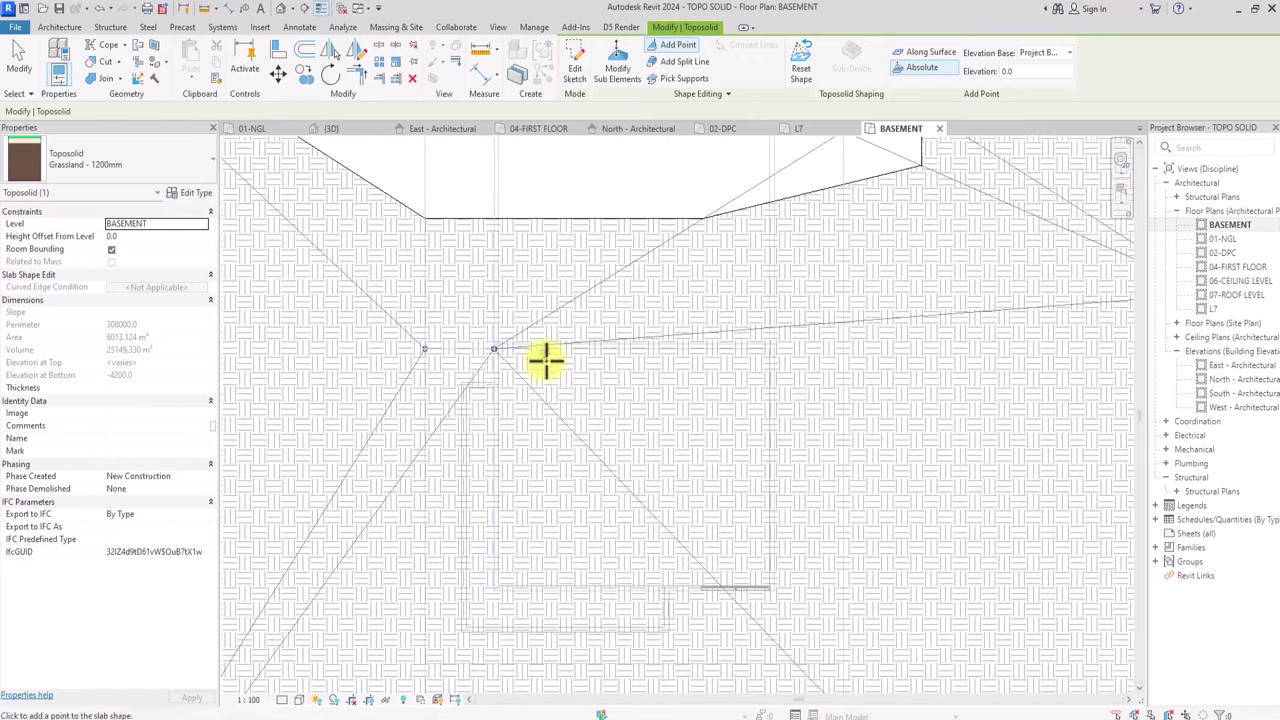
{"action": "scroll", "coordinate": [586, 351], "scroll_direction": "up", "scroll_amount": 4}
{"action": "key", "text": "Escape"}
{"action": "key", "text": "Escape"}
{"action": "scroll", "coordinate": [585, 345], "scroll_direction": "down", "scroll_amount": 3}
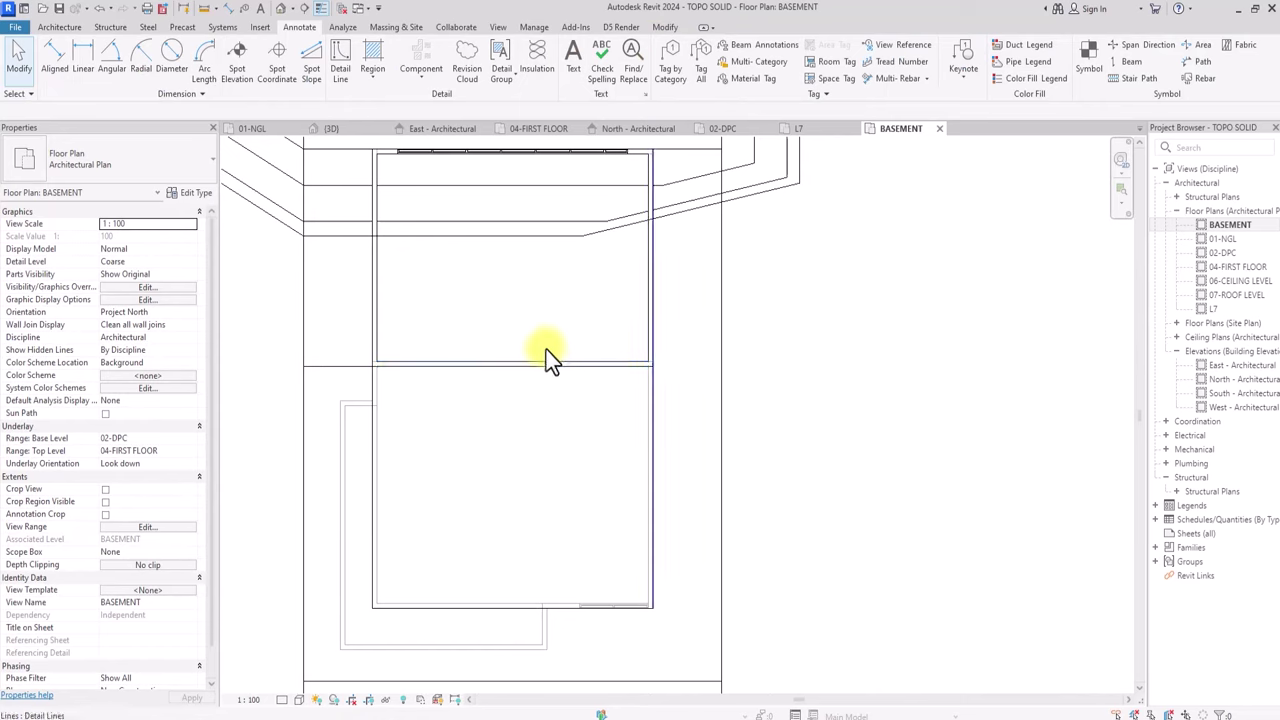
Mirror a copy of the short detail line west of the middle wall to the east side about the wall's midpoint.
{"action": "scroll", "coordinate": [546, 350], "scroll_direction": "up", "scroll_amount": 3}
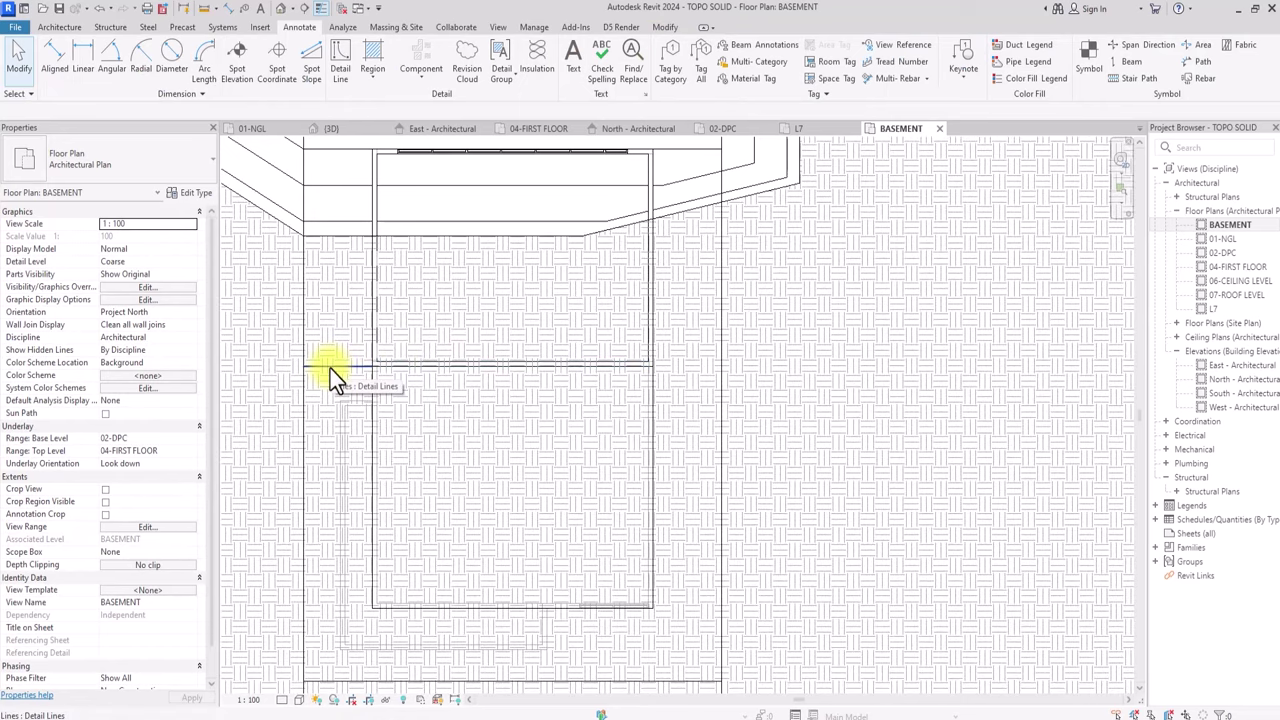
{"action": "left_click", "coordinate": [330, 368]}
{"action": "middle_click_drag", "start_coordinate": [338, 260], "coordinate": [370, 298]}
{"action": "scroll", "coordinate": [370, 298], "scroll_direction": "down", "scroll_amount": 1}
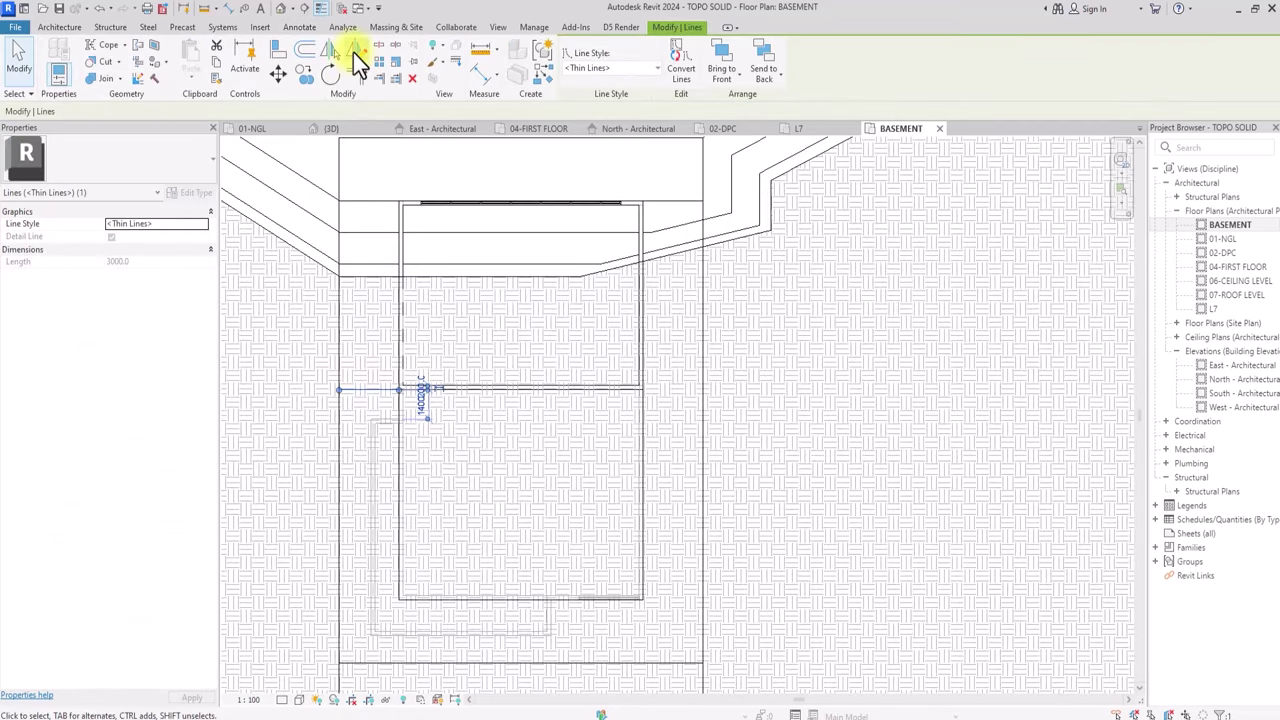
{"action": "key", "text": "Escape"}
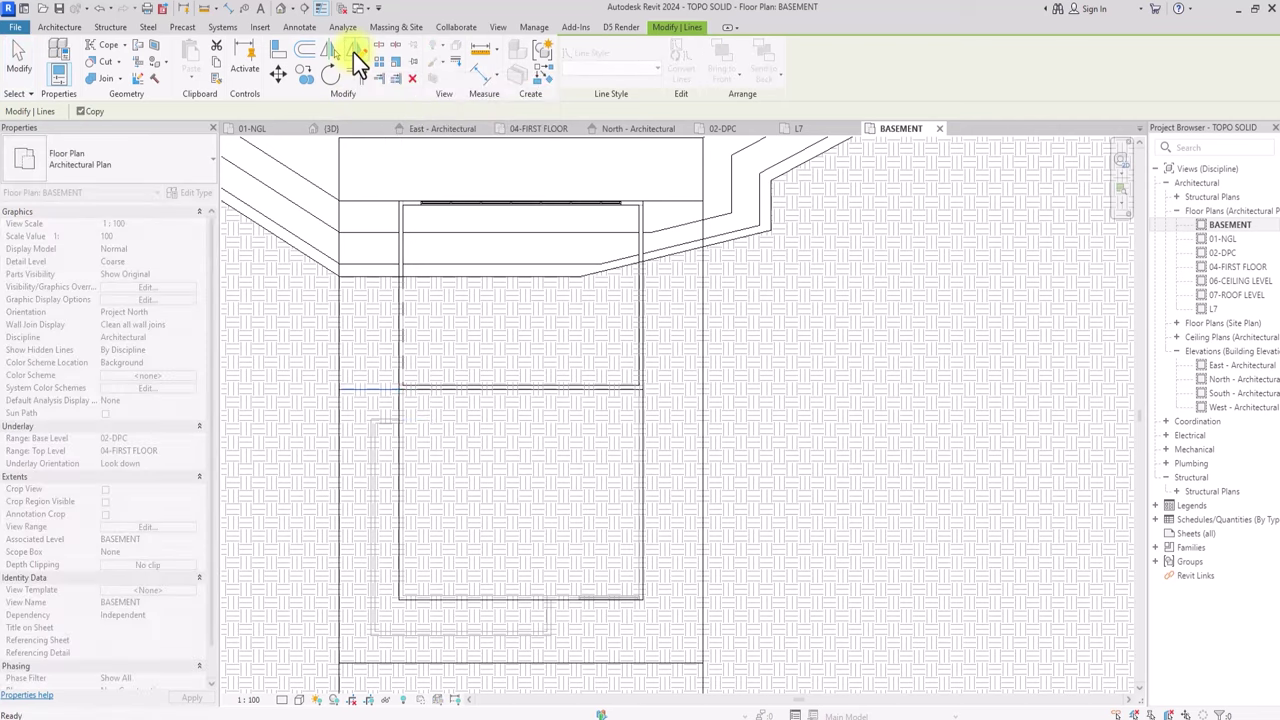
{"action": "scroll", "coordinate": [520, 390], "scroll_direction": "up", "scroll_amount": 5}
{"action": "left_click", "coordinate": [353, 52]}
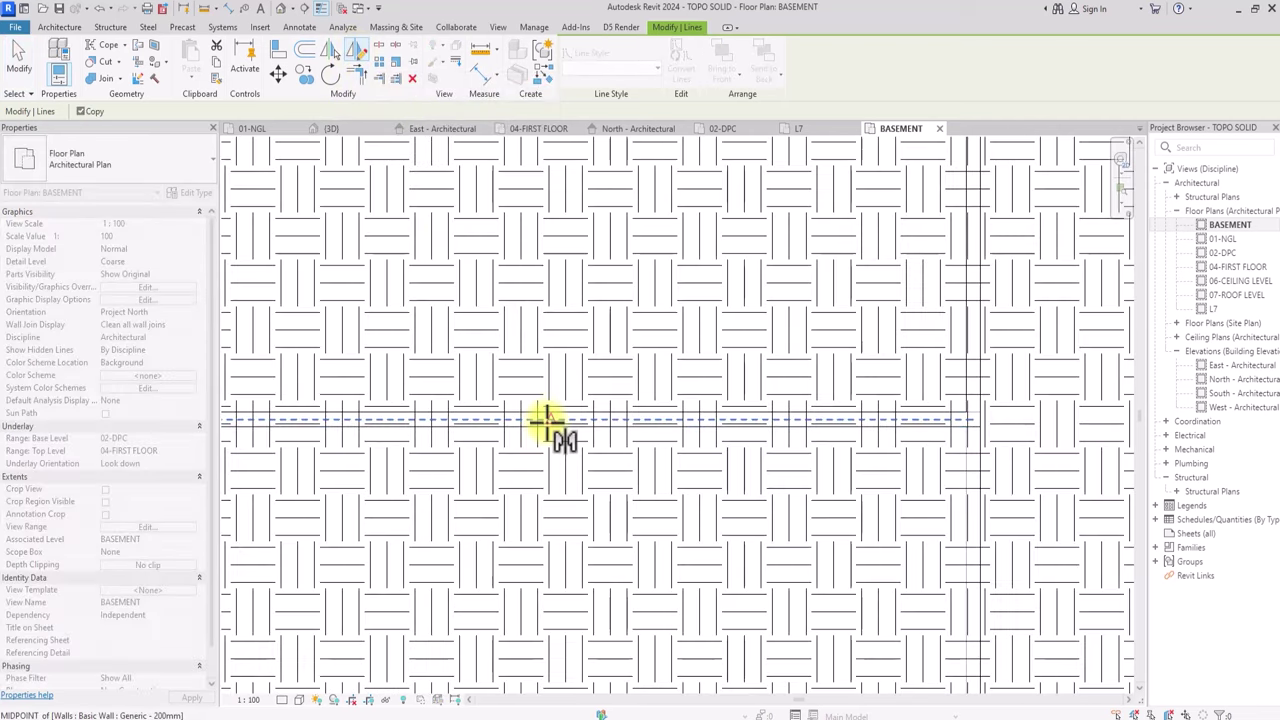
{"action": "left_click", "coordinate": [547, 420]}
{"action": "left_click", "coordinate": [553, 362]}
{"action": "scroll", "coordinate": [553, 362], "scroll_direction": "down", "scroll_amount": 3}
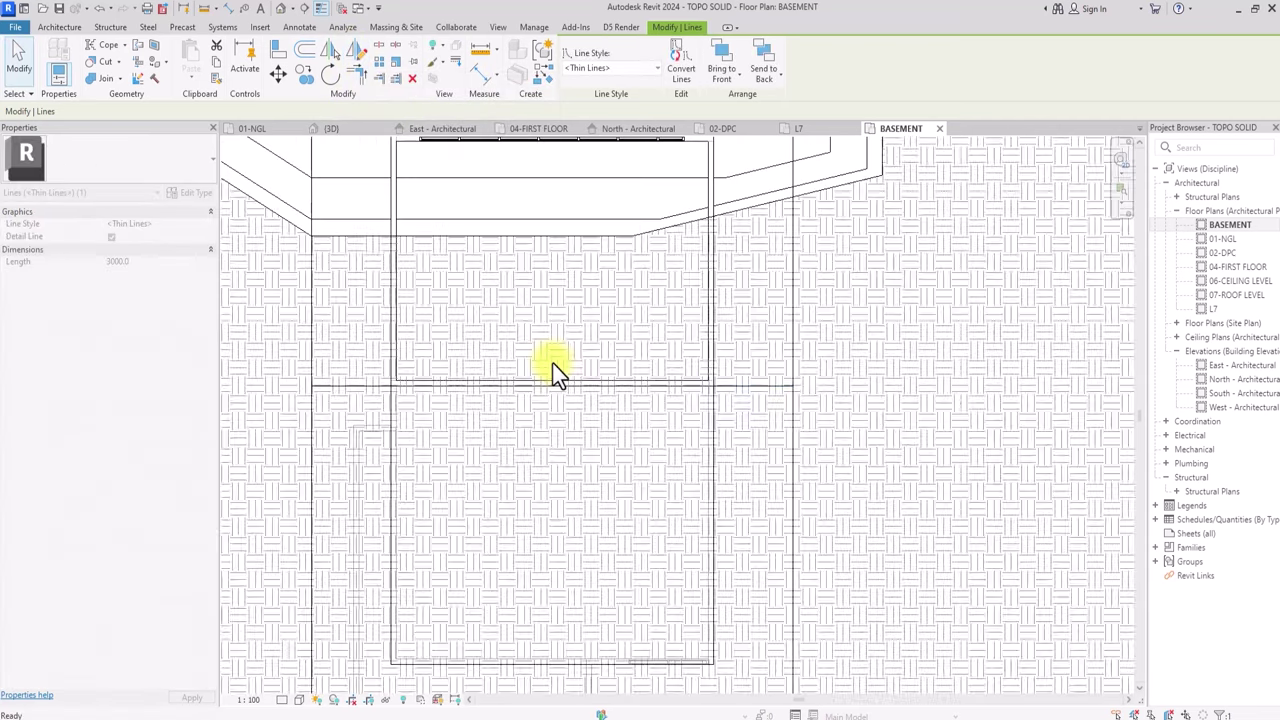
{"action": "scroll", "coordinate": [553, 362], "scroll_direction": "down", "scroll_amount": 2}
{"action": "key", "text": "Escape"}
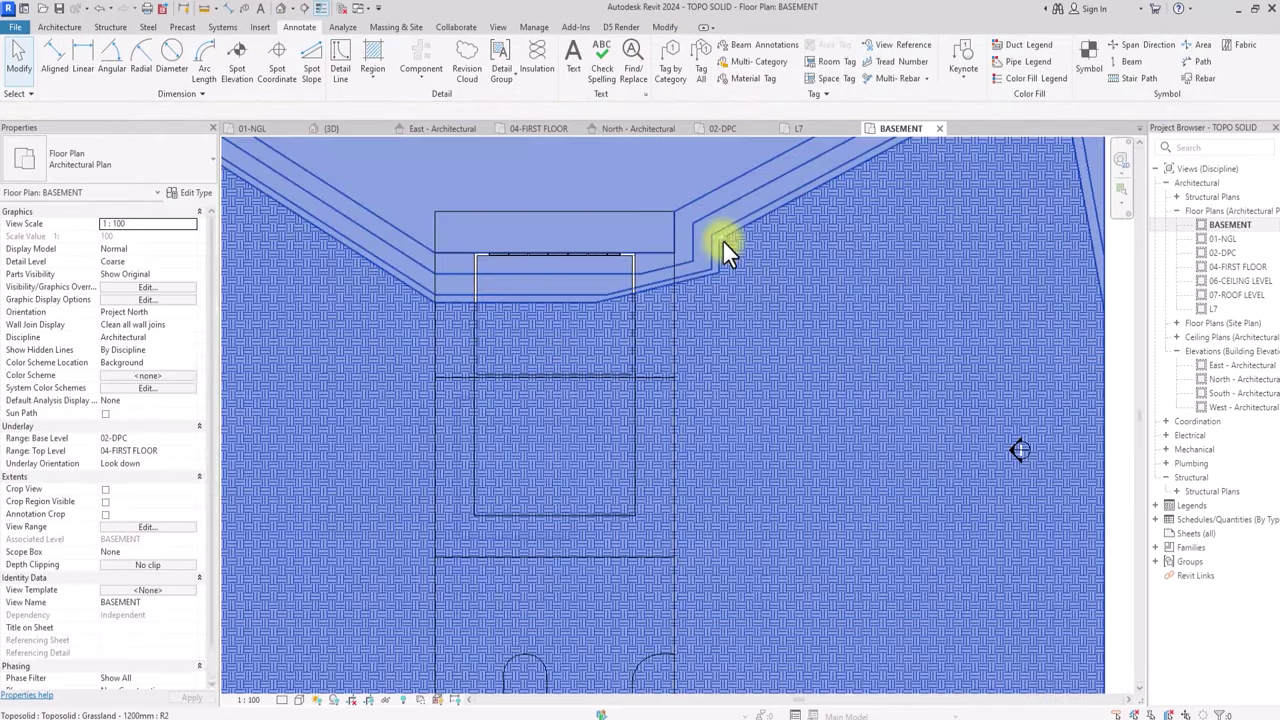
Add toposolid points at absolute elevation 0 on both ends of the detail line east of the middle wall.
{"action": "left_click", "coordinate": [723, 241]}
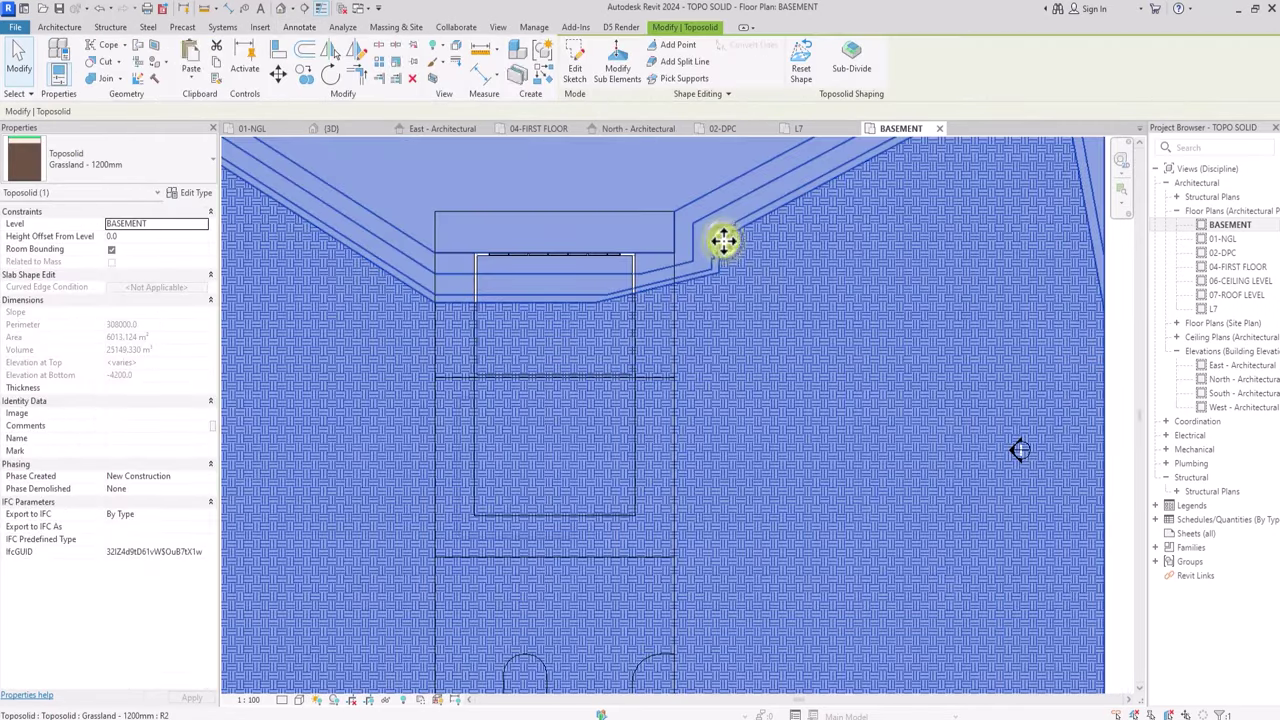
{"action": "left_click", "coordinate": [618, 60]}
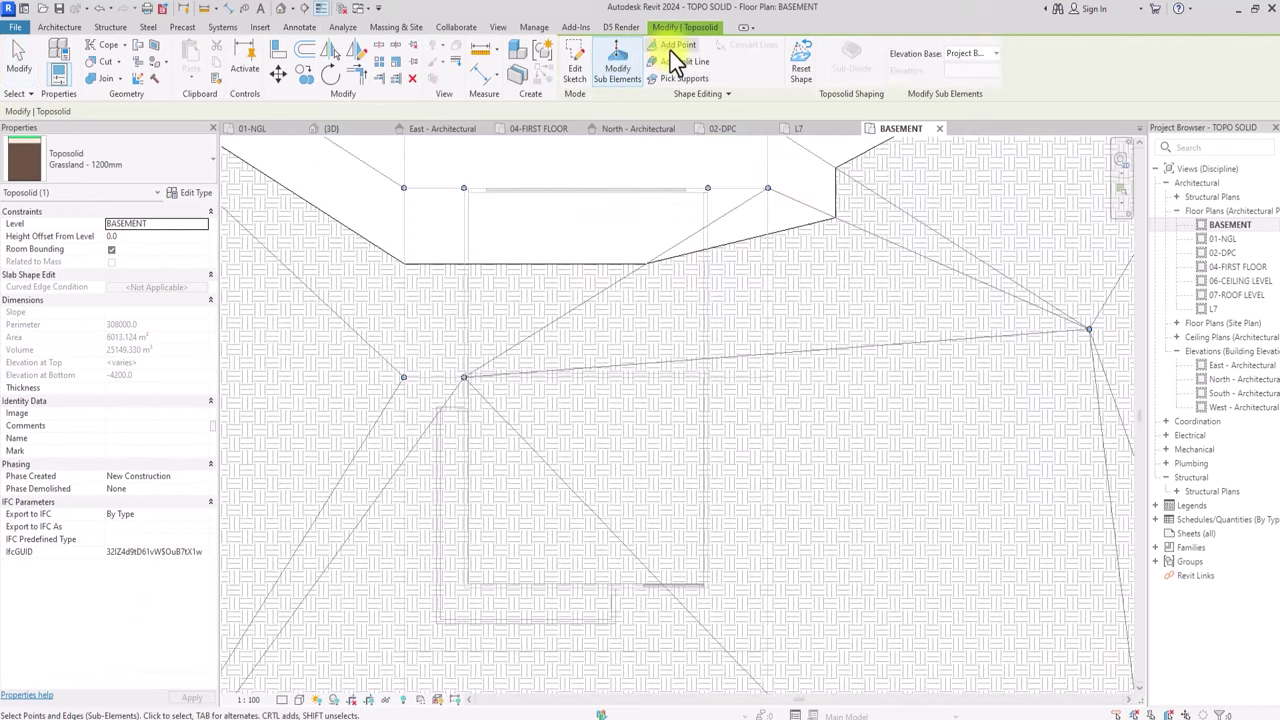
{"action": "left_click", "coordinate": [675, 52]}
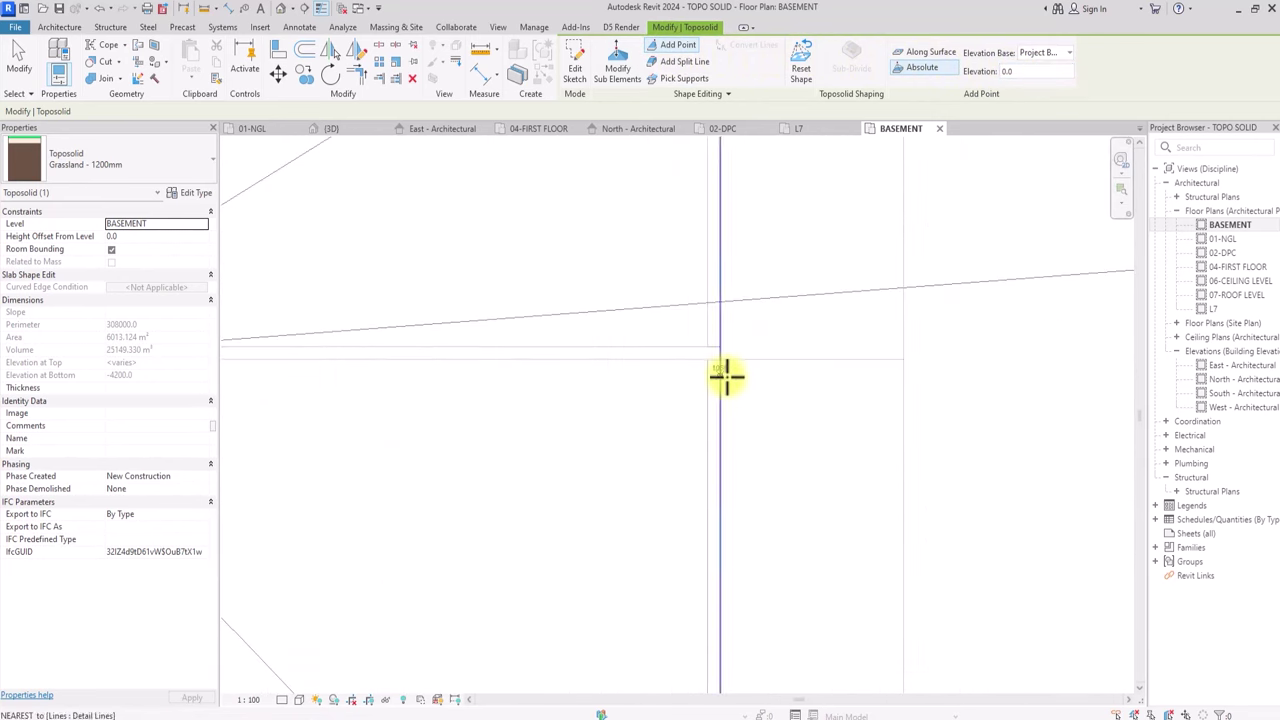
{"action": "left_click", "coordinate": [711, 349]}
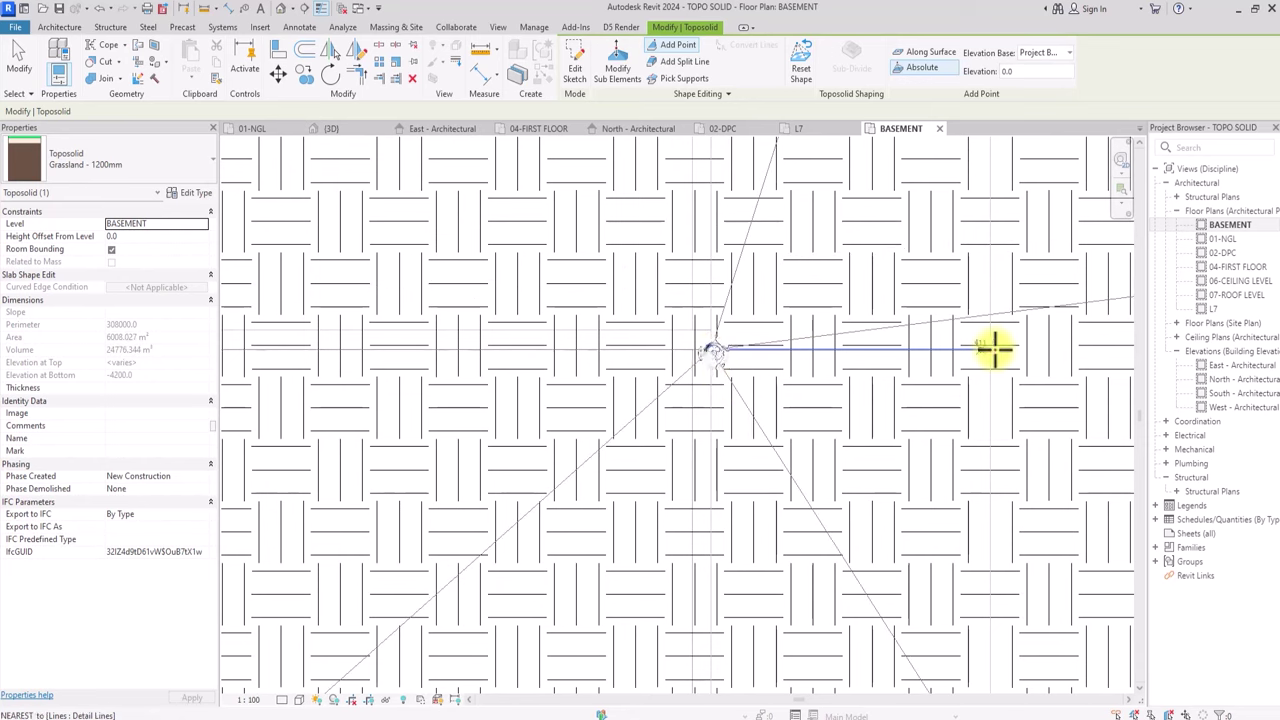
{"action": "left_click", "coordinate": [993, 349]}
Add three toposolid points at elevation 0 along the outline's south line, at both corners and the driveway edge, and end shape editing.
{"action": "scroll", "coordinate": [995, 350], "scroll_direction": "down", "scroll_amount": 5}
{"action": "middle_click_drag", "start_coordinate": [1021, 499], "coordinate": [1015, 362]}
{"action": "scroll", "coordinate": [575, 555], "scroll_direction": "up", "scroll_amount": 4}
{"action": "left_click", "coordinate": [482, 512]}
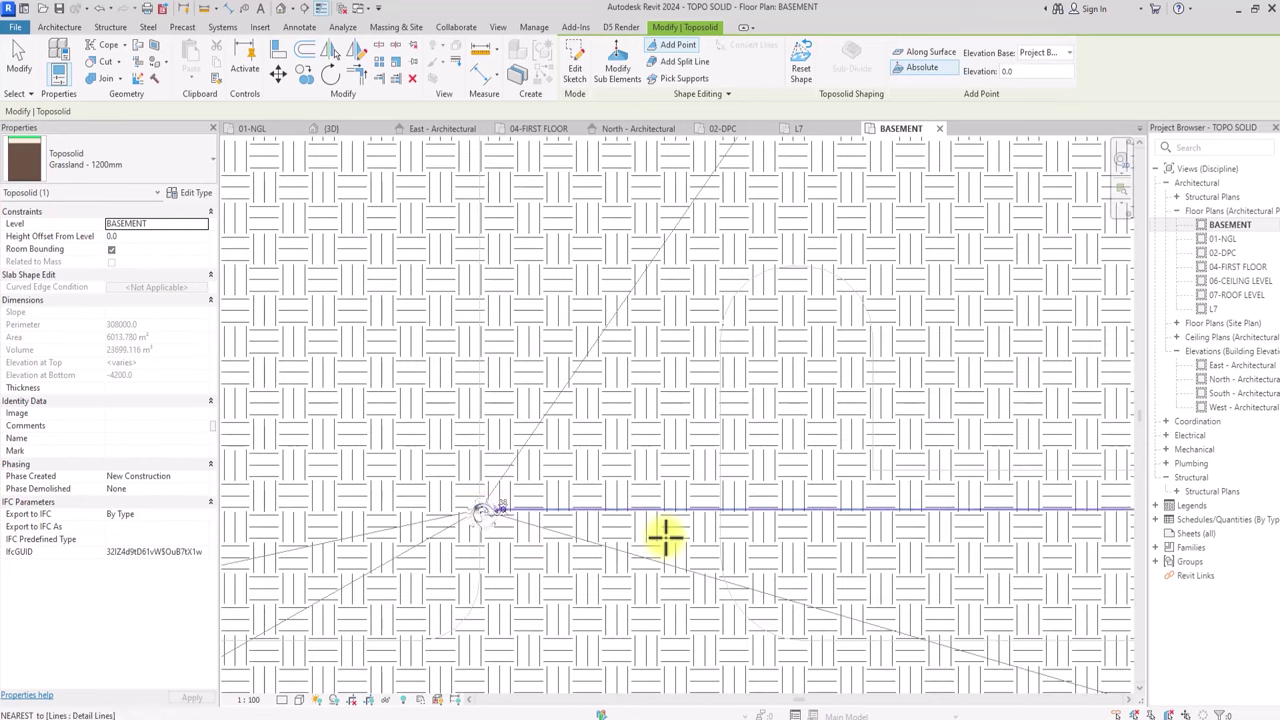
{"action": "scroll", "coordinate": [549, 500], "scroll_direction": "up", "scroll_amount": 3}
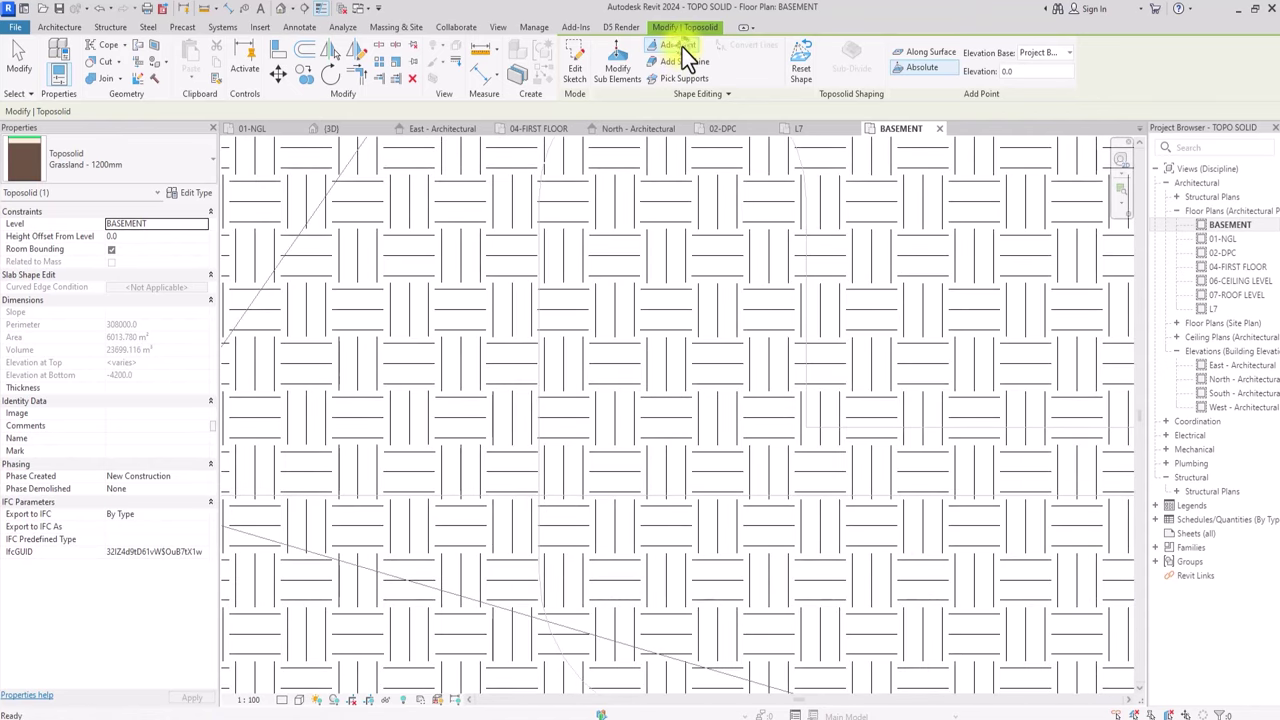
{"action": "left_click", "coordinate": [923, 68]}
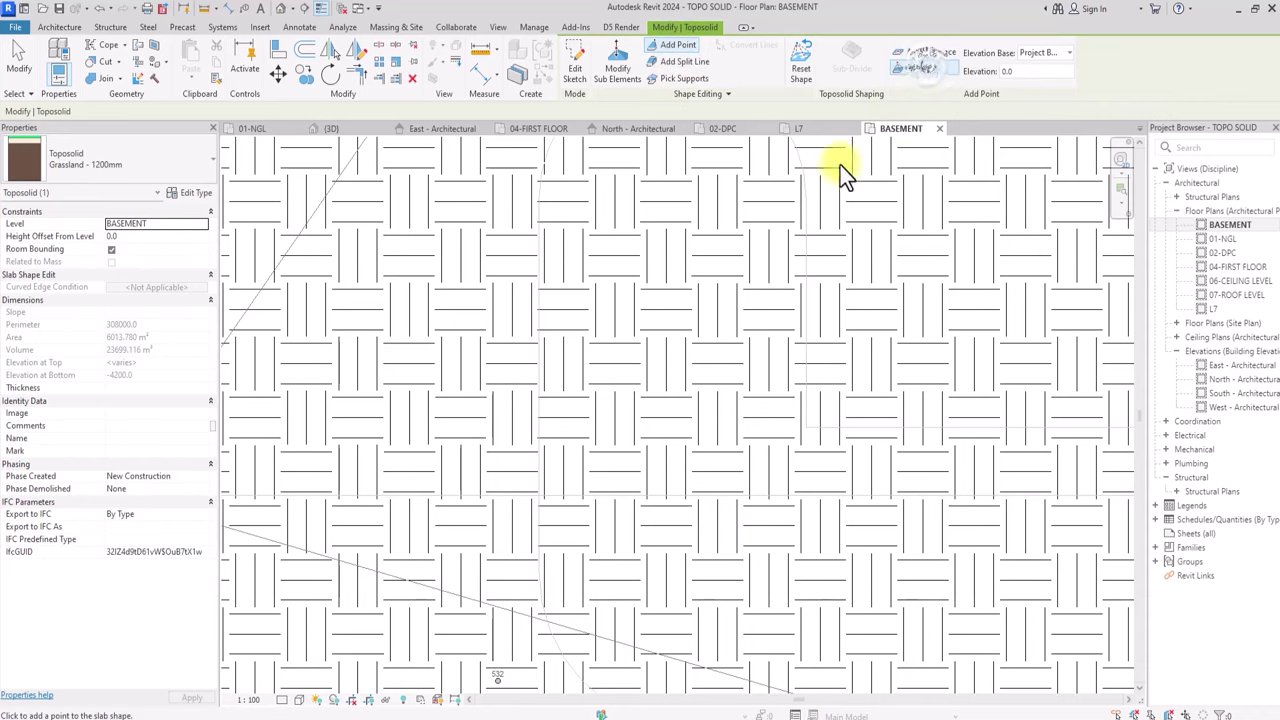
{"action": "left_click", "coordinate": [538, 497]}
{"action": "middle_click_drag", "start_coordinate": [809, 501], "coordinate": [558, 496]}
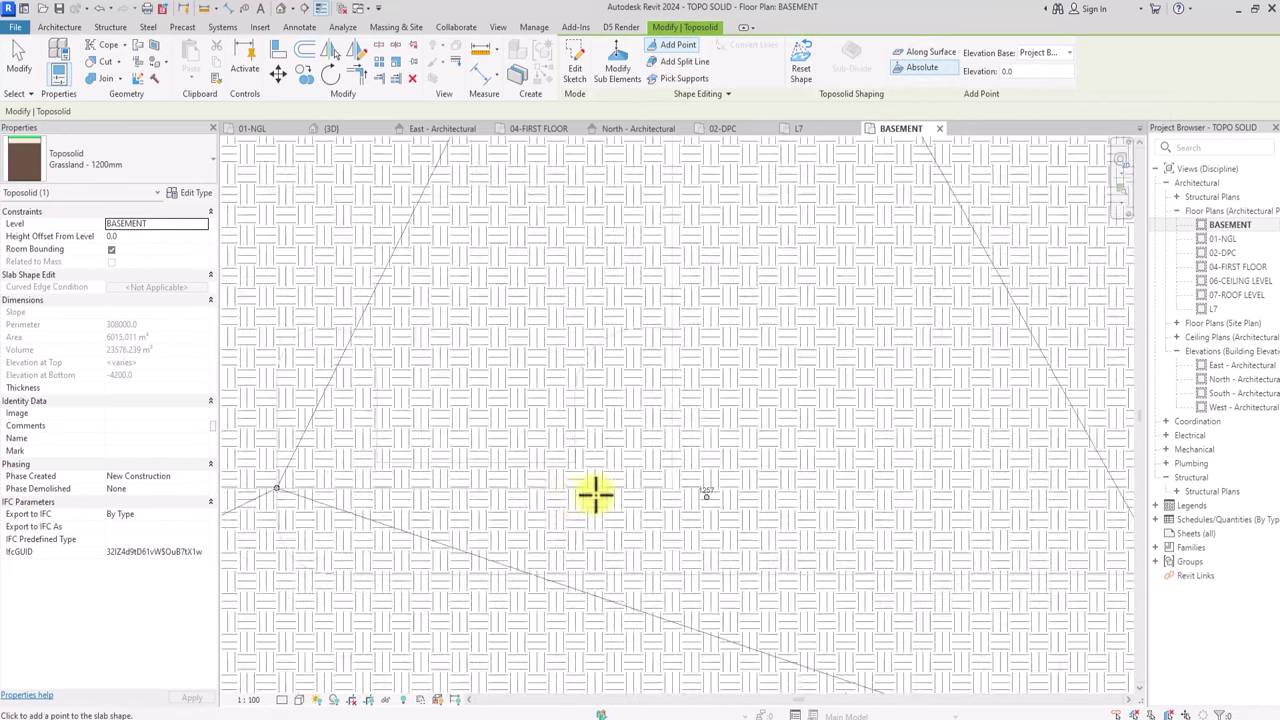
{"action": "scroll", "coordinate": [703, 491], "scroll_direction": "up", "scroll_amount": 2}
{"action": "left_click", "coordinate": [646, 488]}
{"action": "scroll", "coordinate": [646, 488], "scroll_direction": "down", "scroll_amount": 3}
{"action": "middle_click_drag", "start_coordinate": [611, 253], "coordinate": [668, 513]}
{"action": "scroll", "coordinate": [640, 491], "scroll_direction": "down", "scroll_amount": 2}
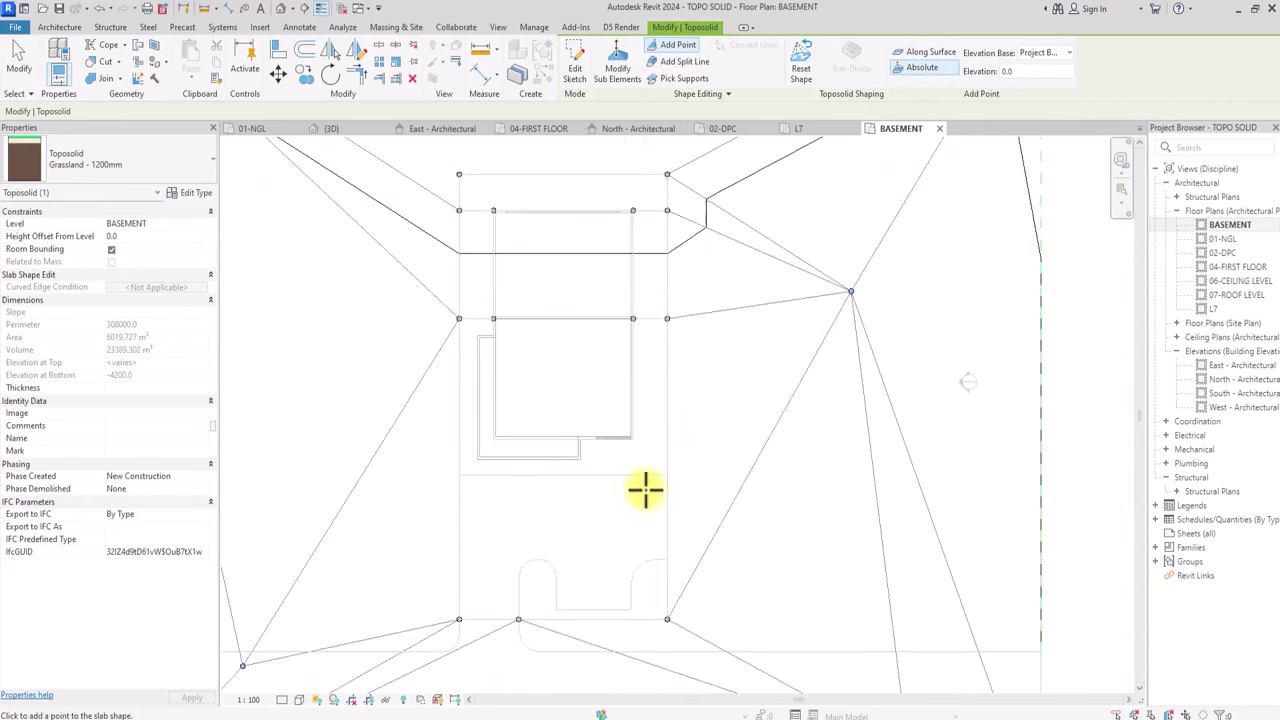
{"action": "middle_click_drag", "start_coordinate": [443, 464], "coordinate": [550, 350]}
{"action": "scroll", "coordinate": [549, 352], "scroll_direction": "down", "scroll_amount": 2}
{"action": "scroll", "coordinate": [645, 489], "scroll_direction": "up", "scroll_amount": 4}
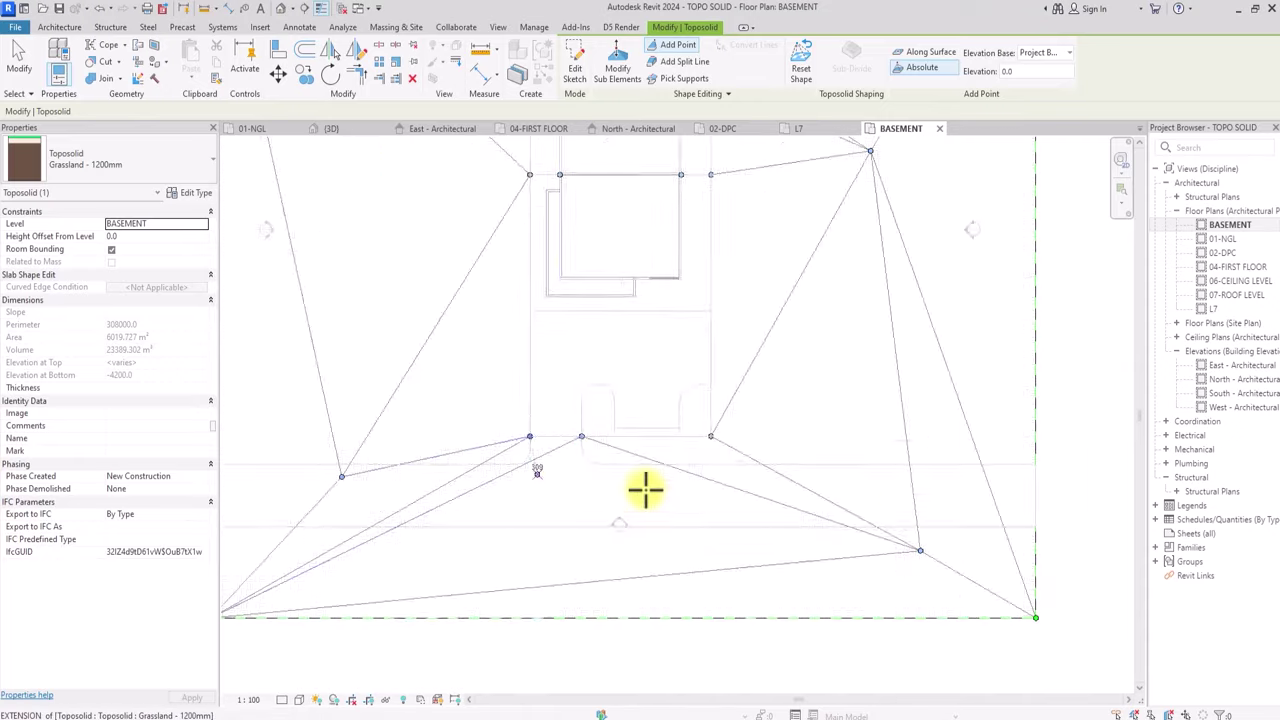
{"action": "mouse_move", "coordinate": [646, 489]}
{"action": "middle_mouse_down"}
{"action": "mouse_move", "coordinate": [636, 498]}
{"action": "mouse_move", "coordinate": [795, 498]}
{"action": "middle_mouse_up"}
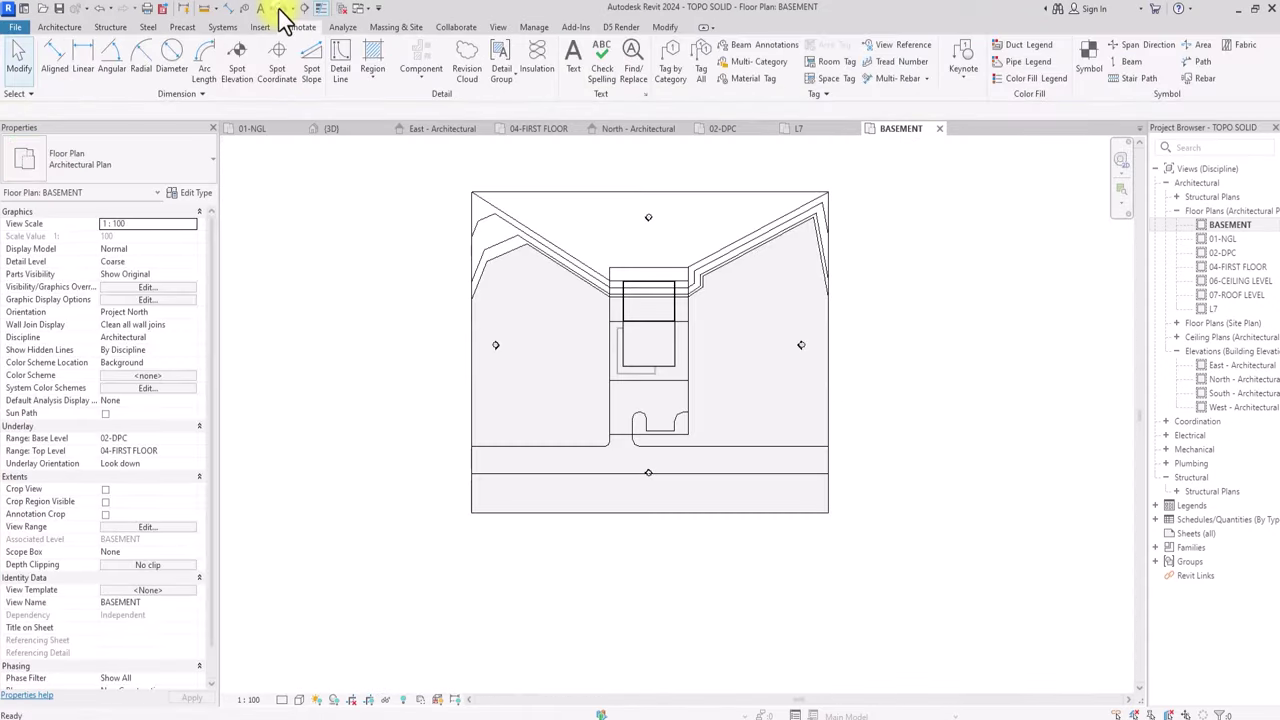
Examine in the 3D view how the reshaped toposolid slopes around the building's walls and storefront.
{"action": "left_click", "coordinate": [281, 9]}
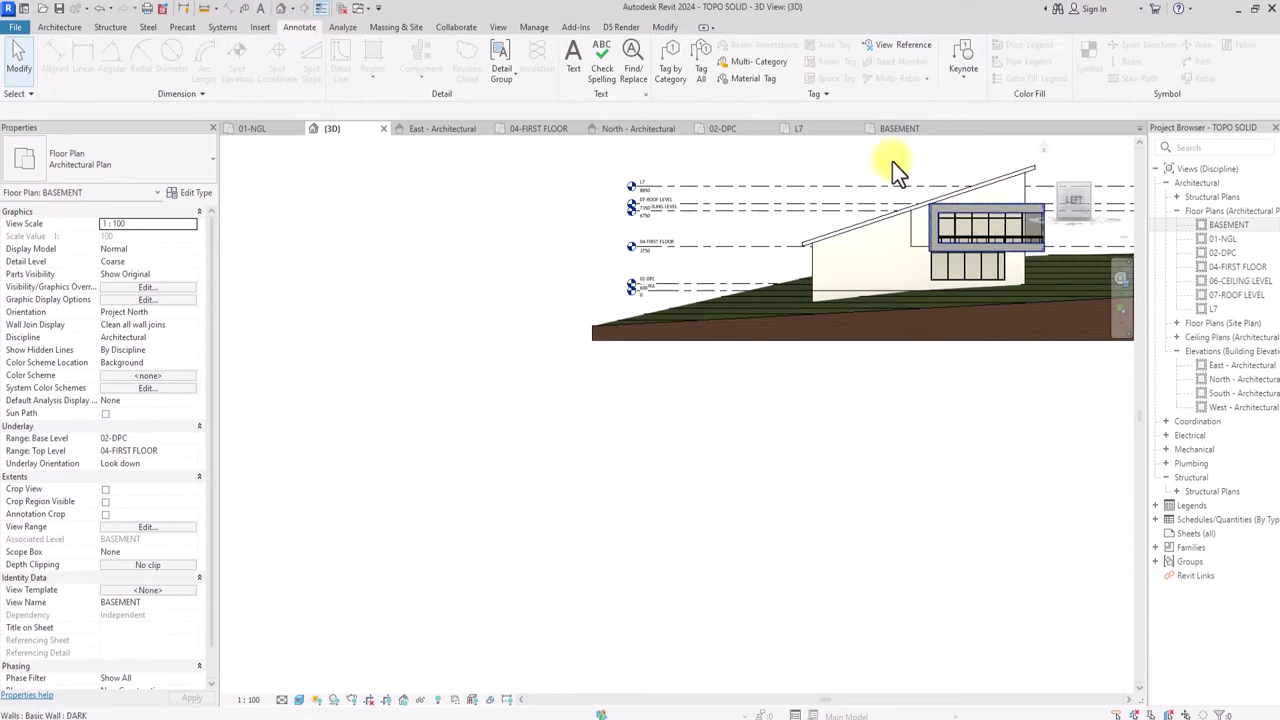
{"action": "scroll", "coordinate": [921, 251], "scroll_direction": "up", "scroll_amount": 3}
{"action": "middle_click_drag", "start_coordinate": [921, 251], "coordinate": [624, 296], "text": "shift"}
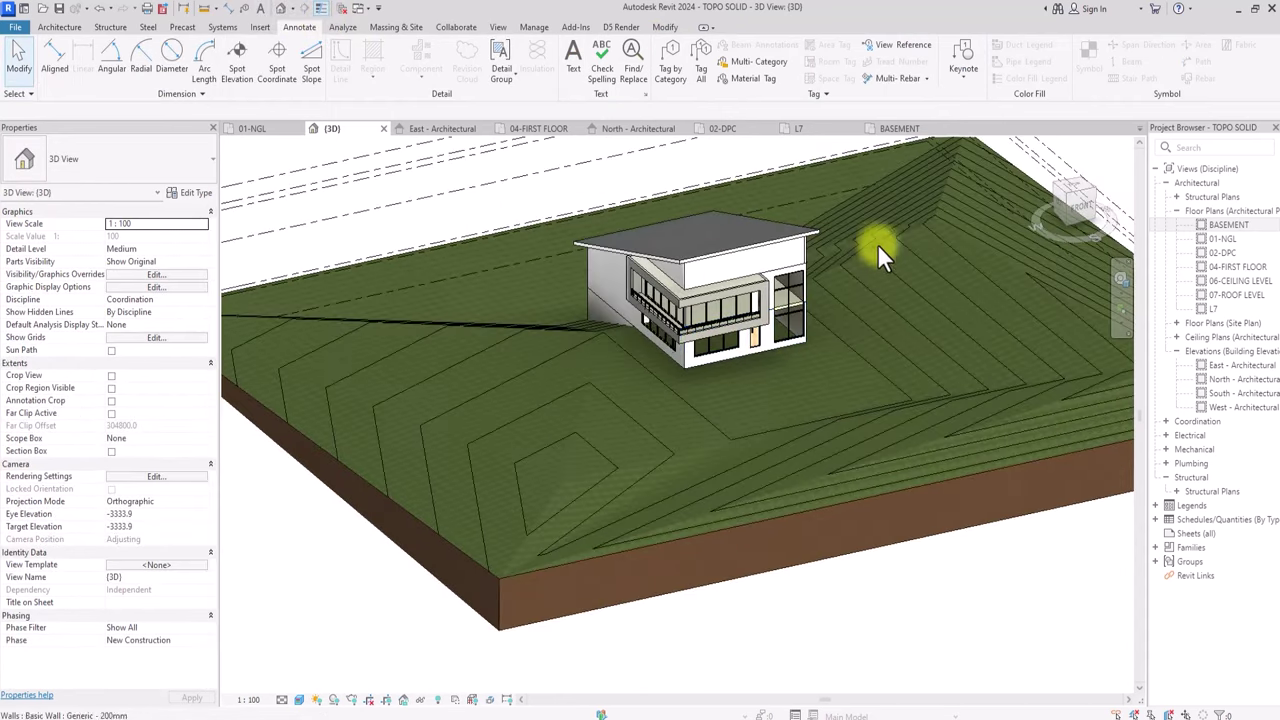
{"action": "left_click_drag", "start_coordinate": [1069, 201], "coordinate": [396, 205]}
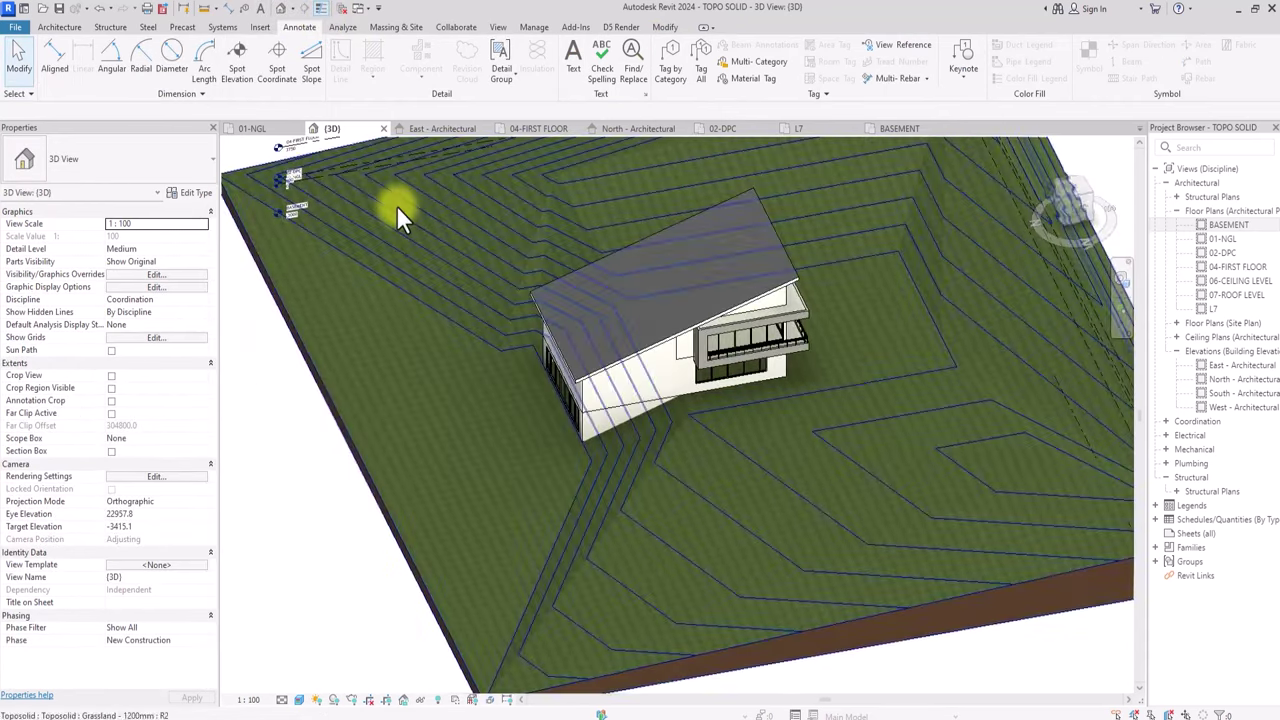
{"action": "scroll", "coordinate": [396, 205], "scroll_direction": "up", "scroll_amount": 3}
{"action": "scroll", "coordinate": [396, 205], "scroll_direction": "down", "scroll_amount": 5}
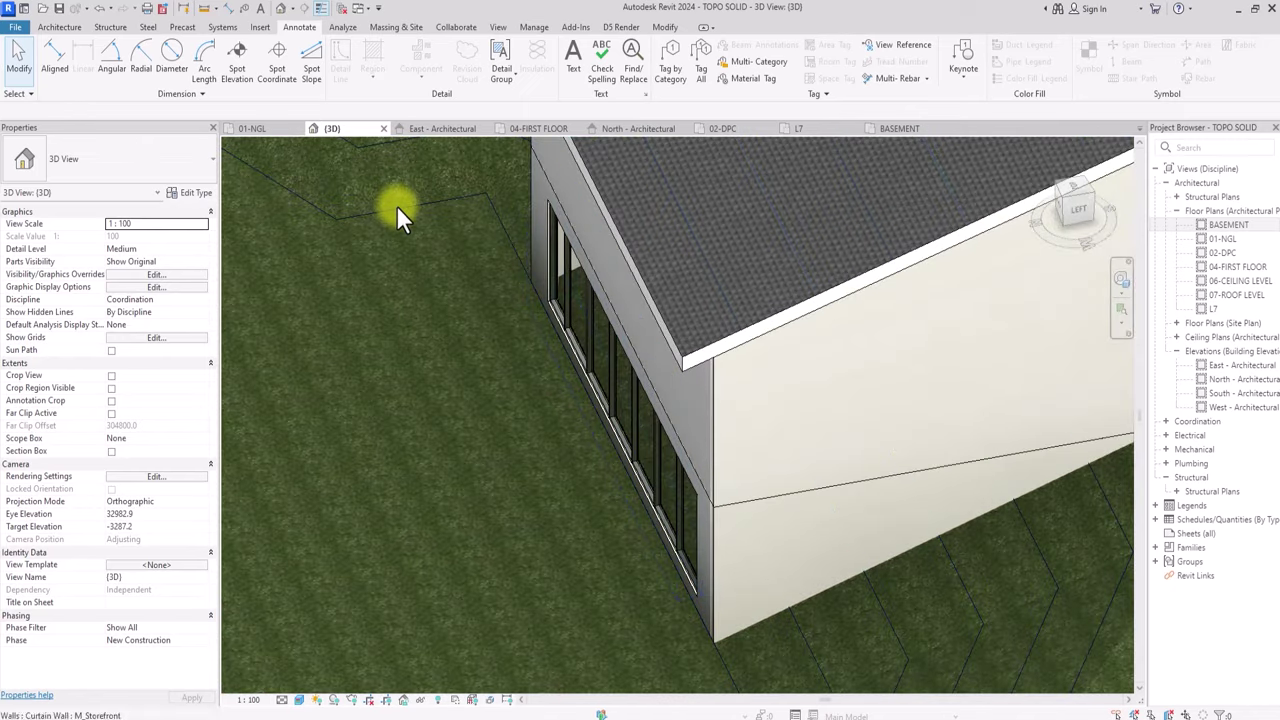
{"action": "scroll", "coordinate": [396, 205], "scroll_direction": "down", "scroll_amount": 3}
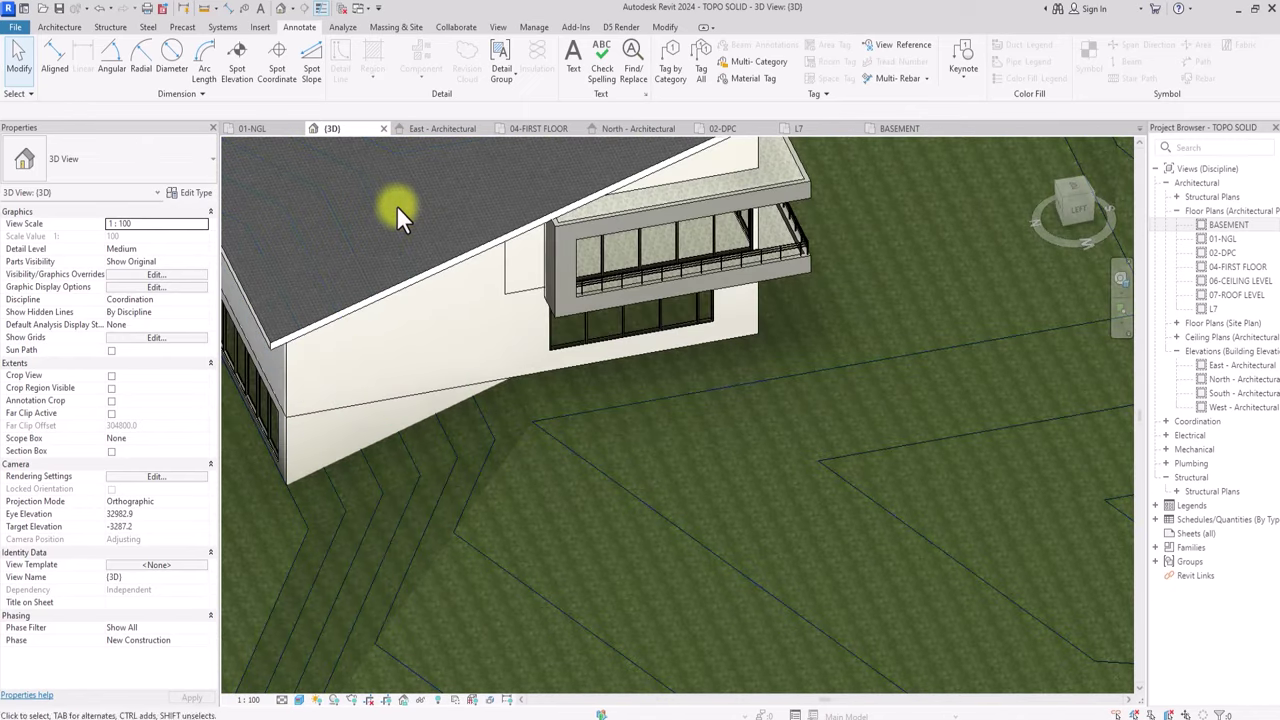
{"action": "scroll", "coordinate": [396, 205], "scroll_direction": "down", "scroll_amount": 3}
{"action": "scroll", "coordinate": [396, 205], "scroll_direction": "down", "scroll_amount": 5}
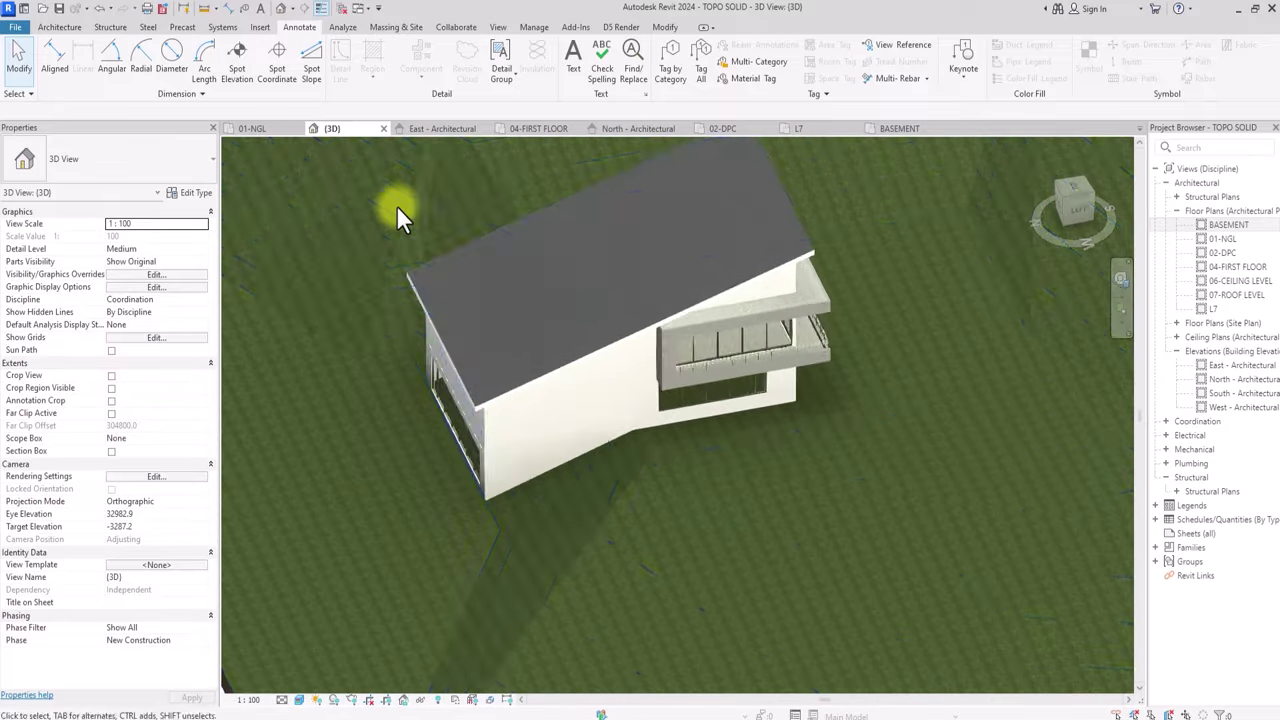
{"action": "scroll", "coordinate": [397, 207], "scroll_direction": "down", "scroll_amount": 3}
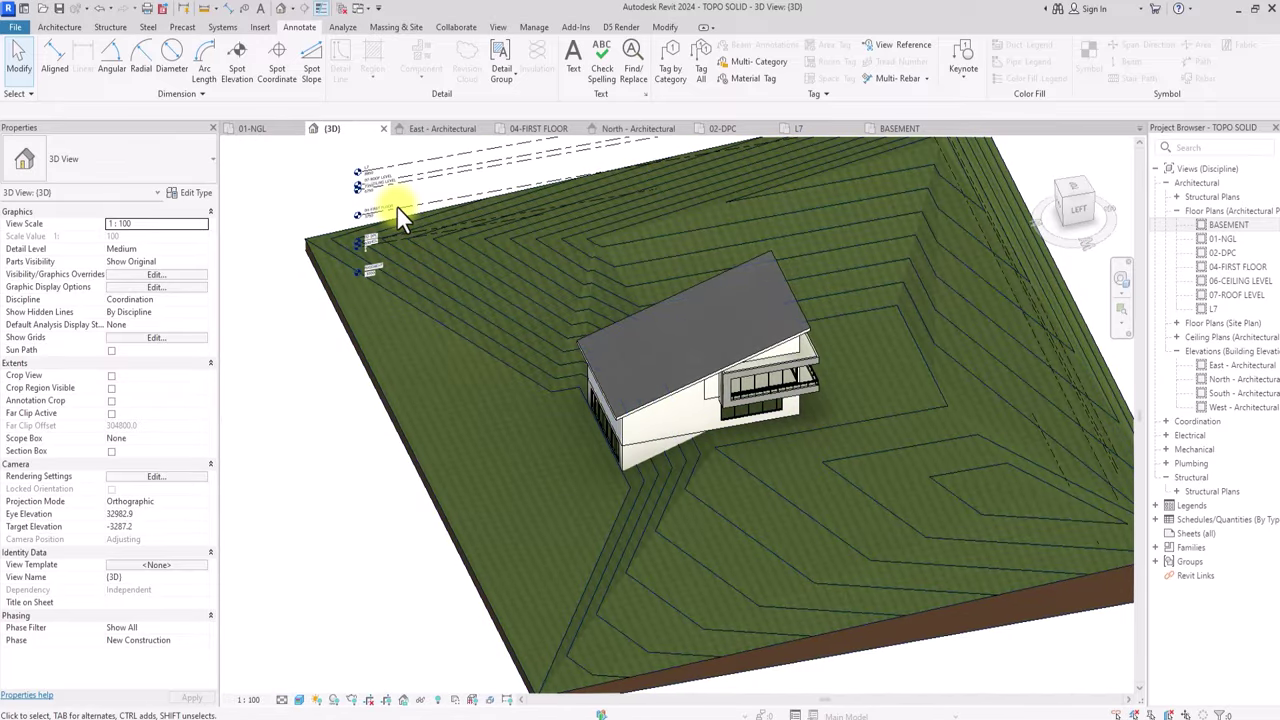
In the BASEMENT plan, start a toposolid sub-division and draw its boundary along the outline's north and east edges down to the driveway curve.
{"action": "double_click", "coordinate": [1238, 224]}
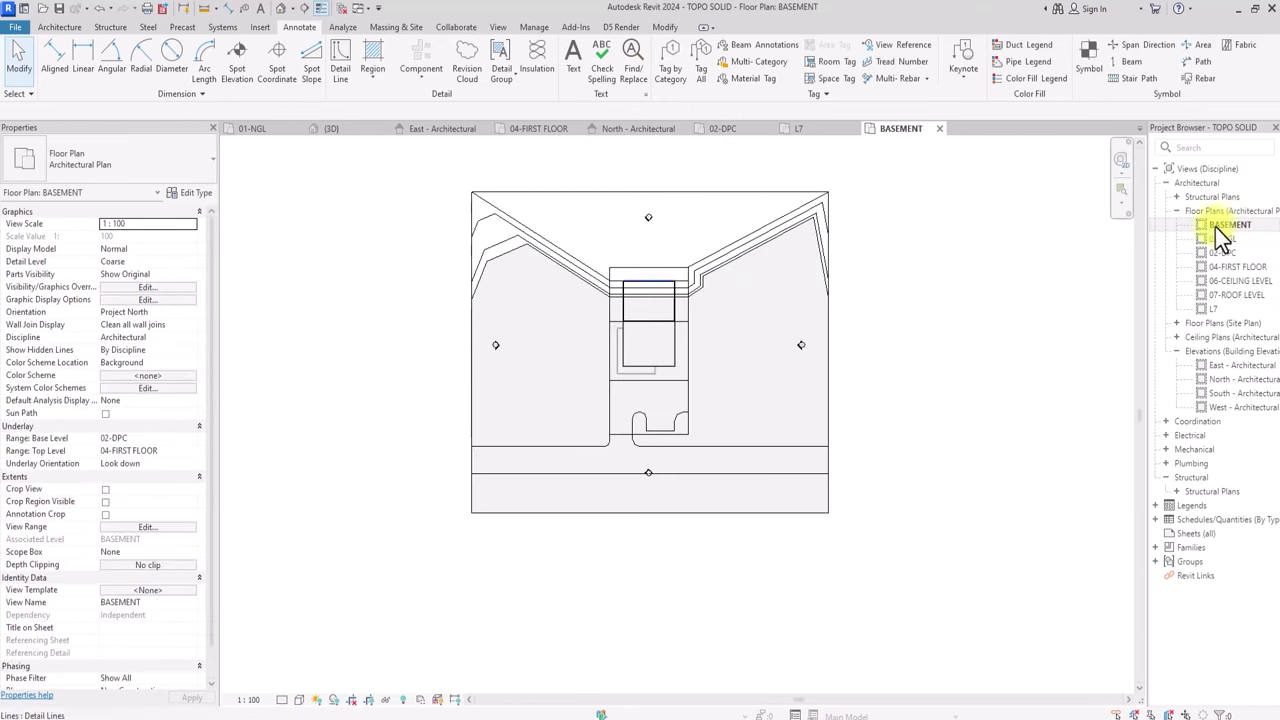
{"action": "left_click", "coordinate": [653, 273]}
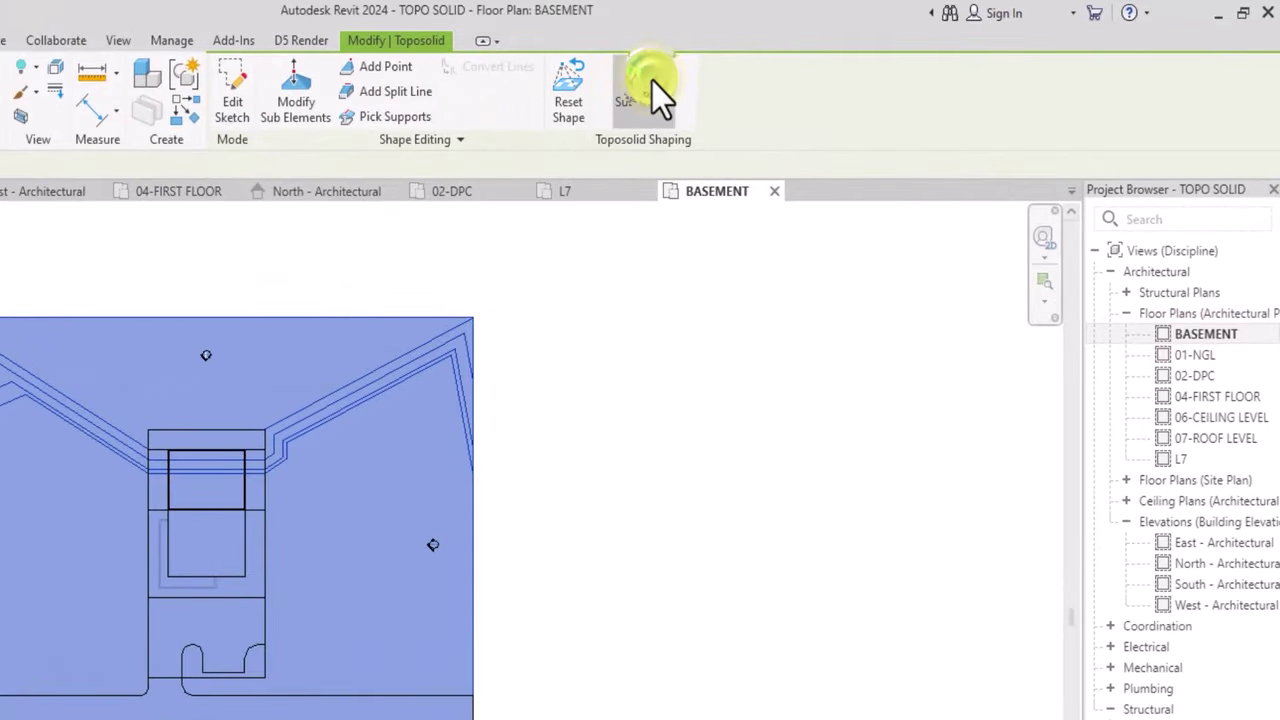
{"action": "left_click", "coordinate": [650, 86]}
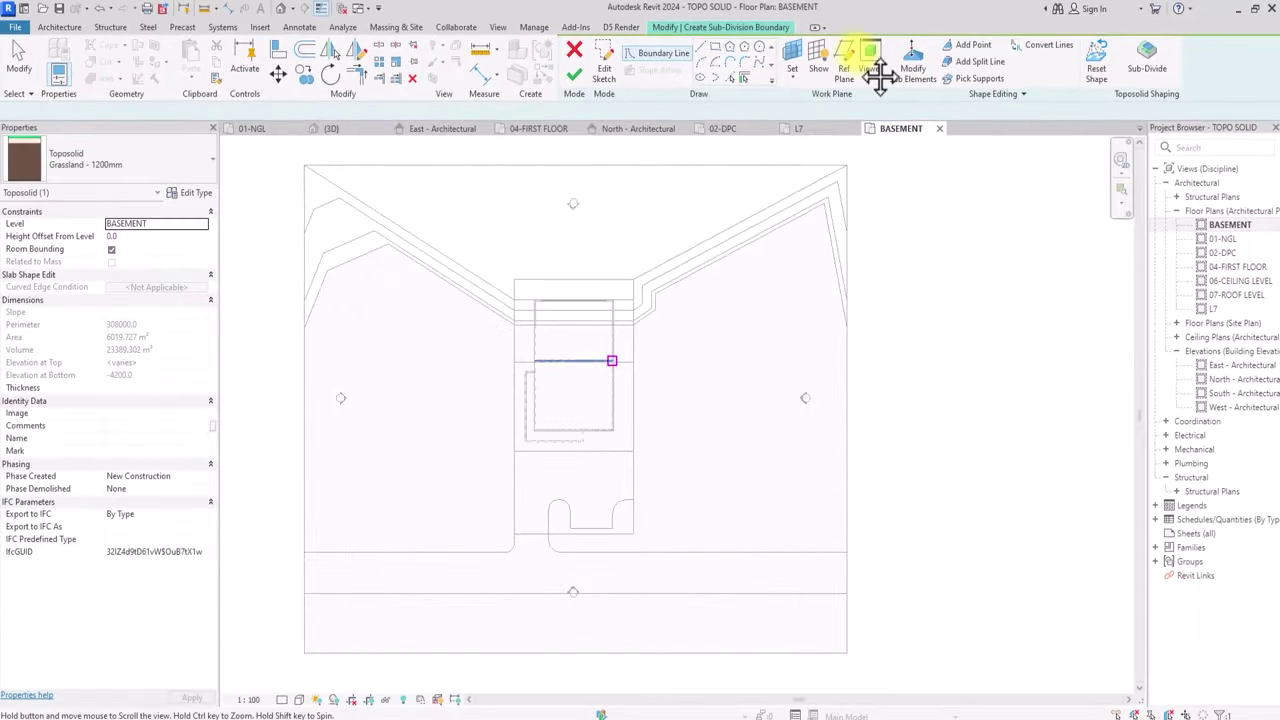
{"action": "scroll", "coordinate": [531, 579], "scroll_direction": "up", "scroll_amount": 3}
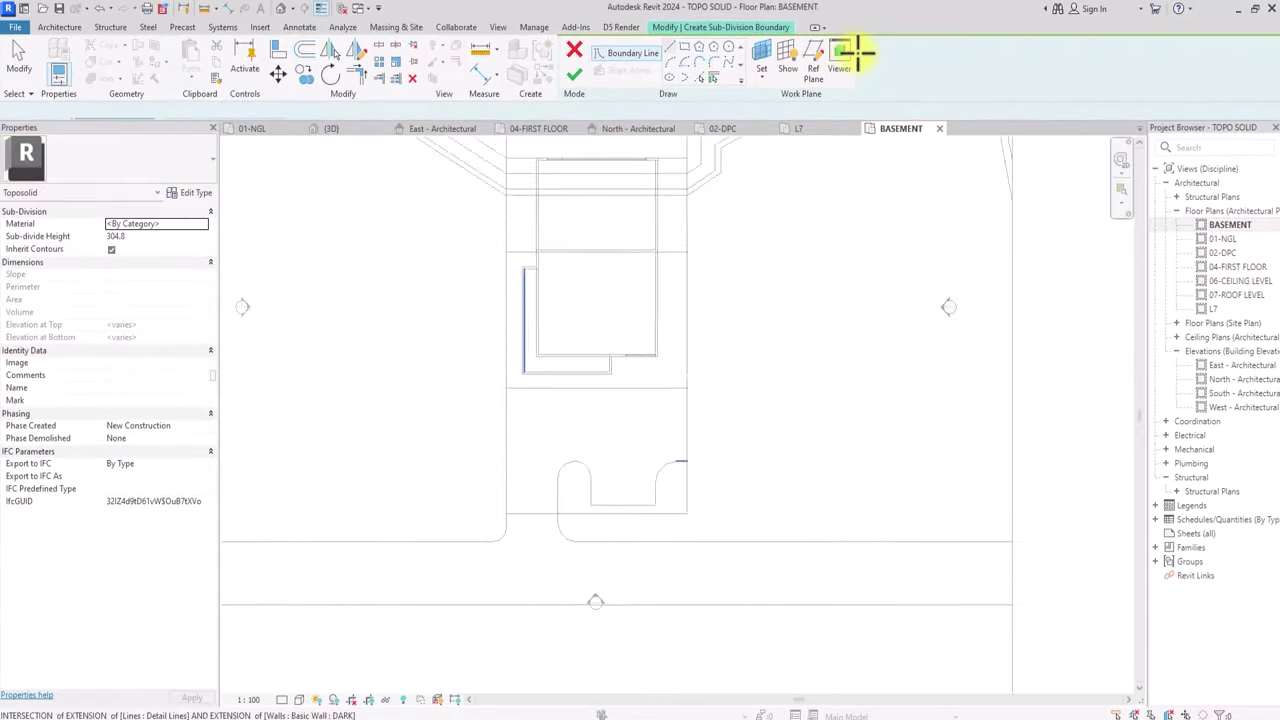
{"action": "scroll", "coordinate": [536, 504], "scroll_direction": "down", "scroll_amount": 2}
{"action": "scroll", "coordinate": [516, 236], "scroll_direction": "up", "scroll_amount": 4}
{"action": "left_click", "coordinate": [505, 229]}
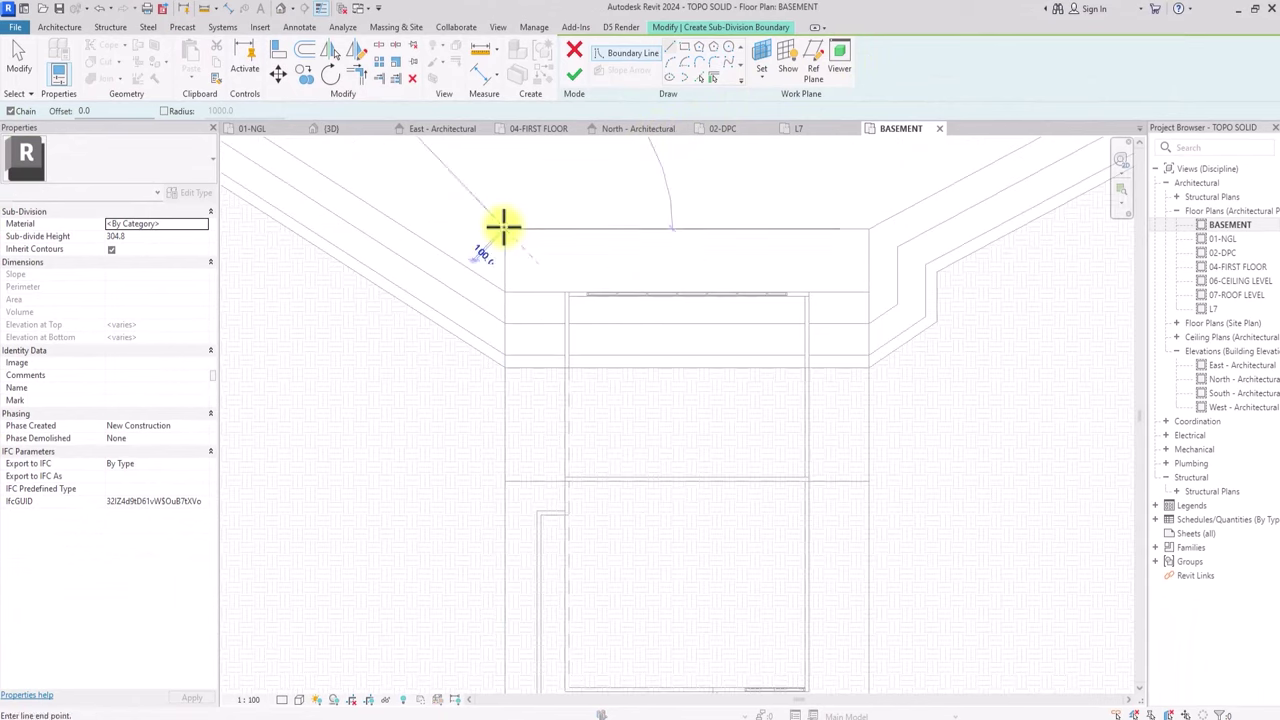
{"action": "left_click", "coordinate": [869, 229]}
{"action": "mouse_move", "coordinate": [899, 416]}
{"action": "middle_mouse_down"}
{"action": "mouse_move", "coordinate": [876, 247]}
{"action": "mouse_move", "coordinate": [897, 266]}
{"action": "middle_mouse_up"}
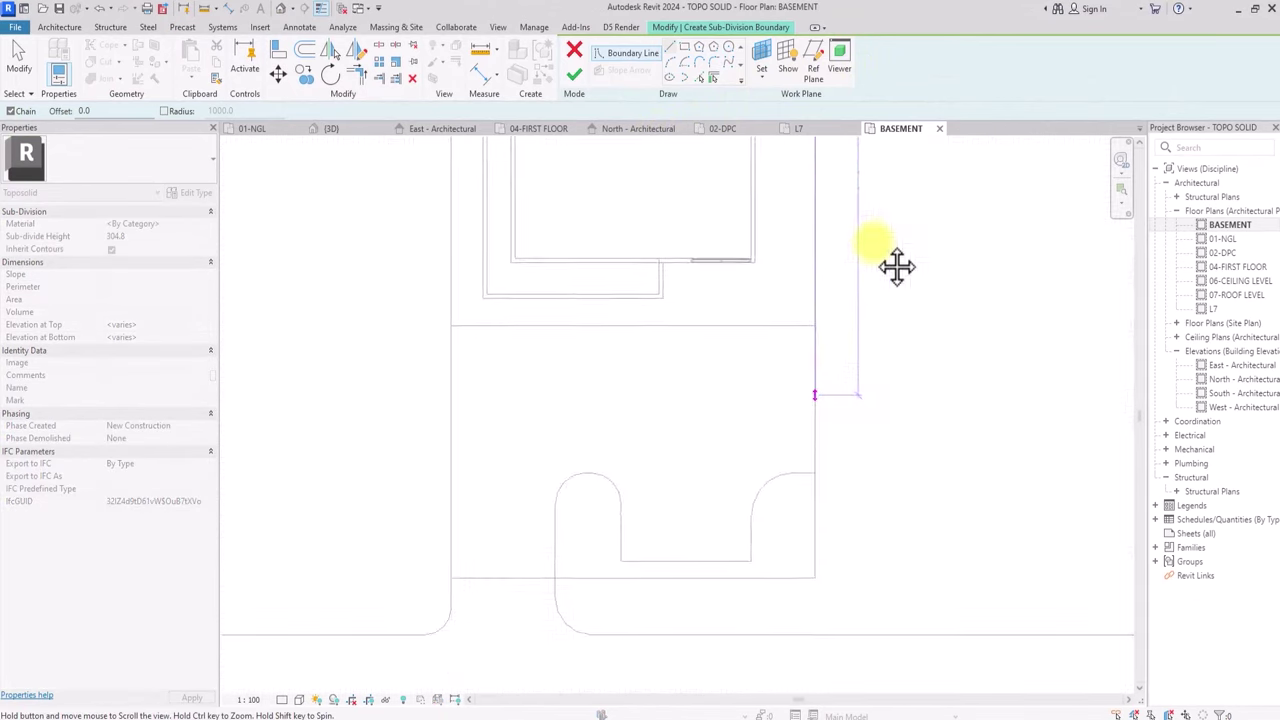
{"action": "scroll", "coordinate": [863, 283], "scroll_direction": "up", "scroll_amount": 1}
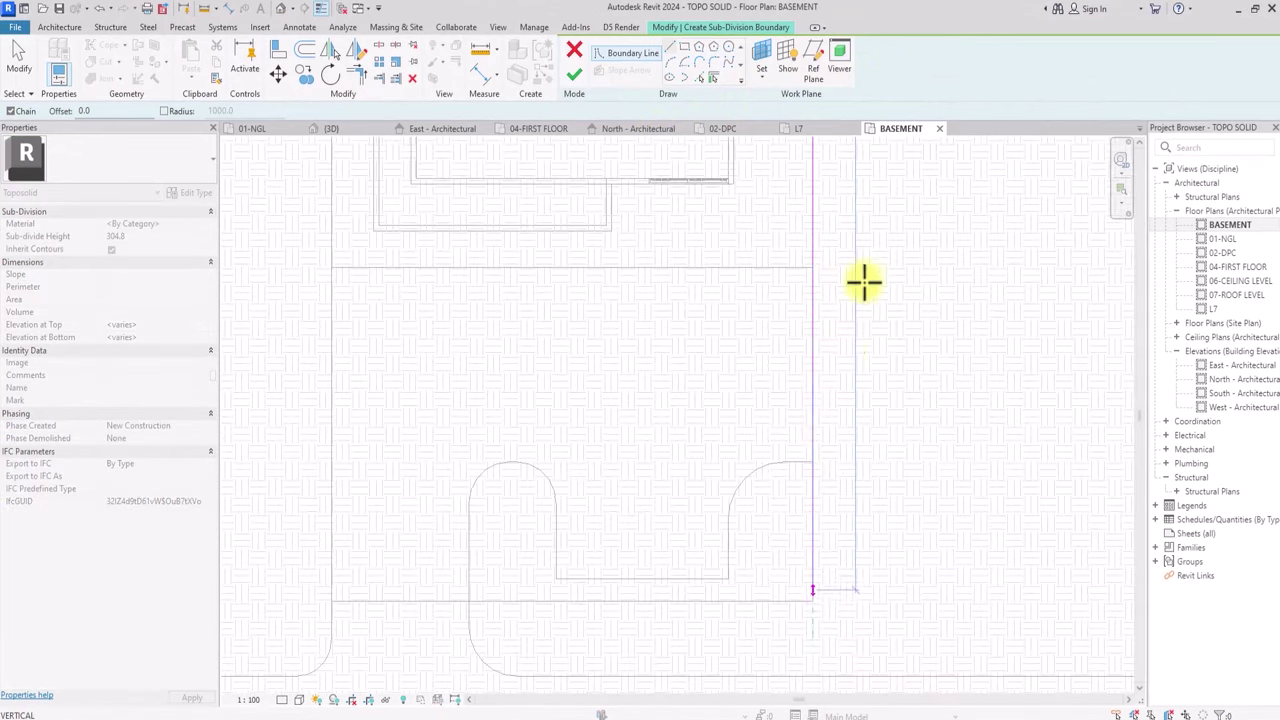
{"action": "left_click", "coordinate": [816, 462]}
Add the outline's west edge to the sub-division boundary by picking its existing detail lines.
{"action": "scroll", "coordinate": [808, 420], "scroll_direction": "down", "scroll_amount": 2}
{"action": "left_click", "coordinate": [699, 77]}
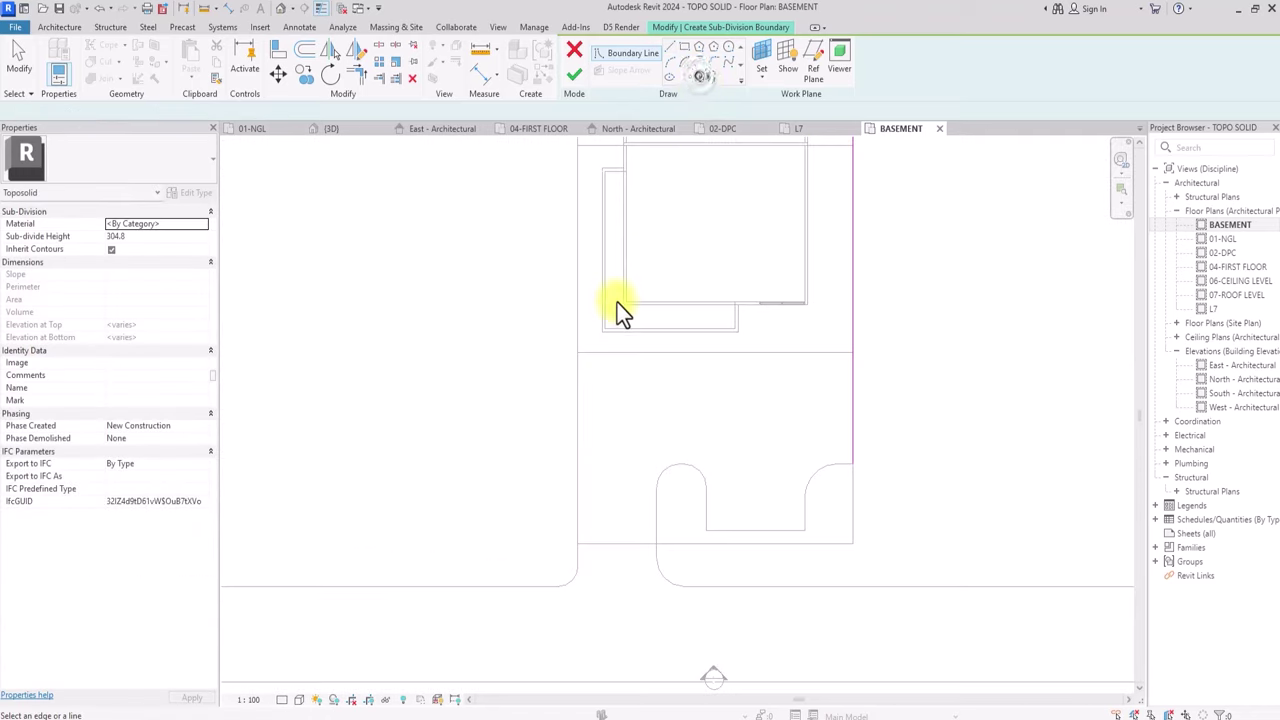
{"action": "left_click", "coordinate": [575, 423]}
{"action": "left_click", "coordinate": [578, 289]}
{"action": "middle_click_drag", "start_coordinate": [591, 150], "coordinate": [578, 289]}
{"action": "scroll", "coordinate": [576, 292], "scroll_direction": "down", "scroll_amount": 2}
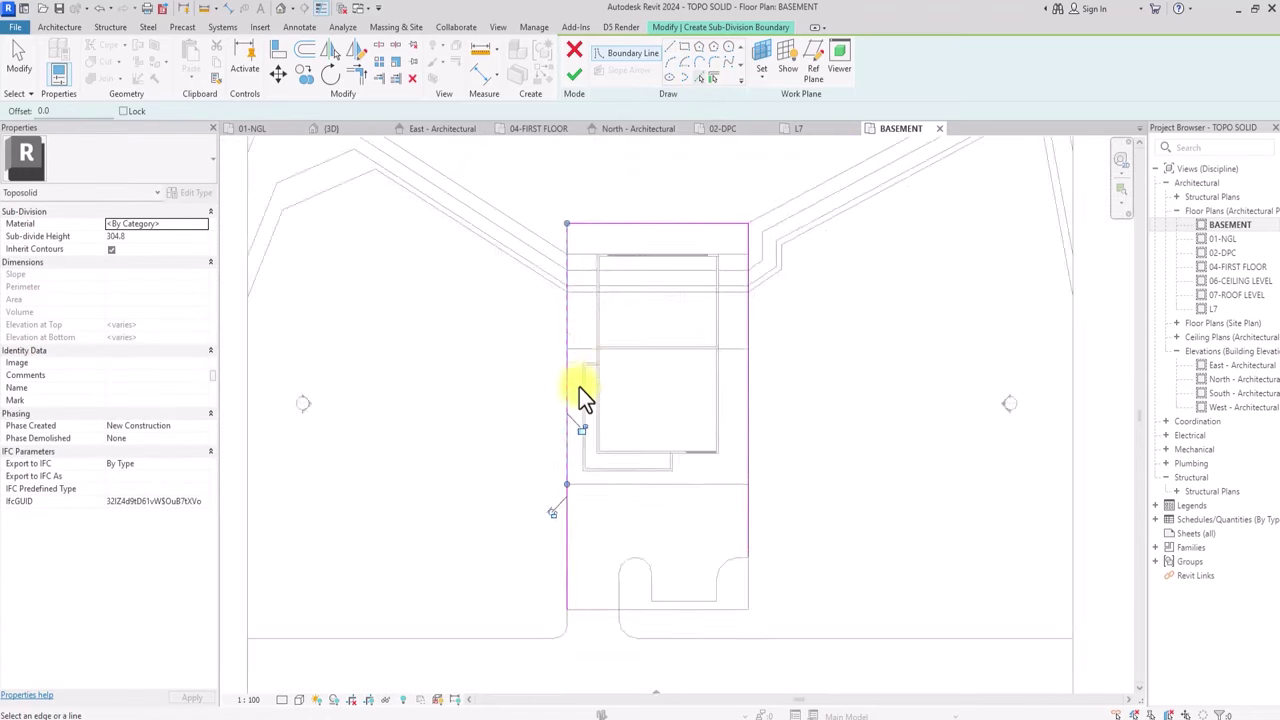
Pick the outline's south line and the driveway's straight and curved detail lines, up to the east edge, into the sub-division boundary.
{"action": "scroll", "coordinate": [578, 583], "scroll_direction": "up", "scroll_amount": 3}
{"action": "left_click", "coordinate": [651, 595]}
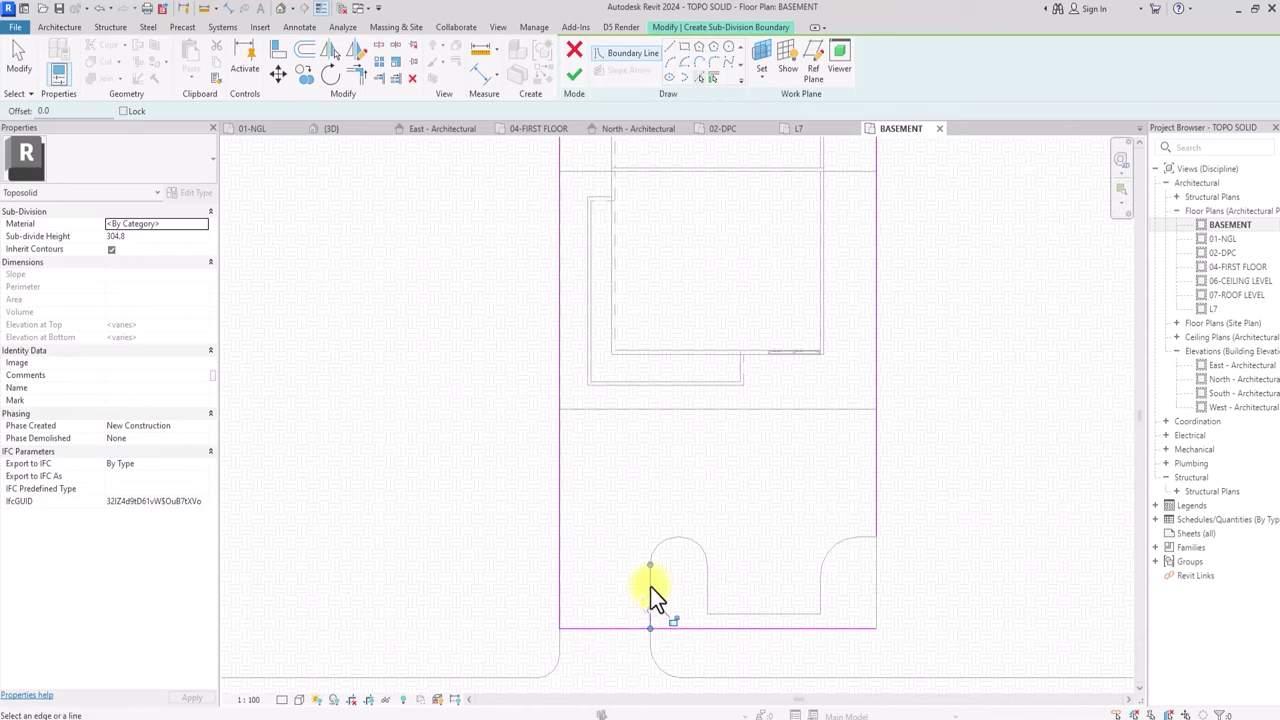
{"action": "scroll", "coordinate": [651, 594], "scroll_direction": "up", "scroll_amount": 2}
{"action": "left_click", "coordinate": [708, 537]}
{"action": "scroll", "coordinate": [708, 538], "scroll_direction": "up", "scroll_amount": 4}
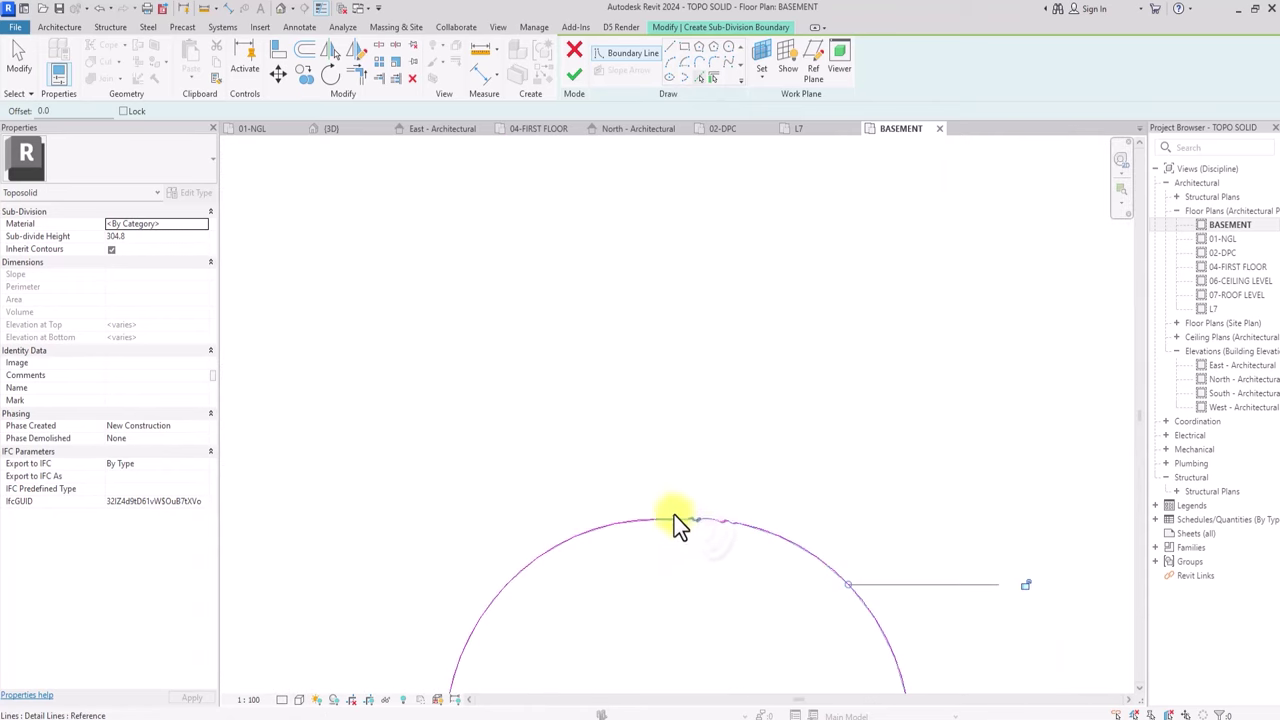
{"action": "scroll", "coordinate": [674, 515], "scroll_direction": "down", "scroll_amount": 5}
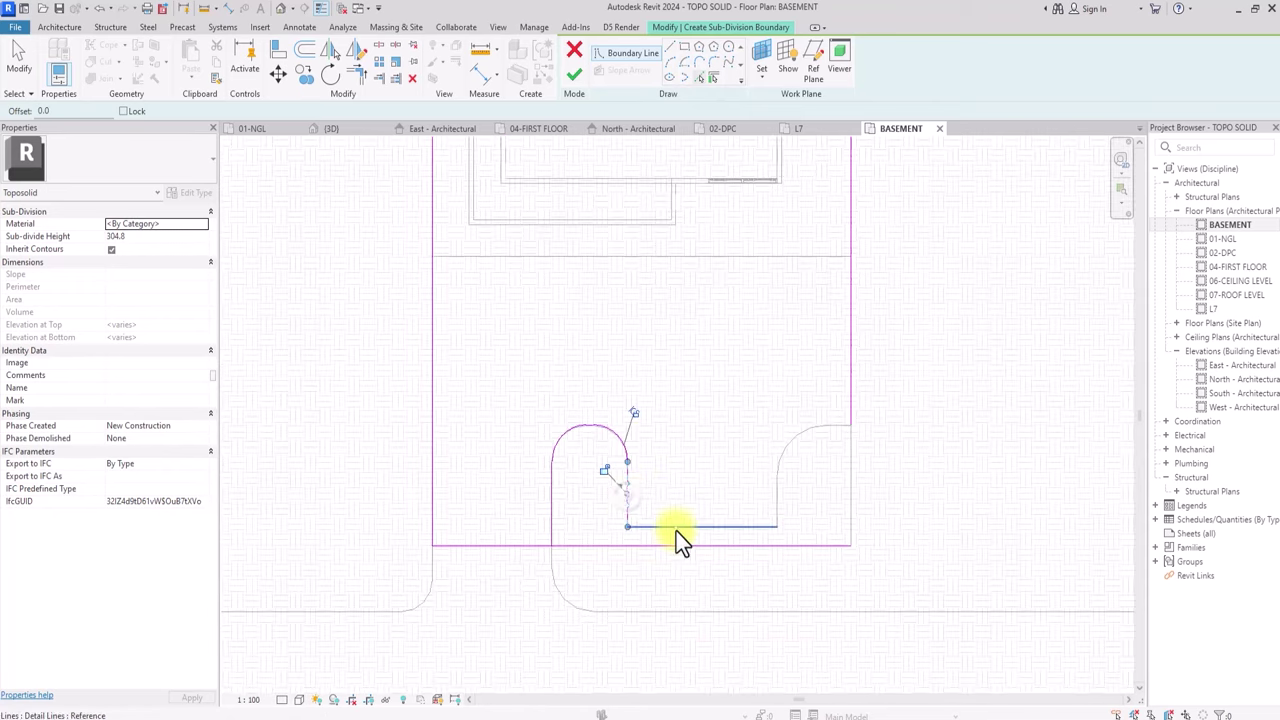
{"action": "scroll", "coordinate": [800, 450], "scroll_direction": "up", "scroll_amount": 3}
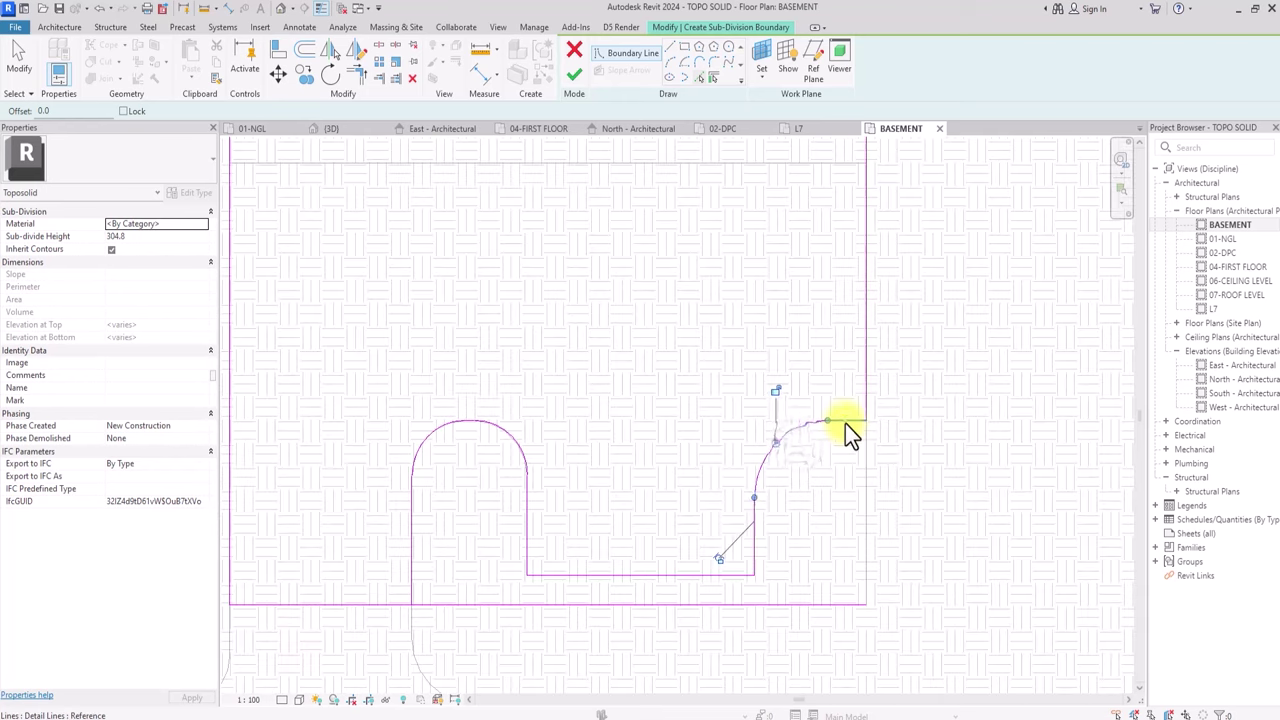
{"action": "left_click", "coordinate": [845, 423]}
{"action": "scroll", "coordinate": [791, 385], "scroll_direction": "down", "scroll_amount": 5}
Trim the sub-division boundary into one closed loop along the driveway curves and finish the sub-division.
{"action": "left_click", "coordinate": [365, 78]}
{"action": "scroll", "coordinate": [590, 400], "scroll_direction": "up", "scroll_amount": 2}
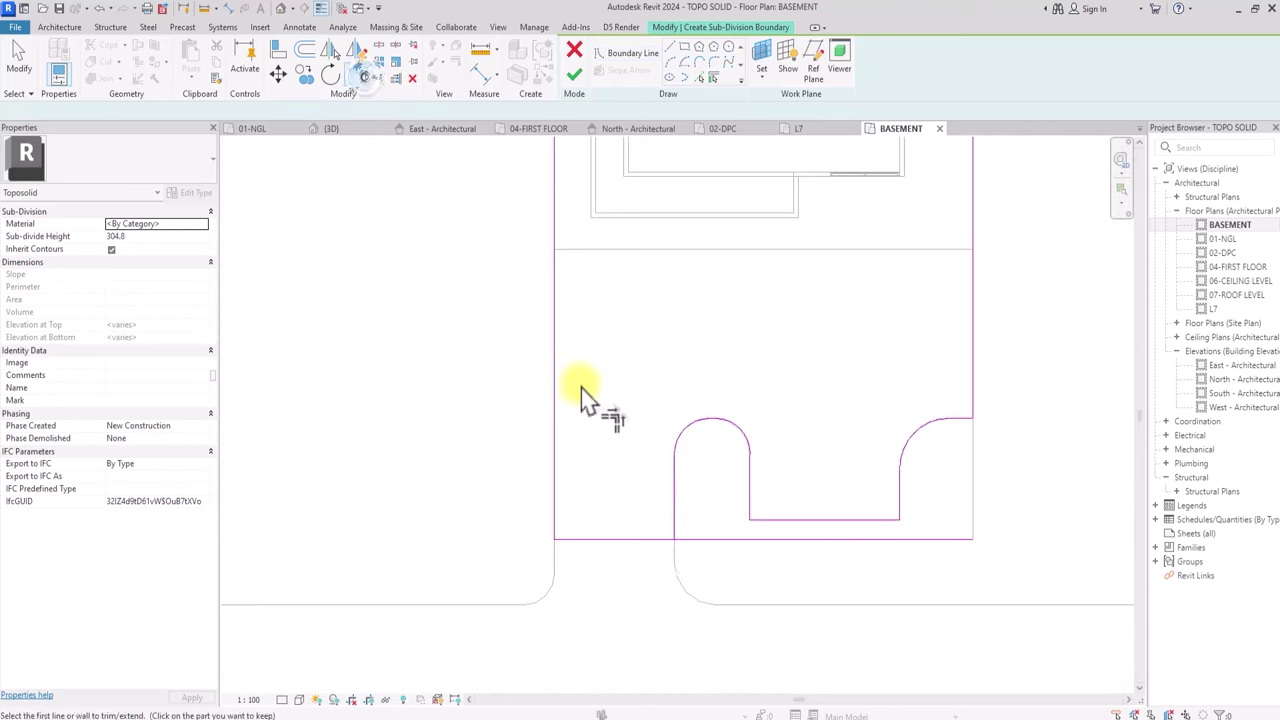
{"action": "scroll", "coordinate": [645, 545], "scroll_direction": "down", "scroll_amount": 2}
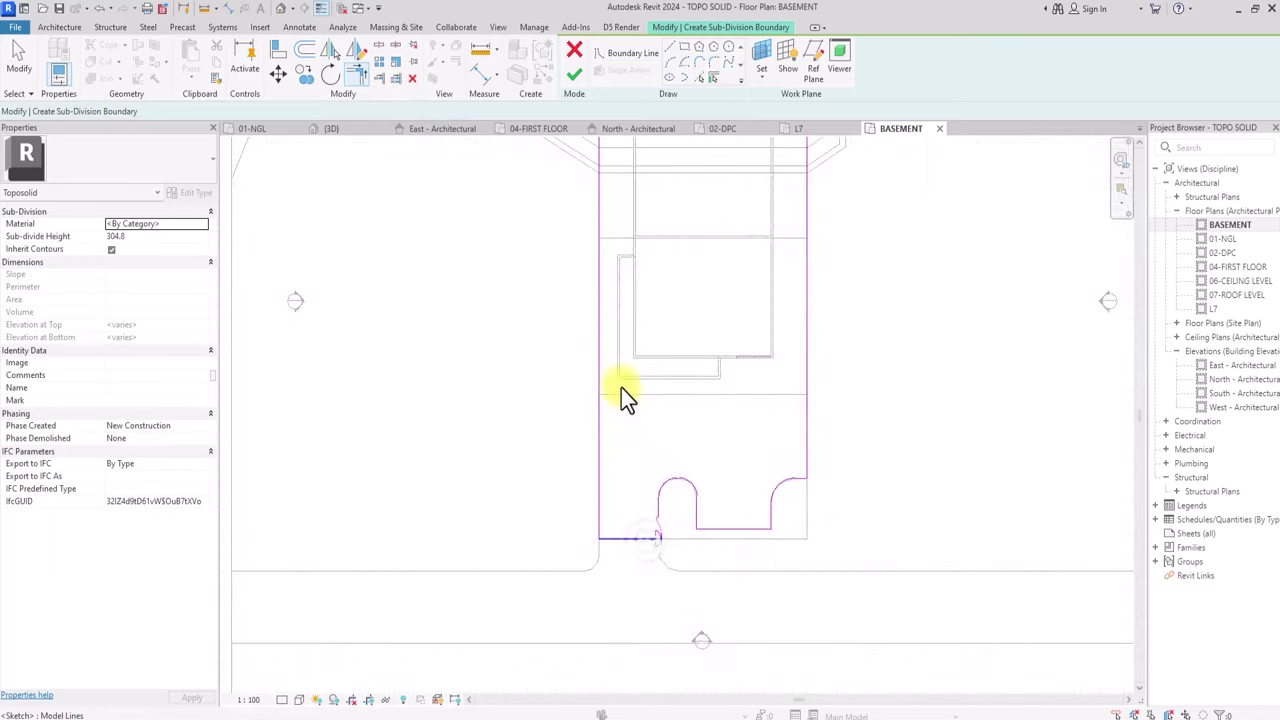
{"action": "left_click", "coordinate": [575, 72]}
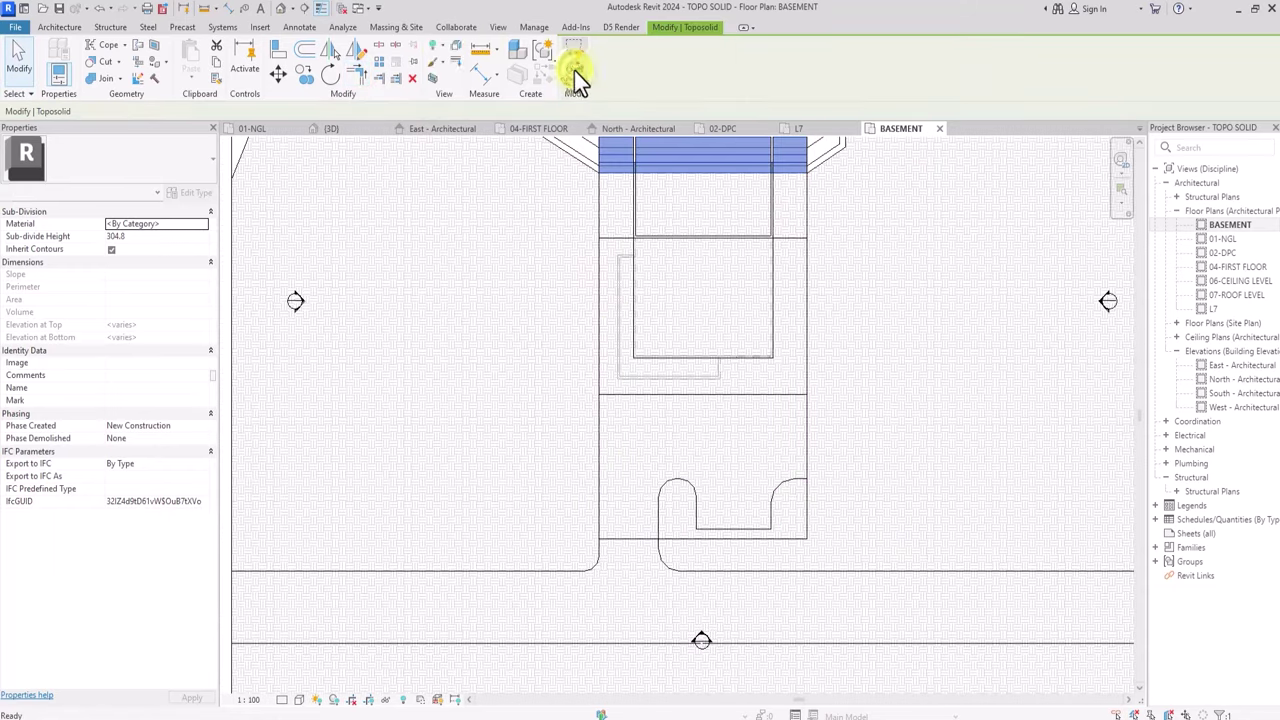
Select the new sub-division in the 3D view and set its sub-divide height to 1.0.
{"action": "left_click", "coordinate": [283, 14]}
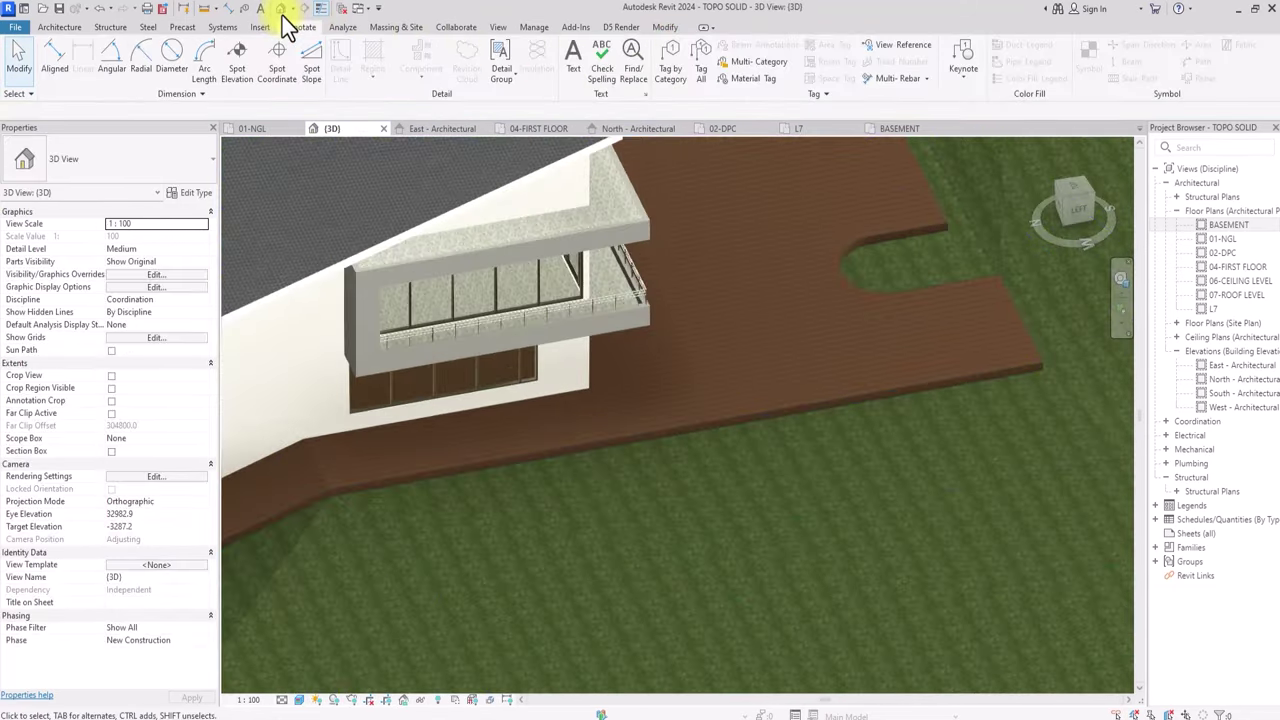
{"action": "scroll", "coordinate": [858, 291], "scroll_direction": "down", "scroll_amount": 2}
{"action": "scroll", "coordinate": [861, 291], "scroll_direction": "up", "scroll_amount": 2}
{"action": "scroll", "coordinate": [831, 308], "scroll_direction": "down", "scroll_amount": 1}
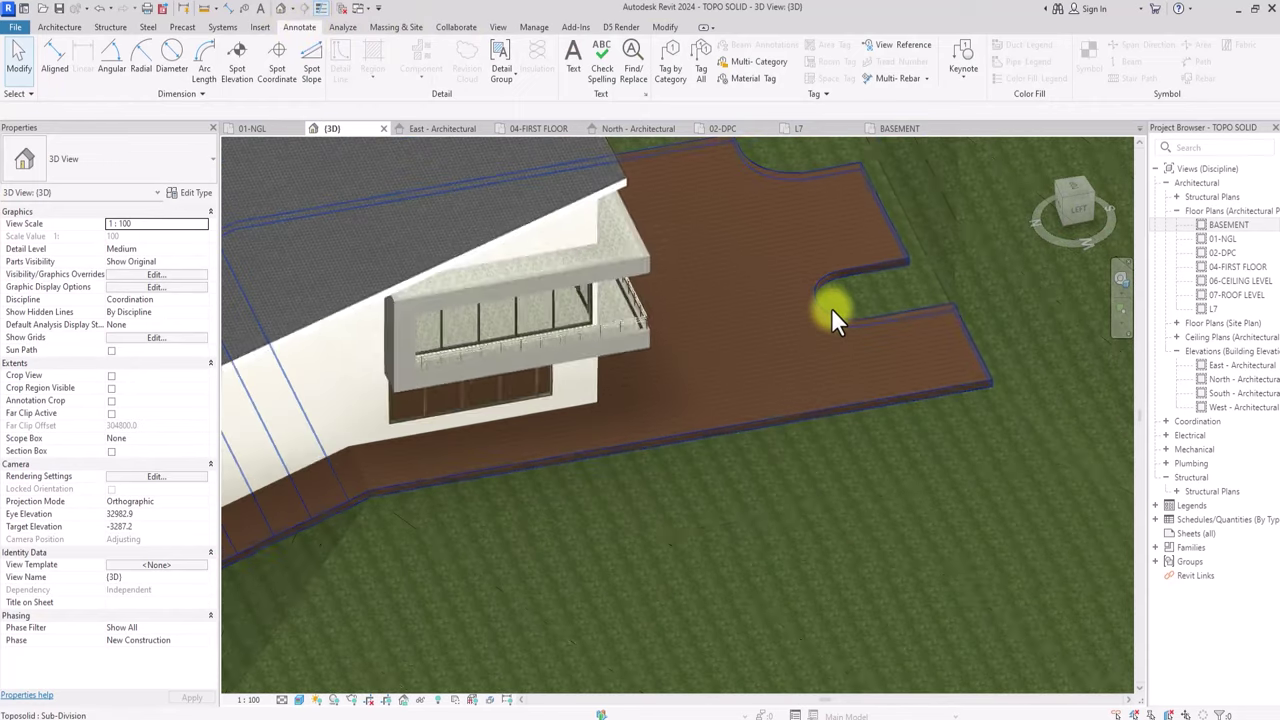
{"action": "middle_click_drag", "start_coordinate": [835, 310], "coordinate": [880, 302]}
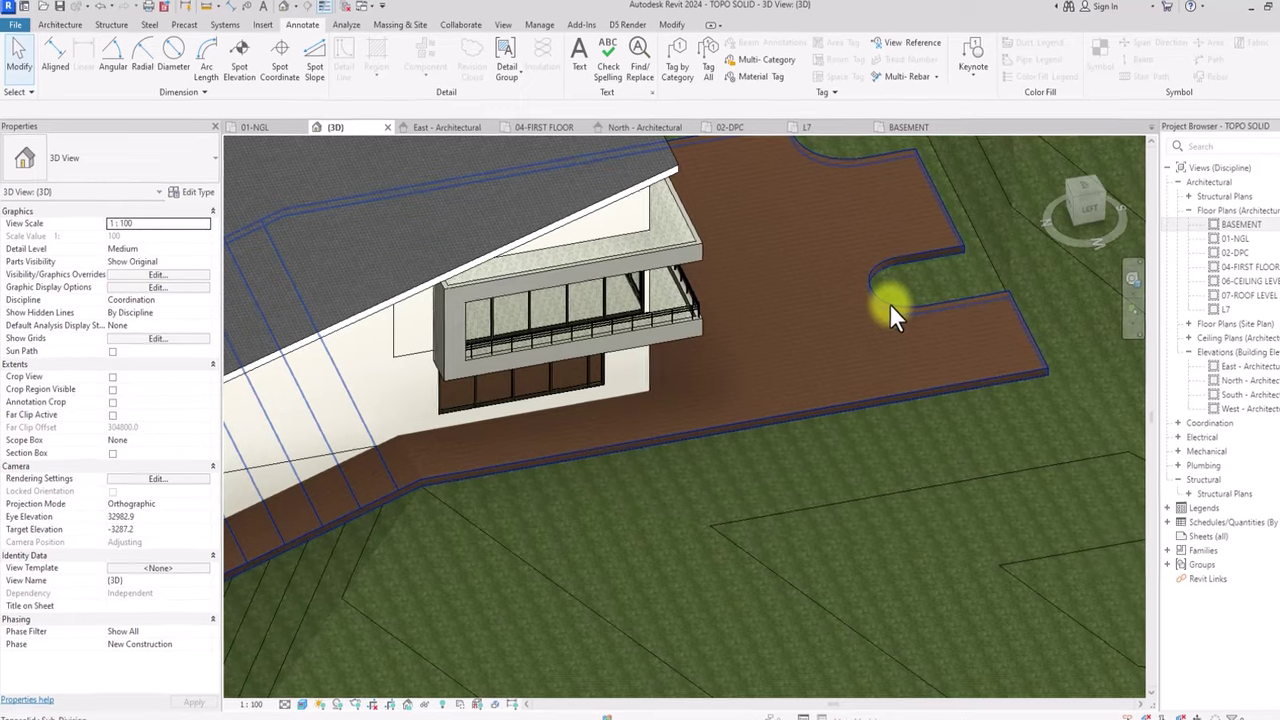
{"action": "left_click", "coordinate": [880, 302]}
{"action": "scroll", "coordinate": [836, 292], "scroll_direction": "down", "scroll_amount": 2}
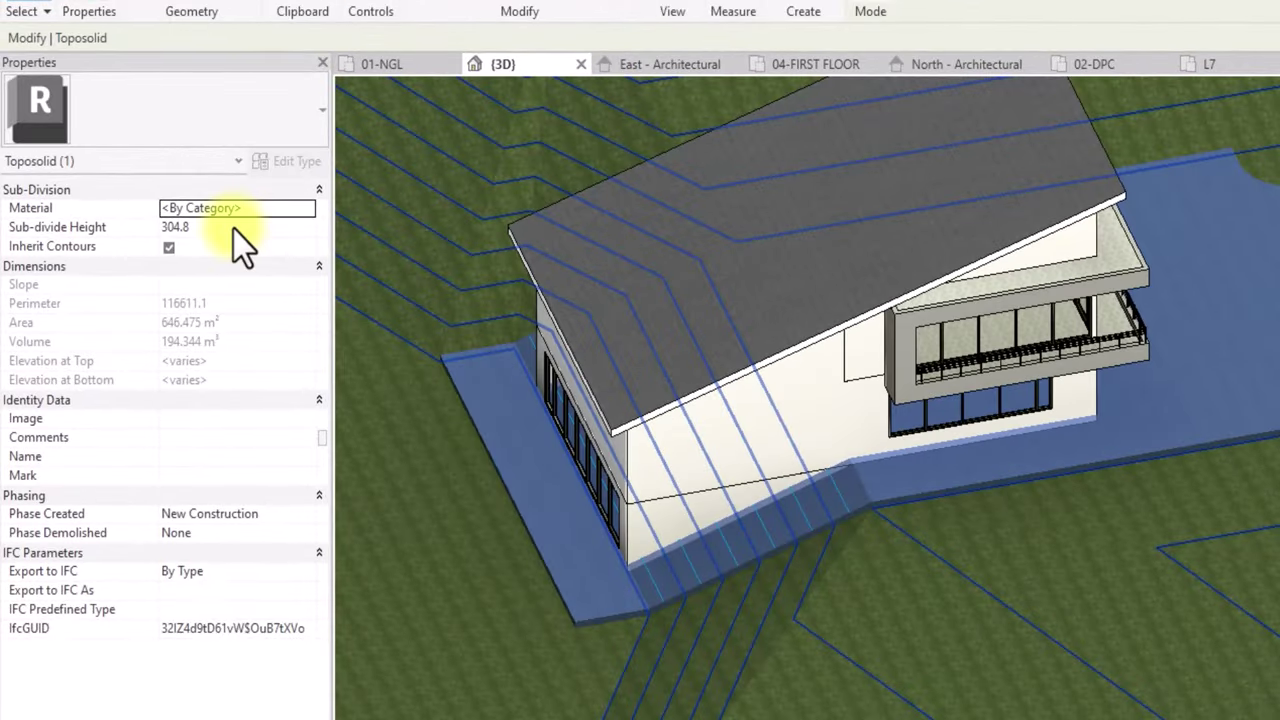
{"action": "left_click", "coordinate": [233, 228]}
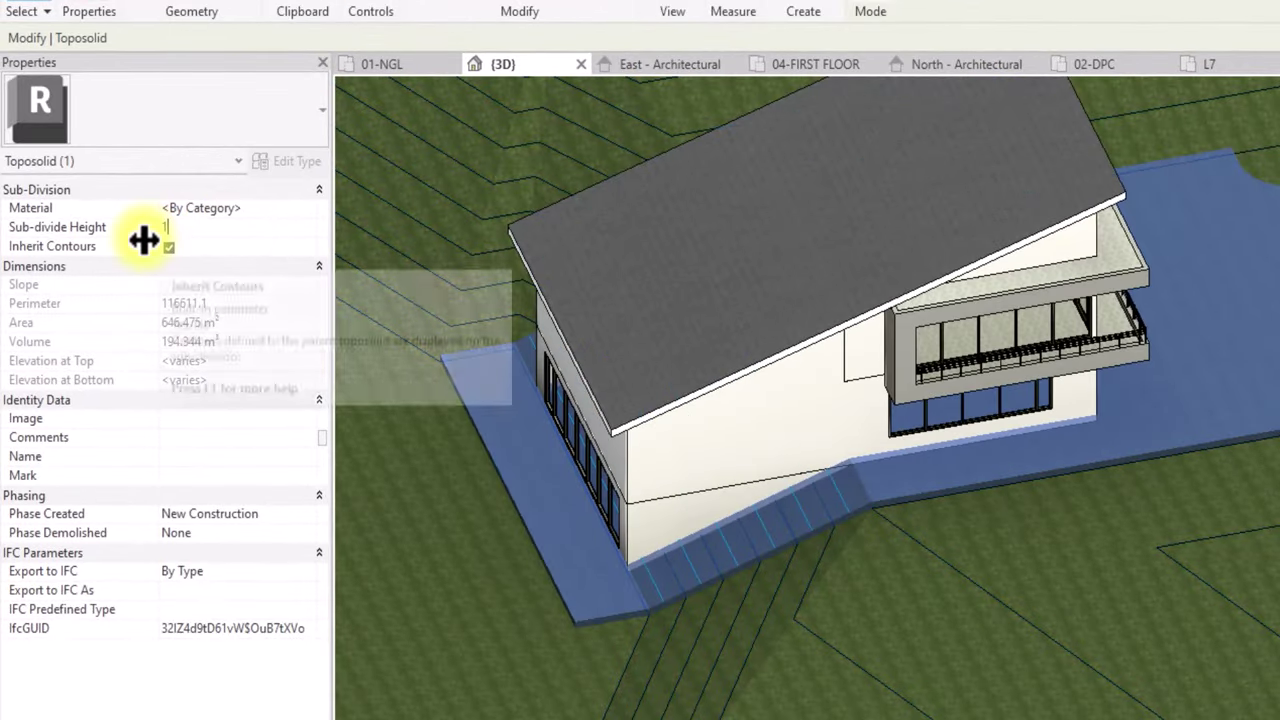
{"action": "type", "text": "1.0"}
Assign the 01-INTERLOCK material to the paved sub-division around the building.
{"action": "scroll", "coordinate": [906, 403], "scroll_direction": "up", "scroll_amount": 5}
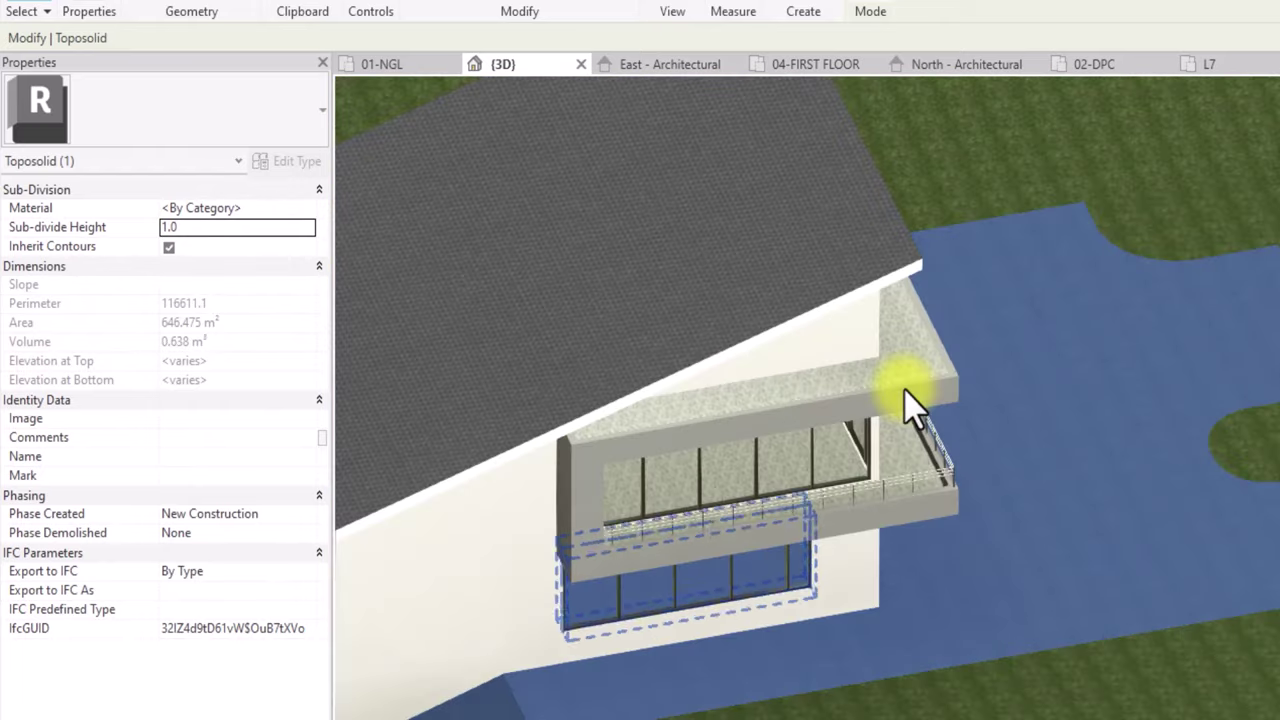
{"action": "scroll", "coordinate": [904, 392], "scroll_direction": "up", "scroll_amount": 5}
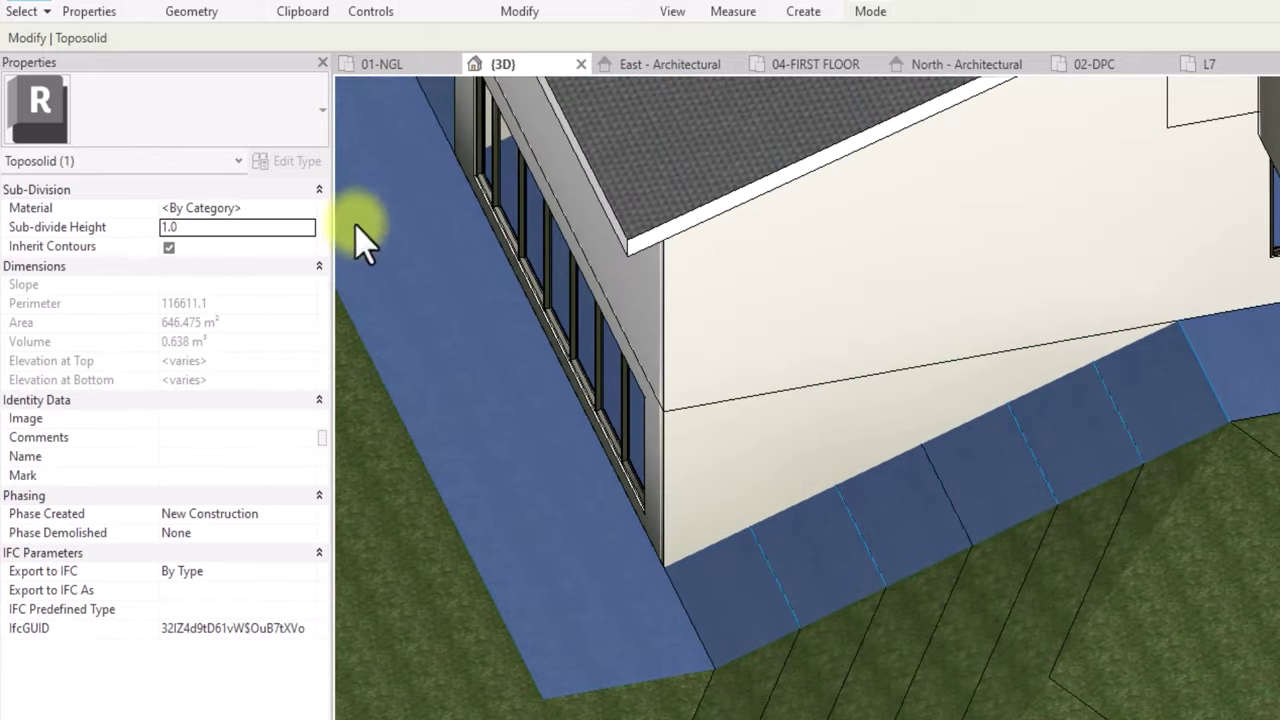
{"action": "left_click", "coordinate": [230, 208]}
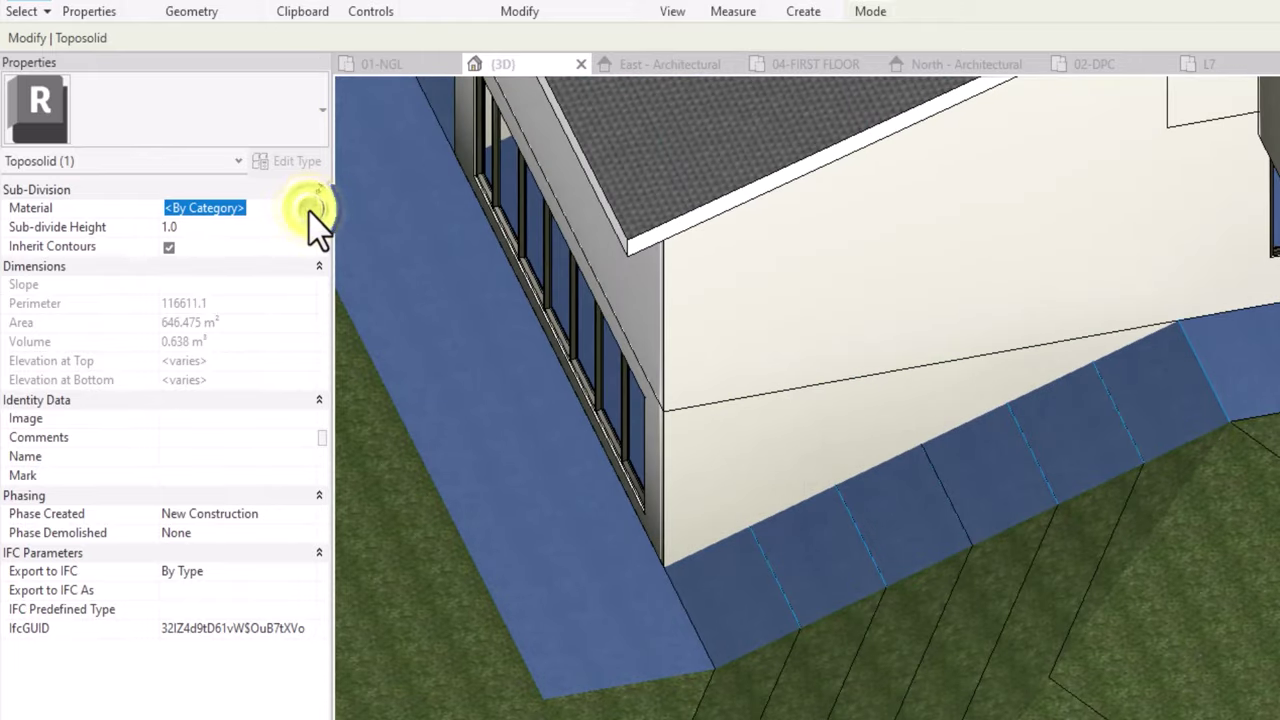
{"action": "left_click", "coordinate": [309, 210]}
{"action": "left_click", "coordinate": [592, 348]}
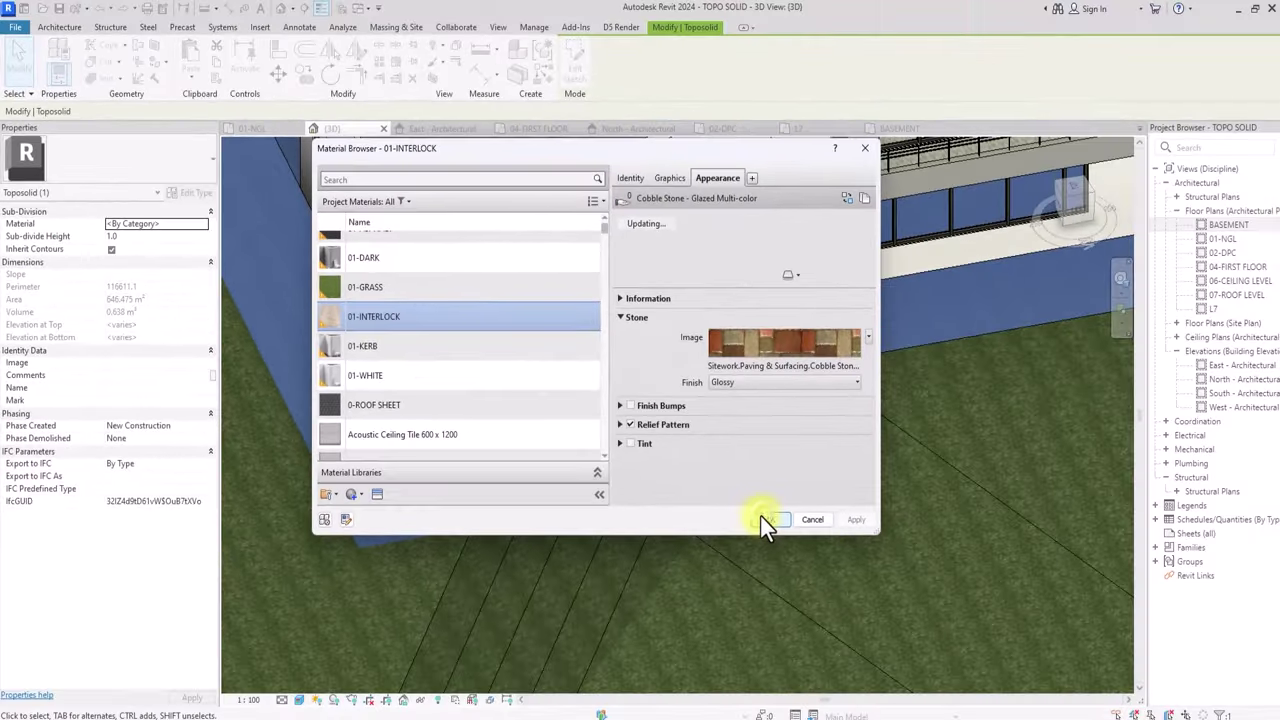
{"action": "left_click", "coordinate": [762, 521]}
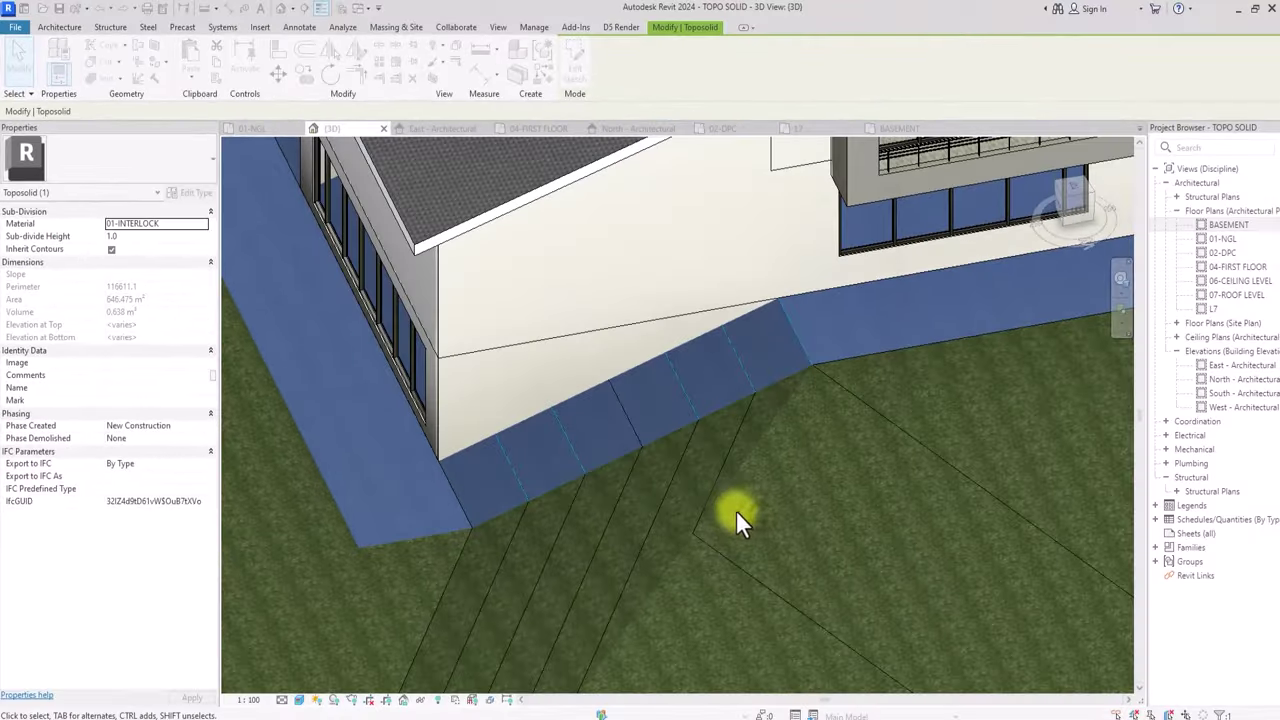
{"action": "scroll", "coordinate": [687, 502], "scroll_direction": "down", "scroll_amount": 6}
{"action": "key", "text": "Escape"}
{"action": "scroll", "coordinate": [687, 502], "scroll_direction": "up", "scroll_amount": 5}
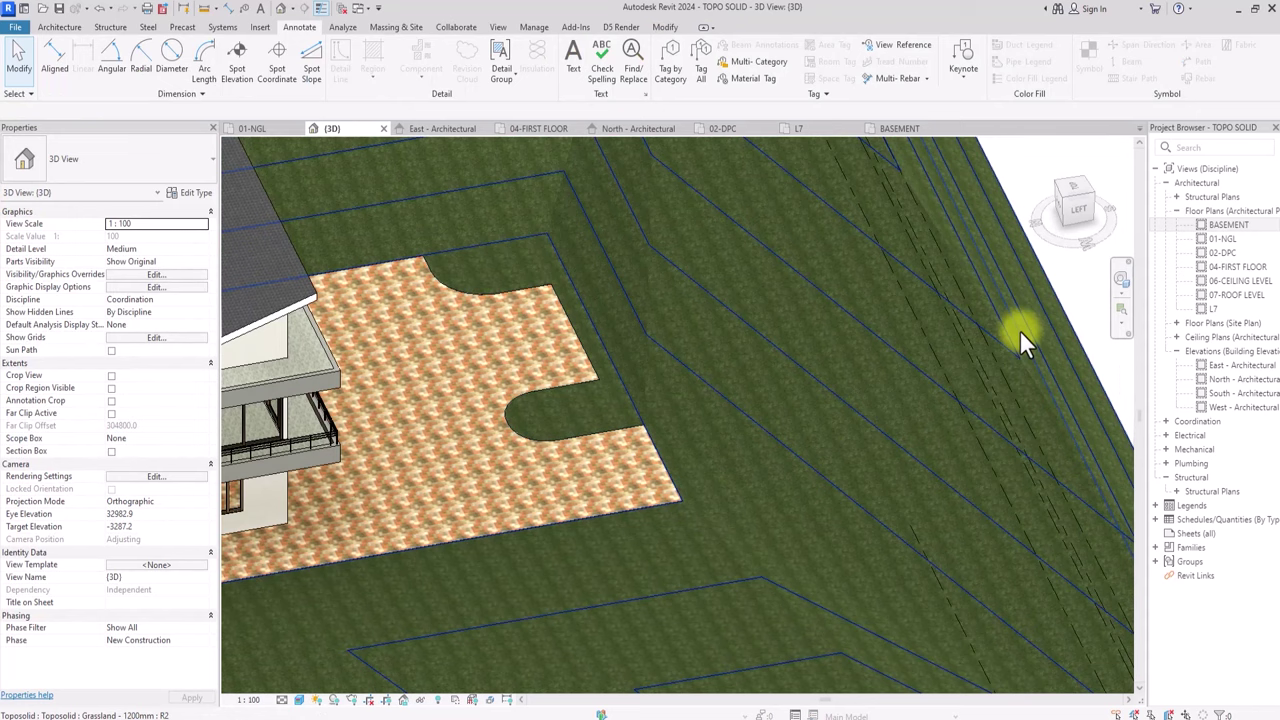
In the BASEMENT plan, start another toposolid sub-division and pick the driveway curves plus the outline's south and east lines as its boundary.
{"action": "double_click", "coordinate": [1222, 228]}
{"action": "scroll", "coordinate": [406, 273], "scroll_direction": "down", "scroll_amount": 6}
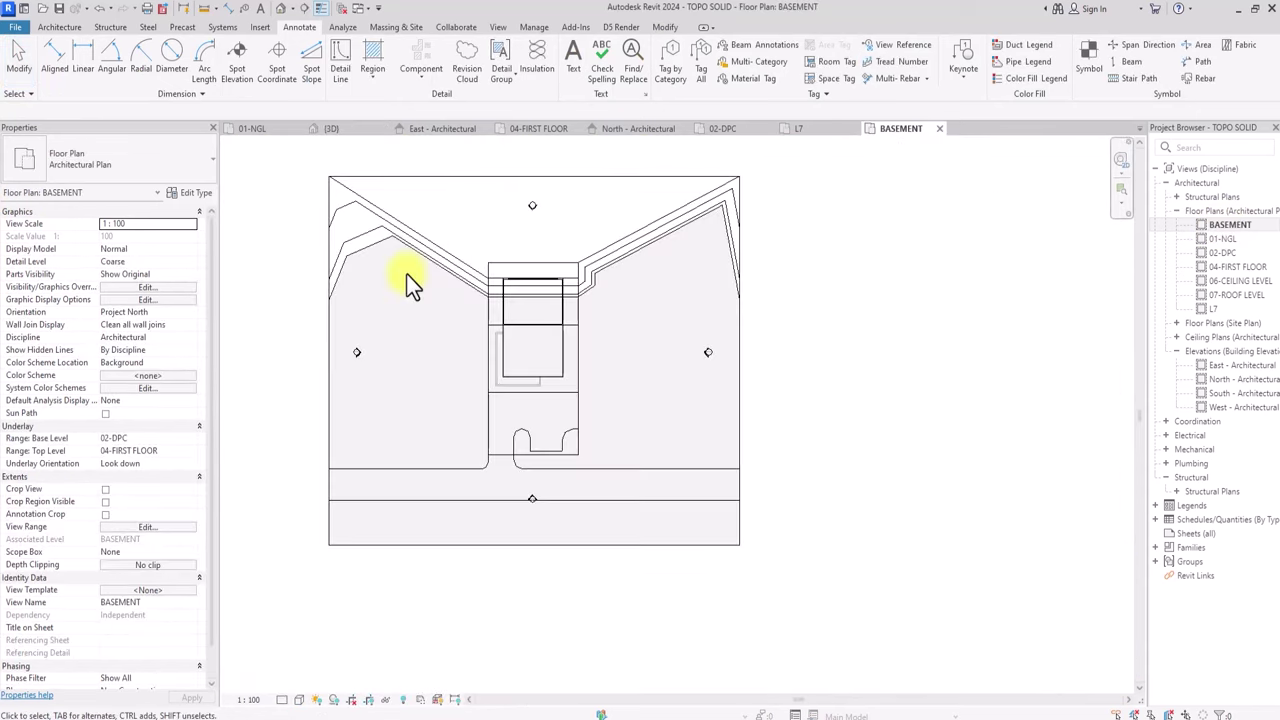
{"action": "scroll", "coordinate": [684, 261], "scroll_direction": "up", "scroll_amount": 3}
{"action": "left_click", "coordinate": [684, 261]}
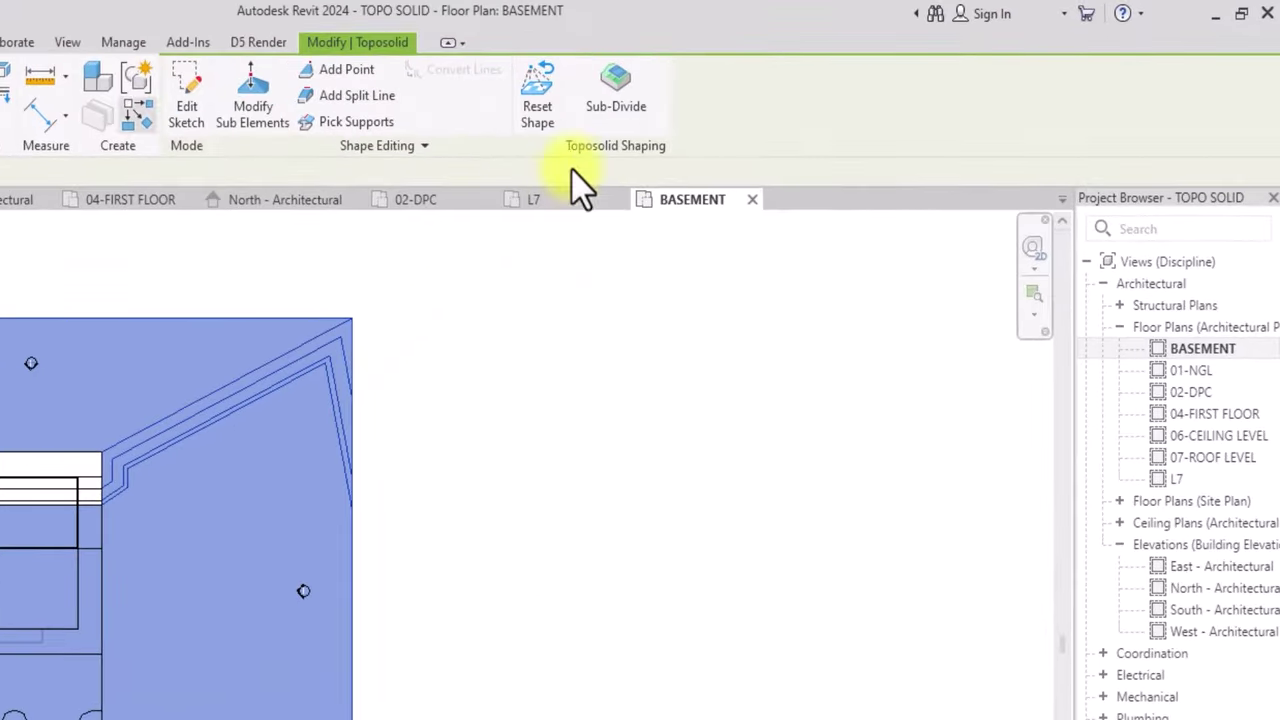
{"action": "left_click", "coordinate": [640, 98]}
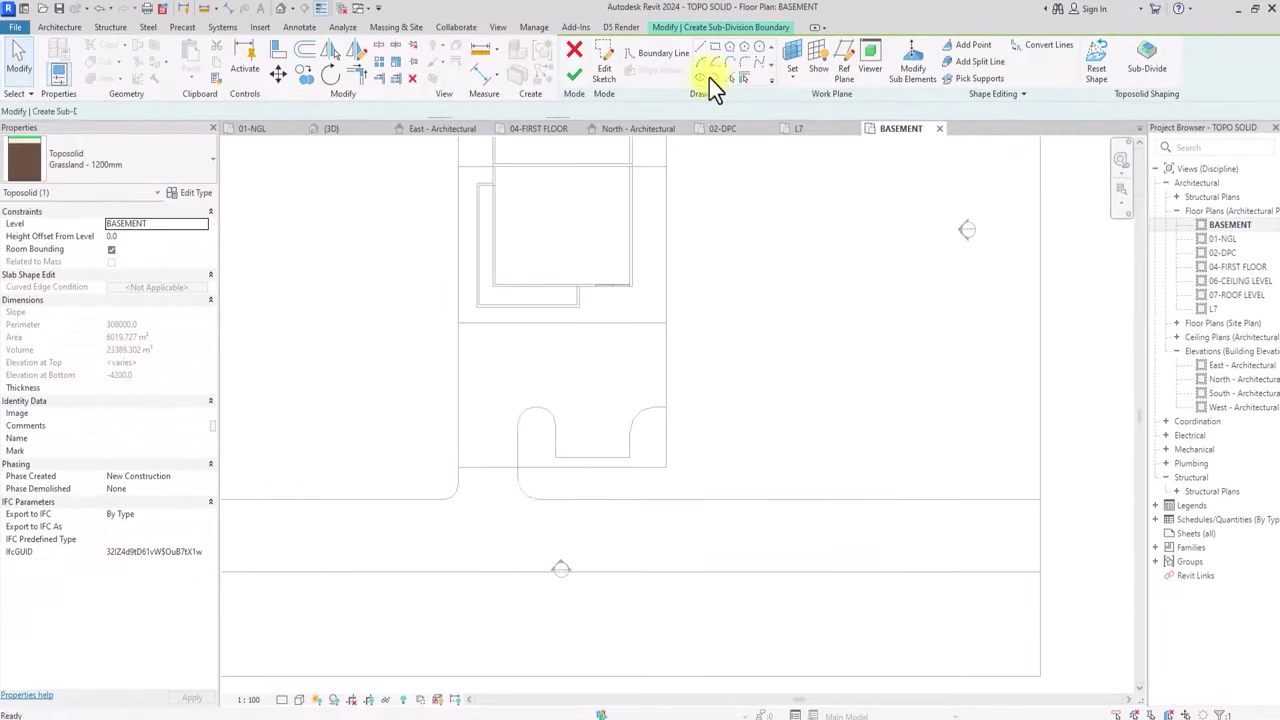
{"action": "left_click", "coordinate": [701, 78]}
{"action": "scroll", "coordinate": [523, 435], "scroll_direction": "up", "scroll_amount": 2}
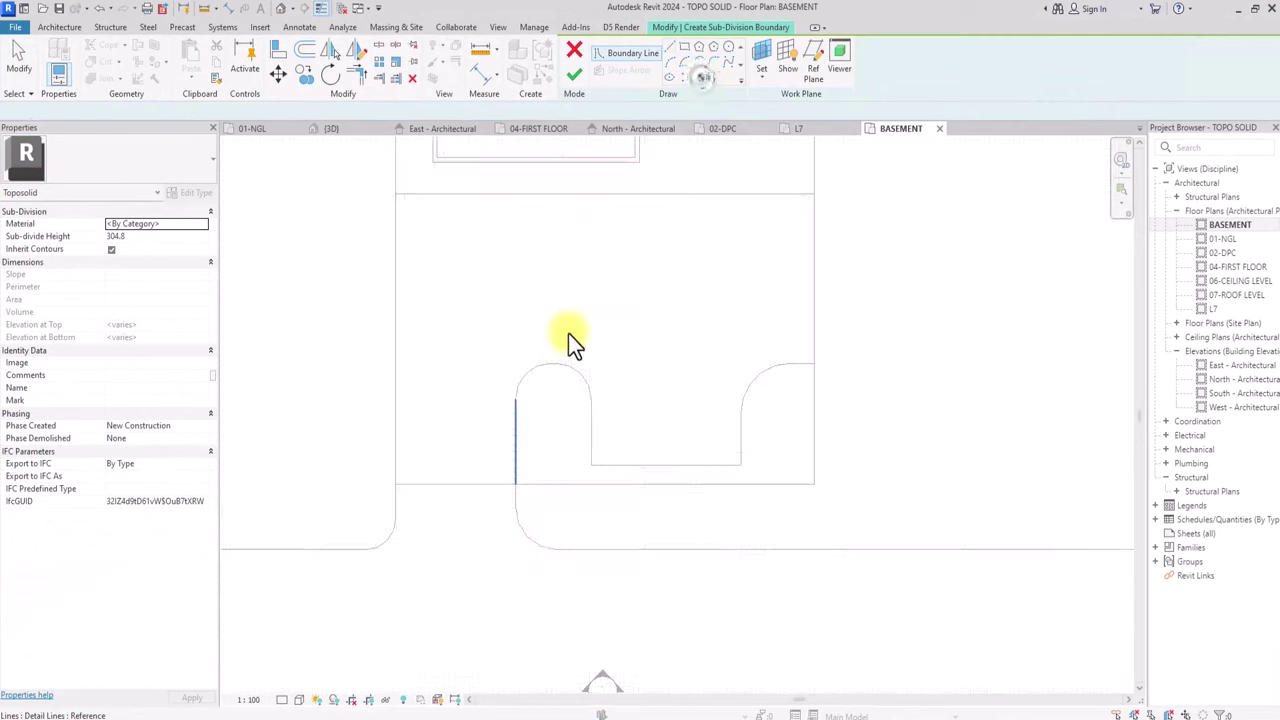
{"action": "left_click", "coordinate": [514, 434]}
{"action": "scroll", "coordinate": [524, 386], "scroll_direction": "up", "scroll_amount": 2}
{"action": "left_click", "coordinate": [526, 365]}
{"action": "scroll", "coordinate": [571, 342], "scroll_direction": "up", "scroll_amount": 2}
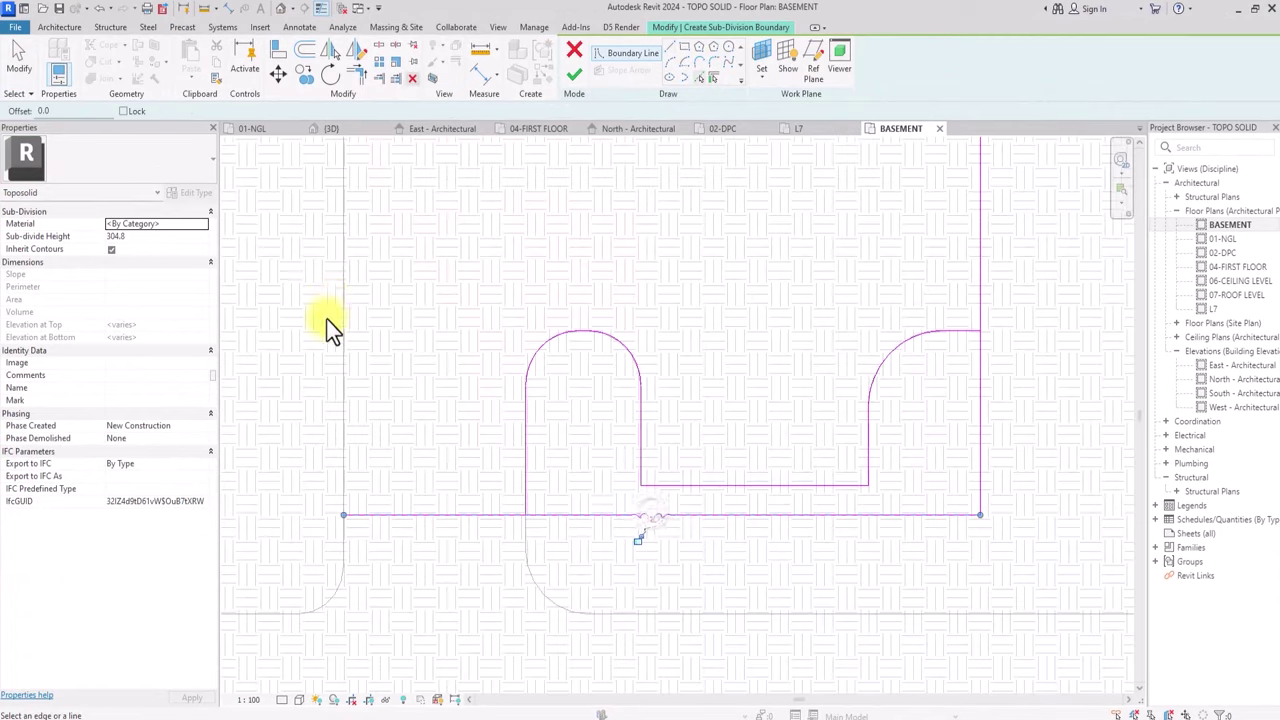
Trim the boundary lines at the driveway edge and east curve to close the loop around the planting area.
{"action": "left_click", "coordinate": [360, 77]}
{"action": "scroll", "coordinate": [518, 497], "scroll_direction": "up", "scroll_amount": 3}
{"action": "left_click", "coordinate": [520, 497]}
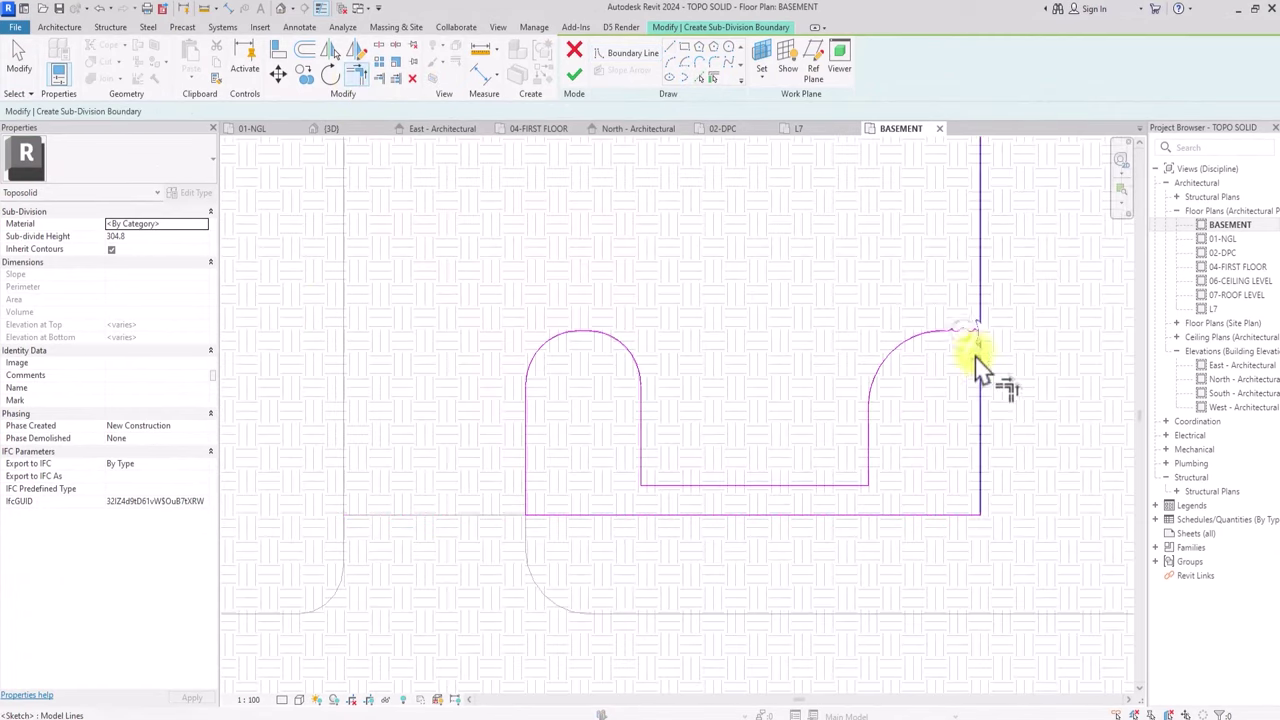
{"action": "scroll", "coordinate": [966, 340], "scroll_direction": "down", "scroll_amount": 4}
{"action": "key", "text": "Escape"}
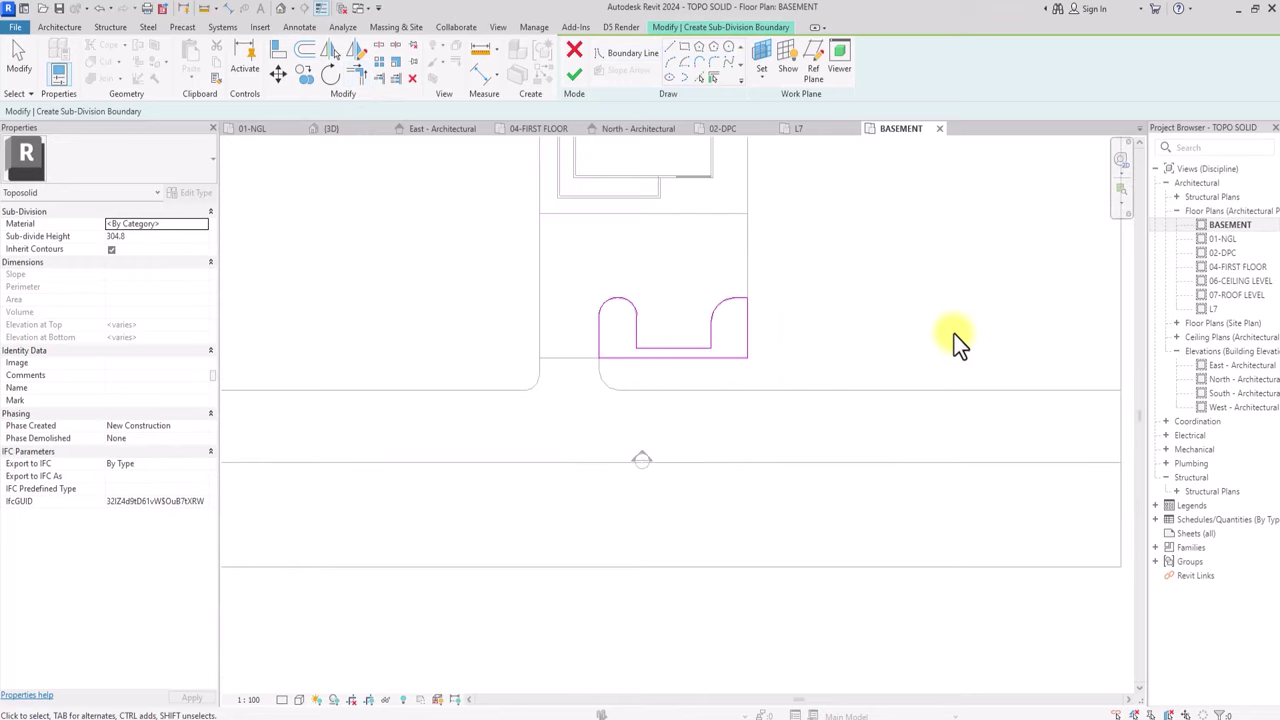
Assign the 01-GRASS material to the planting-area sub-division.
{"action": "left_click", "coordinate": [200, 228]}
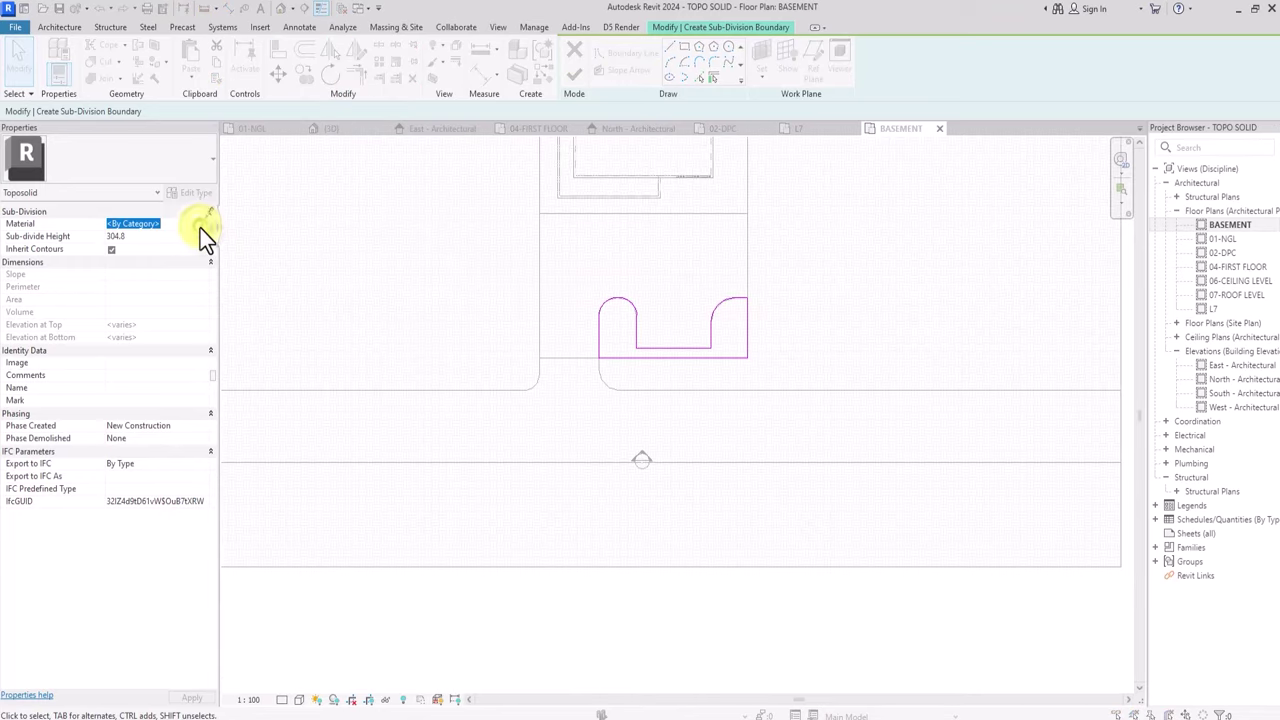
{"action": "left_click", "coordinate": [399, 306]}
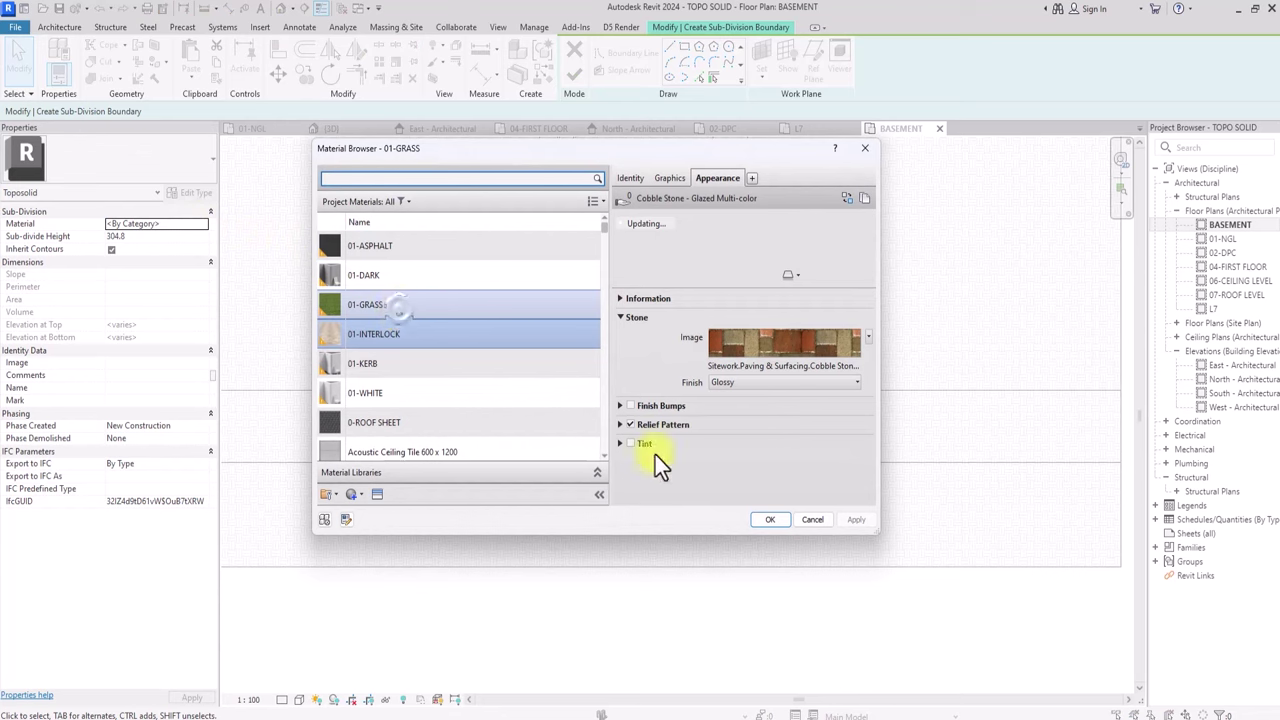
{"action": "left_click", "coordinate": [770, 519]}
Set the planting area's sub-divide height to 150, finish the sub-division and open the 3D view.
{"action": "left_click", "coordinate": [160, 247]}
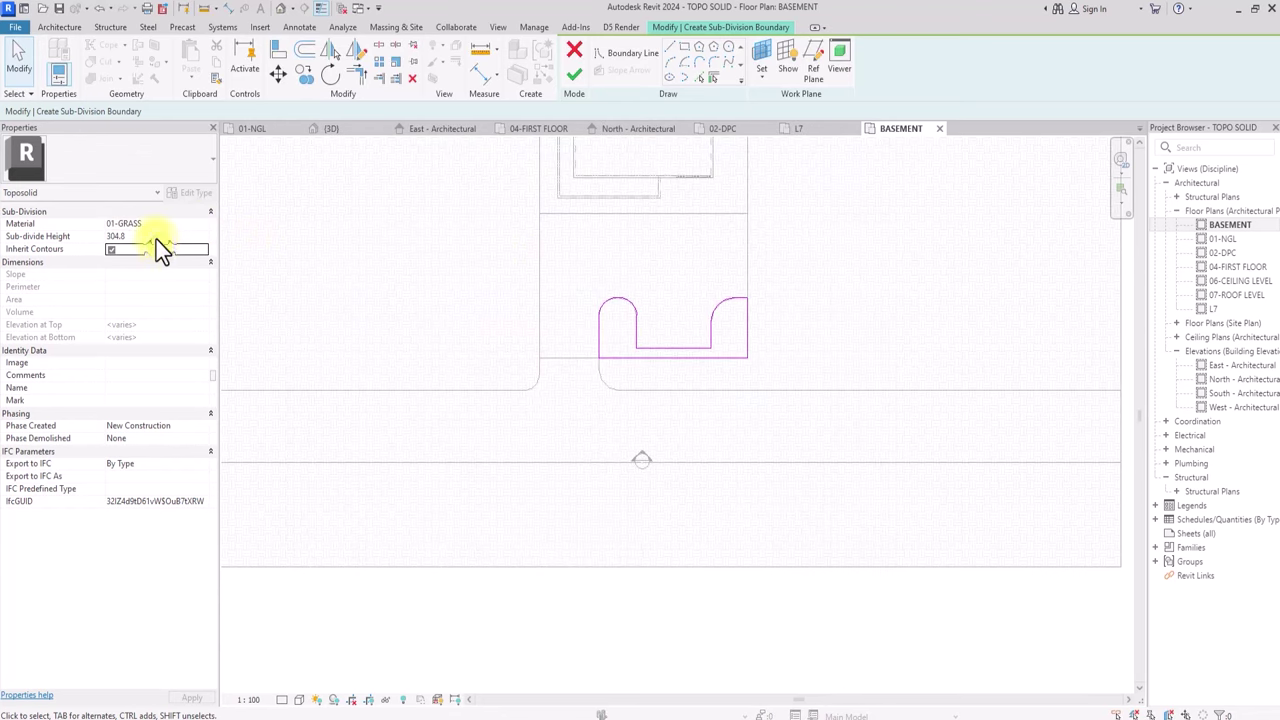
{"action": "left_click", "coordinate": [156, 240]}
{"action": "type", "text": "5"}
{"action": "type", "text": "5"}
{"action": "left_click", "coordinate": [577, 76]}
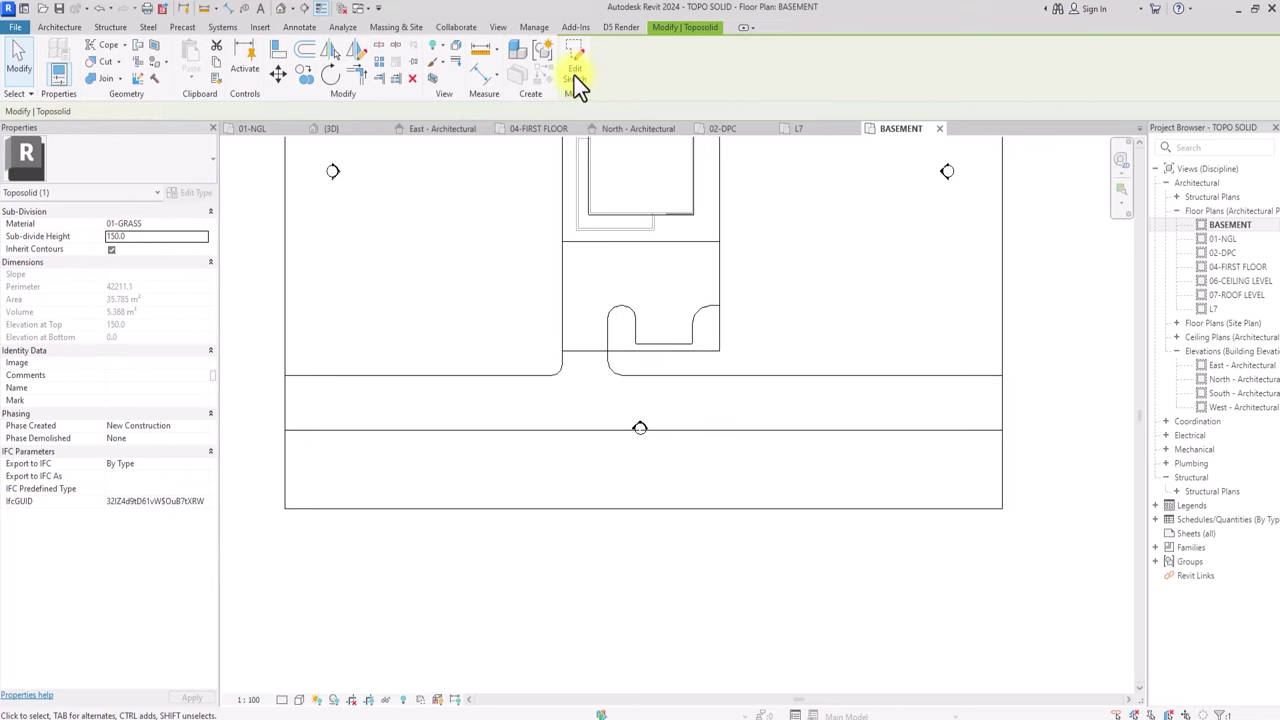
{"action": "left_click", "coordinate": [284, 12]}
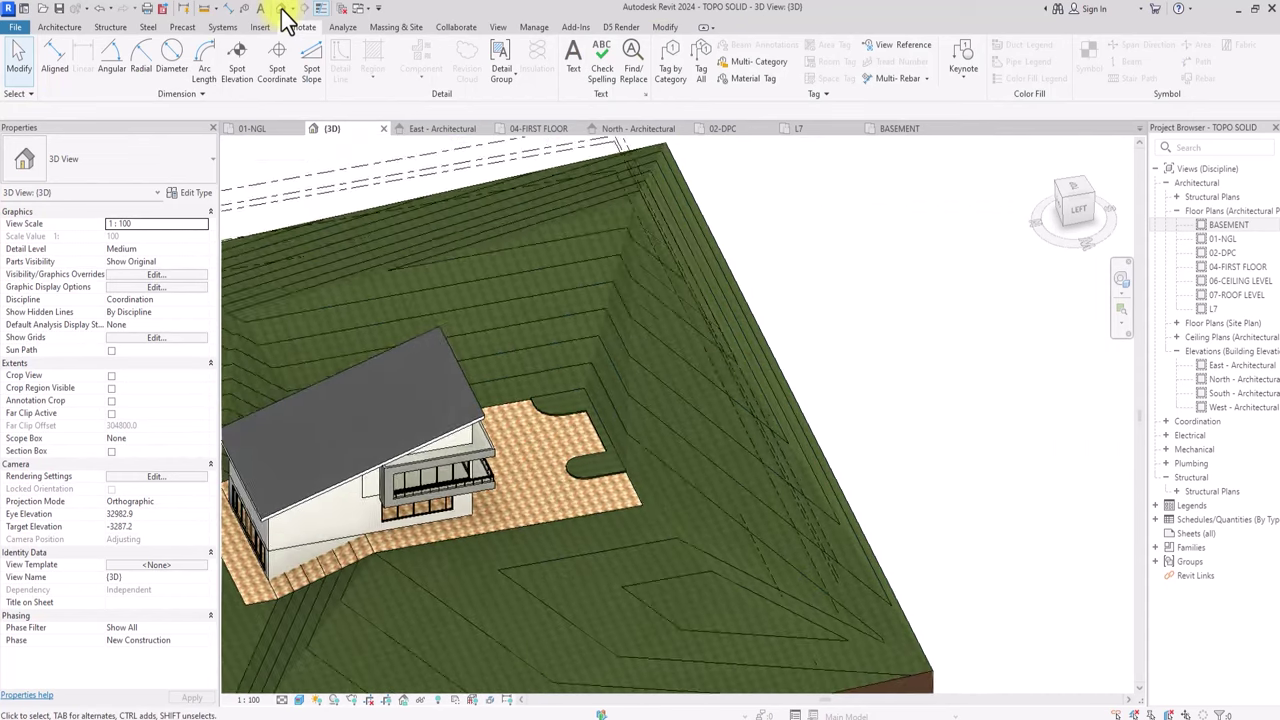
Start another sub-division of the toposolid and, in the BASEMENT plan, pick the road's south line and its north line west of the driveway.
{"action": "double_click", "coordinate": [1225, 241]}
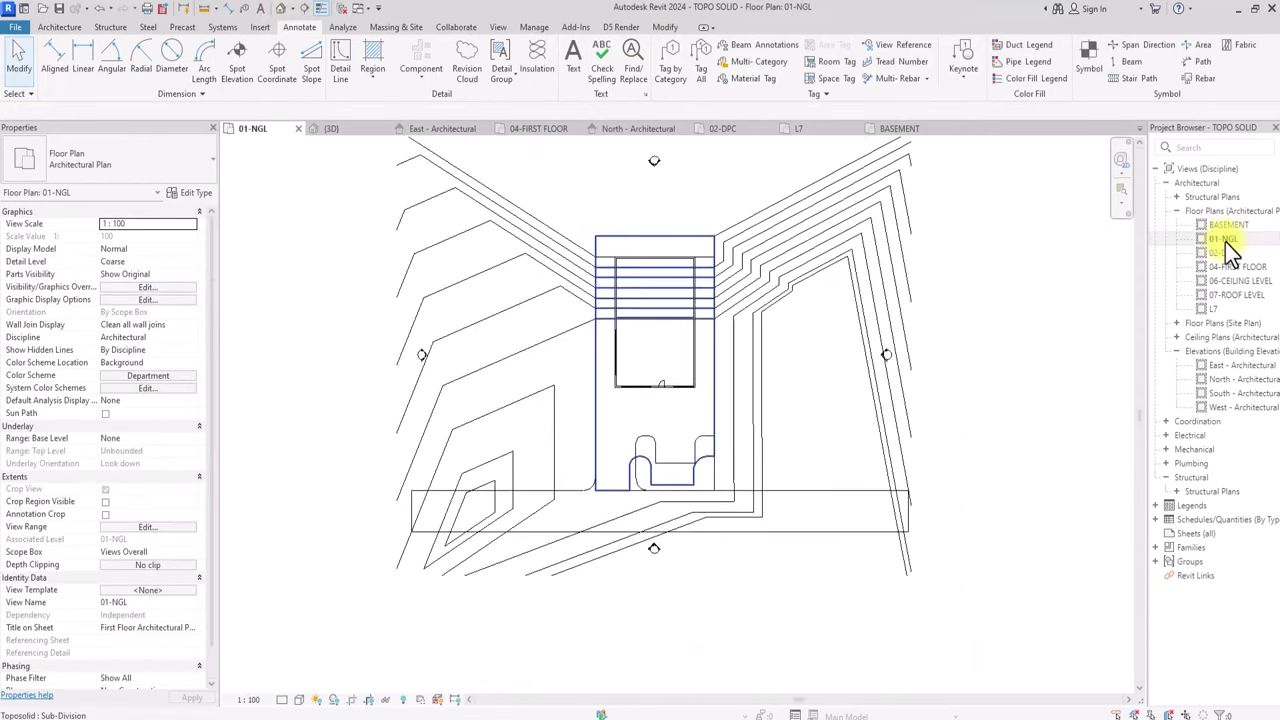
{"action": "left_click", "coordinate": [456, 432]}
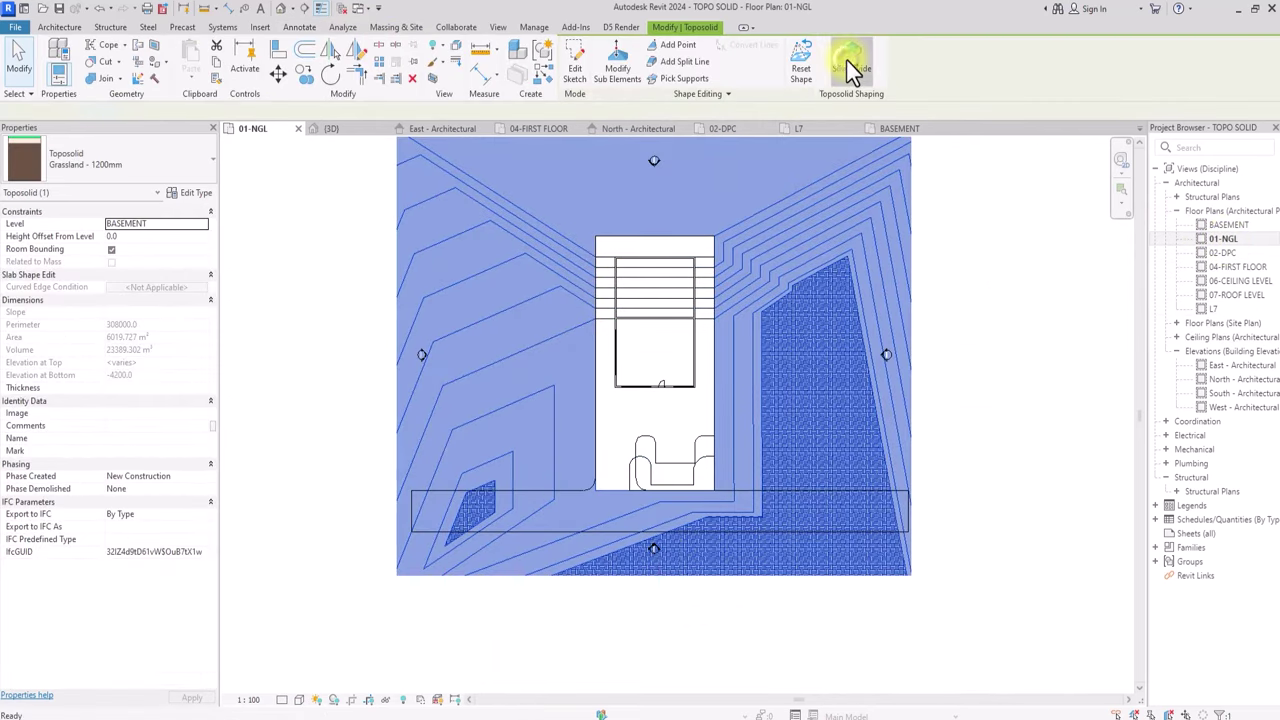
{"action": "left_click", "coordinate": [846, 59]}
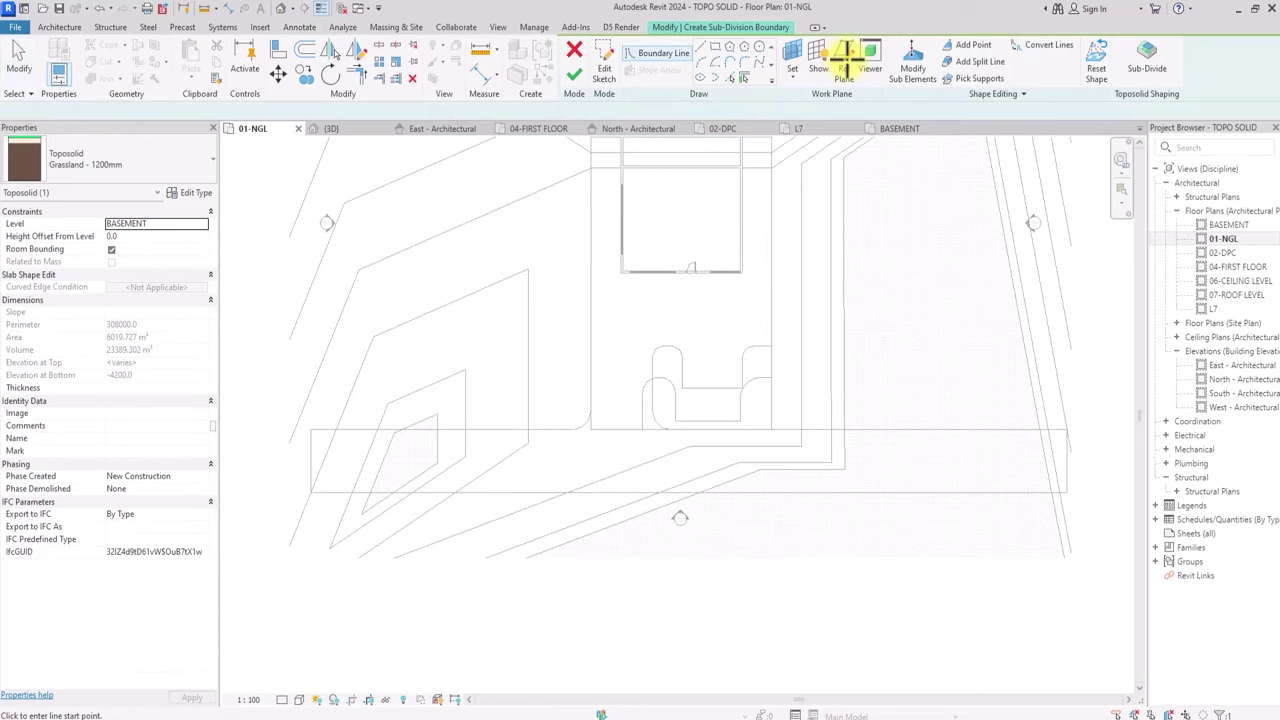
{"action": "double_click", "coordinate": [1228, 226]}
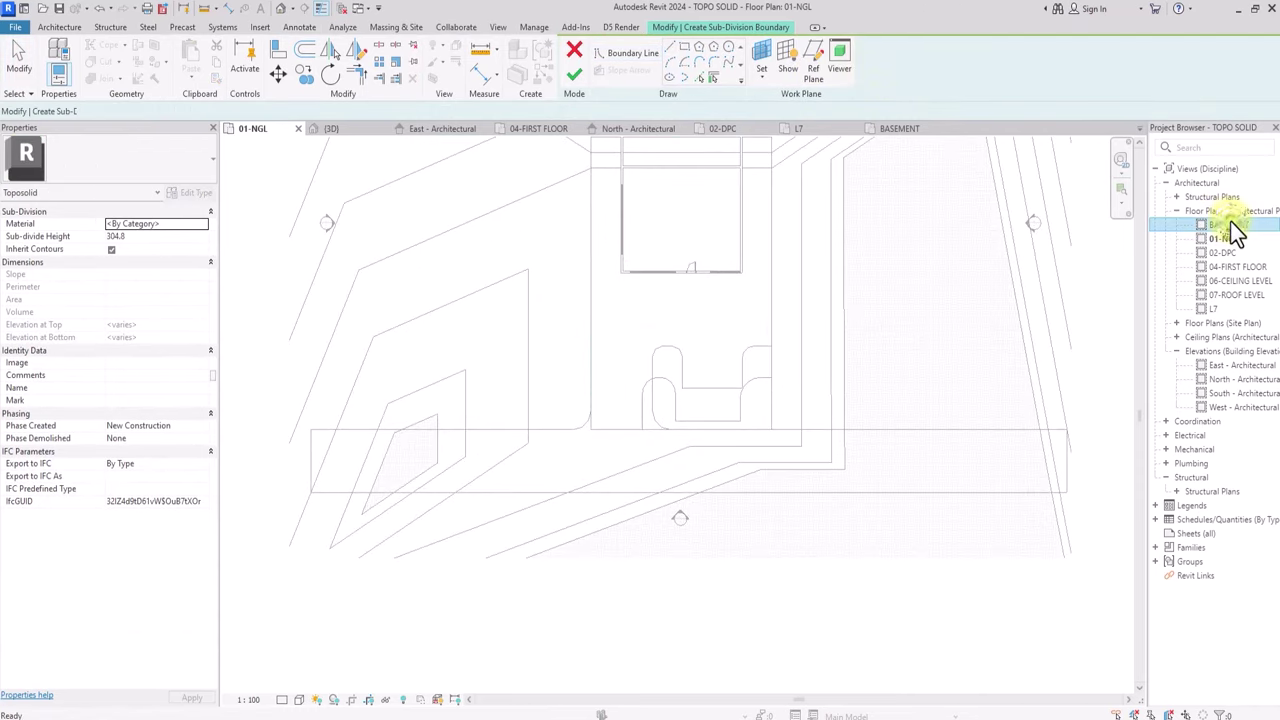
{"action": "left_click", "coordinate": [701, 79]}
{"action": "left_click", "coordinate": [497, 437]}
{"action": "scroll", "coordinate": [494, 378], "scroll_direction": "up", "scroll_amount": 3}
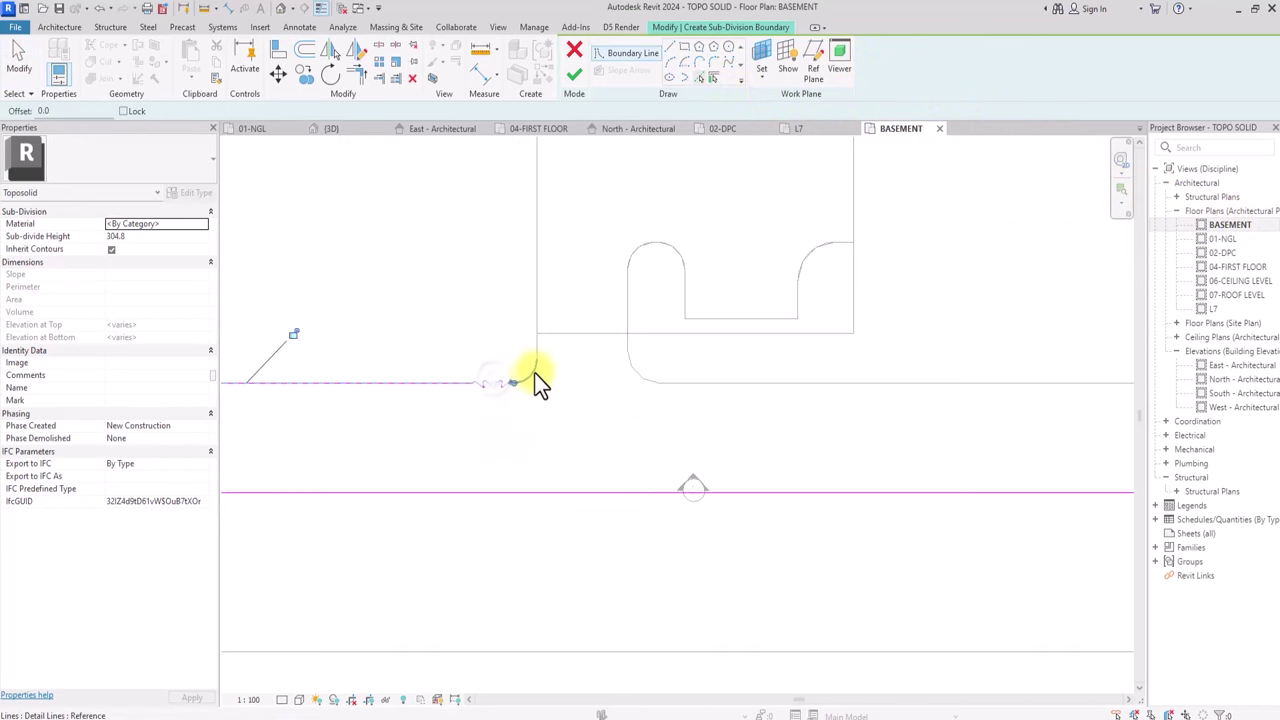
Pick the driveway mouth's curves and sides, the paving's south edge, the north road line east of the driveway and the site's west edge.
{"action": "left_click", "coordinate": [534, 372]}
{"action": "scroll", "coordinate": [537, 334], "scroll_direction": "up", "scroll_amount": 2}
{"action": "left_click", "coordinate": [538, 340]}
{"action": "left_click", "coordinate": [595, 332]}
{"action": "left_click", "coordinate": [719, 352]}
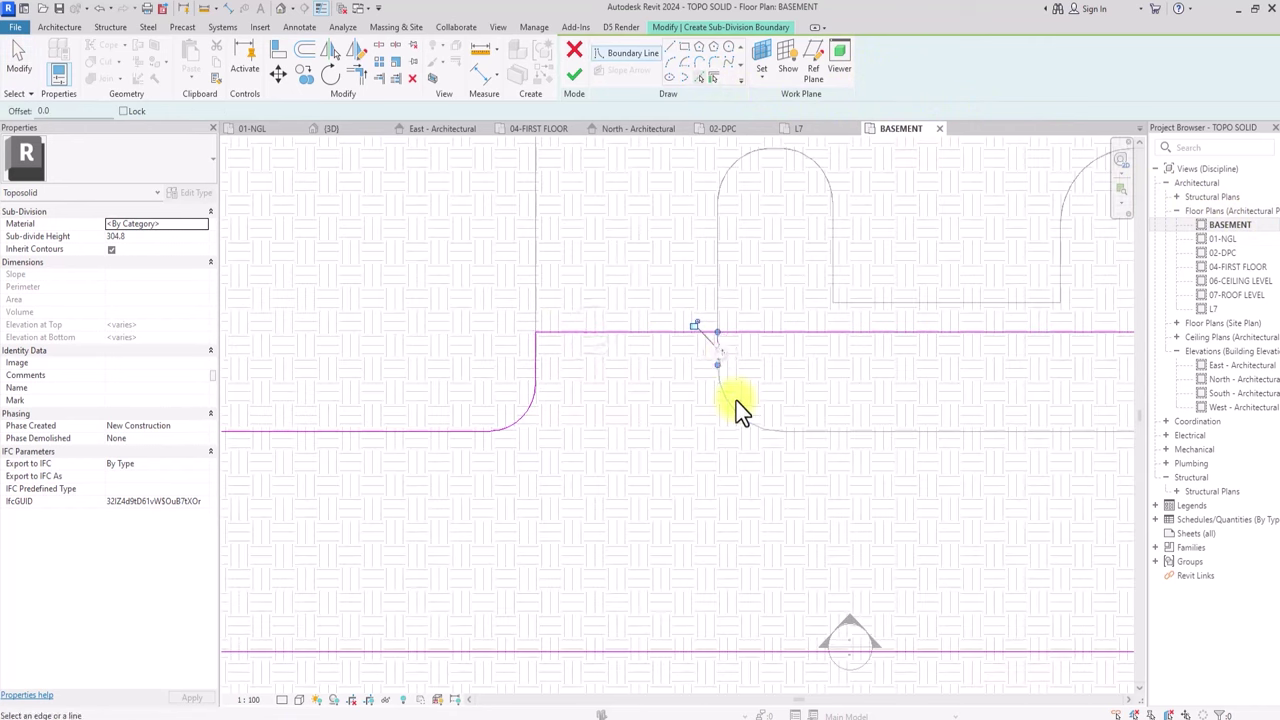
{"action": "left_click", "coordinate": [860, 432]}
{"action": "scroll", "coordinate": [859, 433], "scroll_direction": "down", "scroll_amount": 4}
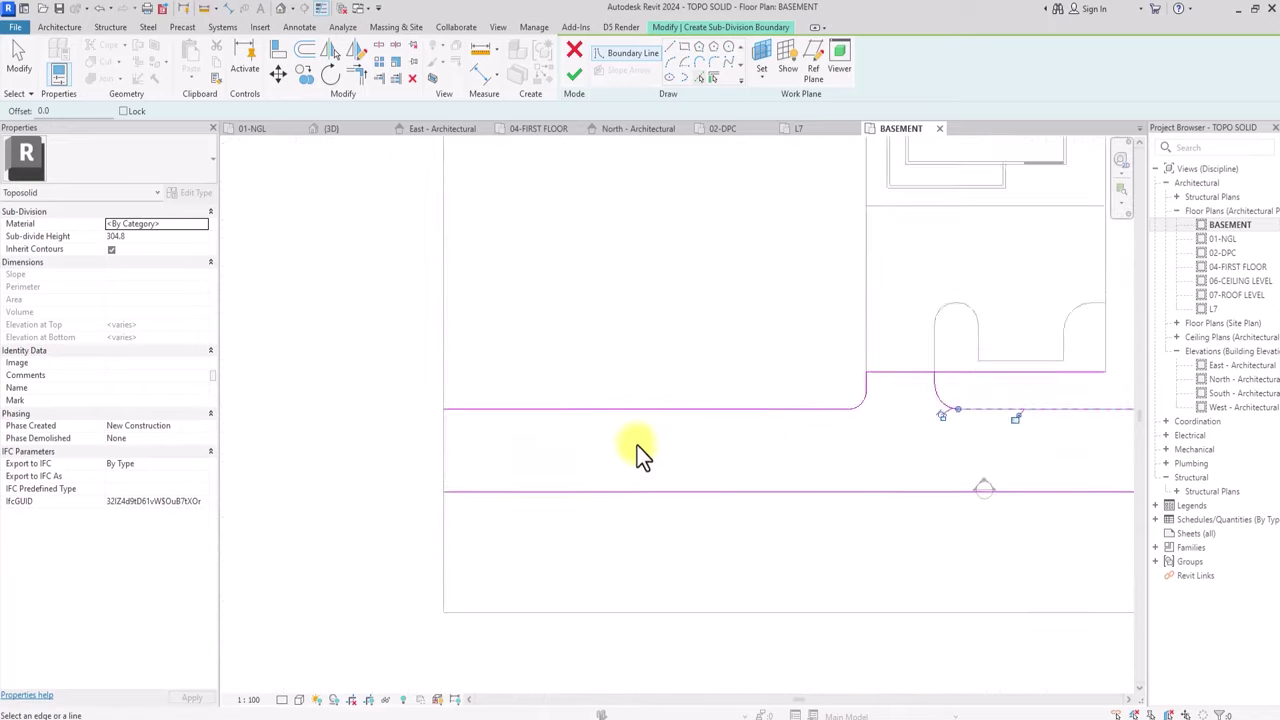
{"action": "scroll", "coordinate": [452, 462], "scroll_direction": "up", "scroll_amount": 2}
{"action": "scroll", "coordinate": [452, 462], "scroll_direction": "down", "scroll_amount": 2}
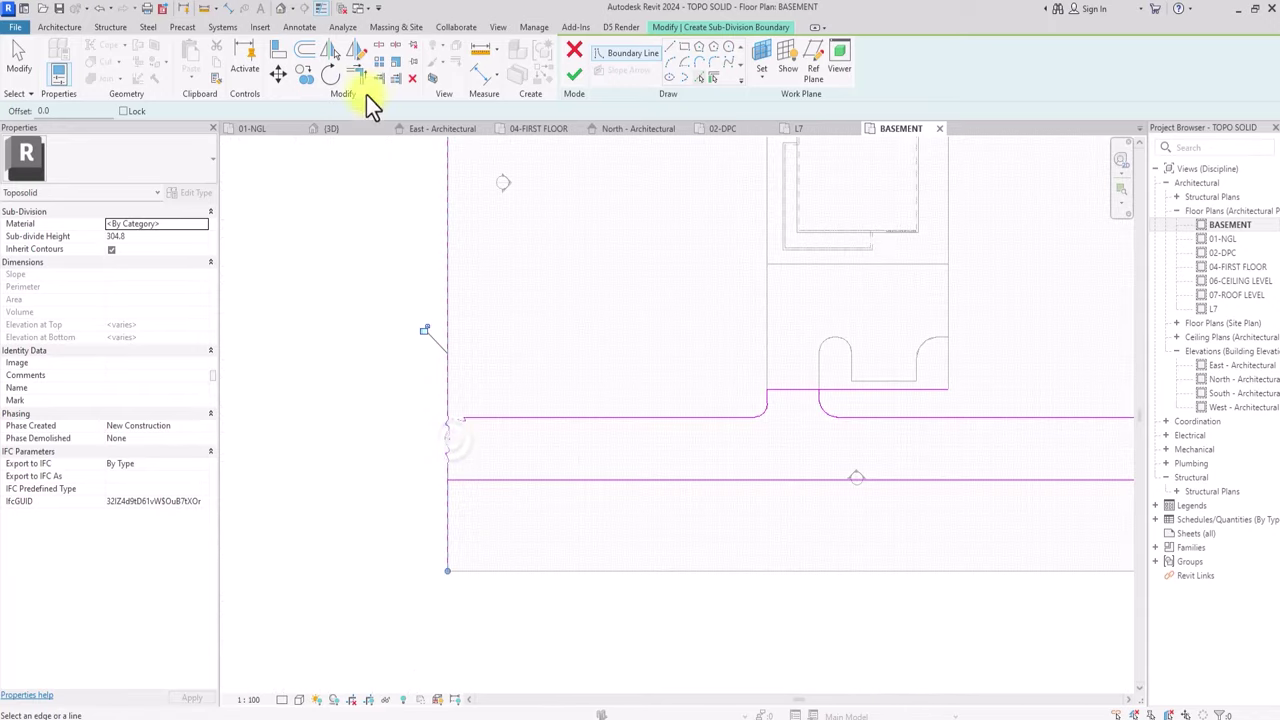
Trim the road boundary to corners at the site's west edge and at the east side of the driveway mouth.
{"action": "left_click", "coordinate": [361, 79]}
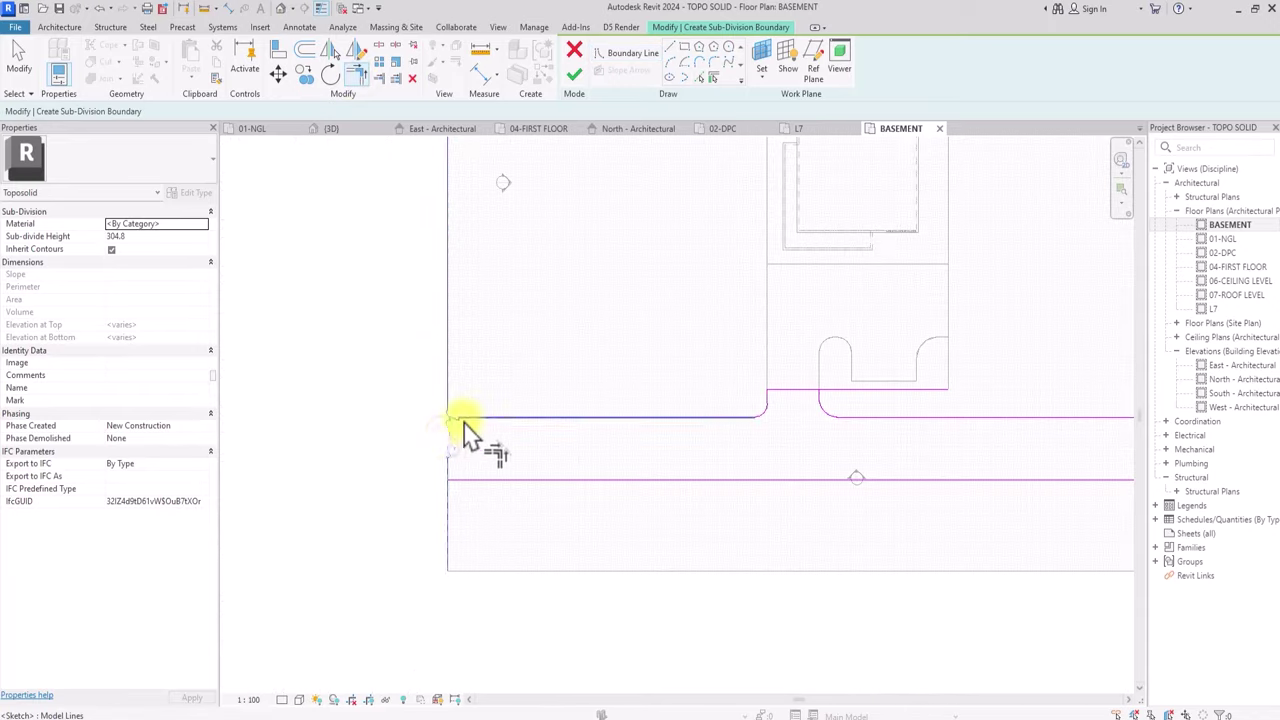
{"action": "left_click", "coordinate": [464, 420]}
{"action": "left_click", "coordinate": [449, 439]}
{"action": "left_click", "coordinate": [474, 482]}
{"action": "scroll", "coordinate": [818, 392], "scroll_direction": "up", "scroll_amount": 4}
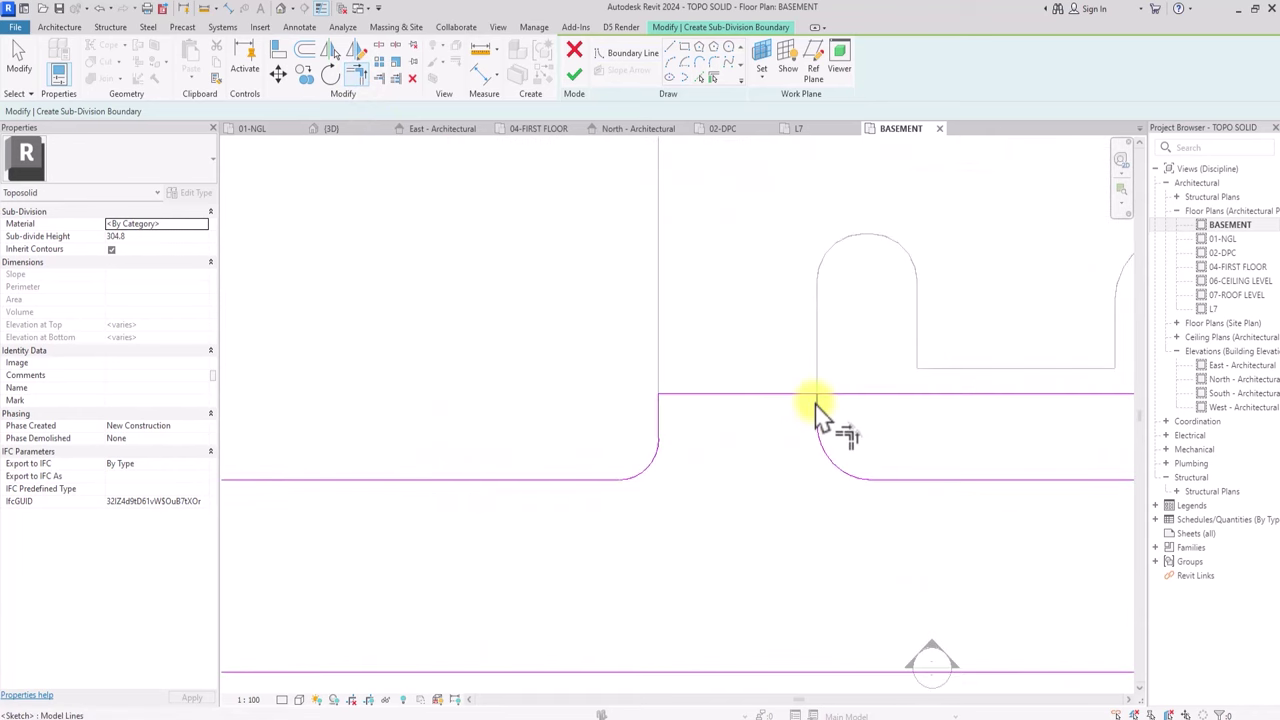
{"action": "scroll", "coordinate": [800, 402], "scroll_direction": "down", "scroll_amount": 4}
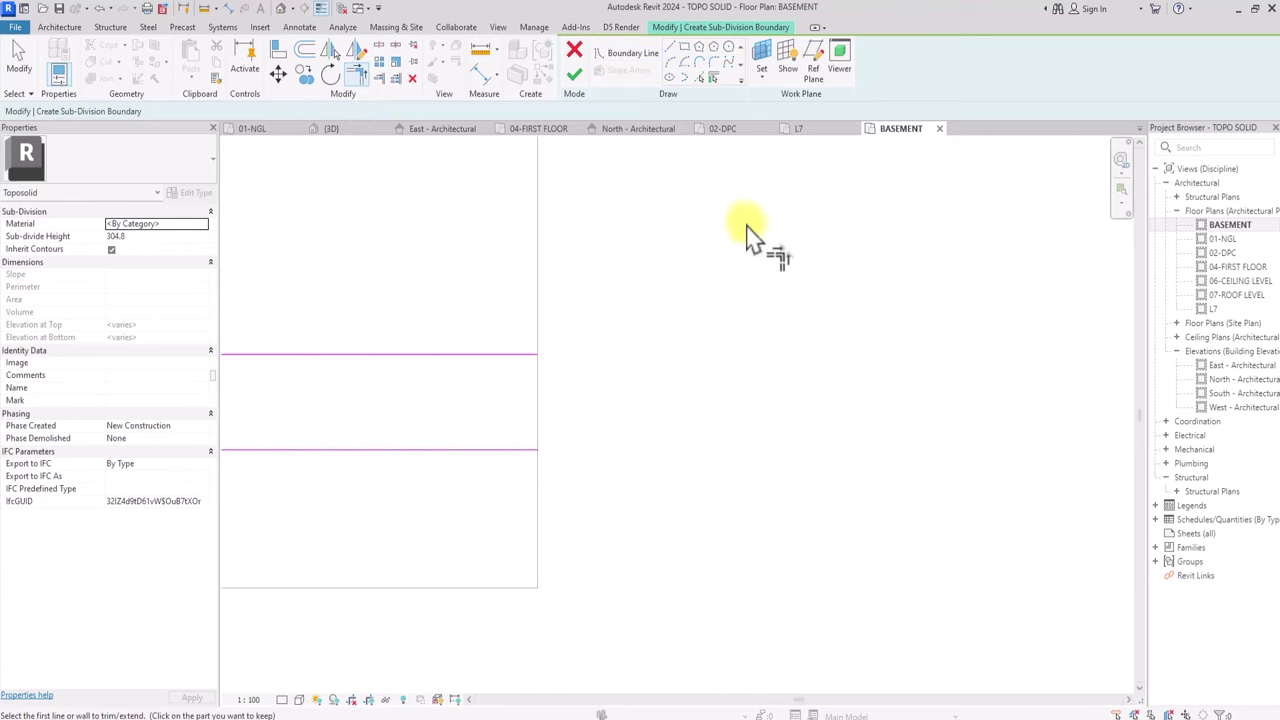
Pick the site's east edge, trim it to both road lines to close the loop, and finish the road sub-division.
{"action": "left_click", "coordinate": [705, 80]}
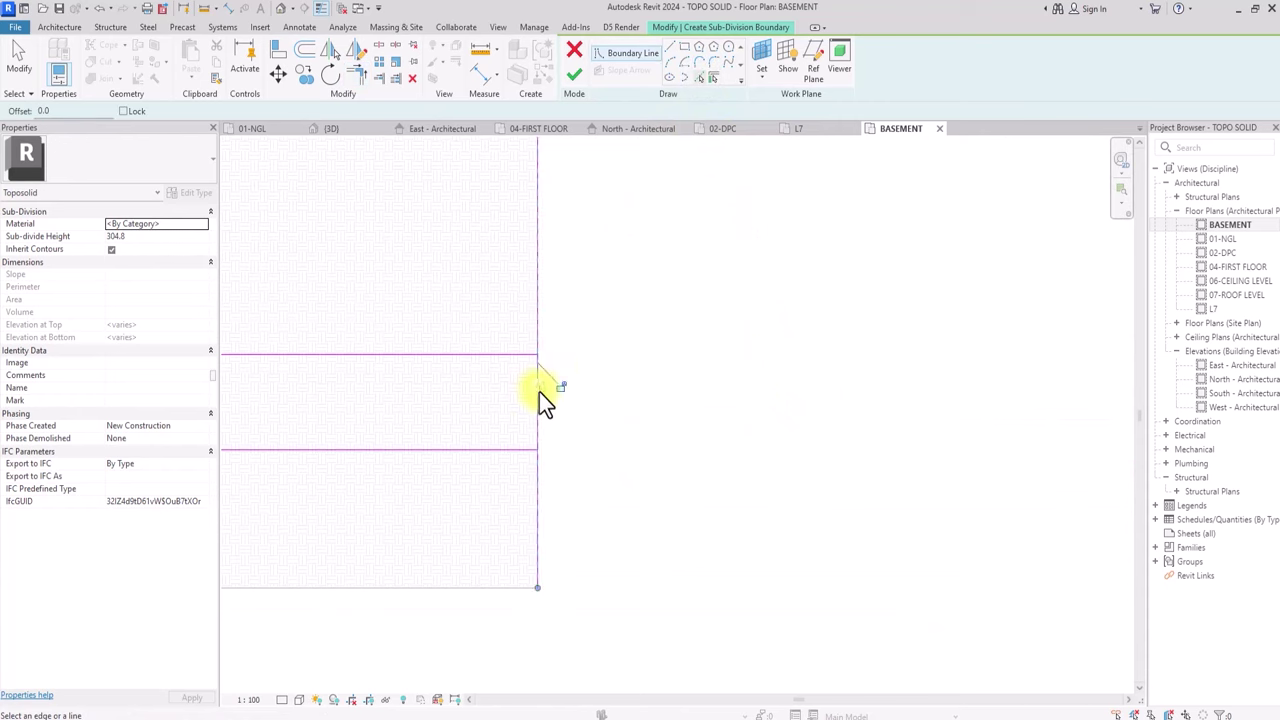
{"action": "middle_click_drag", "start_coordinate": [539, 392], "coordinate": [714, 460]}
{"action": "left_click", "coordinate": [354, 72]}
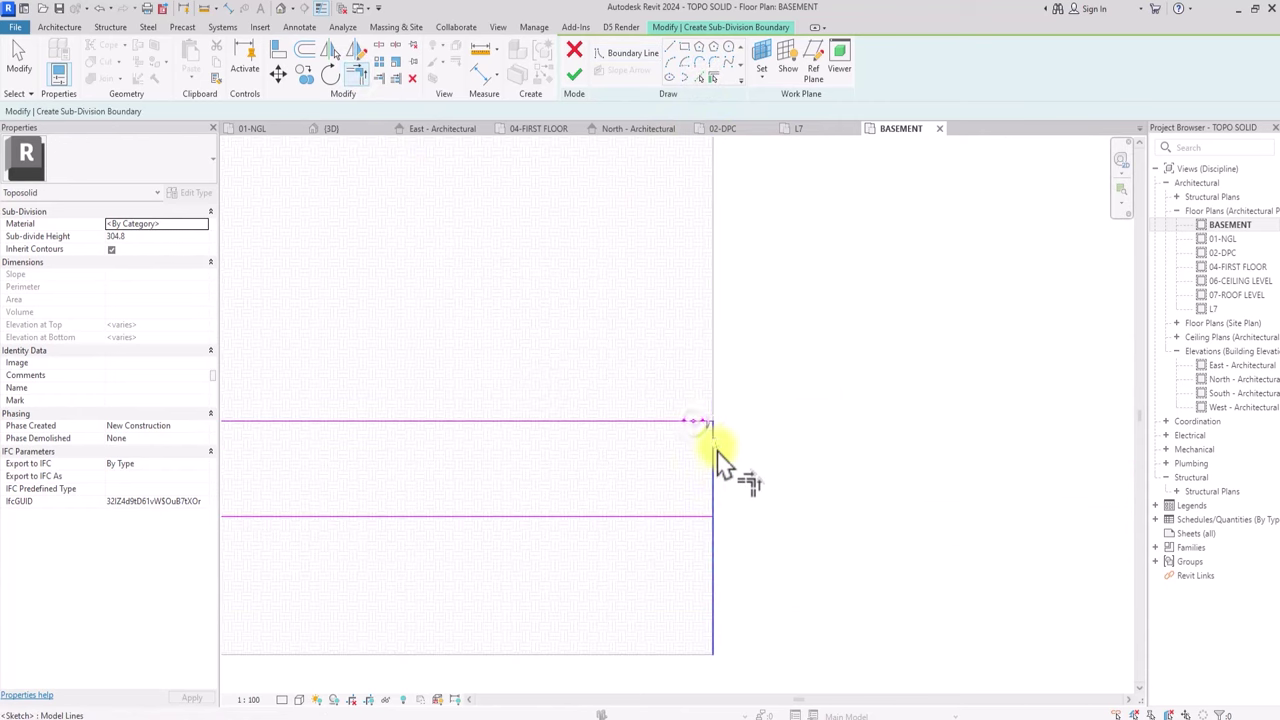
{"action": "scroll", "coordinate": [703, 520], "scroll_direction": "down", "scroll_amount": 5}
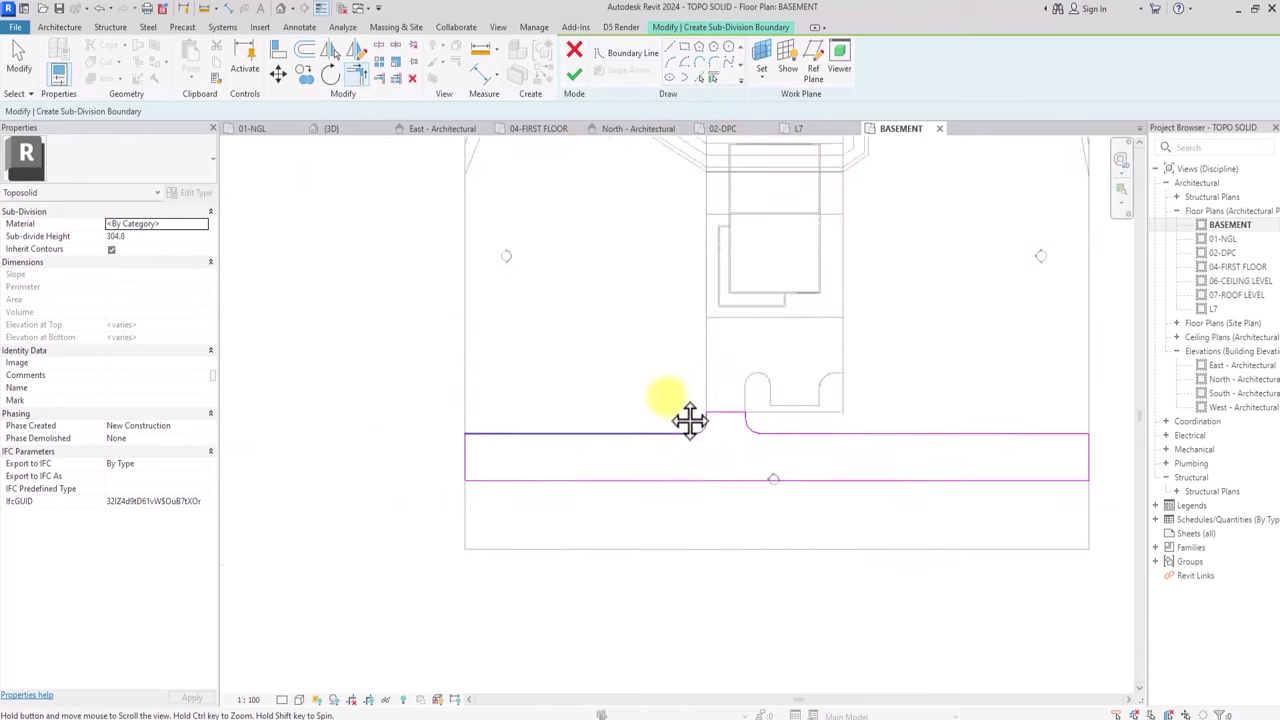
{"action": "key", "text": "Escape"}
{"action": "left_click", "coordinate": [574, 72]}
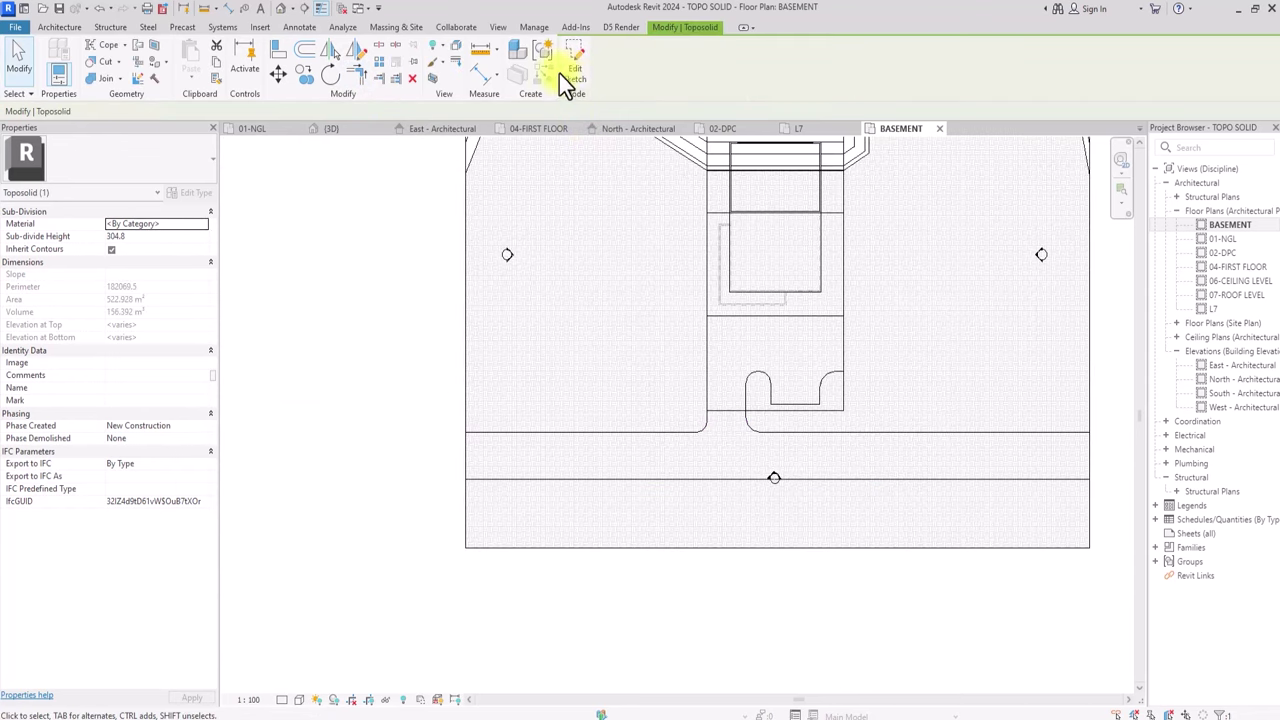
In the 3D view, set the road sub-division's sub-divide height to 1 and its material to 01-ASPHALT.
{"action": "left_click", "coordinate": [283, 10]}
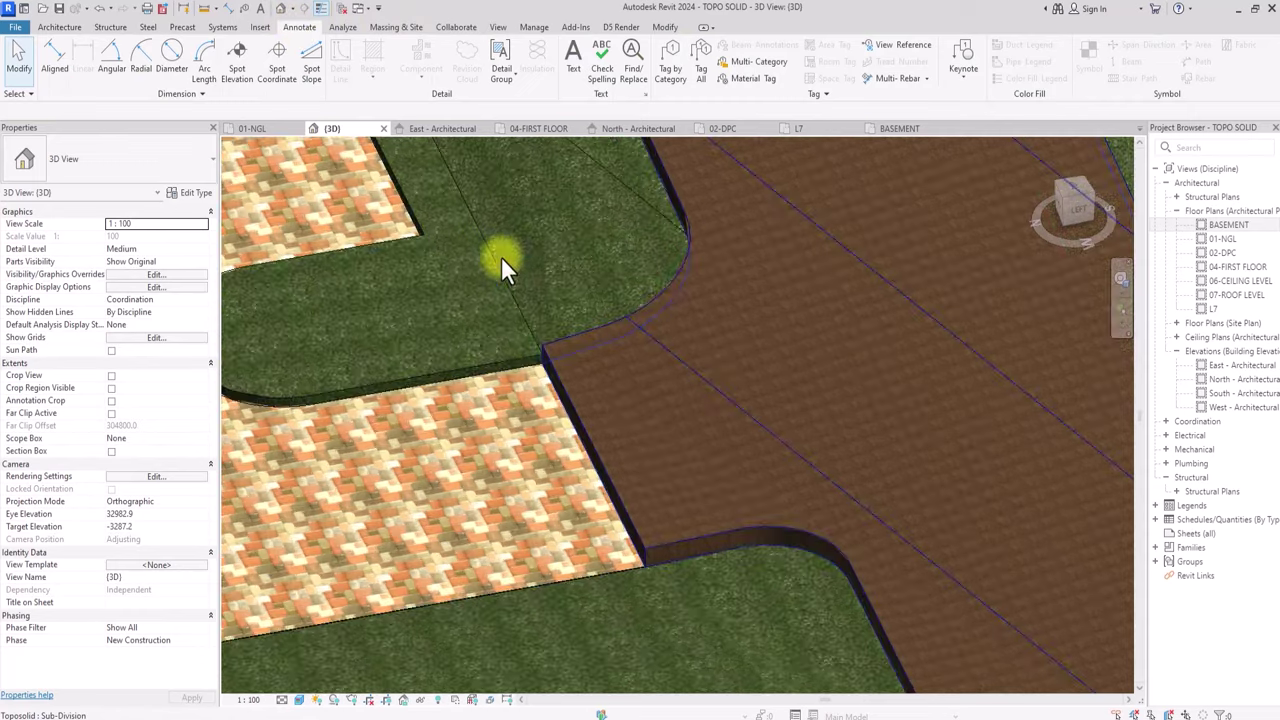
{"action": "left_click", "coordinate": [574, 340]}
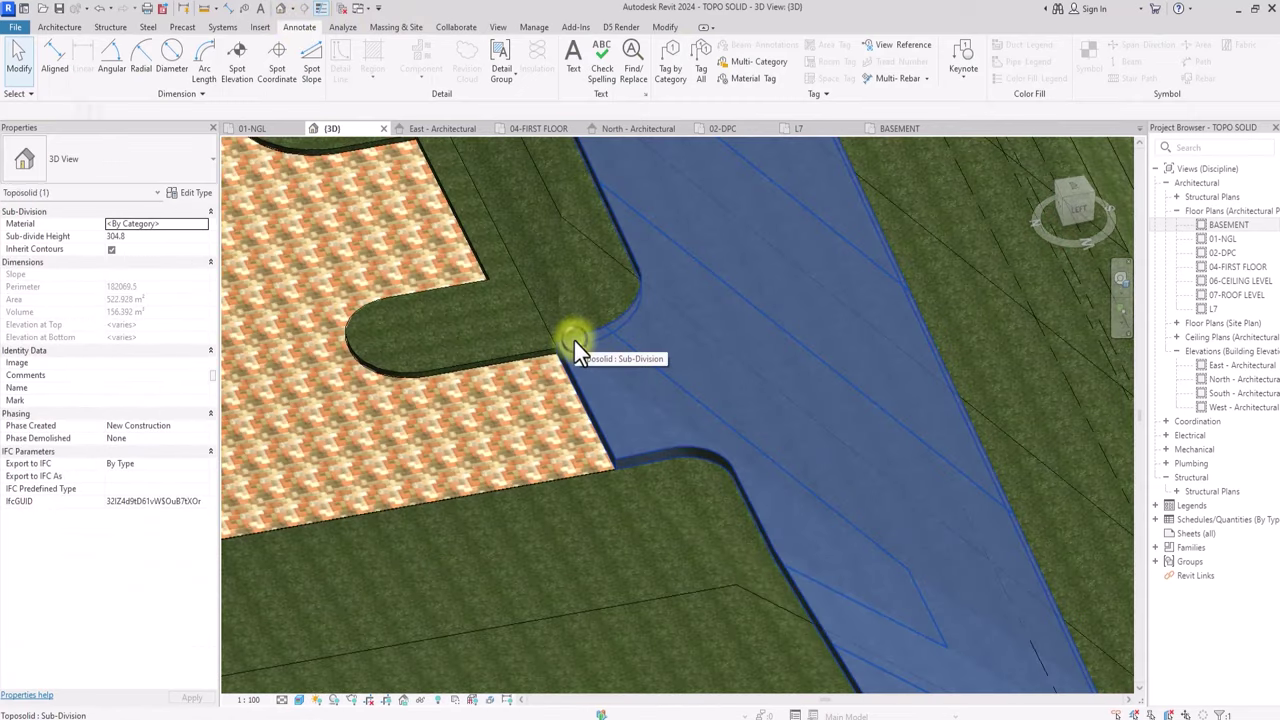
{"action": "left_click", "coordinate": [143, 240]}
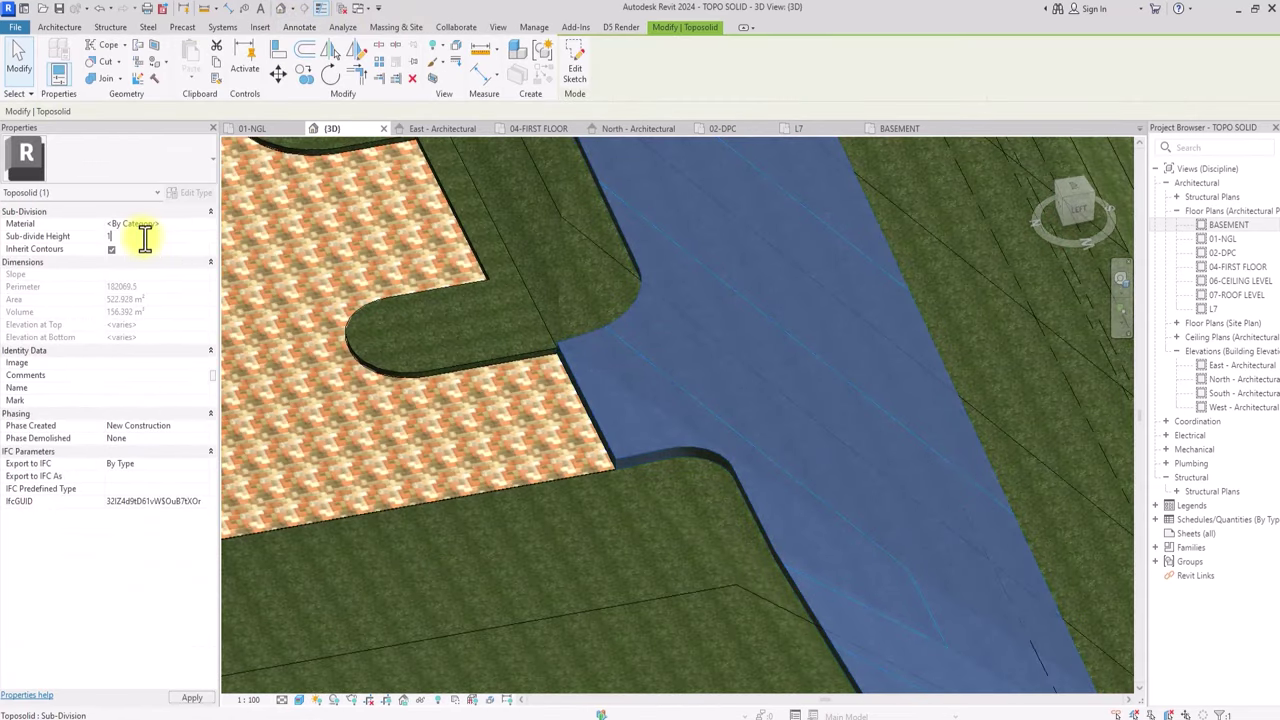
{"action": "left_click", "coordinate": [201, 227]}
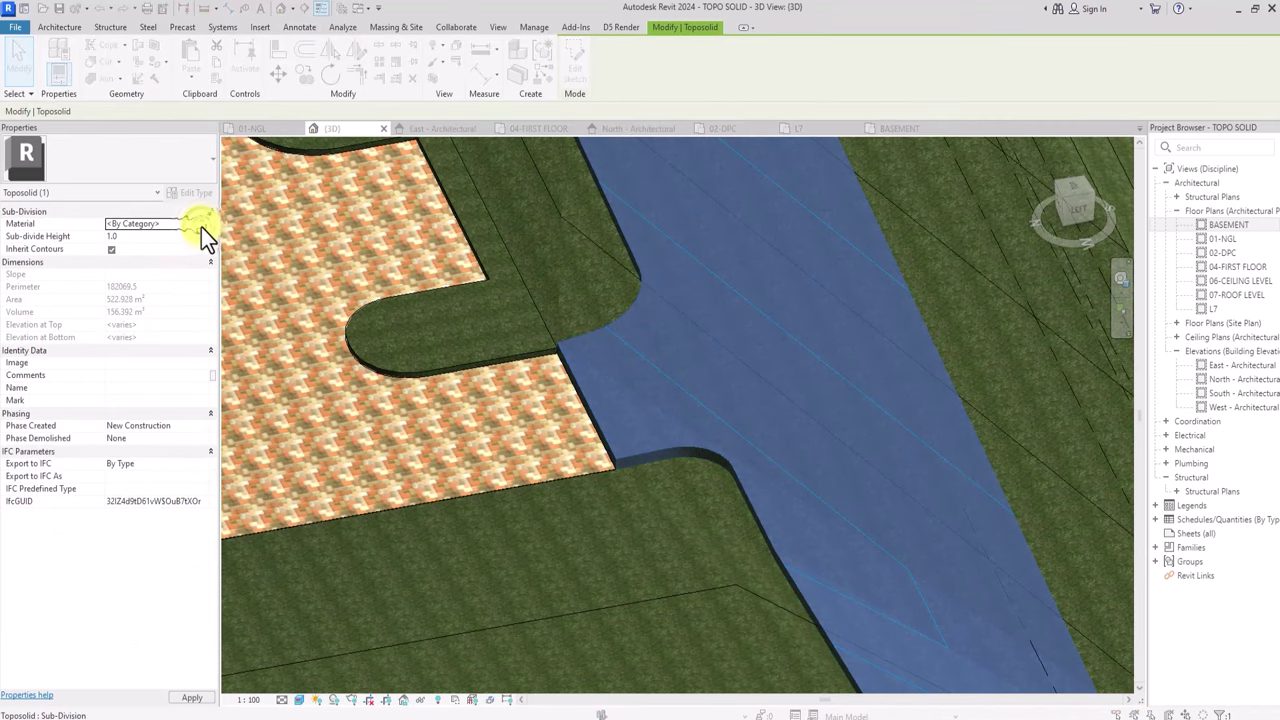
{"action": "left_click", "coordinate": [400, 247]}
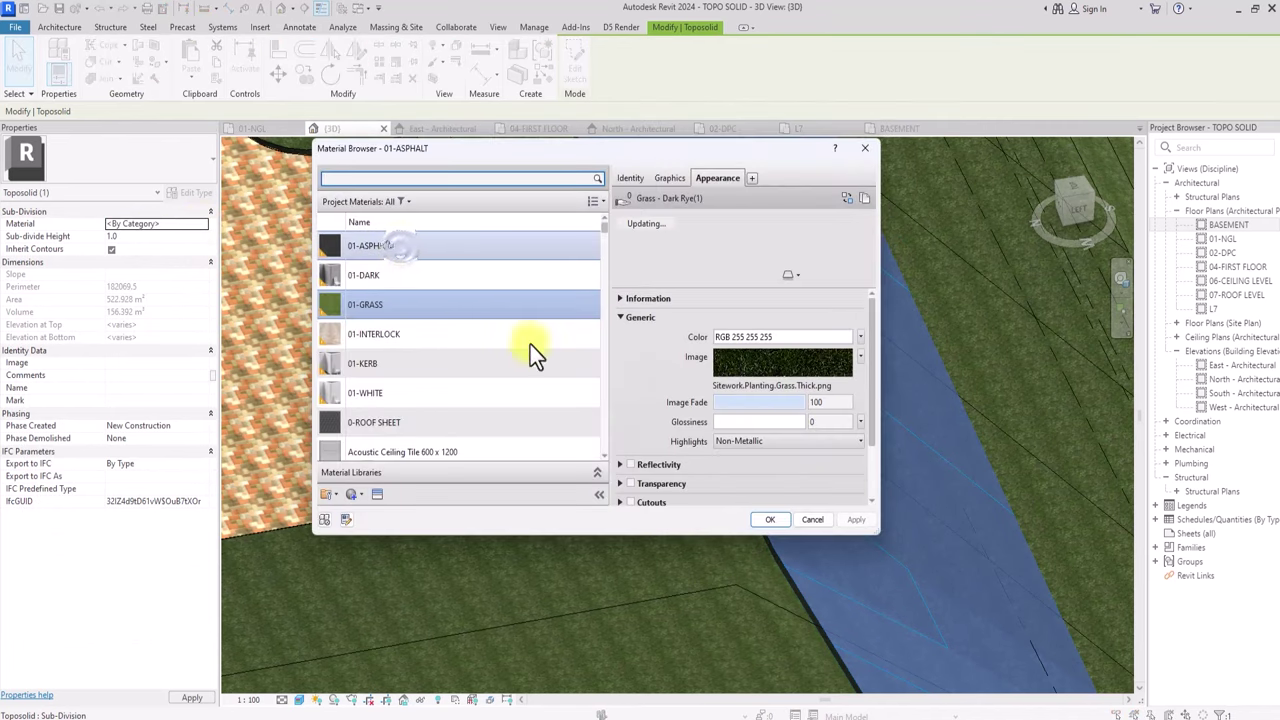
{"action": "left_click", "coordinate": [769, 520]}
{"action": "scroll", "coordinate": [614, 506], "scroll_direction": "down", "scroll_amount": 5}
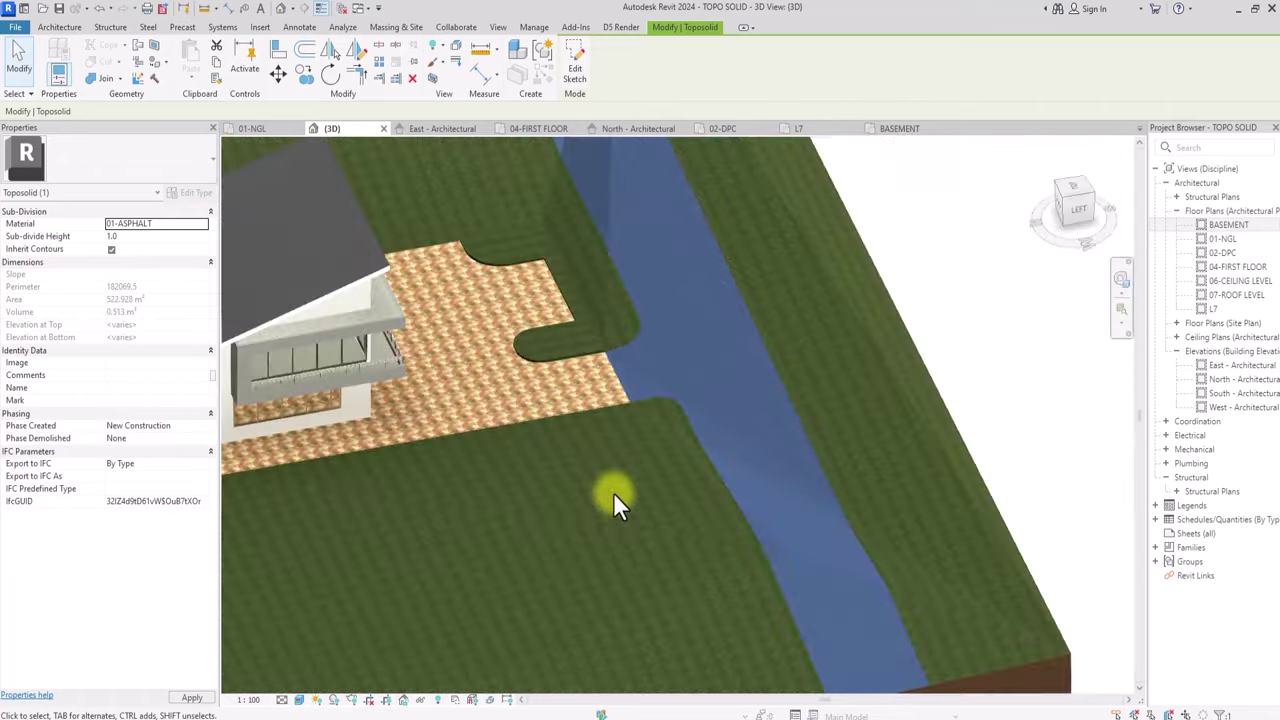
{"action": "key", "text": "Escape"}
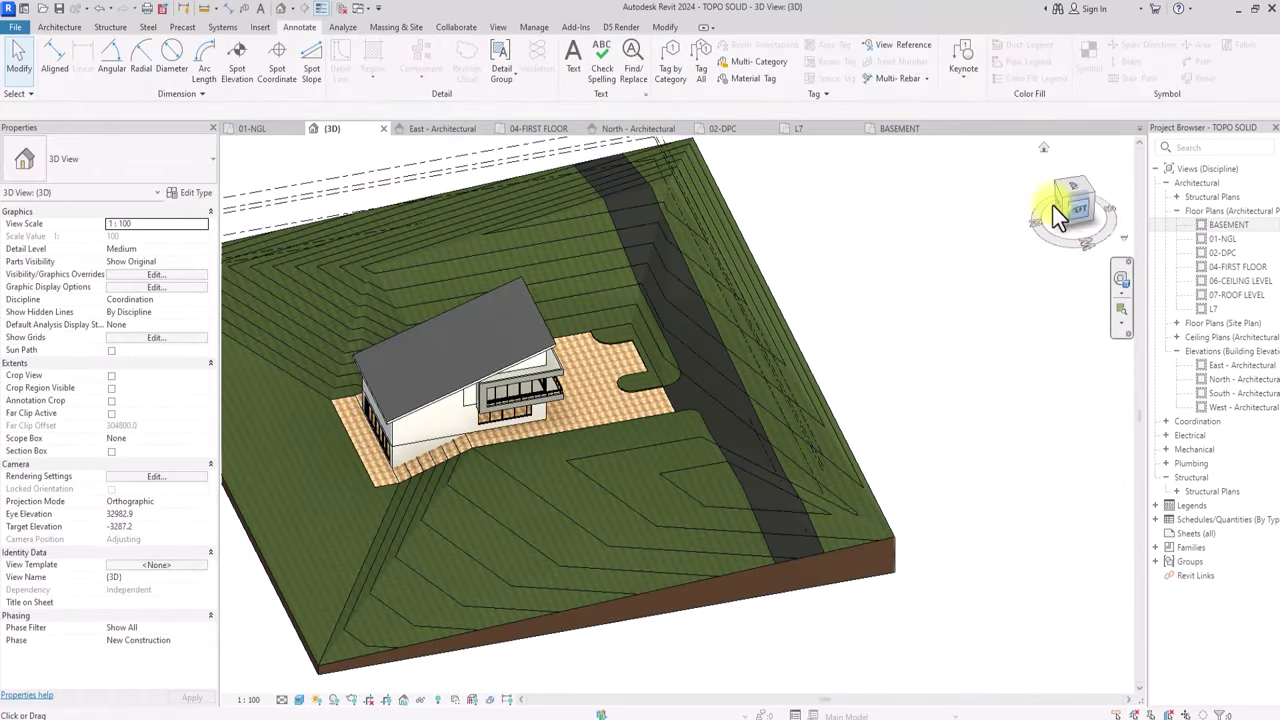
{"action": "left_click_drag", "start_coordinate": [1054, 208], "coordinate": [911, 169]}
{"action": "left_click", "coordinate": [1048, 199]}
{"action": "left_click_drag", "start_coordinate": [1086, 203], "coordinate": [1066, 249]}
{"action": "mouse_move", "coordinate": [1066, 249]}
{"action": "middle_mouse_down", "text": "shift"}
{"action": "mouse_move", "coordinate": [1089, 271]}
{"action": "mouse_move", "coordinate": [1065, 246]}
{"action": "middle_mouse_up", "text": "shift"}
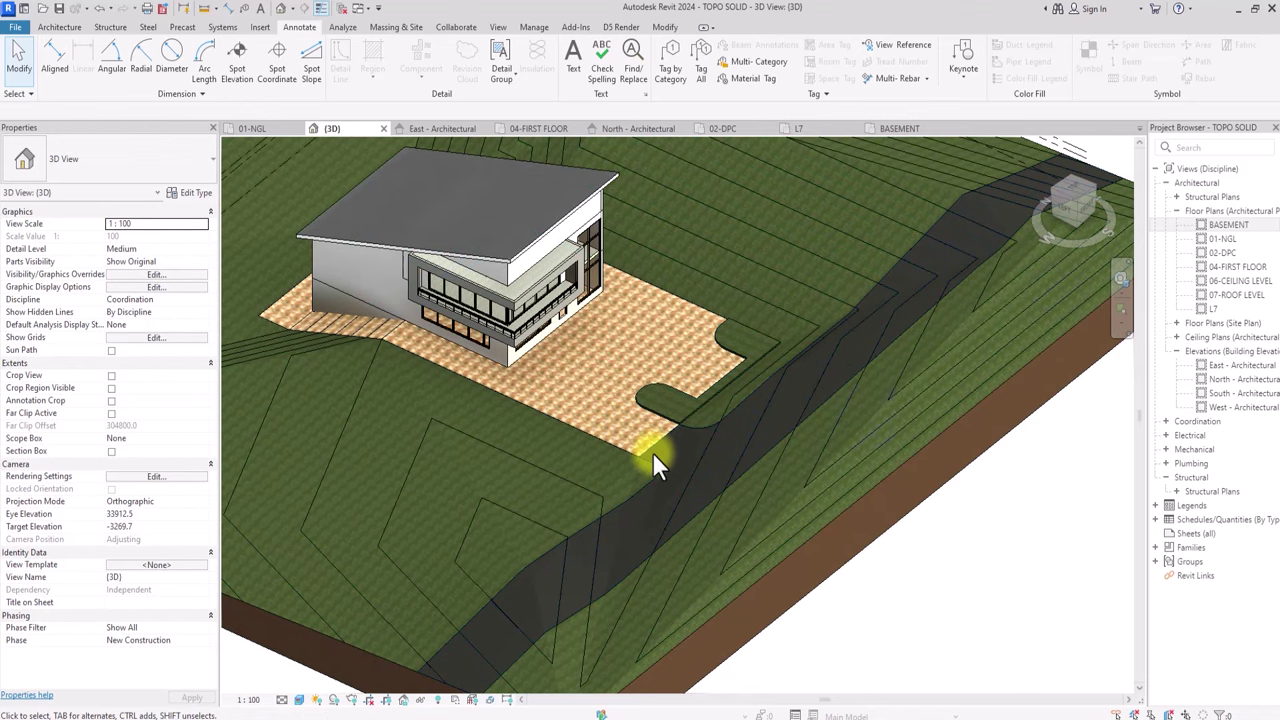
{"action": "scroll", "coordinate": [652, 465], "scroll_direction": "up", "scroll_amount": 5}
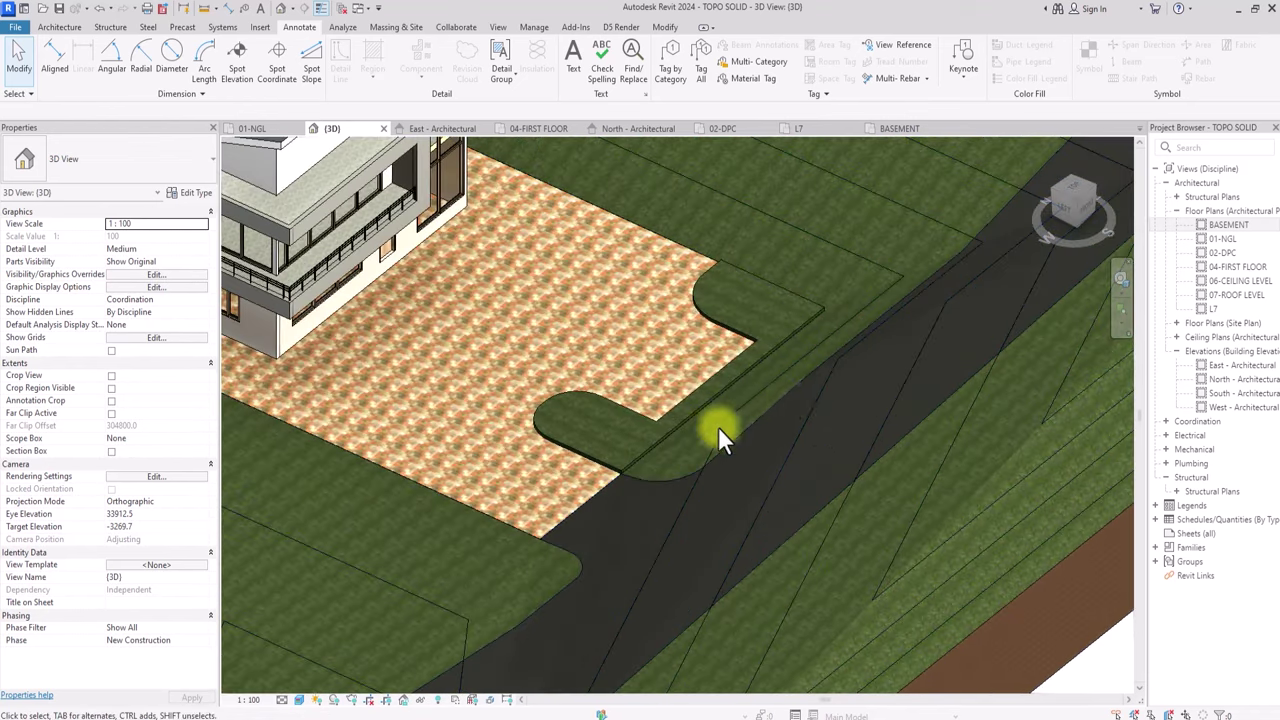
In the BASEMENT plan, start another toposolid sub-division and pick the road's south line as a boundary.
{"action": "double_click", "coordinate": [1226, 228]}
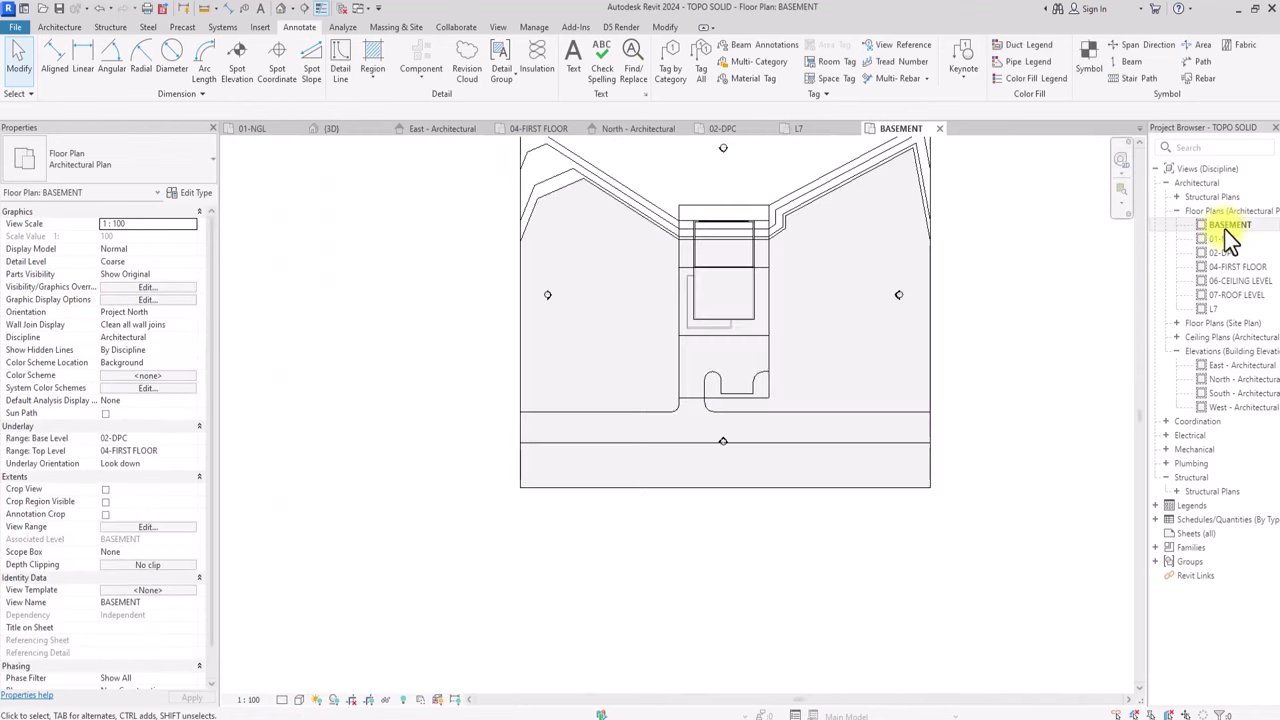
{"action": "scroll", "coordinate": [707, 427], "scroll_direction": "up", "scroll_amount": 3}
{"action": "mouse_move", "coordinate": [872, 434]}
{"action": "middle_mouse_down"}
{"action": "mouse_move", "coordinate": [607, 454]}
{"action": "mouse_move", "coordinate": [723, 462]}
{"action": "middle_mouse_up"}
{"action": "scroll", "coordinate": [607, 454], "scroll_direction": "down", "scroll_amount": 4}
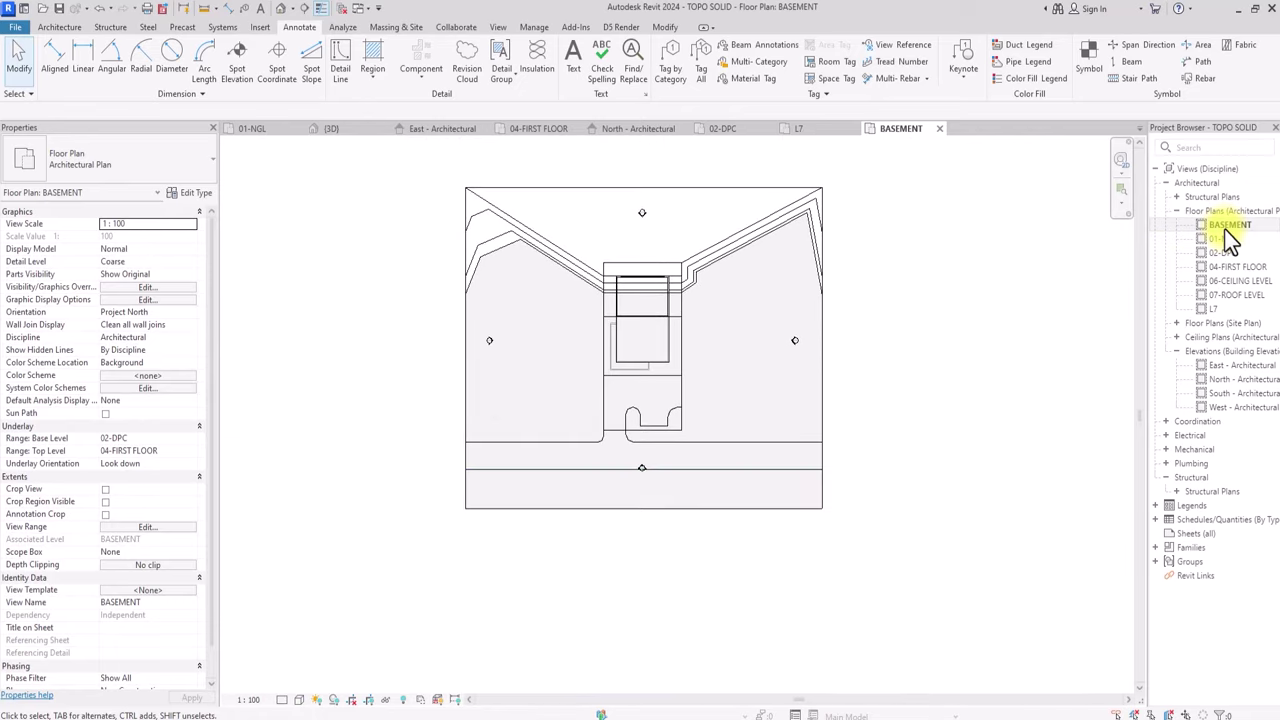
{"action": "left_click", "coordinate": [577, 268]}
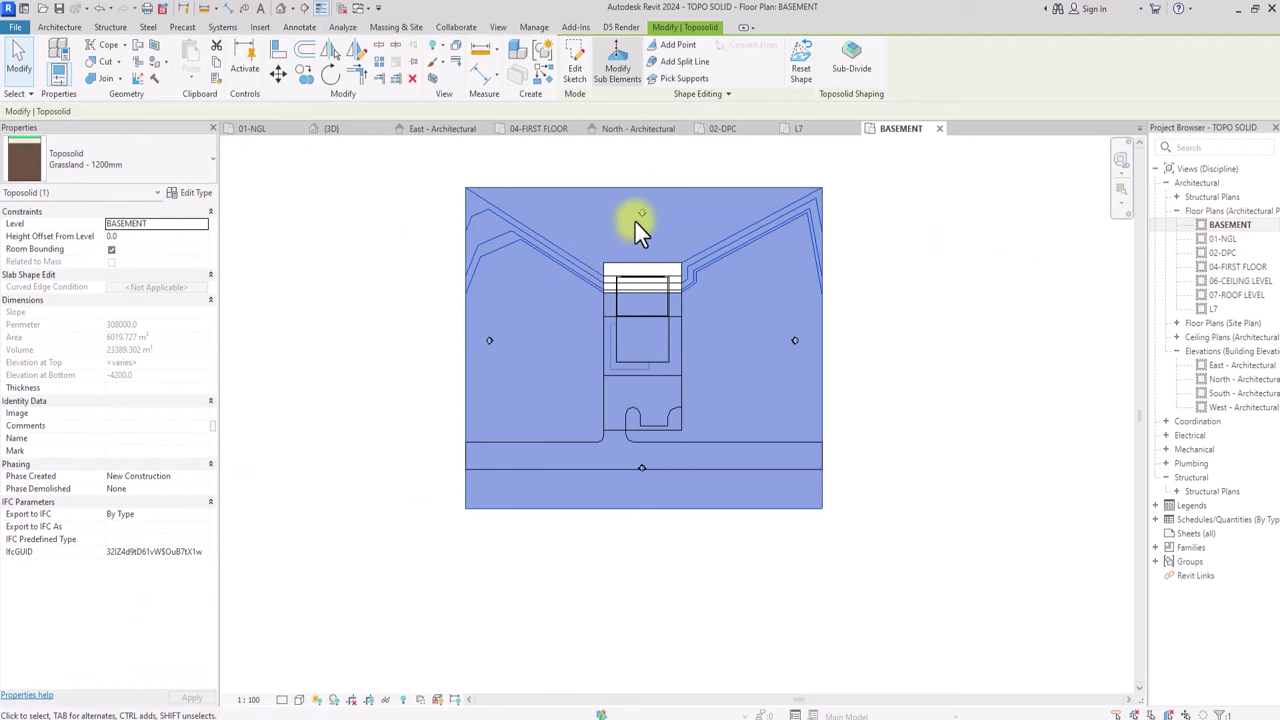
{"action": "left_click", "coordinate": [841, 54]}
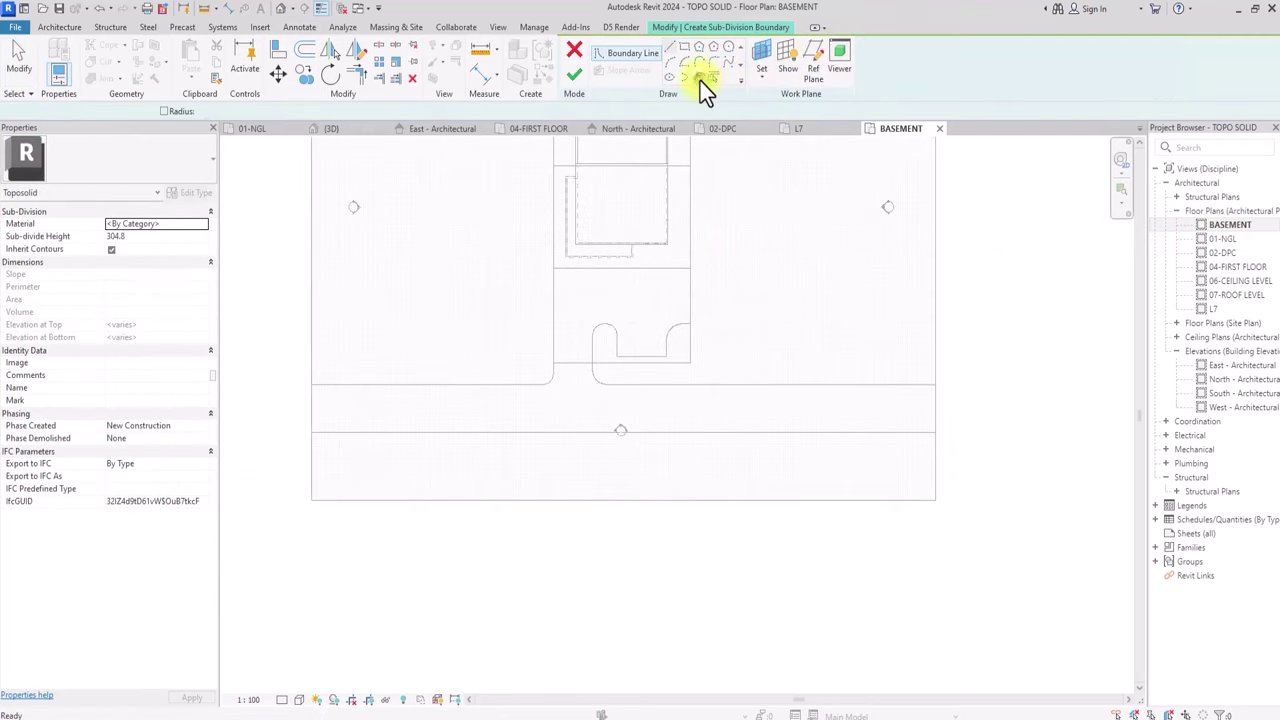
{"action": "left_click", "coordinate": [701, 80]}
{"action": "left_click", "coordinate": [518, 439]}
Pick the road's north lines on both sides of the driveway along with the driveway mouth's curves and short sides.
{"action": "scroll", "coordinate": [465, 385], "scroll_direction": "up", "scroll_amount": 2}
{"action": "left_click", "coordinate": [465, 385]}
{"action": "scroll", "coordinate": [600, 376], "scroll_direction": "up", "scroll_amount": 4}
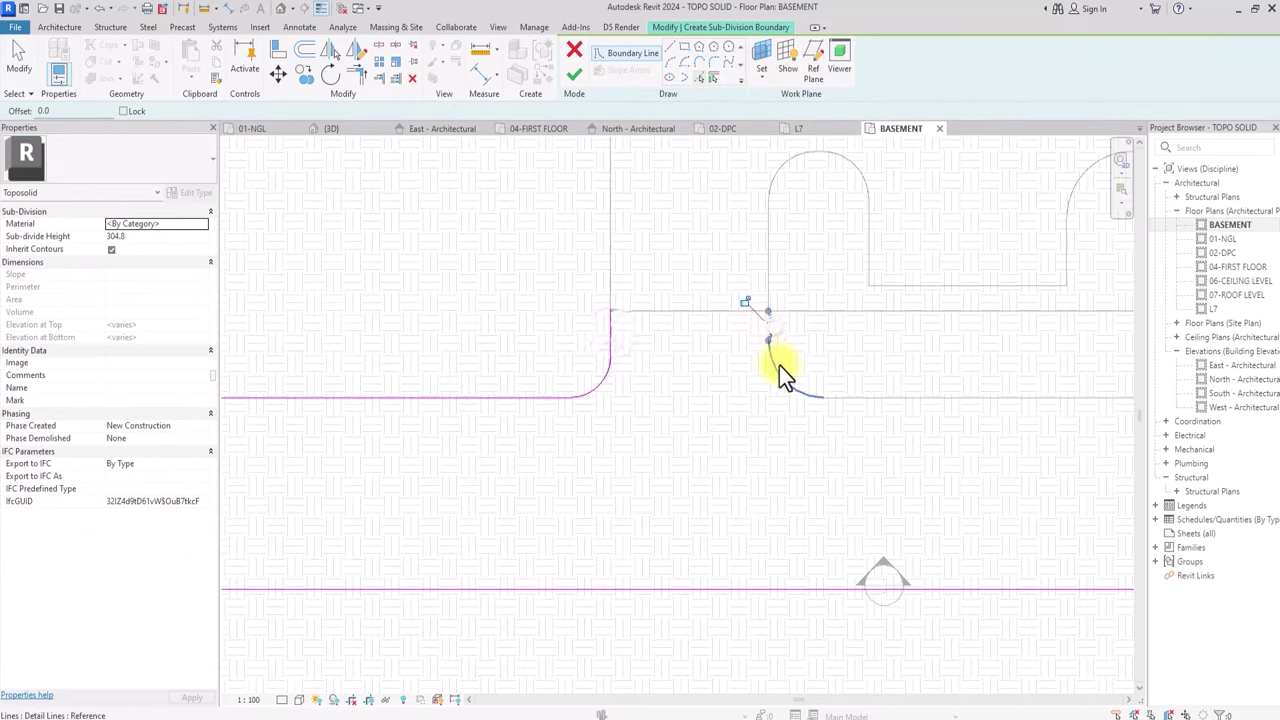
{"action": "left_click", "coordinate": [894, 394]}
{"action": "scroll", "coordinate": [892, 393], "scroll_direction": "down", "scroll_amount": 5}
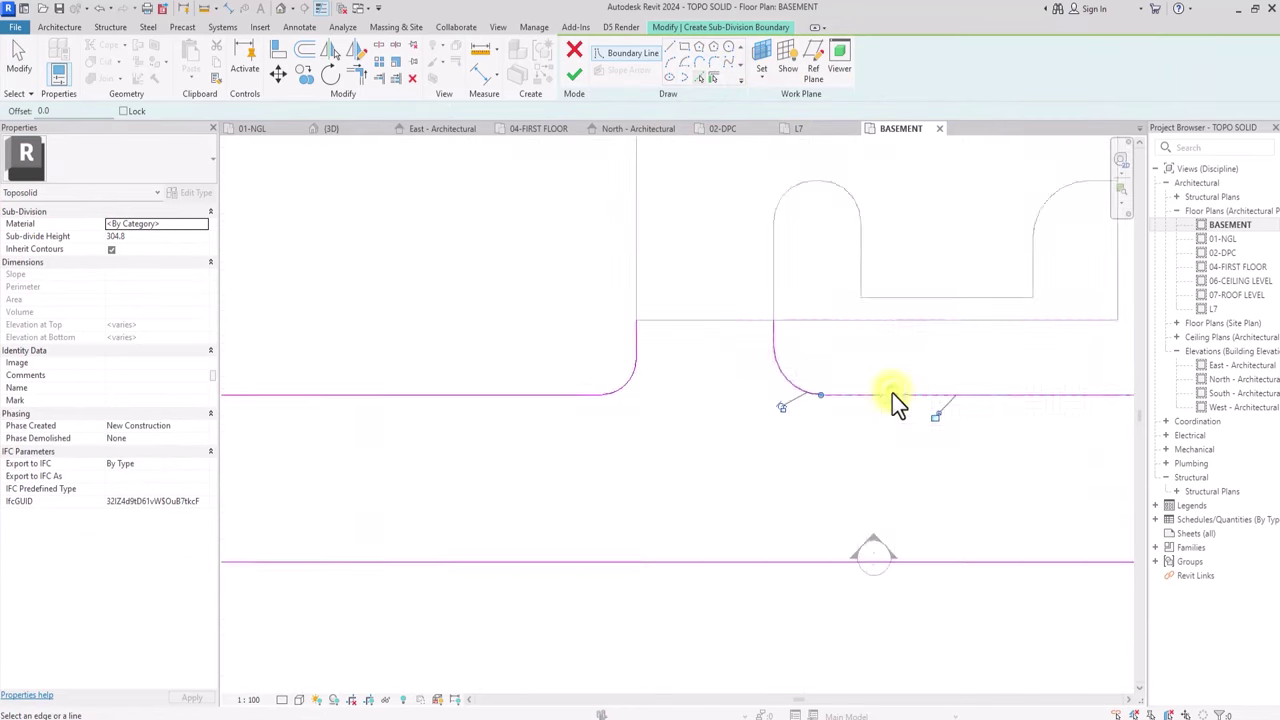
Offset a copy of the road's south line 1500 to the south.
{"action": "left_click", "coordinate": [305, 50]}
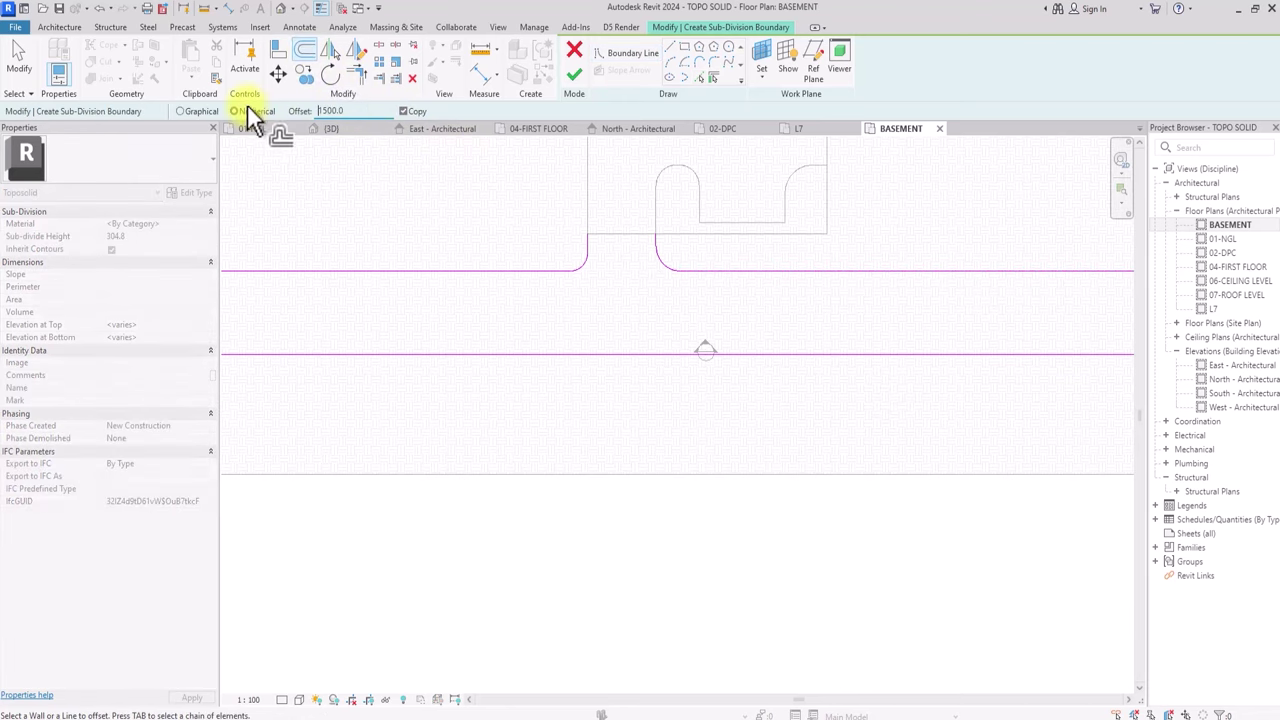
{"action": "scroll", "coordinate": [515, 292], "scroll_direction": "down", "scroll_amount": 3}
{"action": "left_click", "coordinate": [513, 330]}
{"action": "scroll", "coordinate": [501, 283], "scroll_direction": "up", "scroll_amount": 2}
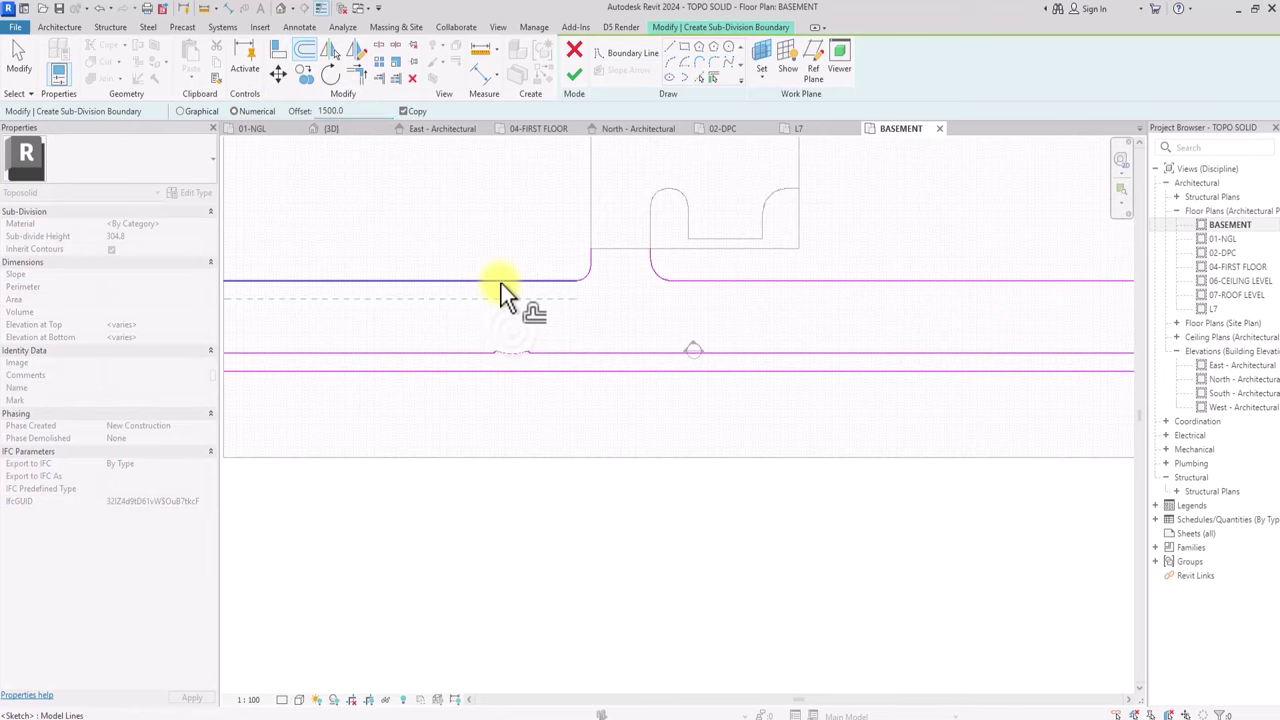
Try a 1500 offset of the north road line west of the driveway and undo it.
{"action": "left_click", "coordinate": [501, 283]}
{"action": "scroll", "coordinate": [578, 280], "scroll_direction": "up", "scroll_amount": 2}
{"action": "key", "text": "Escape"}
{"action": "key", "text": "ctrl+z"}
{"action": "scroll", "coordinate": [583, 295], "scroll_direction": "down", "scroll_amount": 2}
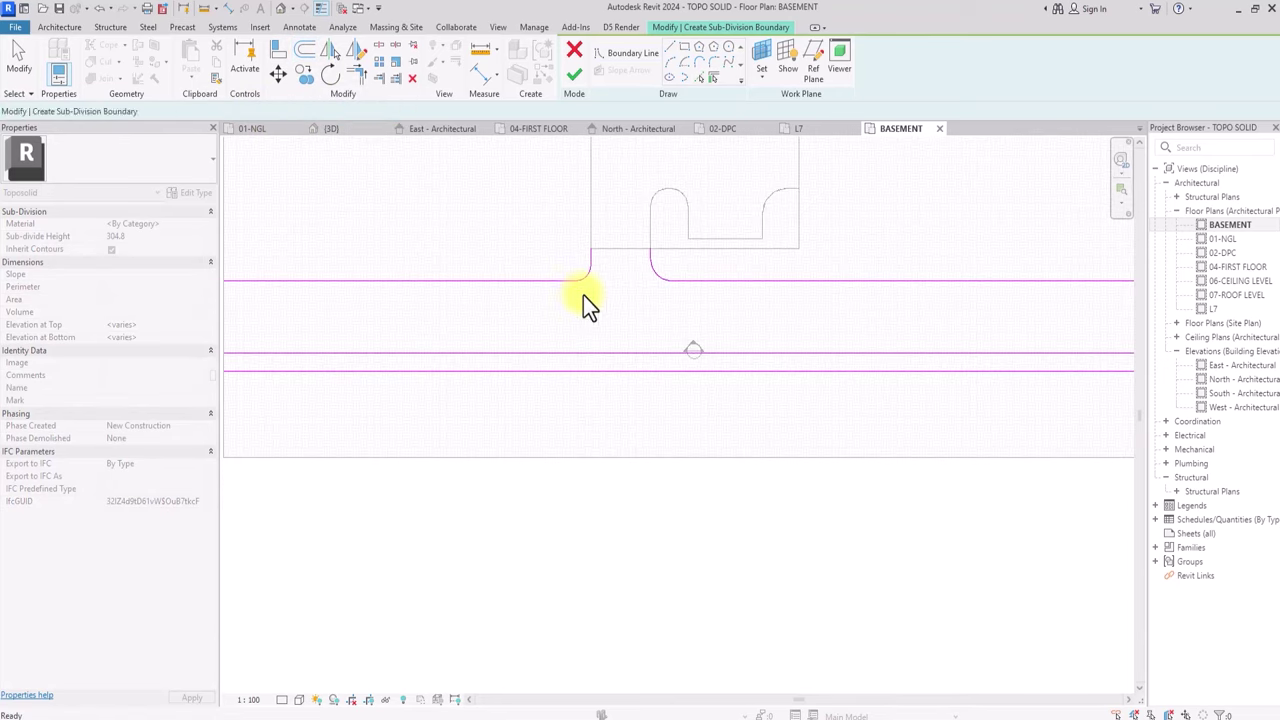
Offset copies of the road's north lines and the driveway mouth's short sides by 1500, forming strips on both sides of the driveway.
{"action": "key", "text": "o"}
{"action": "key", "text": "f"}
{"action": "scroll", "coordinate": [551, 279], "scroll_direction": "up", "scroll_amount": 2}
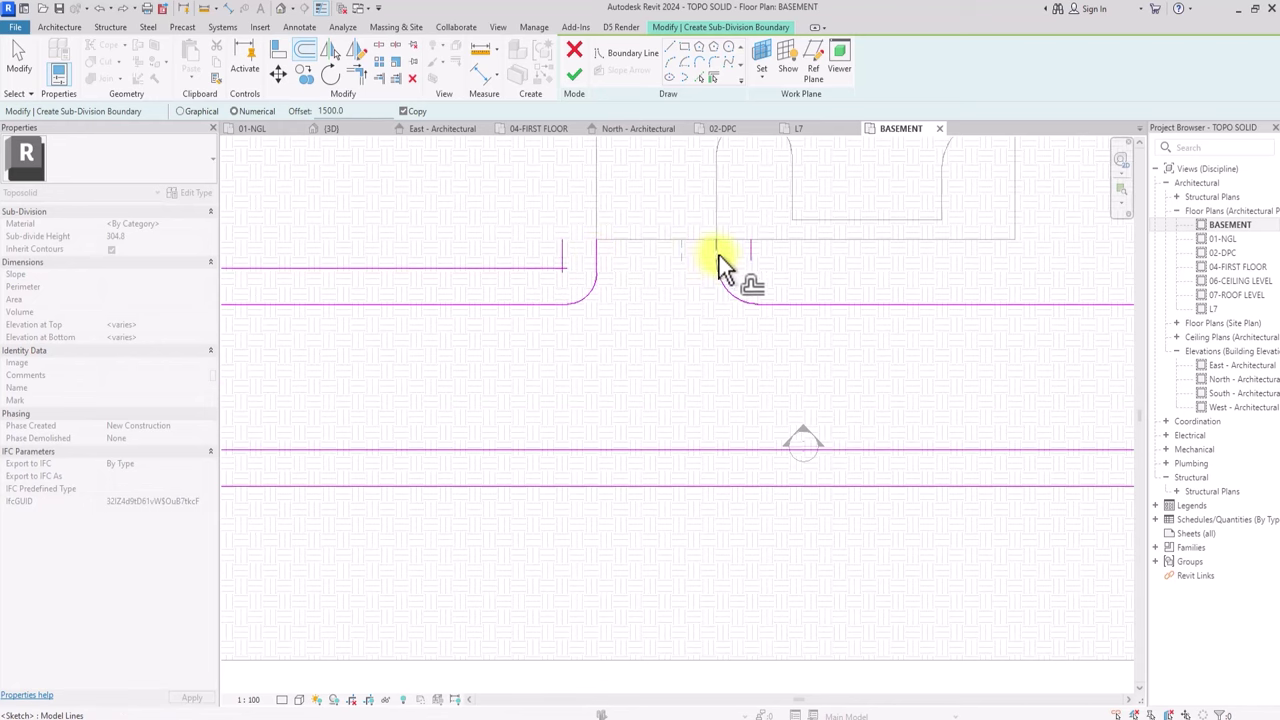
{"action": "scroll", "coordinate": [775, 300], "scroll_direction": "down", "scroll_amount": 1}
{"action": "scroll", "coordinate": [728, 286], "scroll_direction": "up", "scroll_amount": 2}
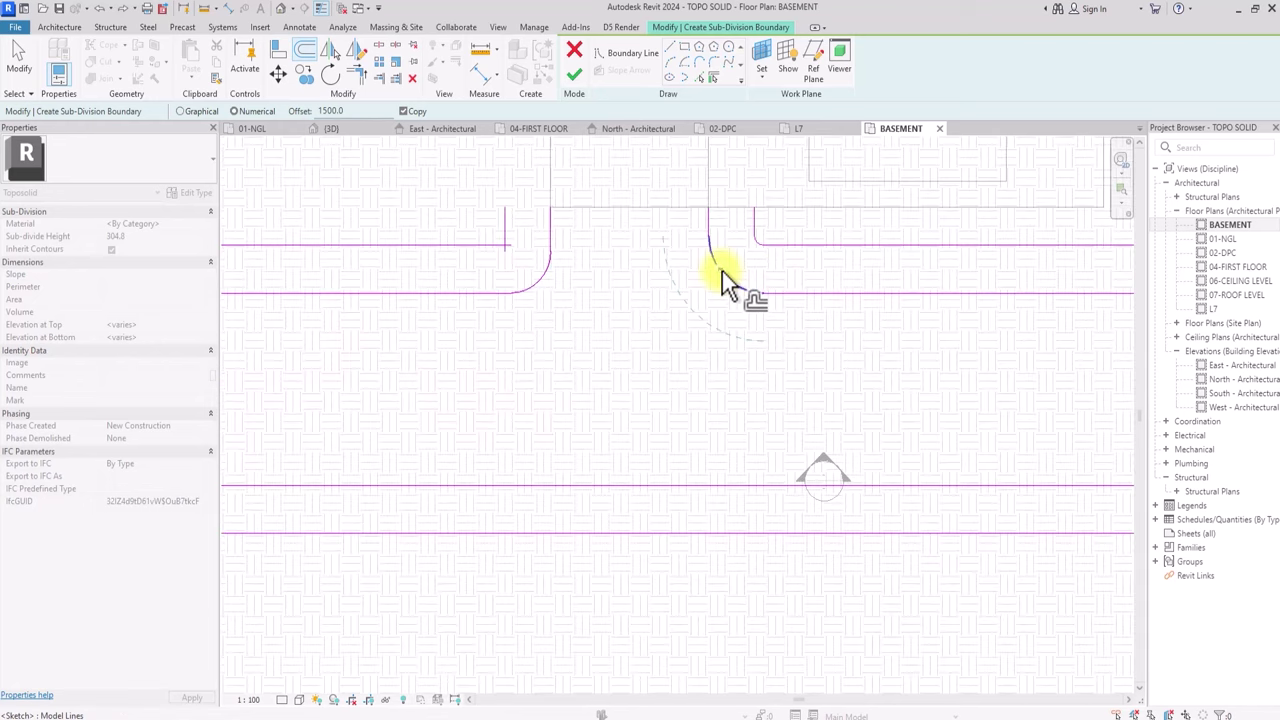
{"action": "scroll", "coordinate": [722, 271], "scroll_direction": "down", "scroll_amount": 4}
Close the roadside strips with straight boundary lines along the toposolid's east and west edges.
{"action": "left_click", "coordinate": [668, 53]}
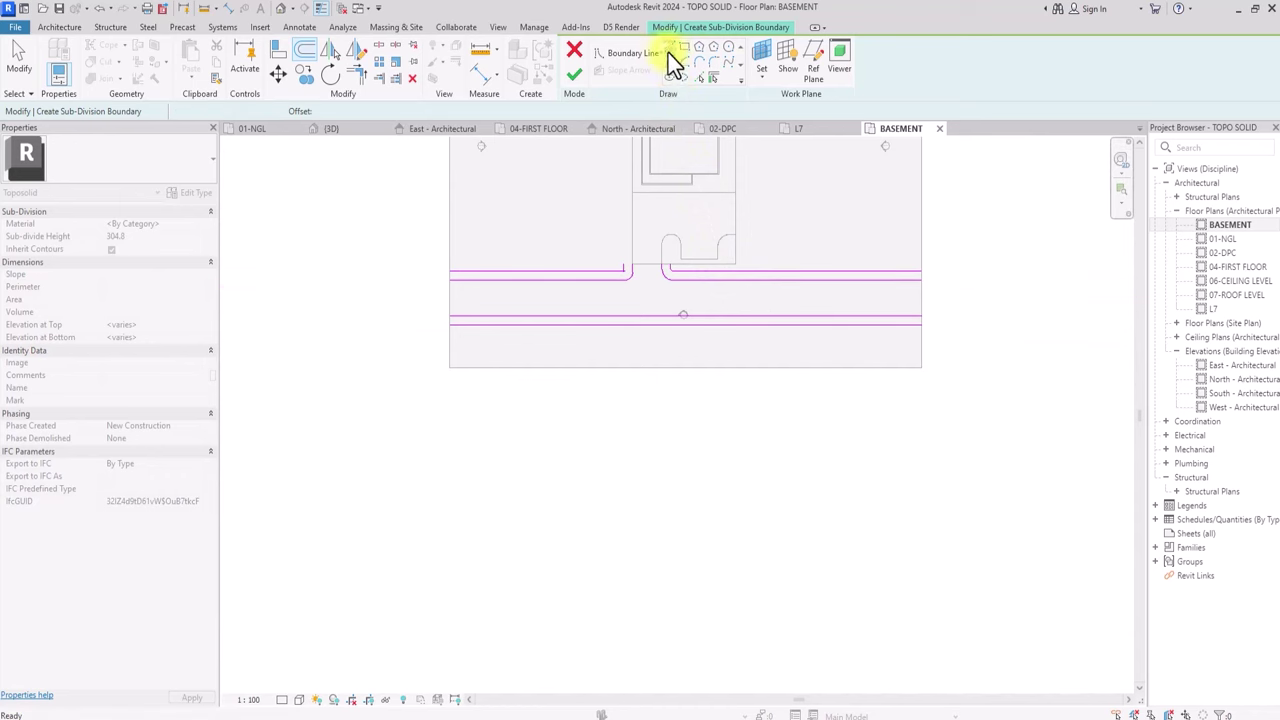
{"action": "scroll", "coordinate": [791, 160], "scroll_direction": "up", "scroll_amount": 3}
{"action": "left_click", "coordinate": [1019, 365]}
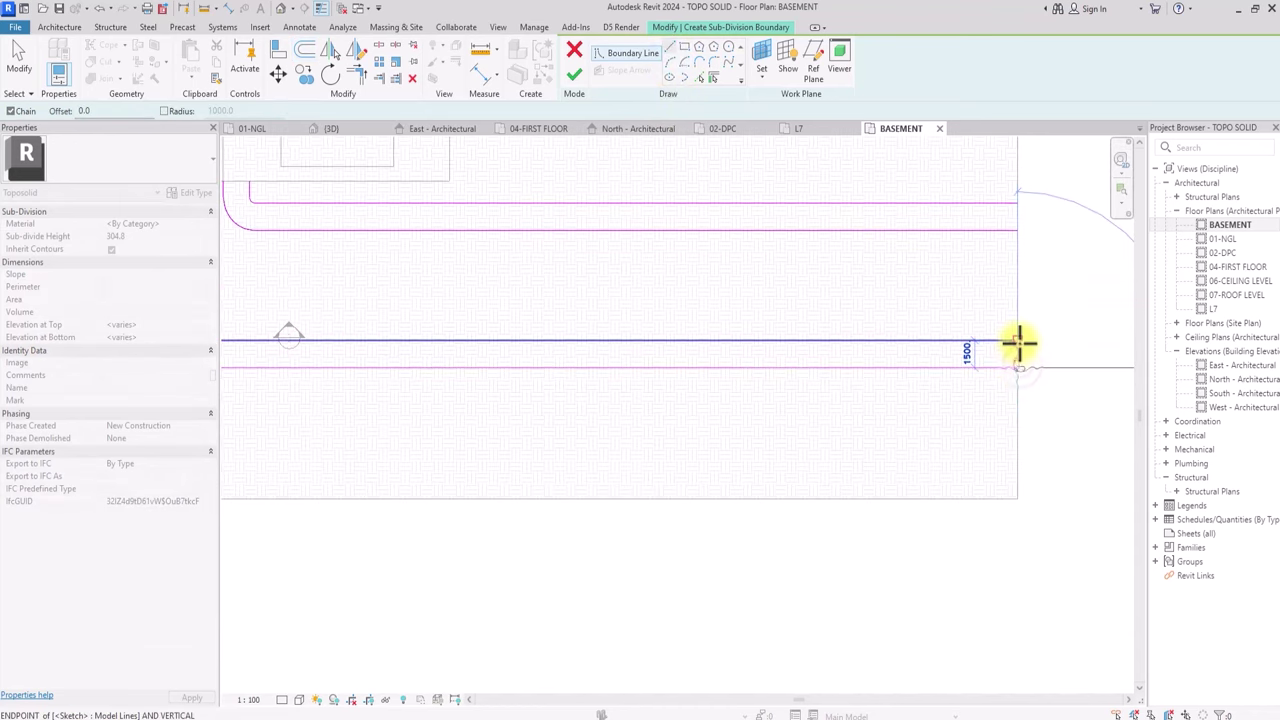
{"action": "left_click", "coordinate": [1017, 203]}
{"action": "scroll", "coordinate": [1017, 203], "scroll_direction": "down", "scroll_amount": 3}
{"action": "middle_click_drag", "start_coordinate": [766, 229], "coordinate": [909, 254]}
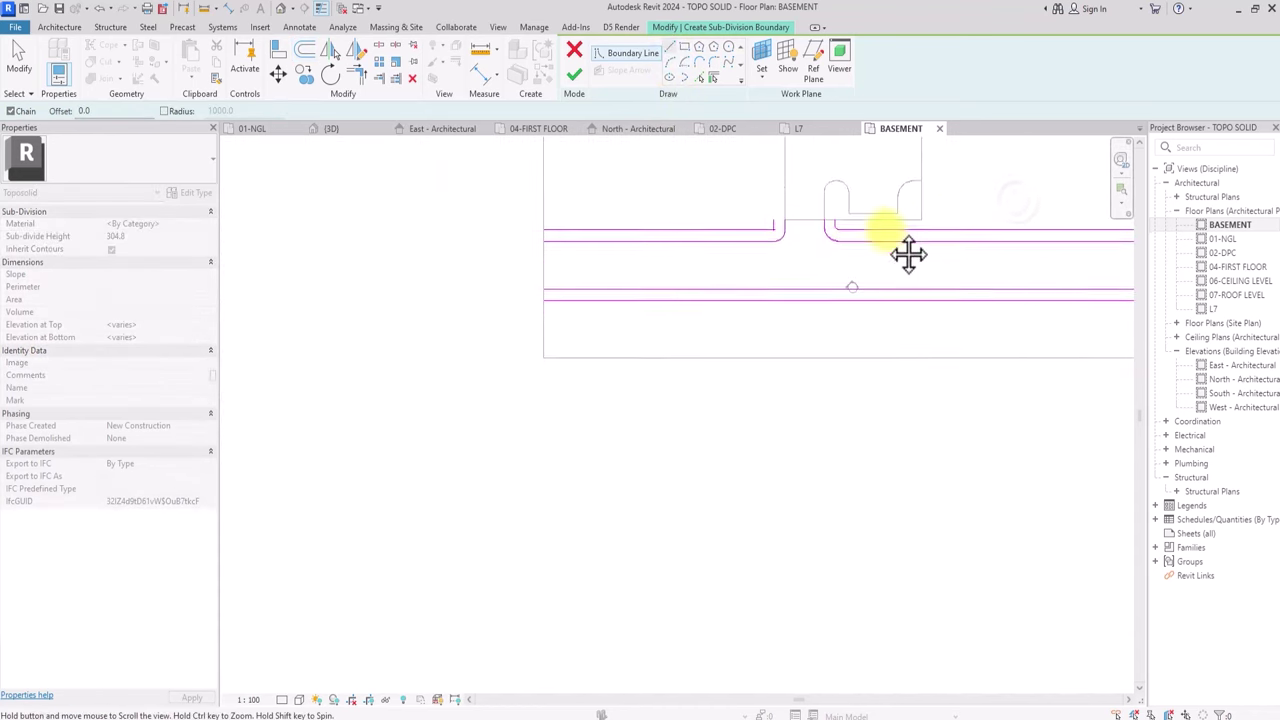
{"action": "scroll", "coordinate": [535, 290], "scroll_direction": "up", "scroll_amount": 2}
{"action": "left_click", "coordinate": [547, 309]}
{"action": "left_click", "coordinate": [549, 290]}
Set the sub-divide height to 75 and the material to Analytical Panels, and finish the roadside strips' sub-division.
{"action": "left_click", "coordinate": [164, 238]}
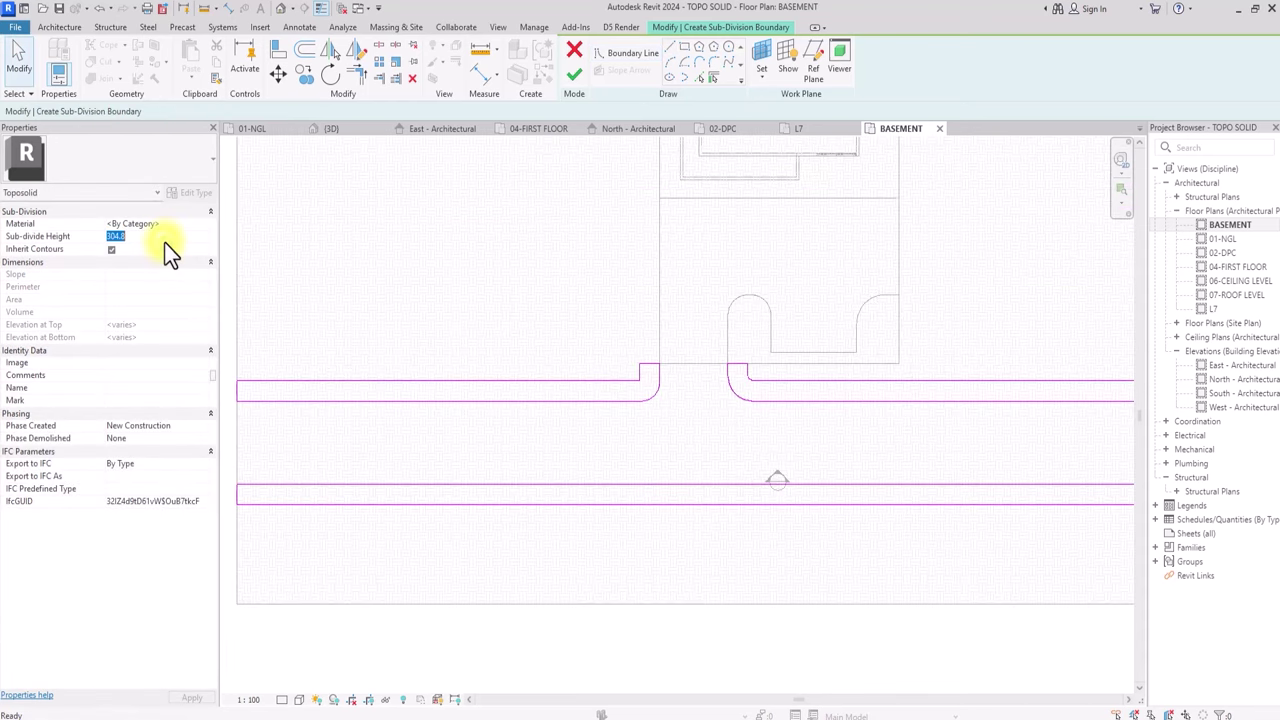
{"action": "type", "text": "75.0"}
{"action": "left_click", "coordinate": [202, 227]}
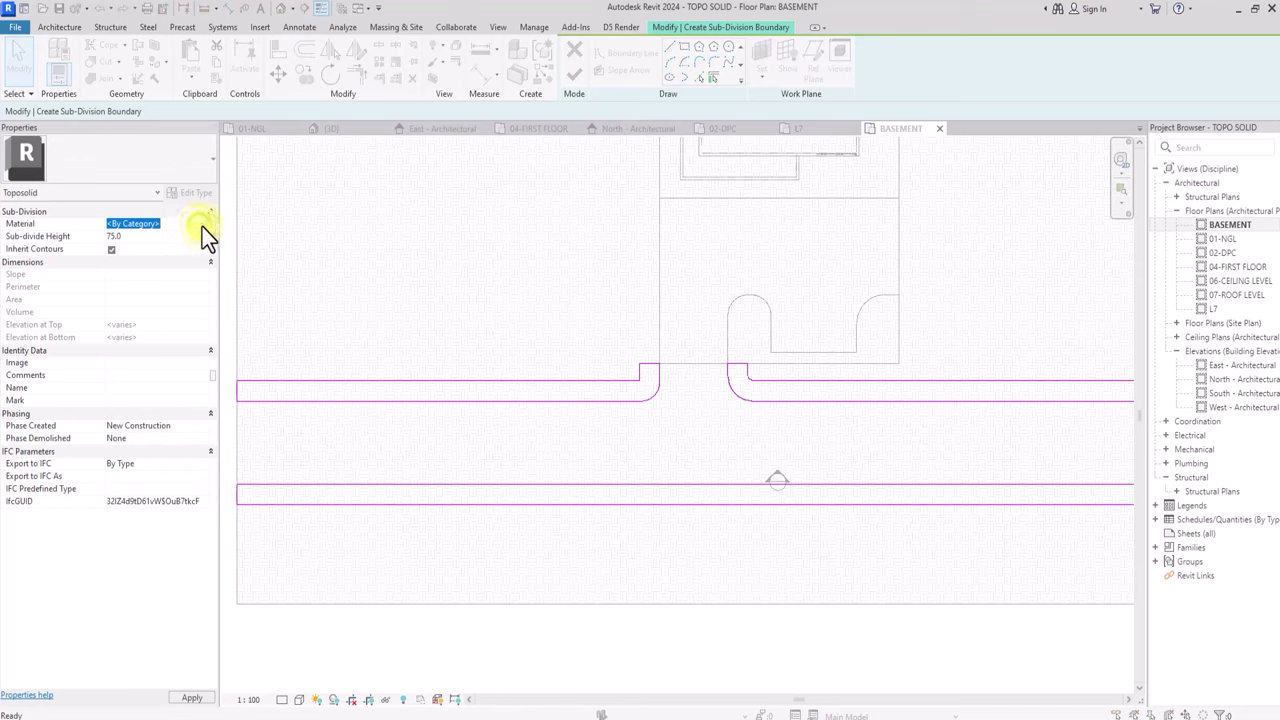
{"action": "left_click", "coordinate": [419, 366]}
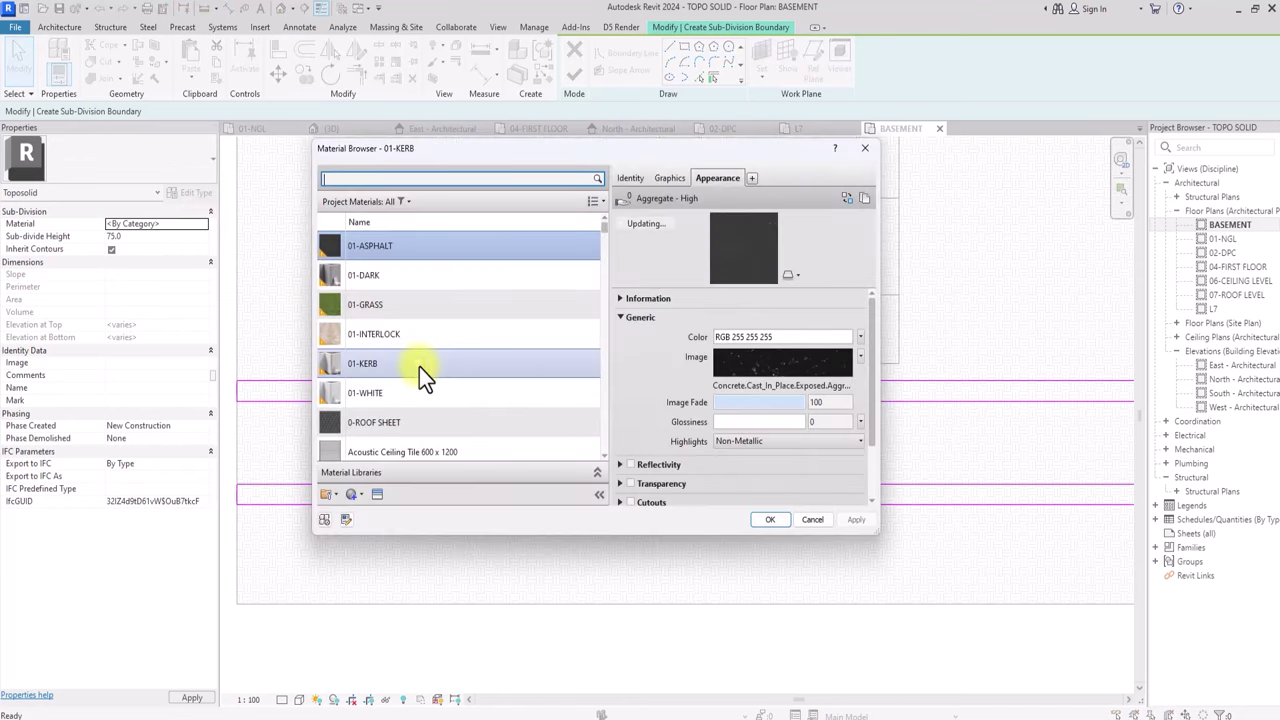
{"action": "left_click", "coordinate": [386, 427]}
{"action": "scroll", "coordinate": [386, 427], "scroll_direction": "down", "scroll_amount": 2}
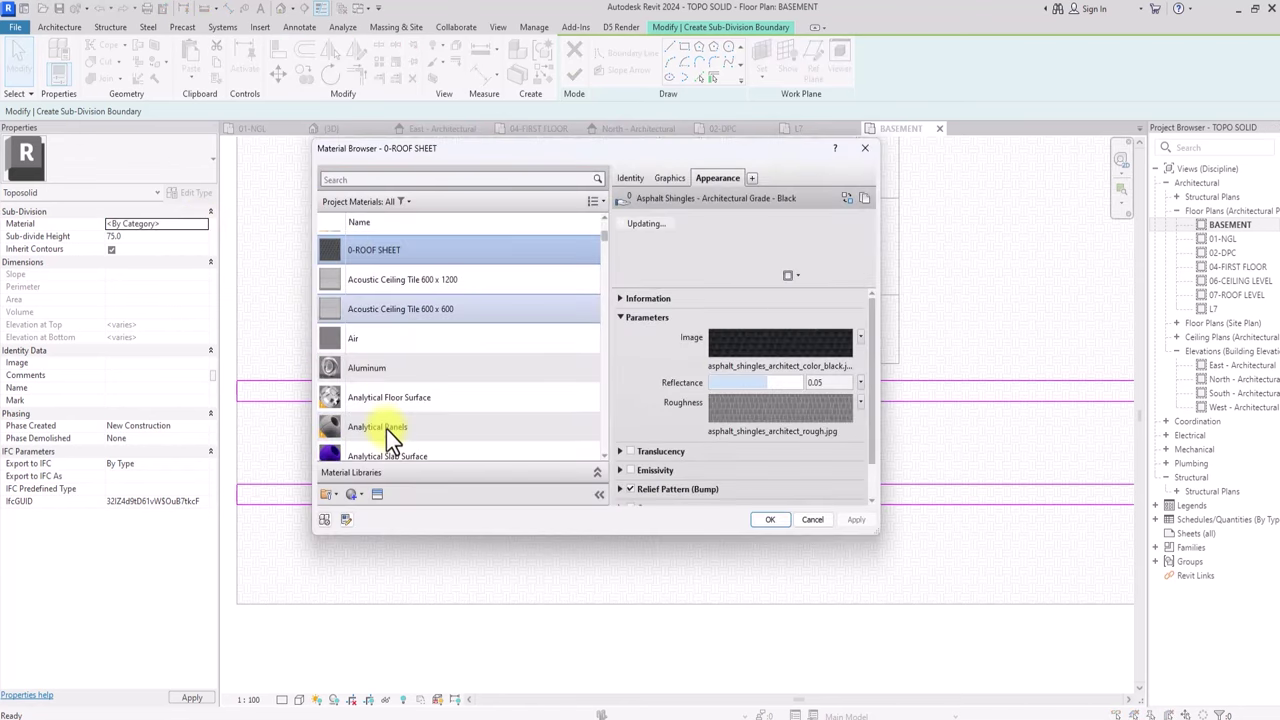
{"action": "left_click", "coordinate": [385, 433]}
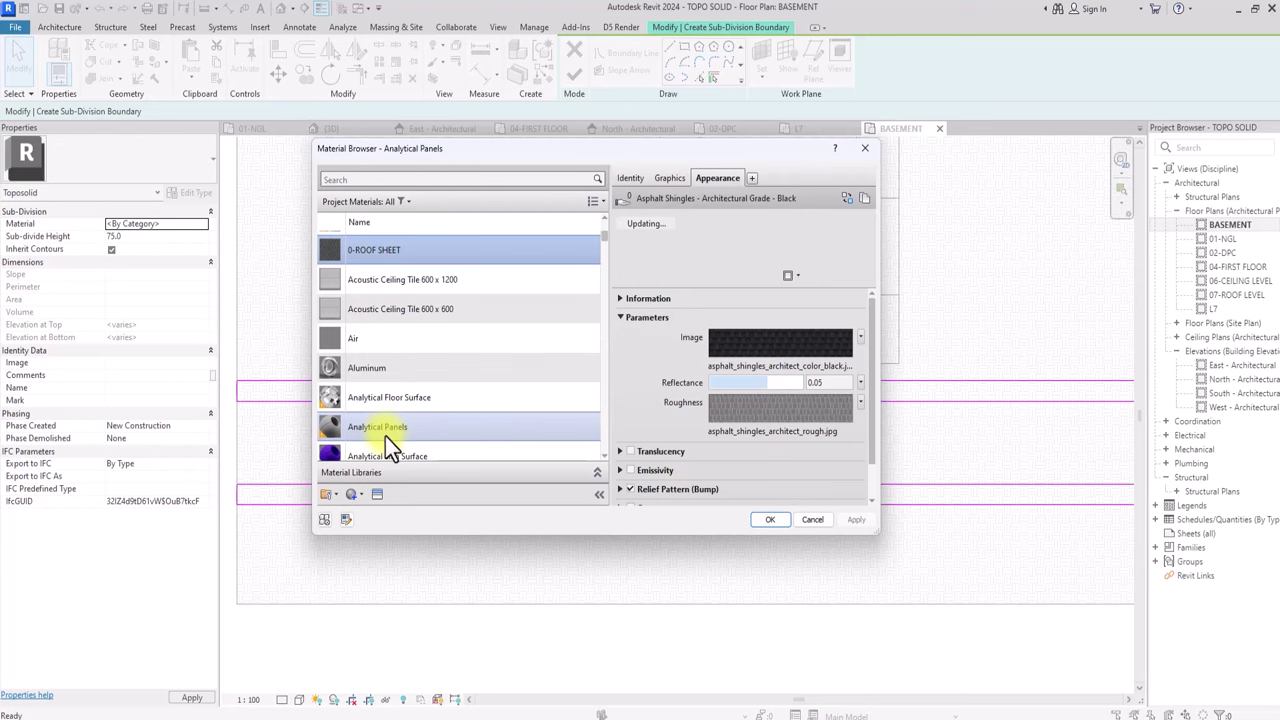
{"action": "left_click", "coordinate": [763, 518]}
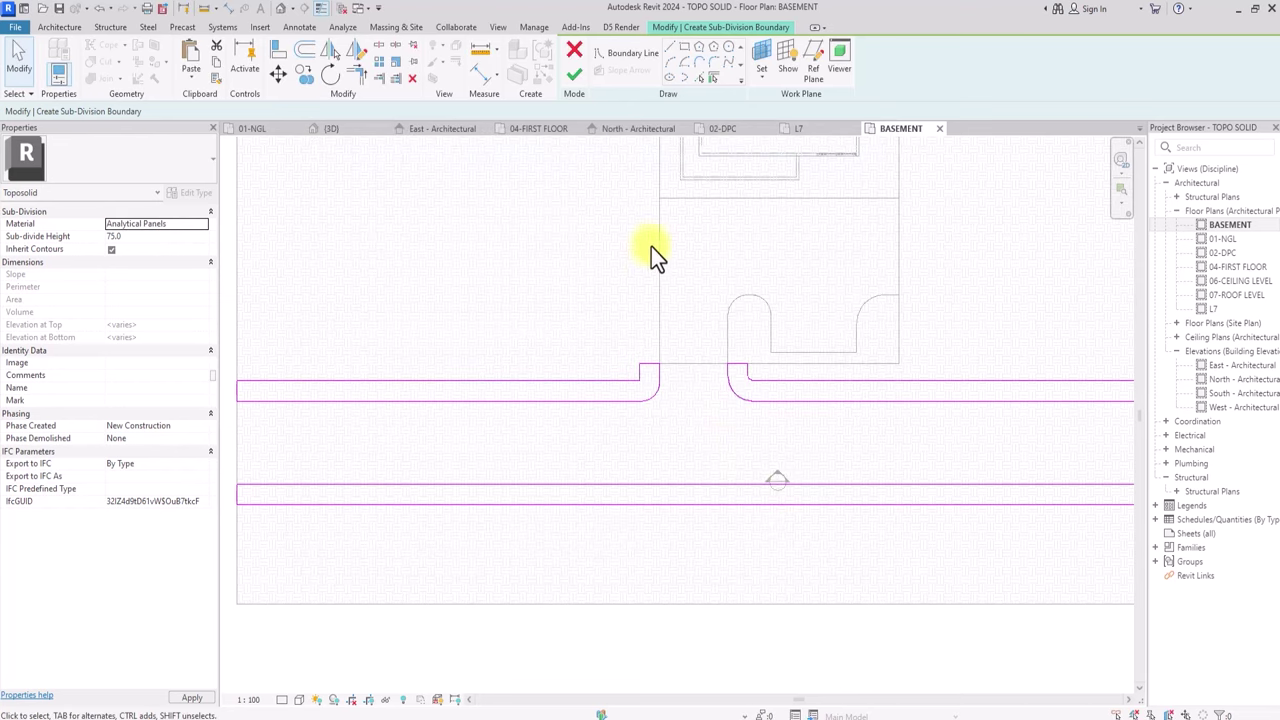
{"action": "left_click", "coordinate": [579, 74]}
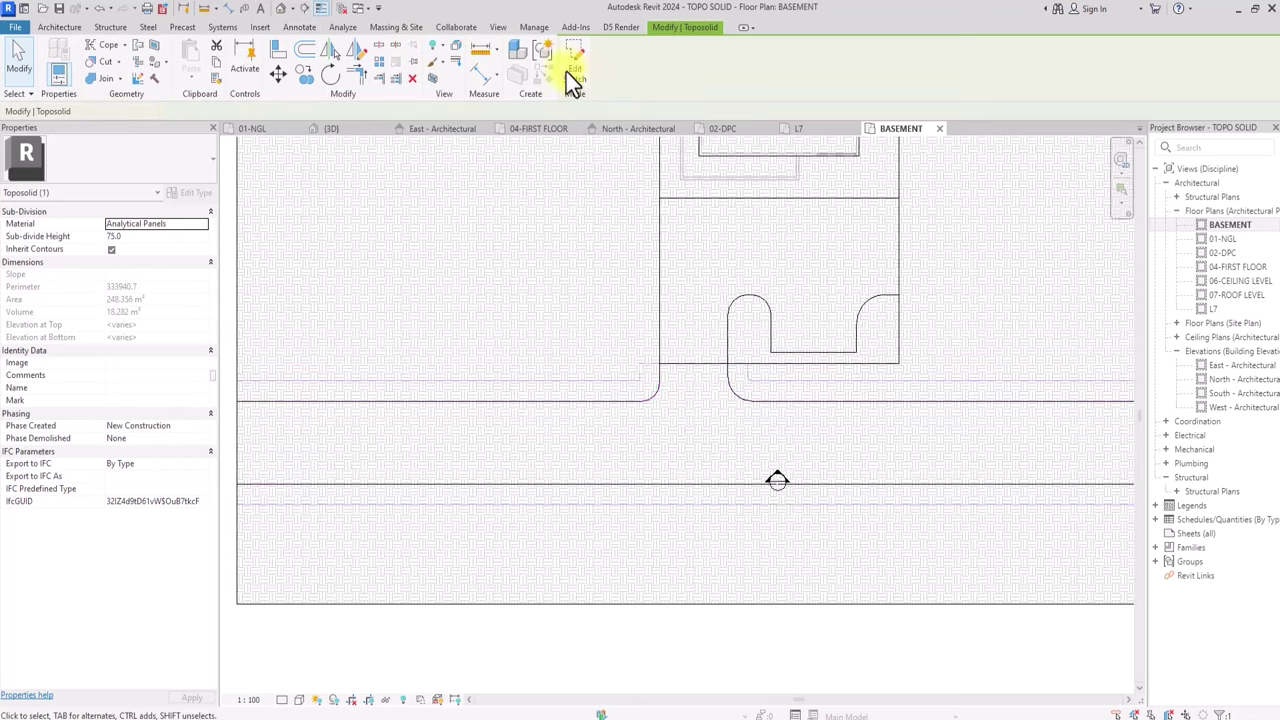
Examine the roadside strips along the asphalt road and around the driveway mouth in the 3D view.
{"action": "left_click", "coordinate": [284, 12]}
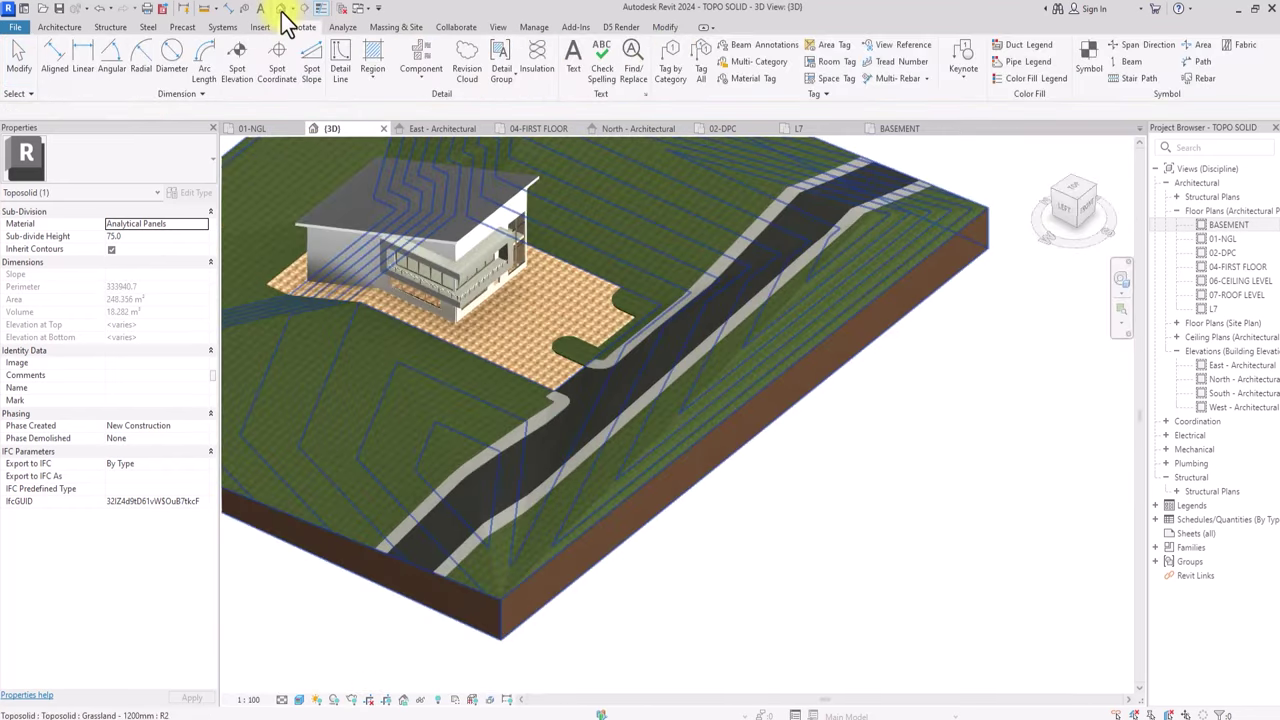
{"action": "scroll", "coordinate": [528, 267], "scroll_direction": "up", "scroll_amount": 1}
{"action": "middle_click_drag", "start_coordinate": [528, 267], "coordinate": [637, 251]}
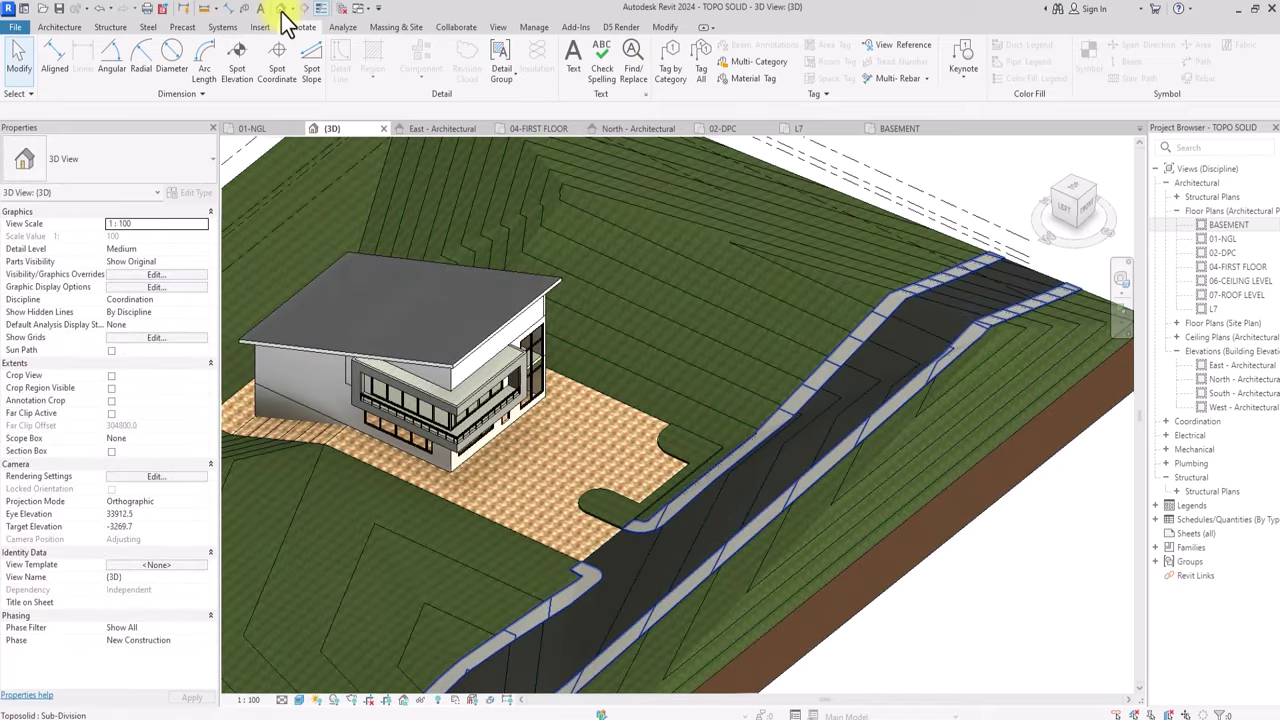
{"action": "middle_click_drag", "start_coordinate": [640, 554], "coordinate": [725, 540]}
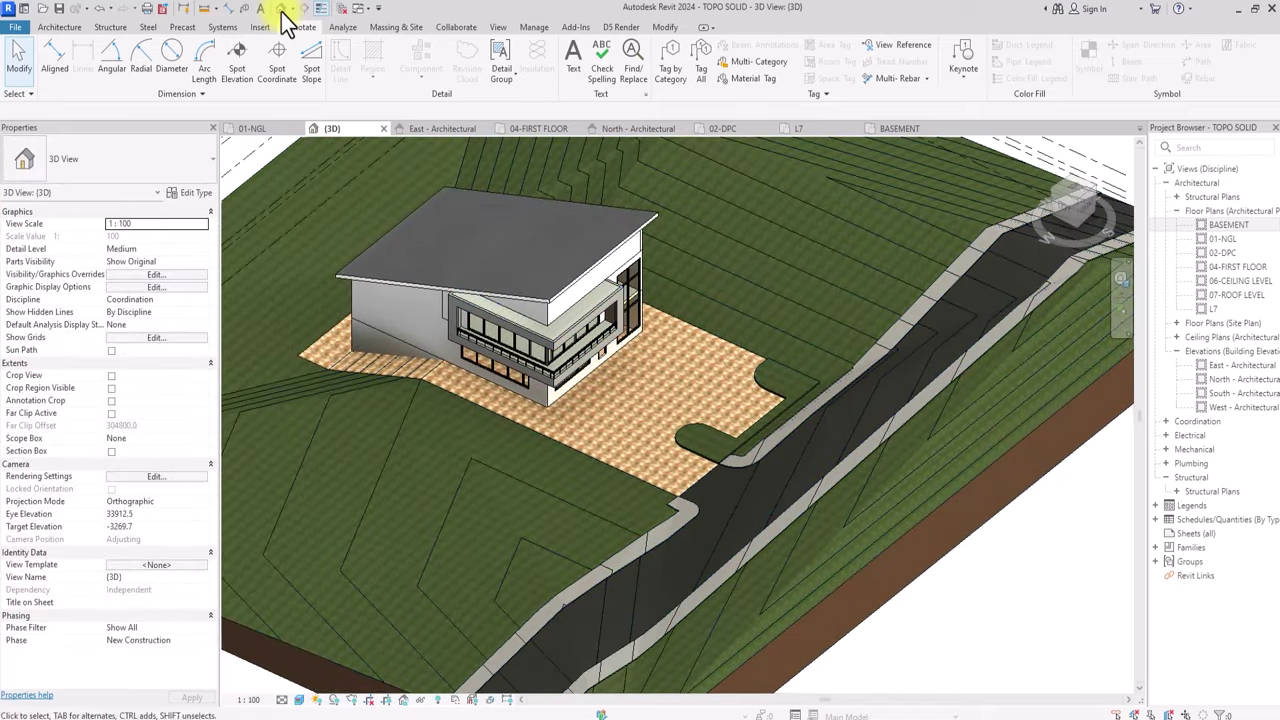
{"action": "scroll", "coordinate": [725, 540], "scroll_direction": "up", "scroll_amount": 2}
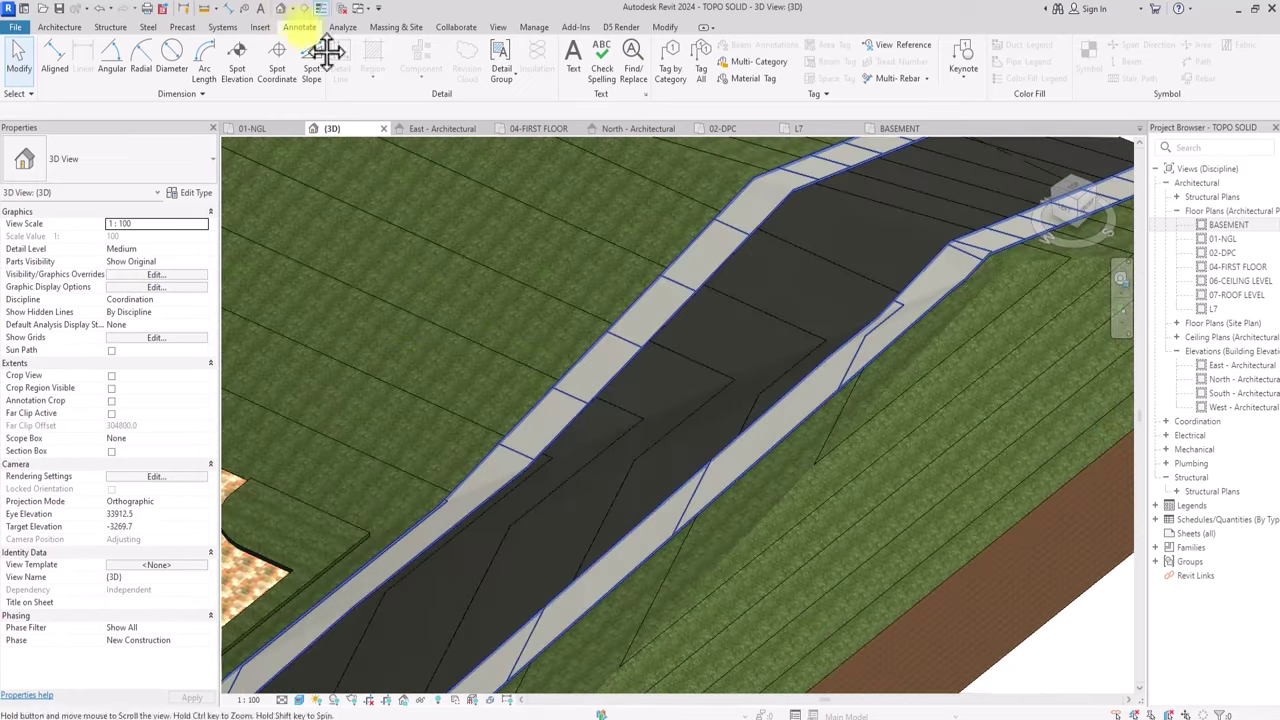
{"action": "scroll", "coordinate": [729, 357], "scroll_direction": "down", "scroll_amount": 2}
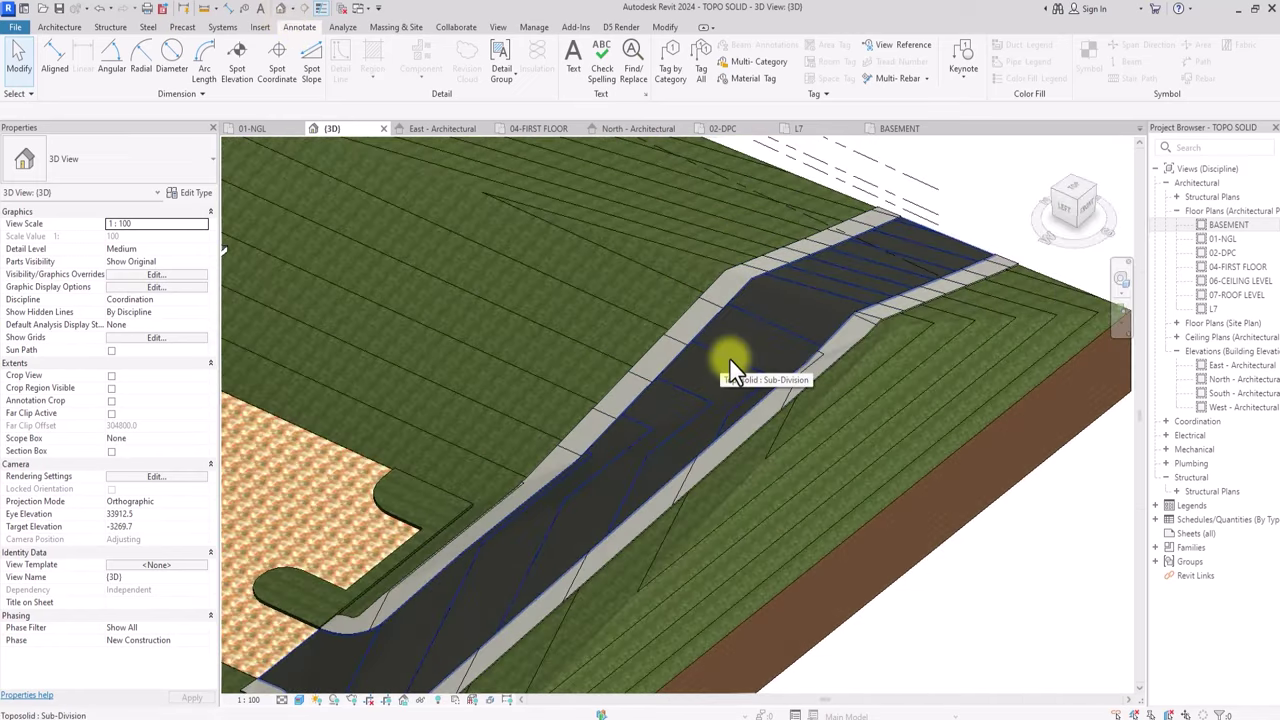
{"action": "scroll", "coordinate": [729, 357], "scroll_direction": "down", "scroll_amount": 2}
{"action": "scroll", "coordinate": [729, 357], "scroll_direction": "up", "scroll_amount": 3}
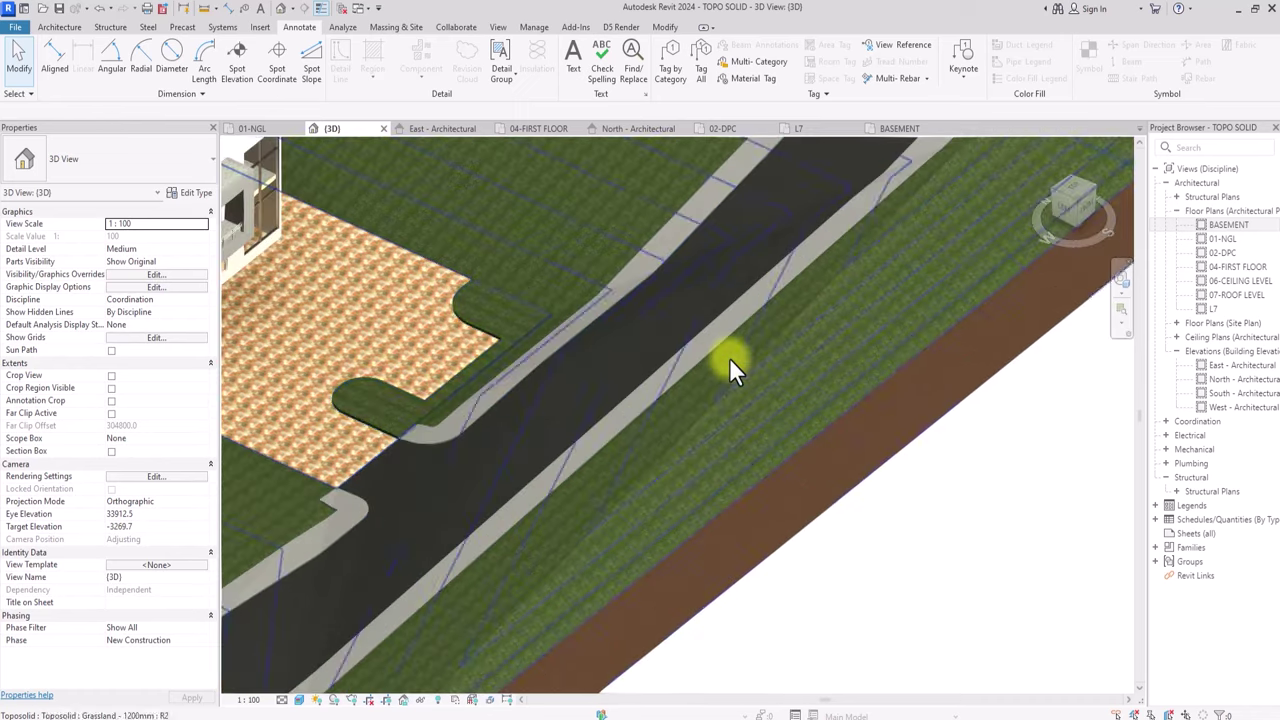
{"action": "middle_click_drag", "start_coordinate": [729, 357], "coordinate": [753, 383]}
{"action": "scroll", "coordinate": [729, 357], "scroll_direction": "down", "scroll_amount": 1}
{"action": "scroll", "coordinate": [729, 357], "scroll_direction": "down", "scroll_amount": 2}
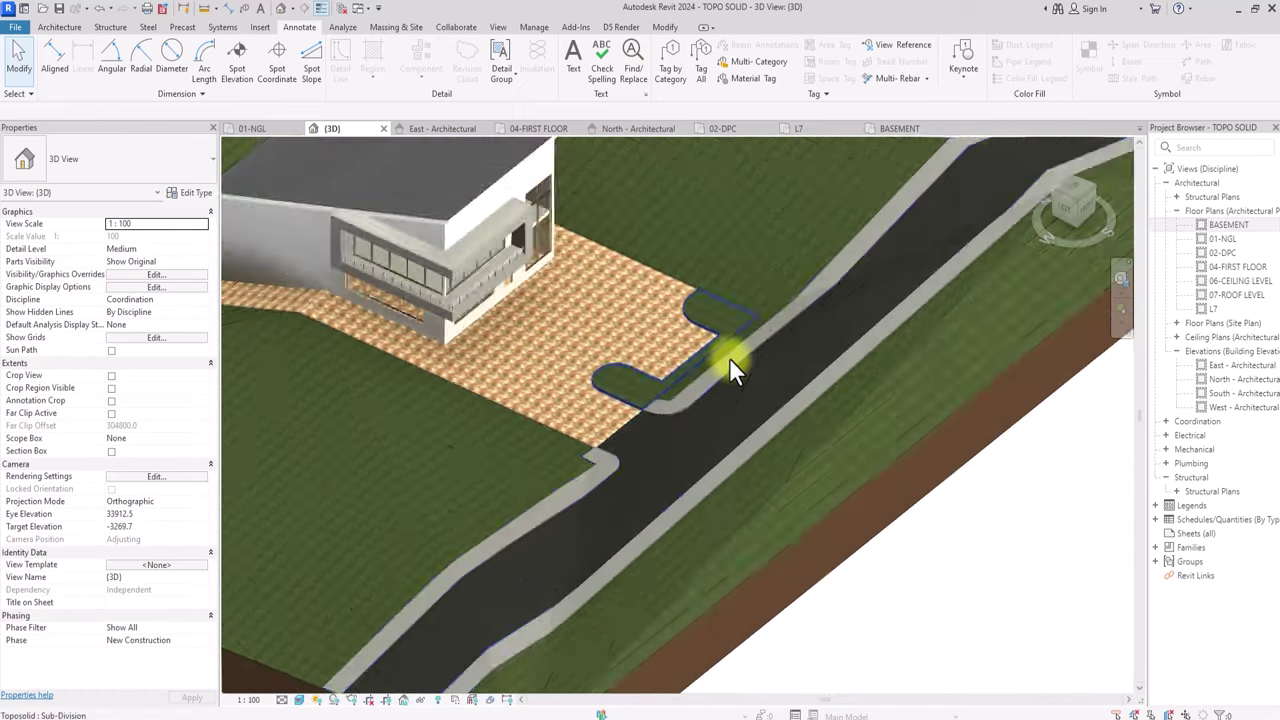
{"action": "scroll", "coordinate": [729, 357], "scroll_direction": "up", "scroll_amount": 1}
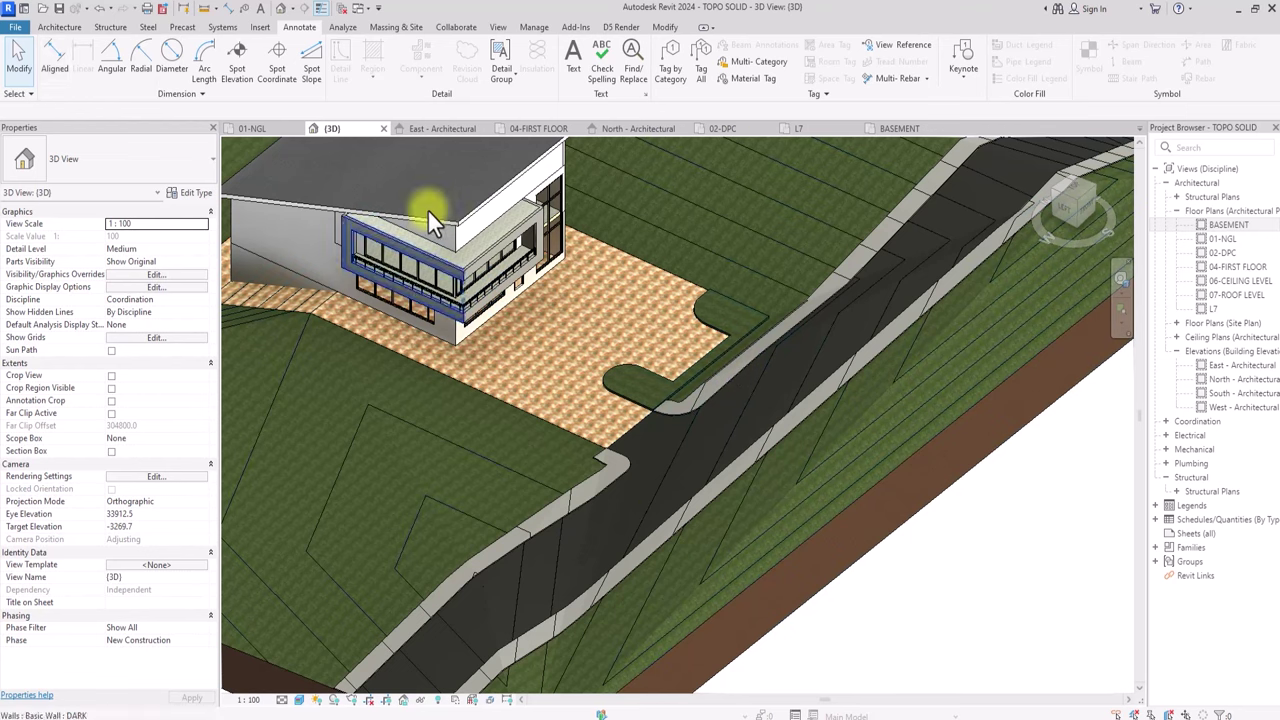
Start a floor slab edge and set the Thickened 600 x 300mm type's profile to M_C Shapes-Profile : C250X30.
{"action": "left_click", "coordinate": [58, 28]}
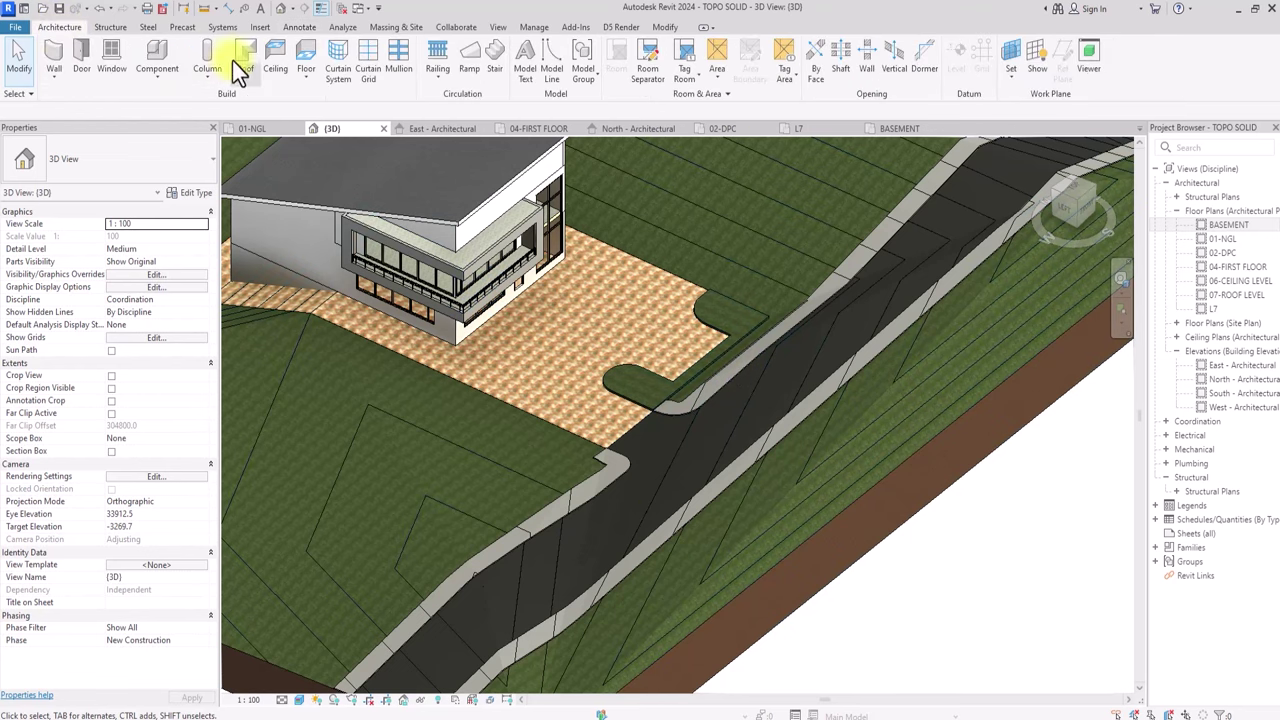
{"action": "left_click", "coordinate": [311, 75]}
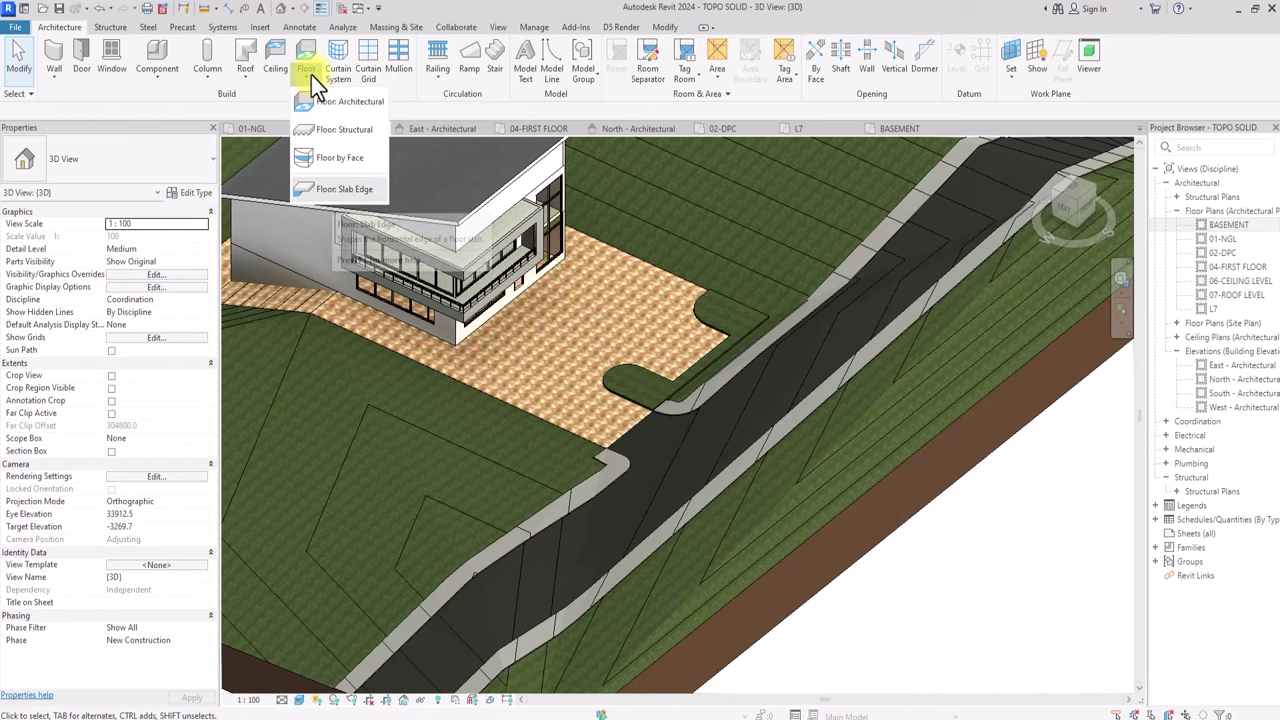
{"action": "left_click", "coordinate": [350, 190]}
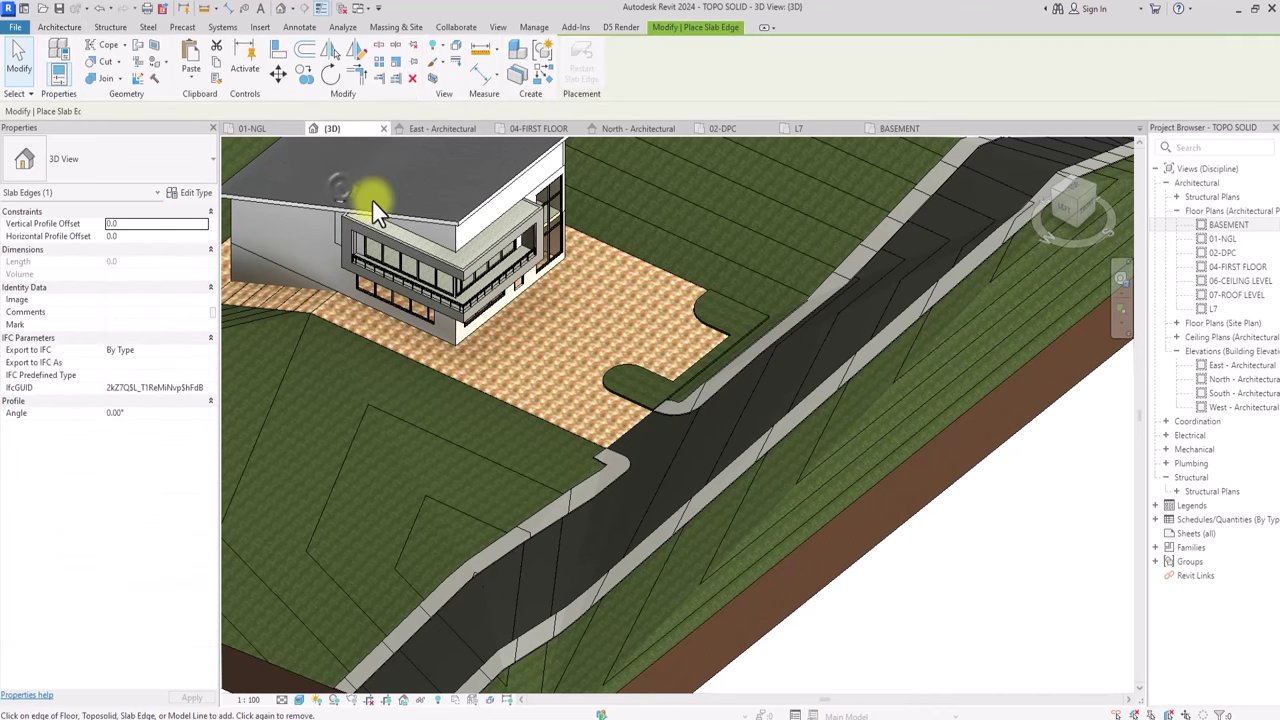
{"action": "scroll", "coordinate": [250, 198], "scroll_direction": "down", "scroll_amount": 2}
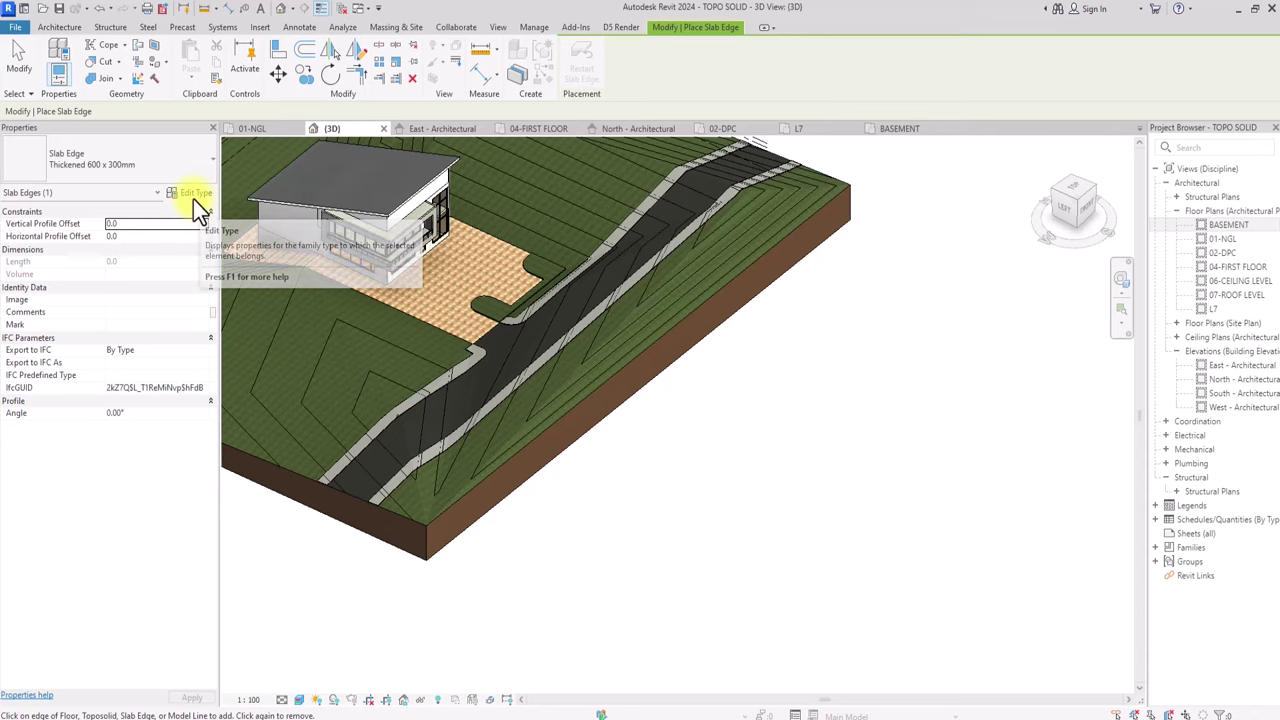
{"action": "left_click", "coordinate": [193, 199]}
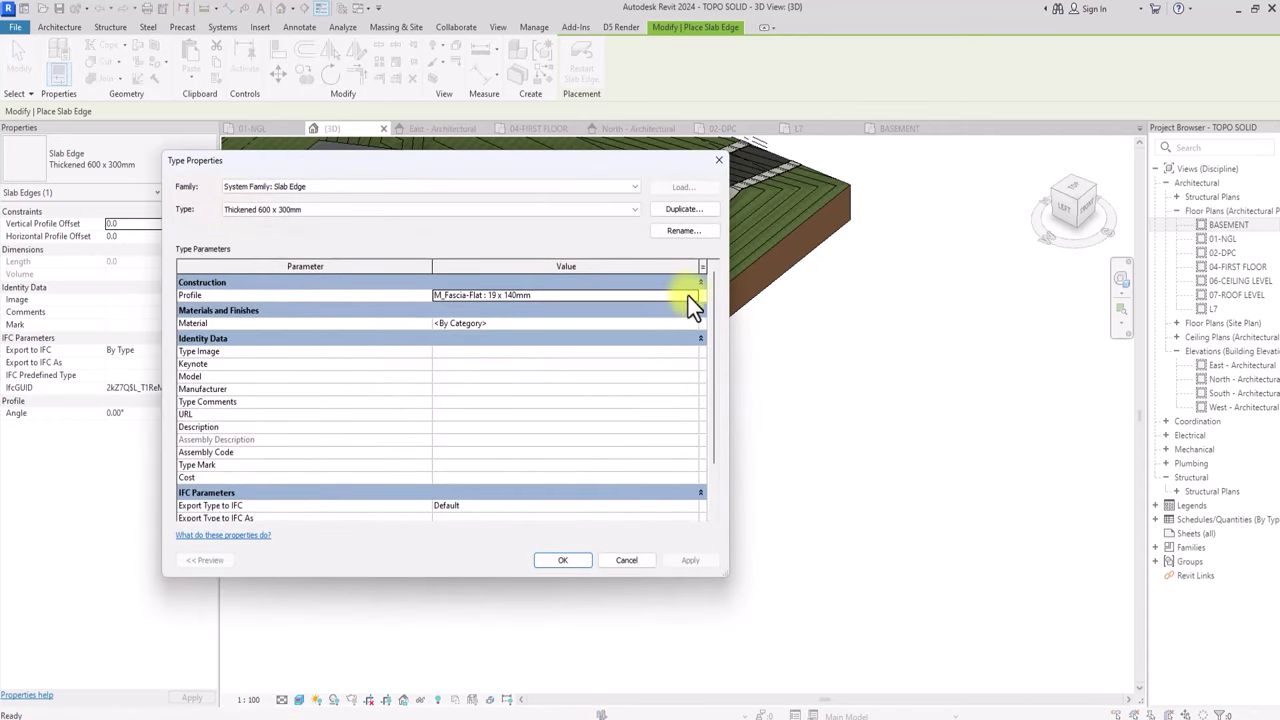
{"action": "left_click", "coordinate": [688, 296]}
{"action": "left_click", "coordinate": [507, 308]}
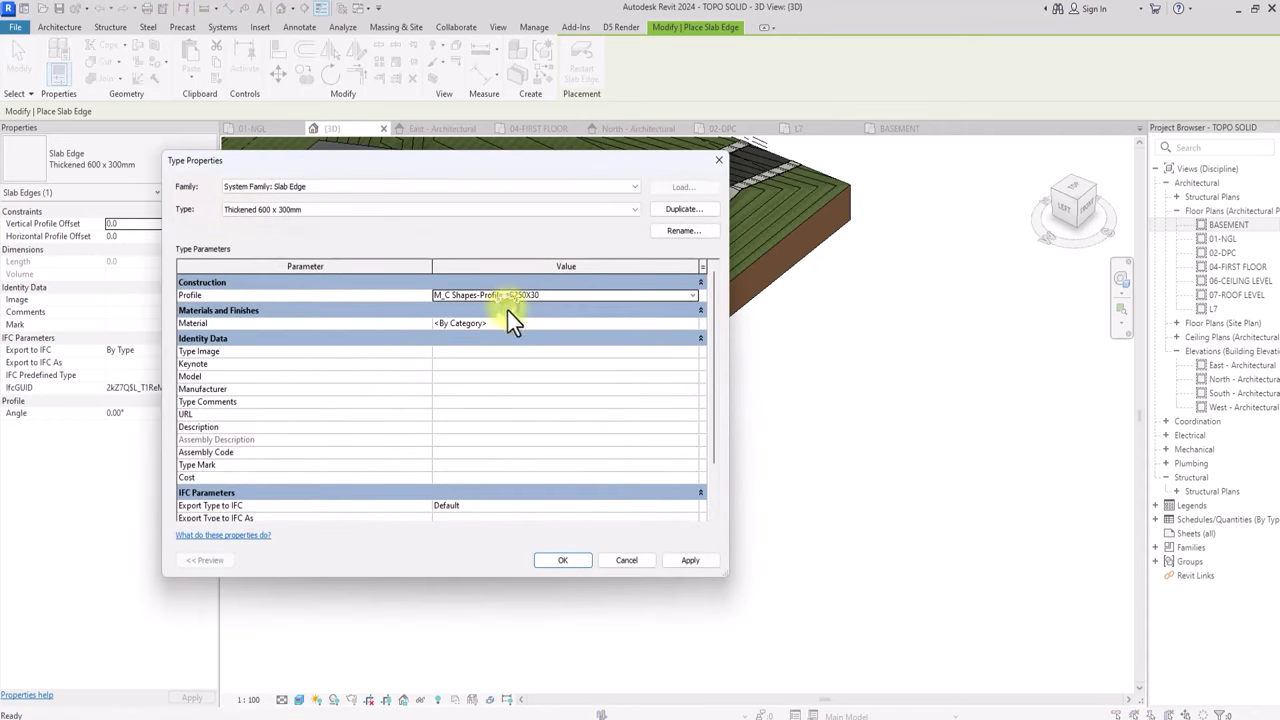
{"action": "left_click", "coordinate": [560, 561]}
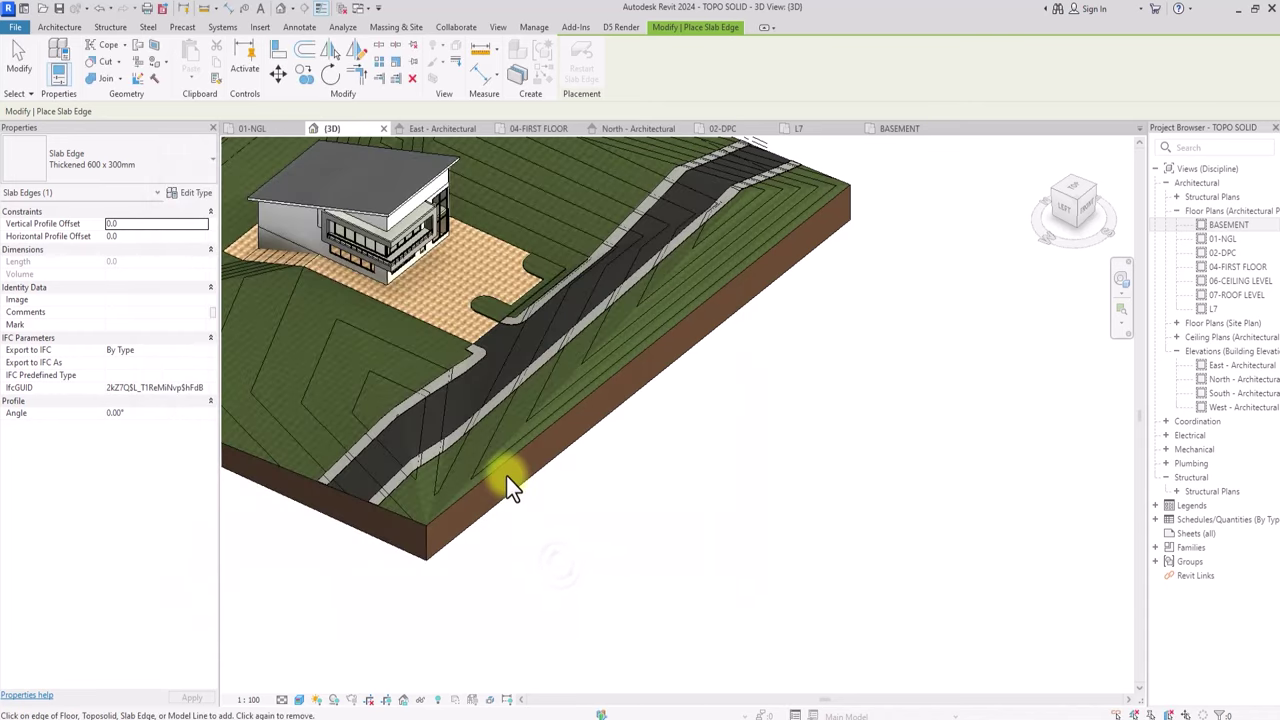
Place the slab edge along the bottom edge of the toposolid's long south side.
{"action": "scroll", "coordinate": [506, 475], "scroll_direction": "up", "scroll_amount": 3}
{"action": "scroll", "coordinate": [385, 600], "scroll_direction": "up", "scroll_amount": 3}
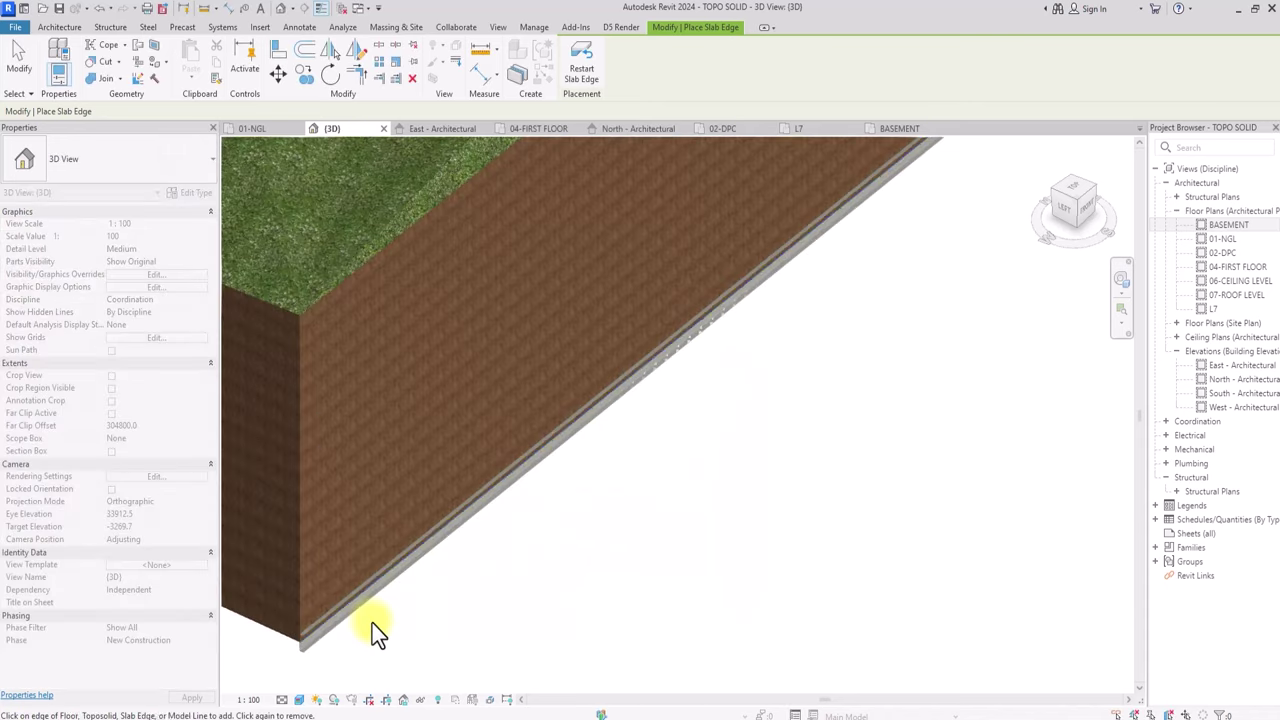
{"action": "scroll", "coordinate": [375, 622], "scroll_direction": "down", "scroll_amount": 2}
{"action": "middle_click_drag", "start_coordinate": [382, 621], "coordinate": [549, 579]}
{"action": "scroll", "coordinate": [549, 579], "scroll_direction": "up", "scroll_amount": 1}
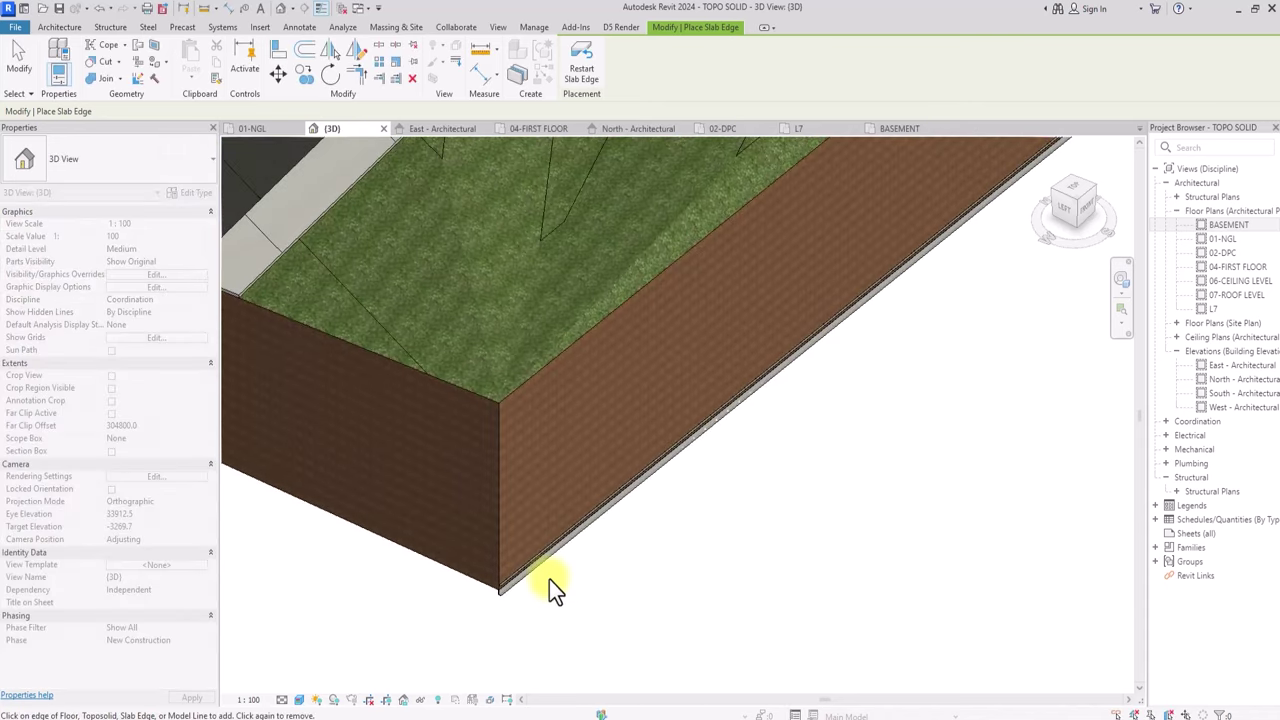
Start creating a new family and bring up the choice of template files.
{"action": "left_click", "coordinate": [15, 27]}
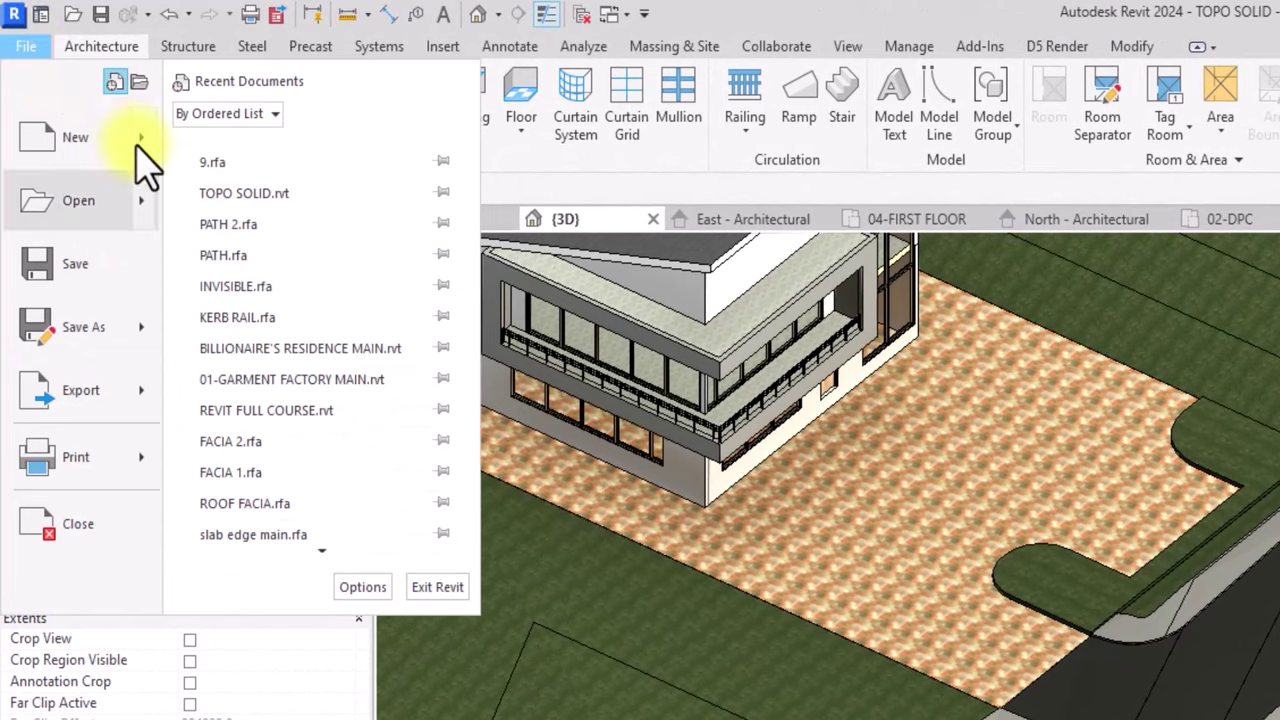
{"action": "mouse_move", "coordinate": [157, 154]}
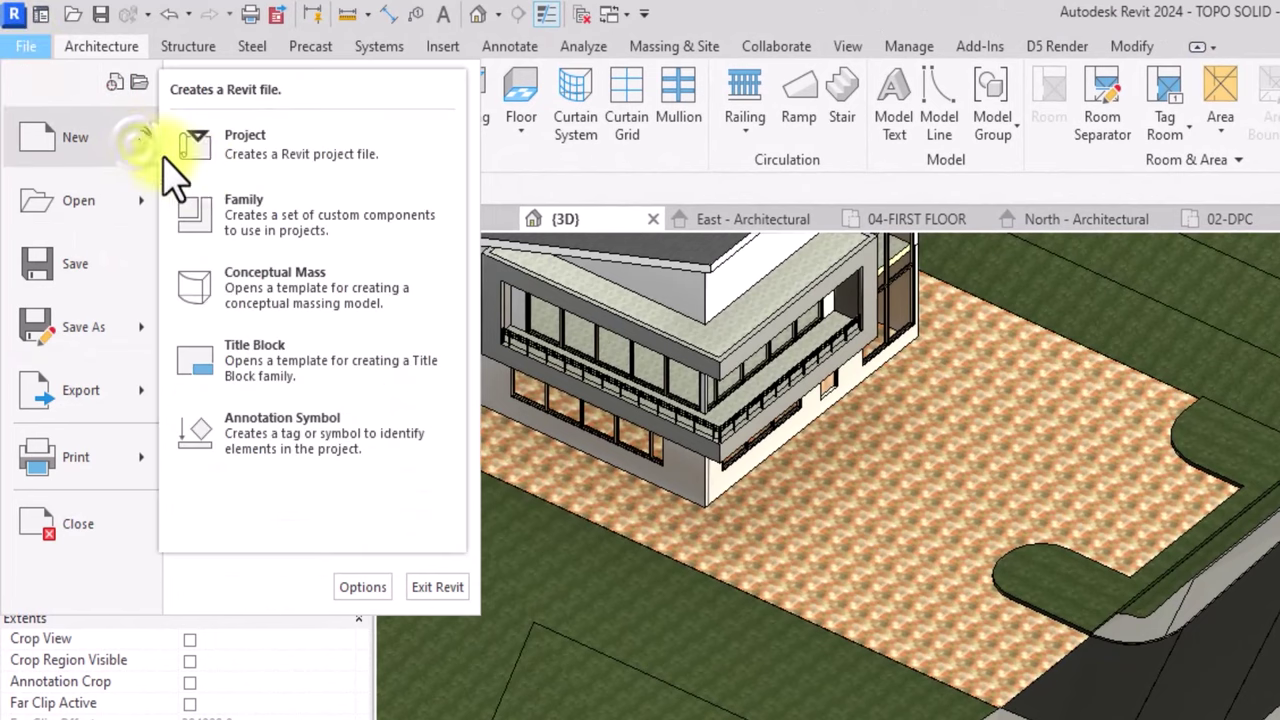
{"action": "left_click", "coordinate": [291, 213]}
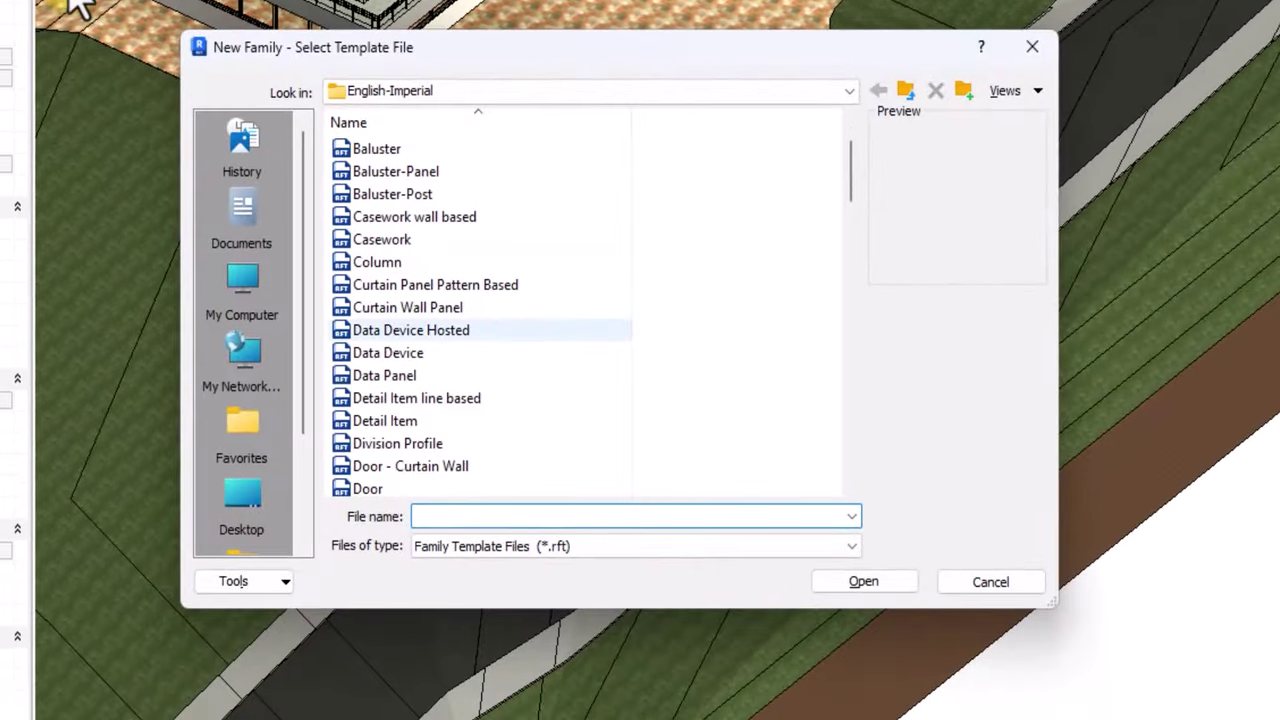